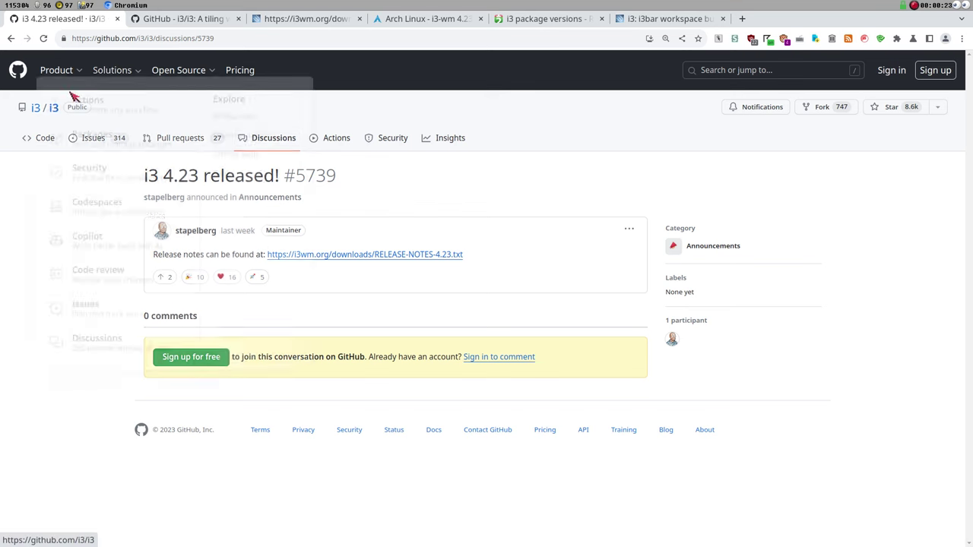
Find the i3 4.23 tag page through GitHub Releases and Tags, then switch to Repology's i3 versions
{"action": "left_click", "coordinate": [172, 17]}
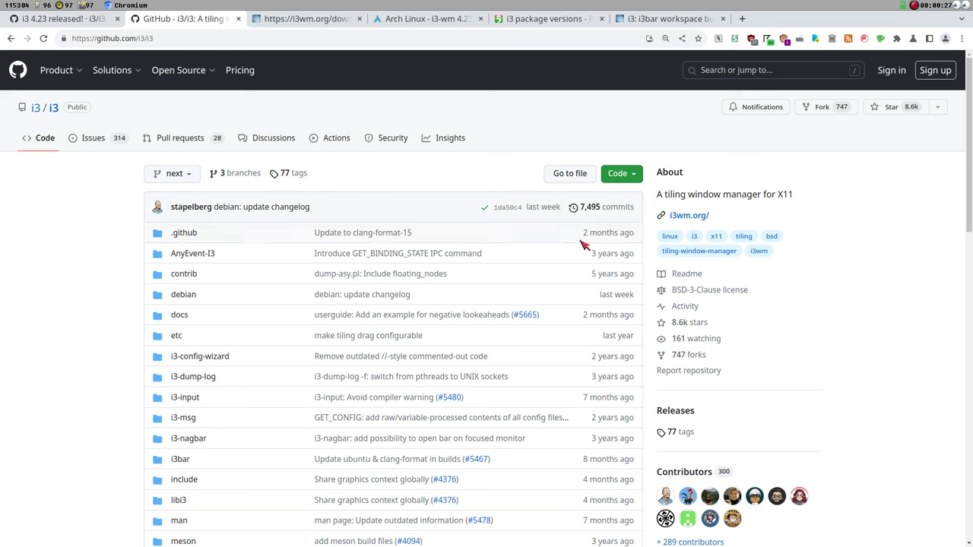
{"action": "left_click", "coordinate": [676, 411]}
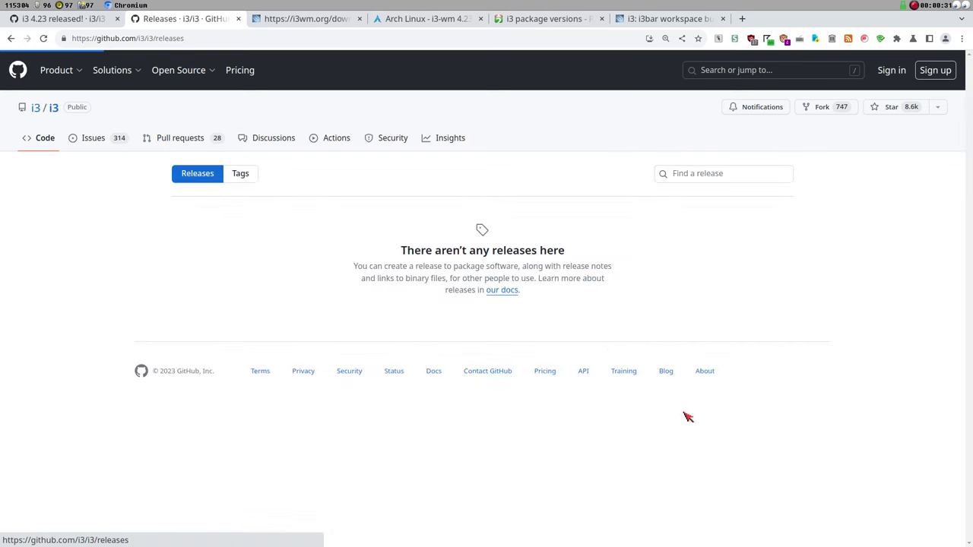
{"action": "left_click", "coordinate": [246, 174]}
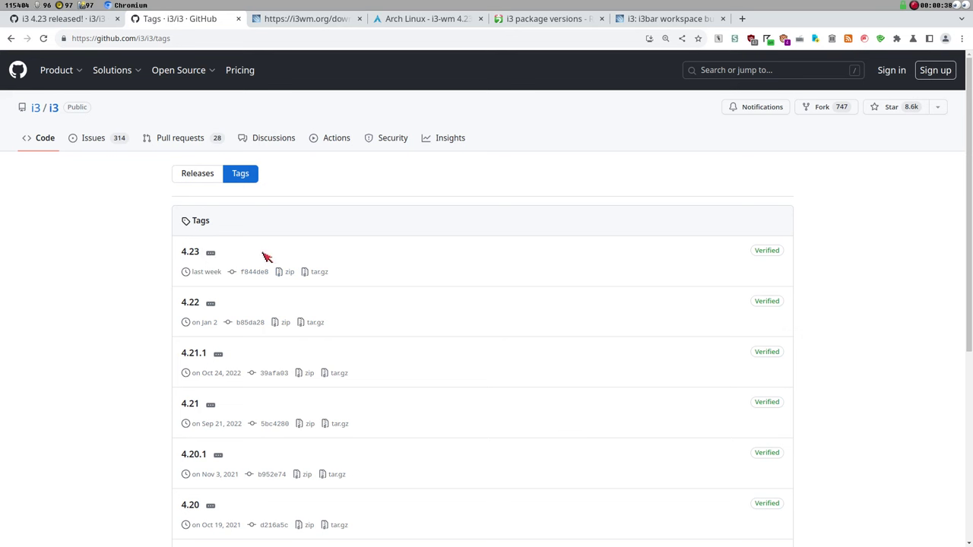
{"action": "left_click", "coordinate": [190, 251]}
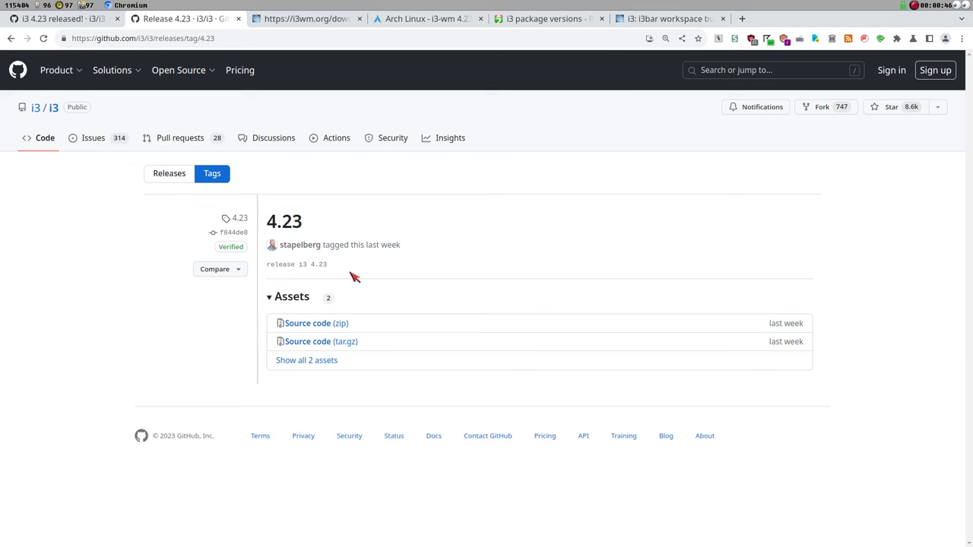
{"action": "left_click", "coordinate": [541, 25]}
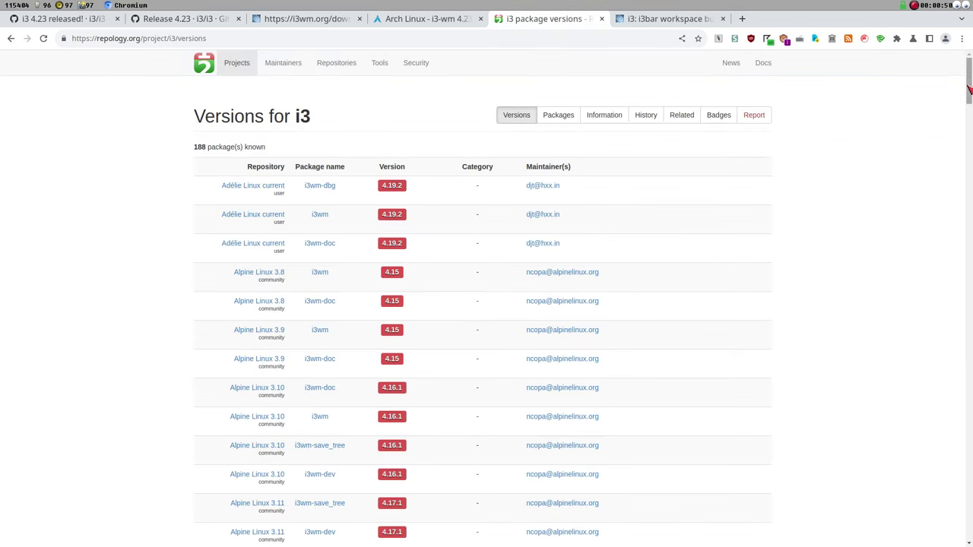
Scroll Repology's i3 versions table down to the Arch rows listing 4.23
{"action": "scroll", "coordinate": [969, 59], "scroll_direction": "down", "scroll_amount": 1}
{"action": "scroll", "coordinate": [969, 60], "scroll_direction": "up", "scroll_amount": 1}
{"action": "scroll", "coordinate": [969, 87], "scroll_direction": "down", "scroll_amount": 5}
{"action": "scroll", "coordinate": [967, 68], "scroll_direction": "up", "scroll_amount": 5}
{"action": "left_click_drag", "start_coordinate": [967, 64], "coordinate": [970, 187]}
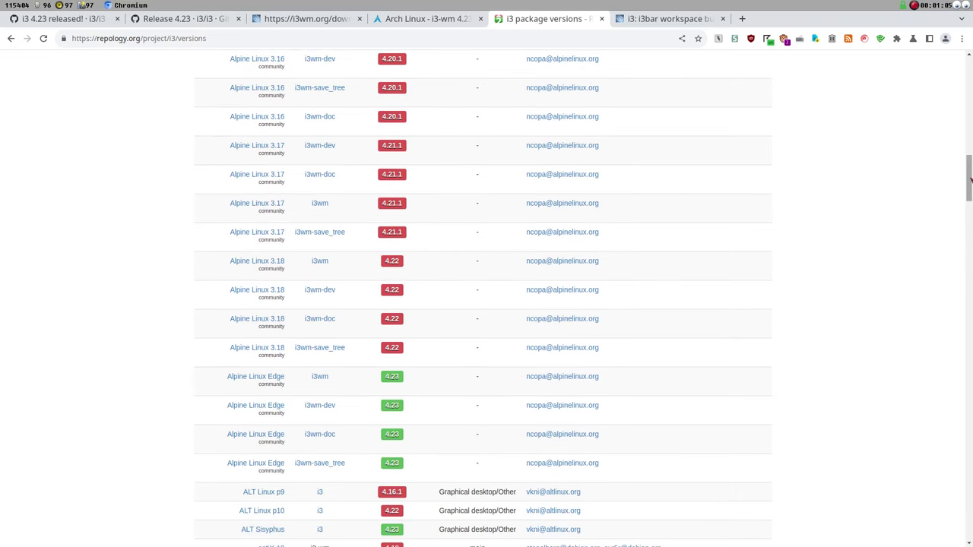
{"action": "left_click_drag", "start_coordinate": [970, 179], "coordinate": [970, 207]}
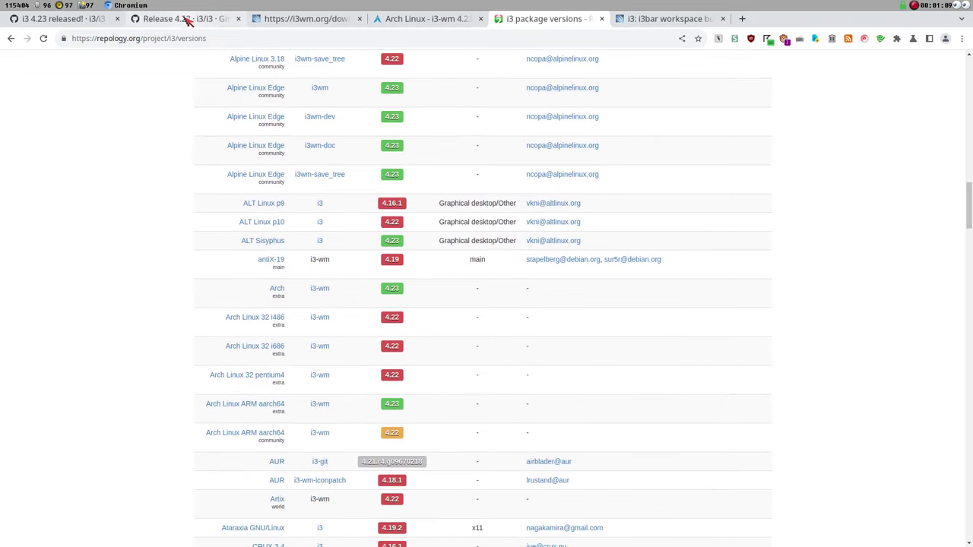
Compare the Arch i3-wm 4.23-1 signature date 2023-10-29 against the v4.23 release notes
{"action": "left_click", "coordinate": [408, 18]}
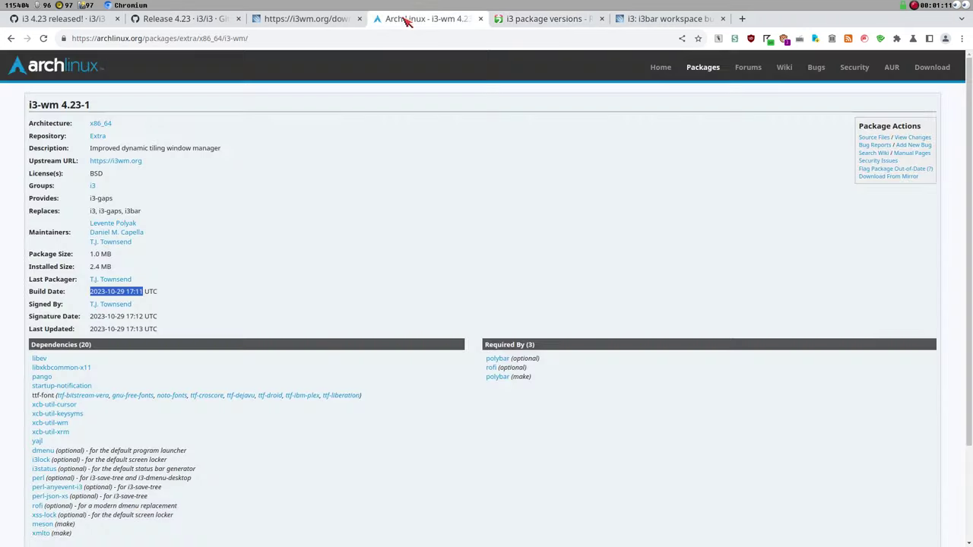
{"action": "left_click_drag", "start_coordinate": [105, 318], "coordinate": [121, 319]}
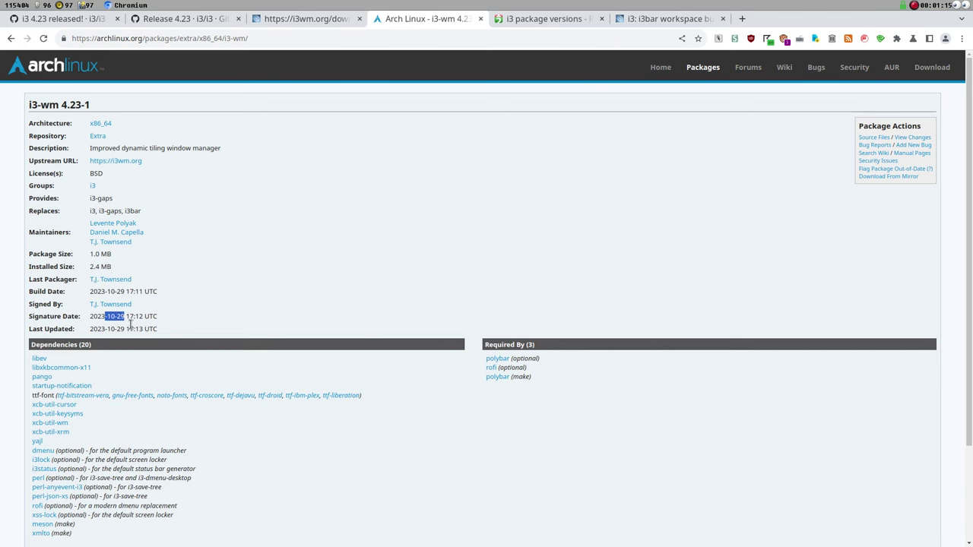
{"action": "left_click_drag", "start_coordinate": [129, 317], "coordinate": [142, 318]}
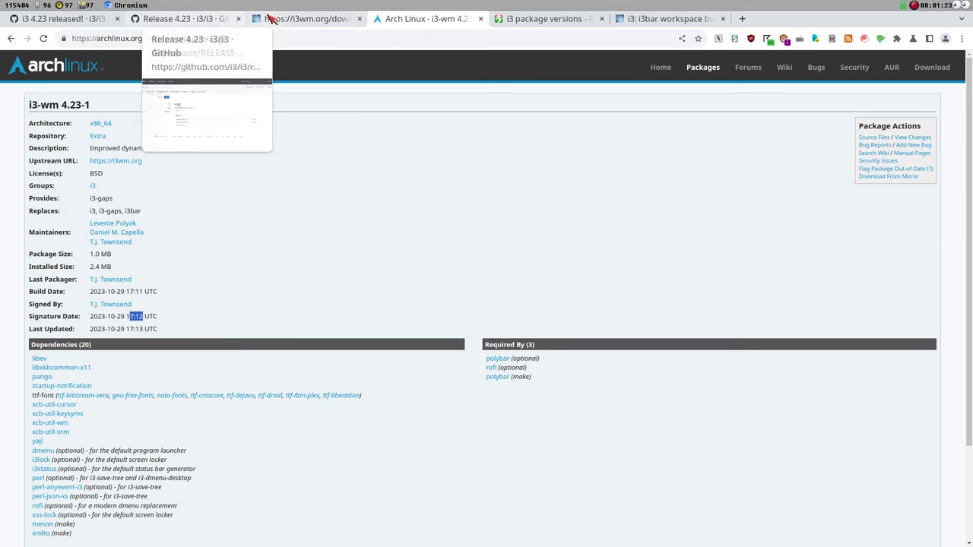
{"action": "left_click", "coordinate": [289, 26]}
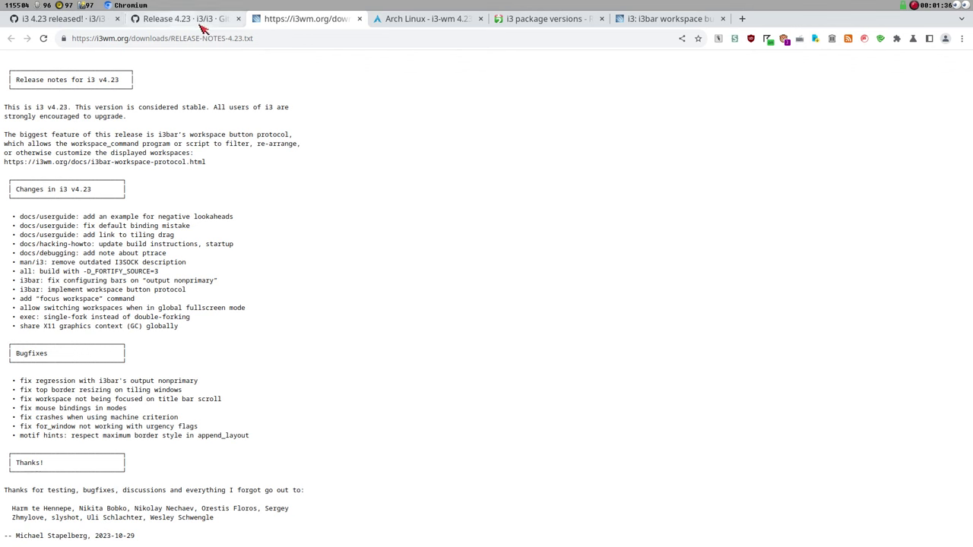
{"action": "left_click", "coordinate": [431, 21]}
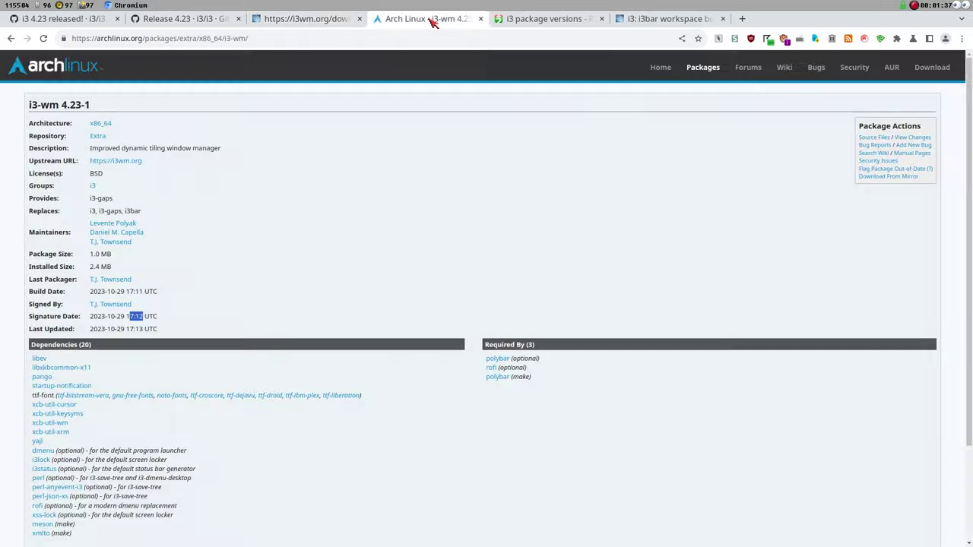
{"action": "left_click", "coordinate": [177, 315]}
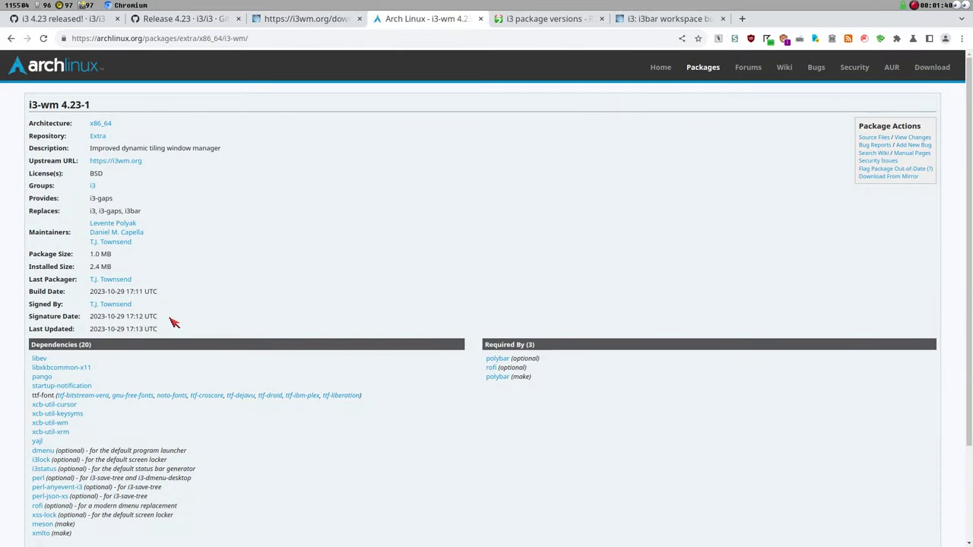
Review Repology's i3 versions table down to Void Linux and Wikidata, then go back to GitHub Release 4.23
{"action": "left_click", "coordinate": [545, 18]}
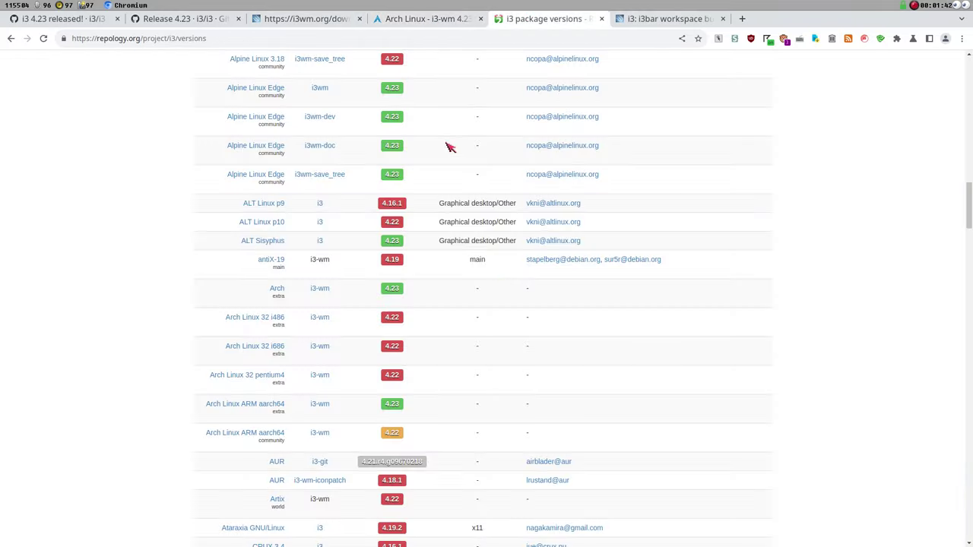
{"action": "scroll", "coordinate": [507, 295], "scroll_direction": "down", "scroll_amount": 7}
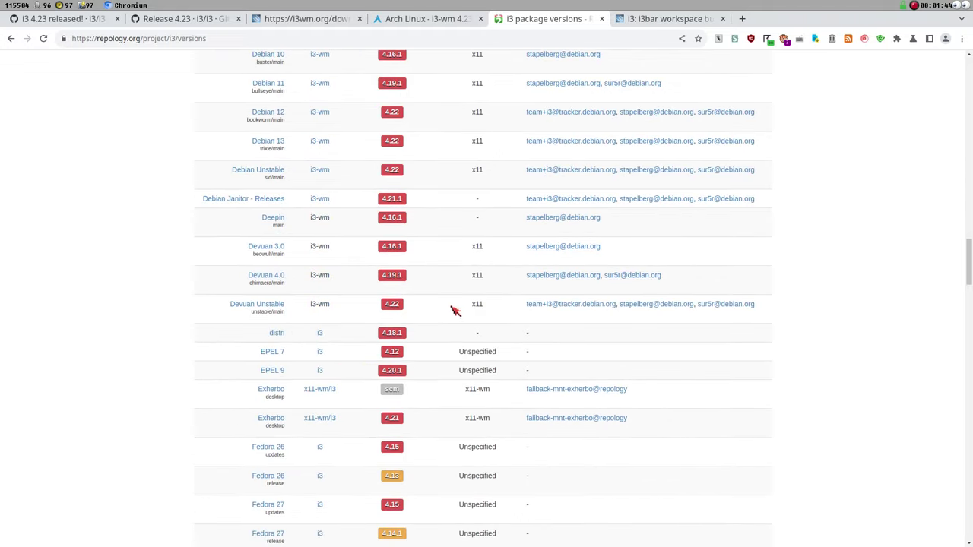
{"action": "scroll", "coordinate": [453, 303], "scroll_direction": "down", "scroll_amount": 3}
{"action": "scroll", "coordinate": [452, 202], "scroll_direction": "down", "scroll_amount": 8}
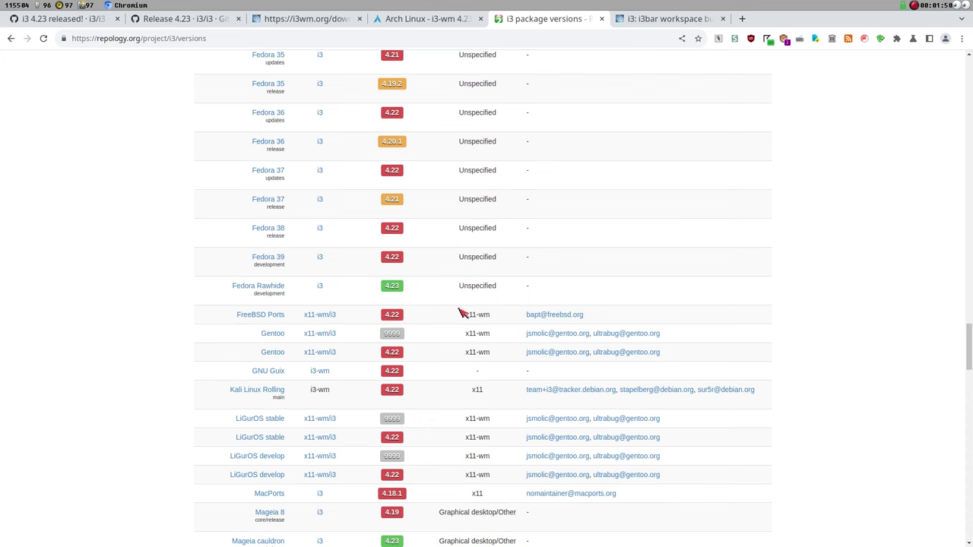
{"action": "scroll", "coordinate": [445, 297], "scroll_direction": "down", "scroll_amount": 3}
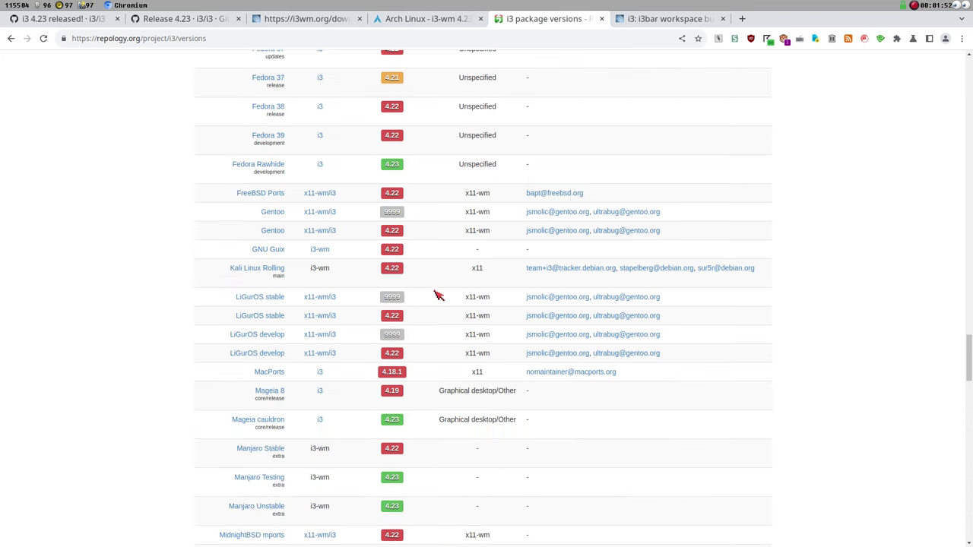
{"action": "scroll", "coordinate": [439, 295], "scroll_direction": "down", "scroll_amount": 5}
{"action": "scroll", "coordinate": [434, 238], "scroll_direction": "down", "scroll_amount": 7}
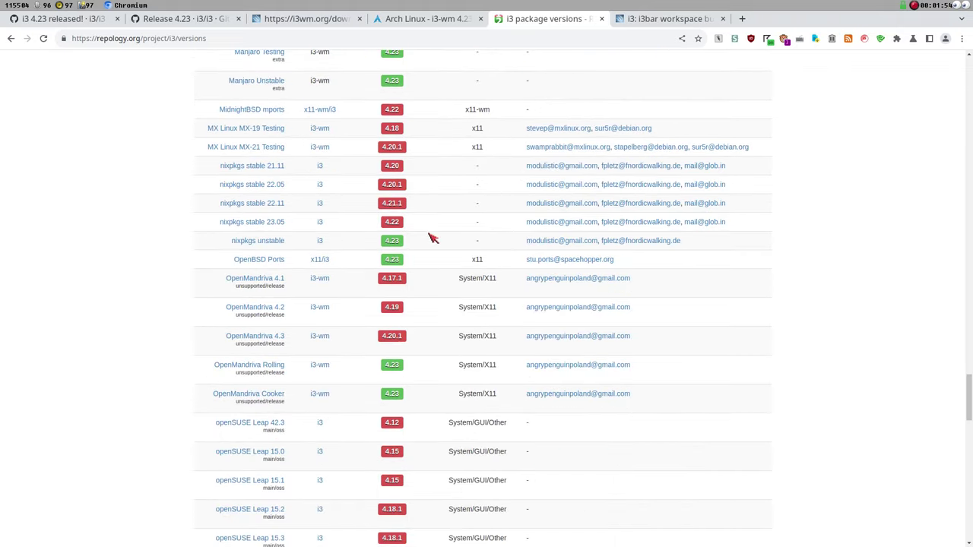
{"action": "scroll", "coordinate": [431, 238], "scroll_direction": "down", "scroll_amount": 10}
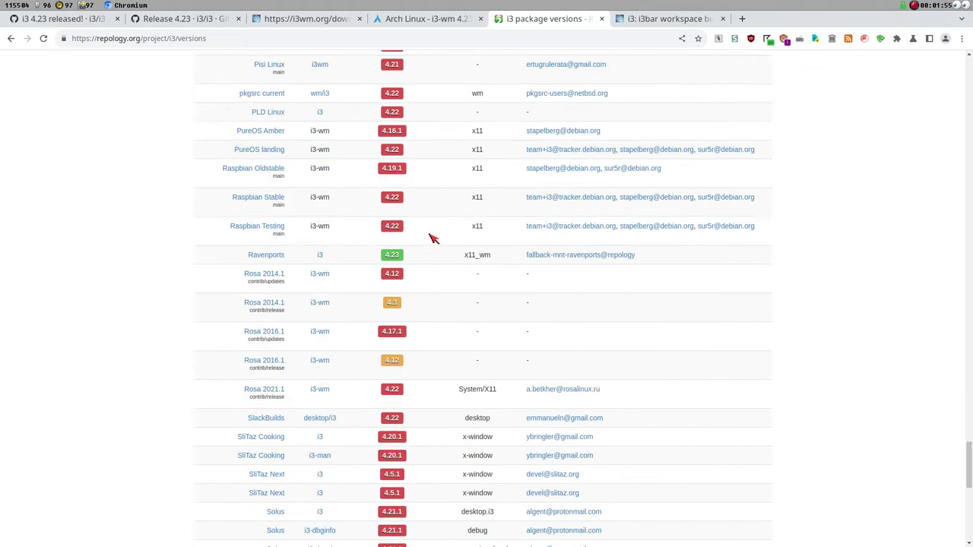
{"action": "scroll", "coordinate": [440, 242], "scroll_direction": "down", "scroll_amount": 10}
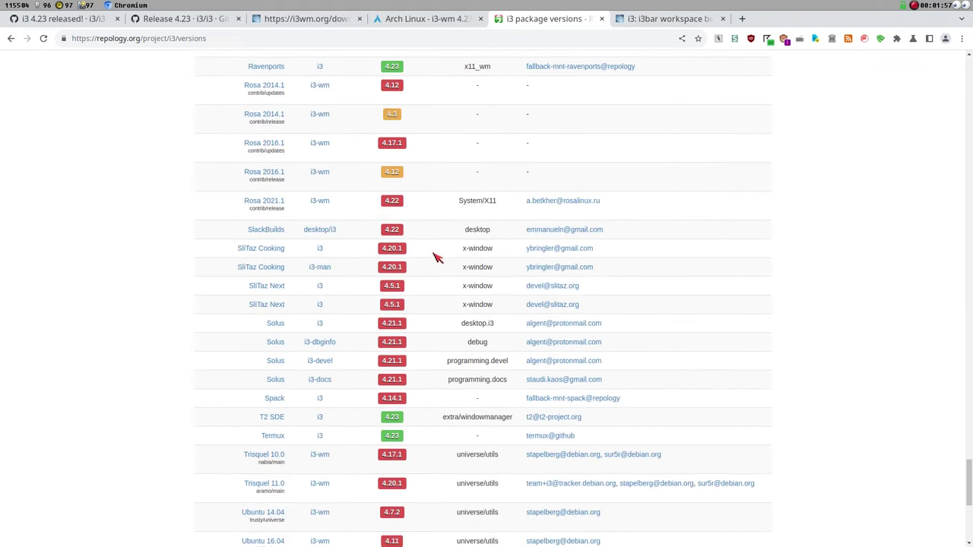
{"action": "scroll", "coordinate": [433, 259], "scroll_direction": "down", "scroll_amount": 5}
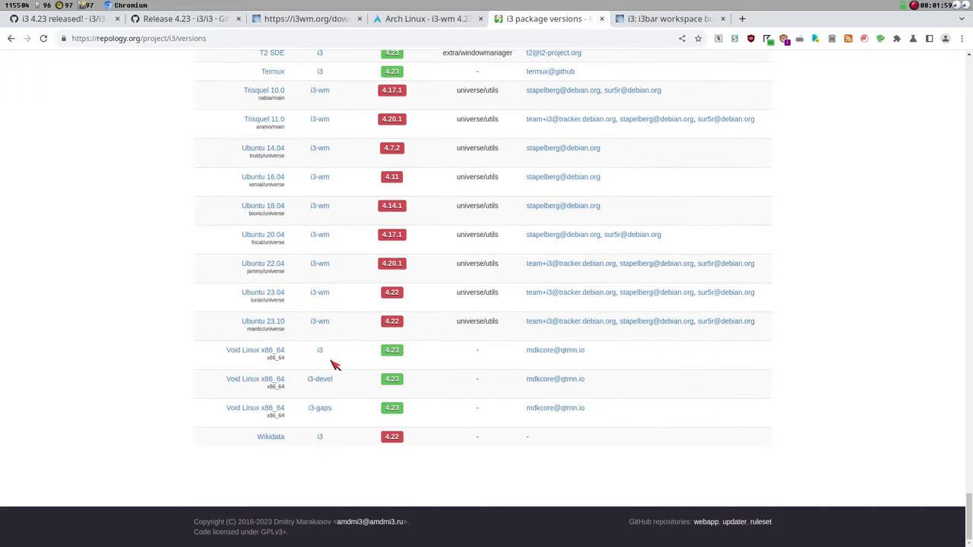
{"action": "left_click", "coordinate": [185, 21]}
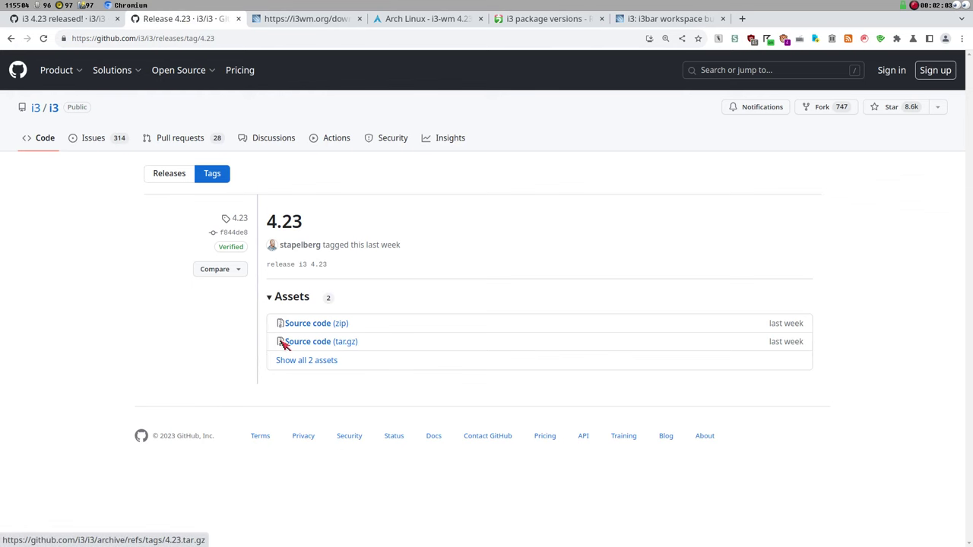
Reopen the i3 4.23 tag page and cancel the duplicate Source code (tar.gz) download
{"action": "left_click", "coordinate": [53, 109]}
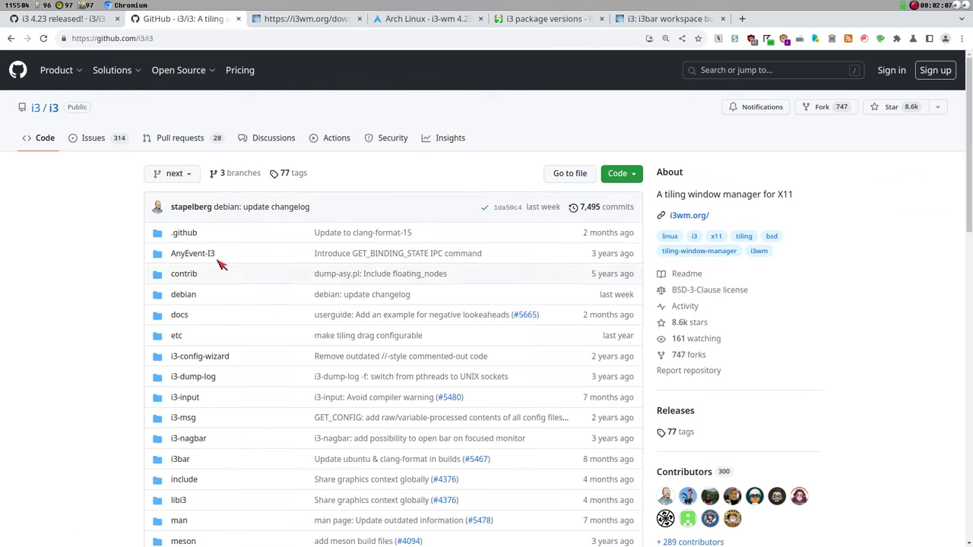
{"action": "left_click", "coordinate": [676, 412]}
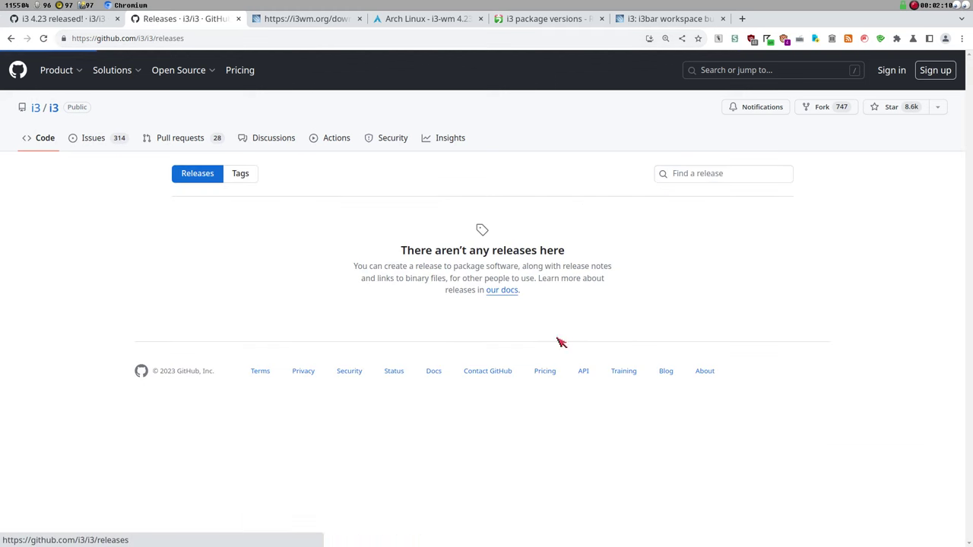
{"action": "left_click", "coordinate": [249, 176]}
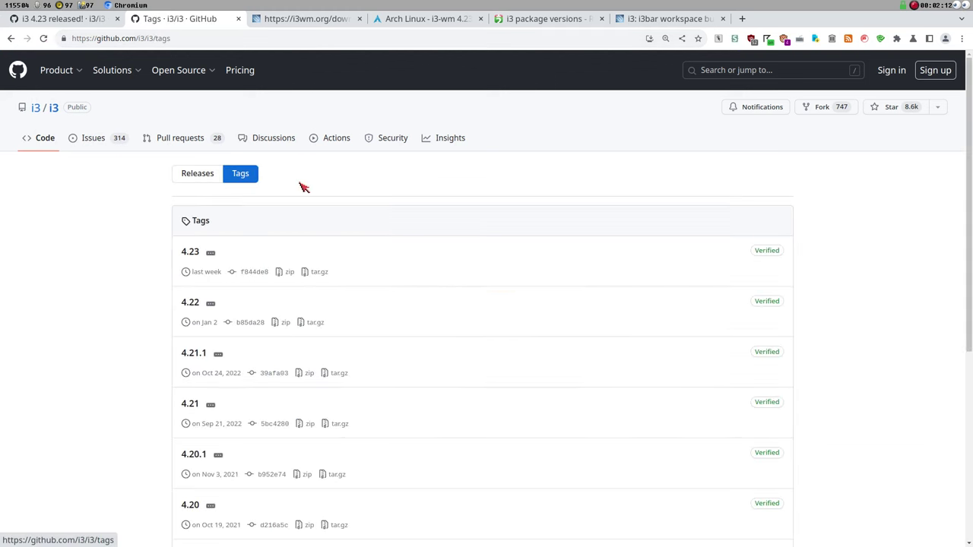
{"action": "left_click", "coordinate": [191, 252]}
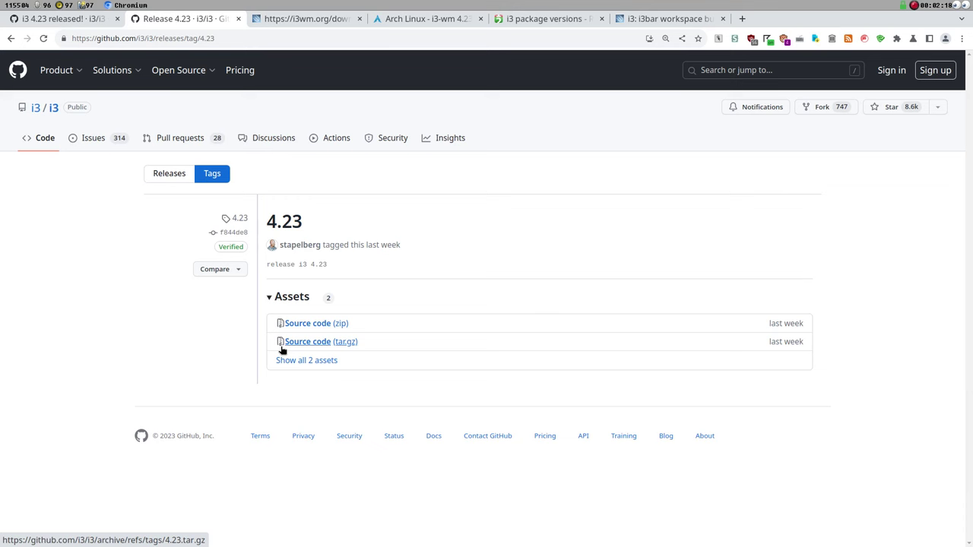
{"action": "left_click", "coordinate": [338, 348]}
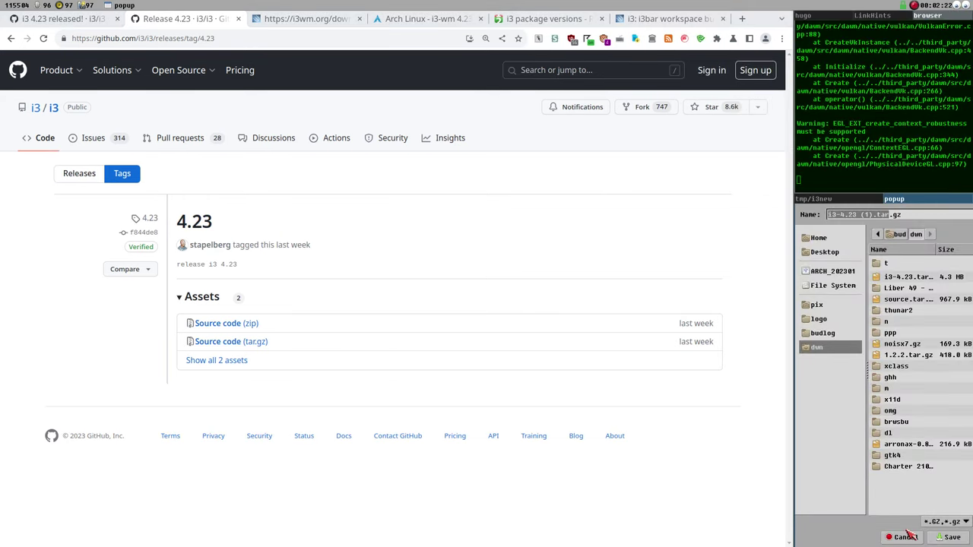
{"action": "left_click", "coordinate": [905, 538]}
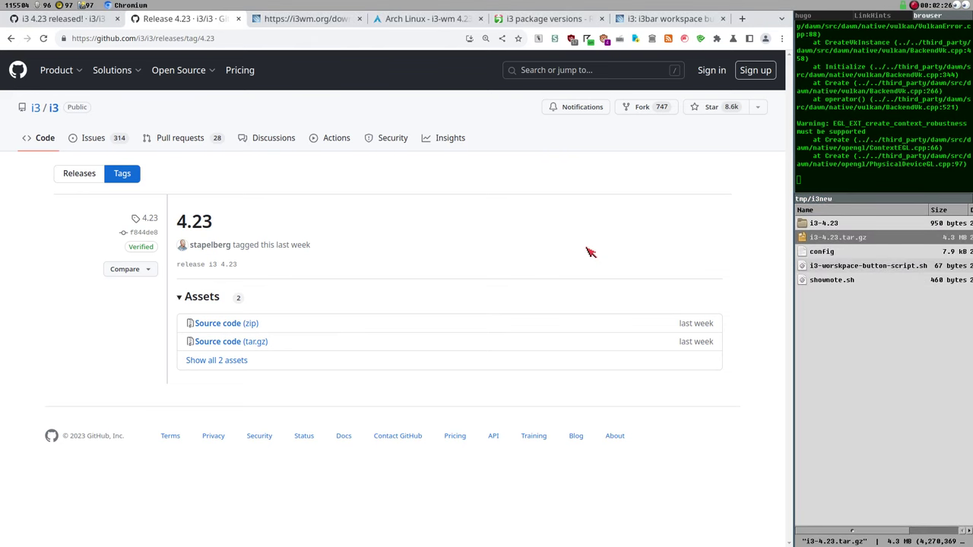
Close the terminal and file manager panes with super+f so Chromium fills the screen
{"action": "key", "text": "super+f"}
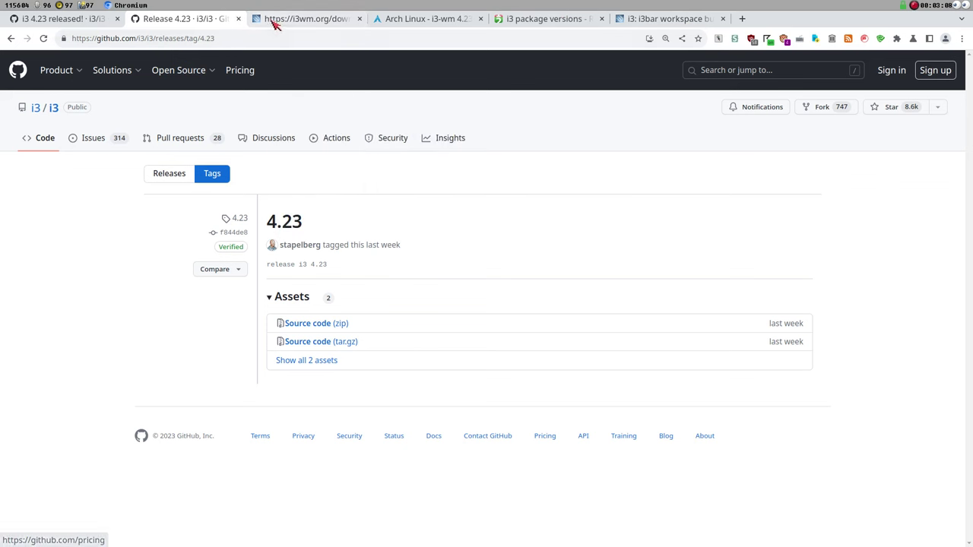
Move between the Repology versions table and the release notes, ending on the i3 v4.23 notes
{"action": "left_click", "coordinate": [304, 21]}
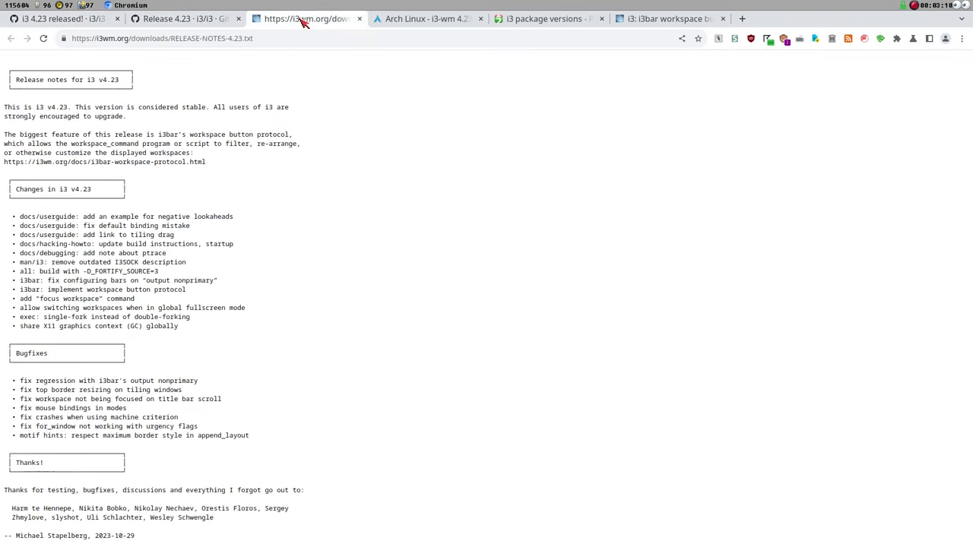
{"action": "left_click", "coordinate": [566, 18]}
{"action": "scroll", "coordinate": [443, 334], "scroll_direction": "up", "scroll_amount": 3}
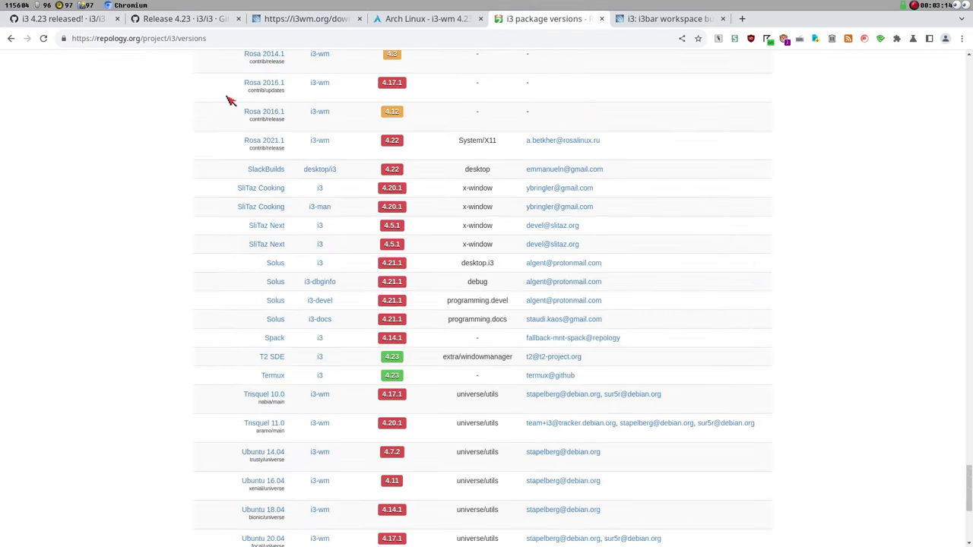
{"action": "left_click", "coordinate": [336, 21]}
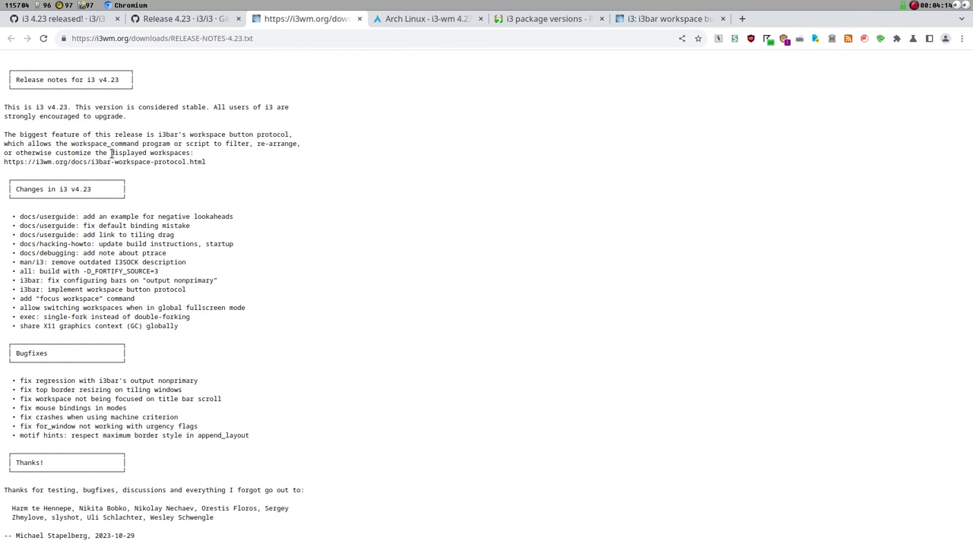
{"action": "left_click_drag", "start_coordinate": [112, 153], "coordinate": [193, 154]}
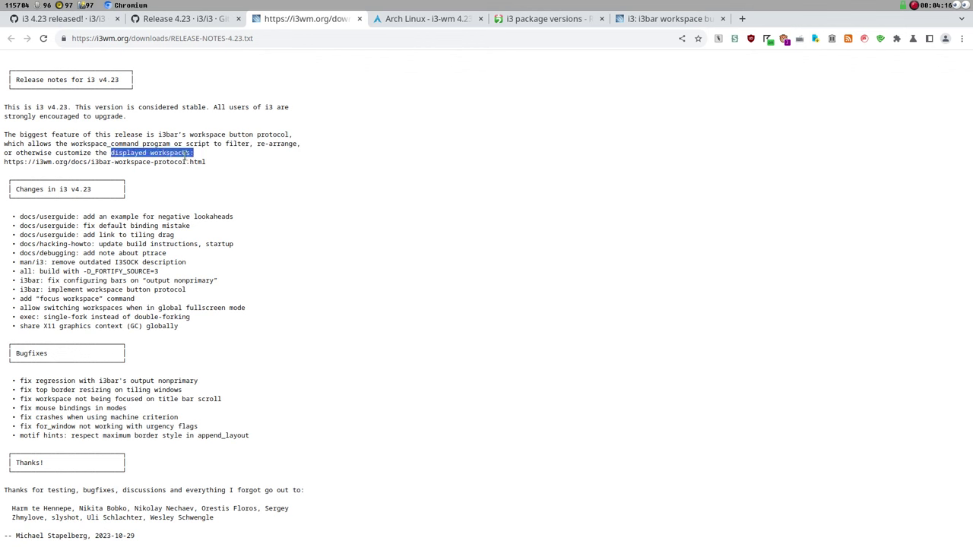
{"action": "mouse_move", "coordinate": [5, 161]}
{"action": "left_mouse_down"}
{"action": "mouse_move", "coordinate": [228, 166]}
{"action": "mouse_move", "coordinate": [3, 164]}
{"action": "left_mouse_up"}
{"action": "left_click", "coordinate": [152, 143]}
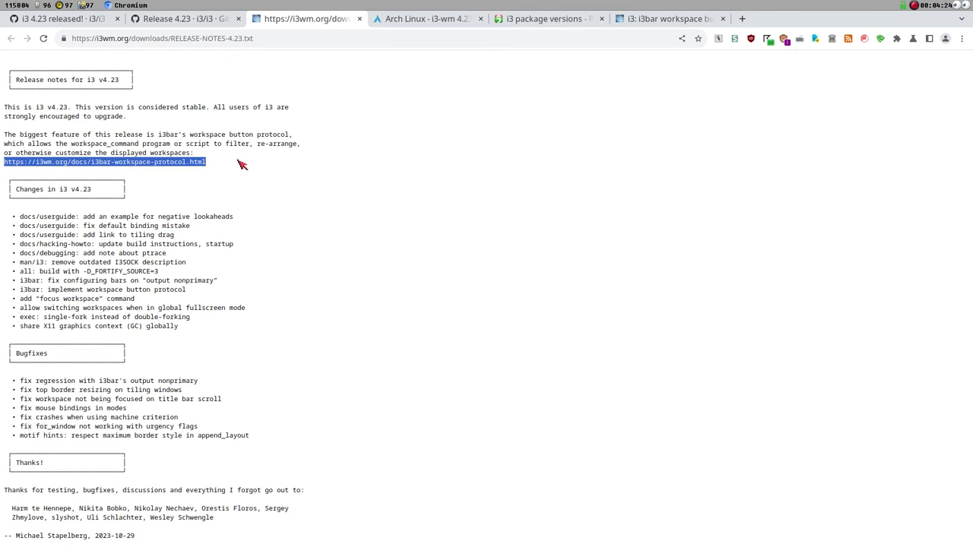
{"action": "left_click", "coordinate": [652, 18]}
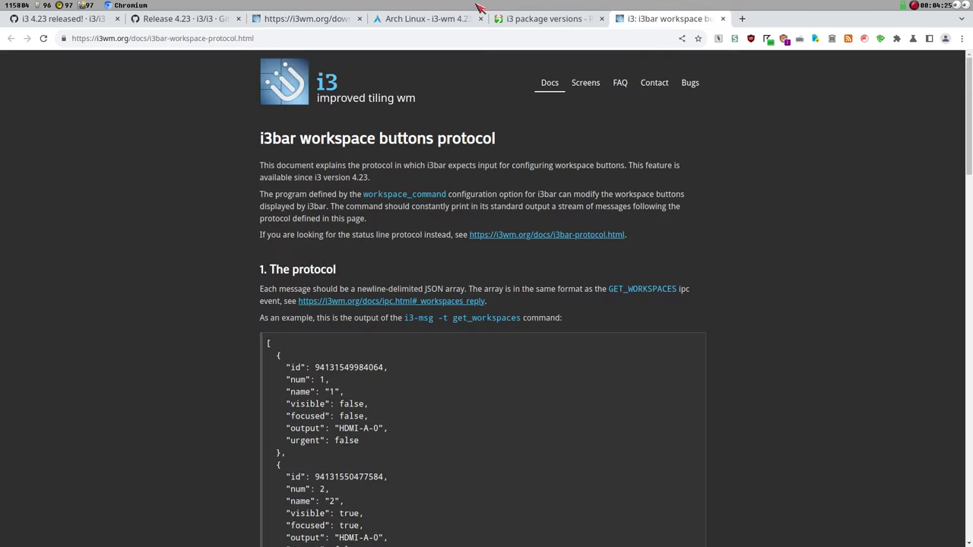
{"action": "left_click", "coordinate": [295, 18]}
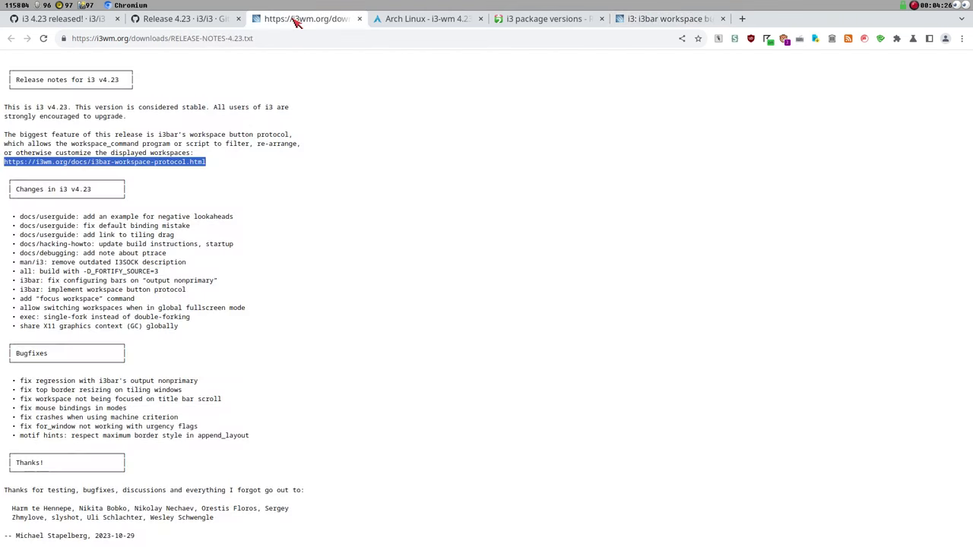
{"action": "left_click", "coordinate": [17, 193]}
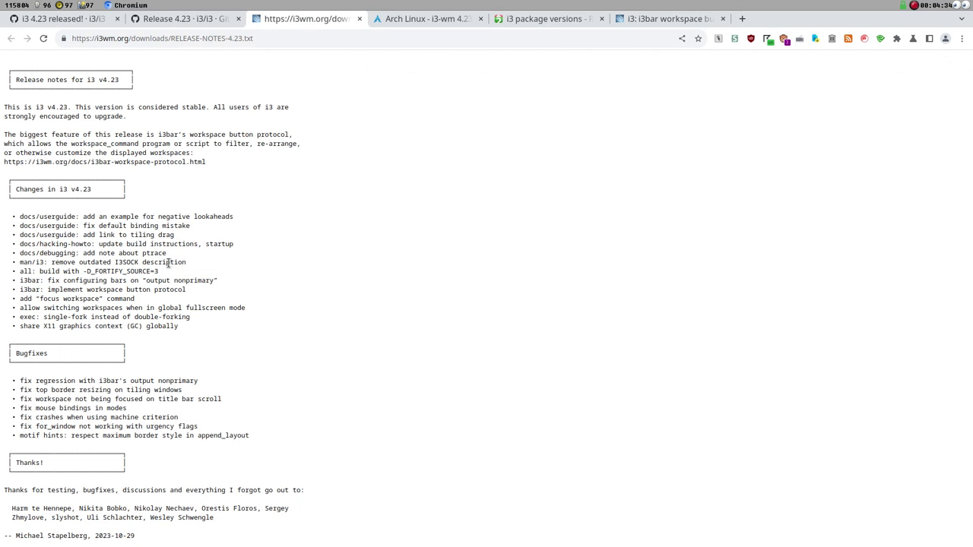
{"action": "left_click_drag", "start_coordinate": [187, 263], "coordinate": [6, 215]}
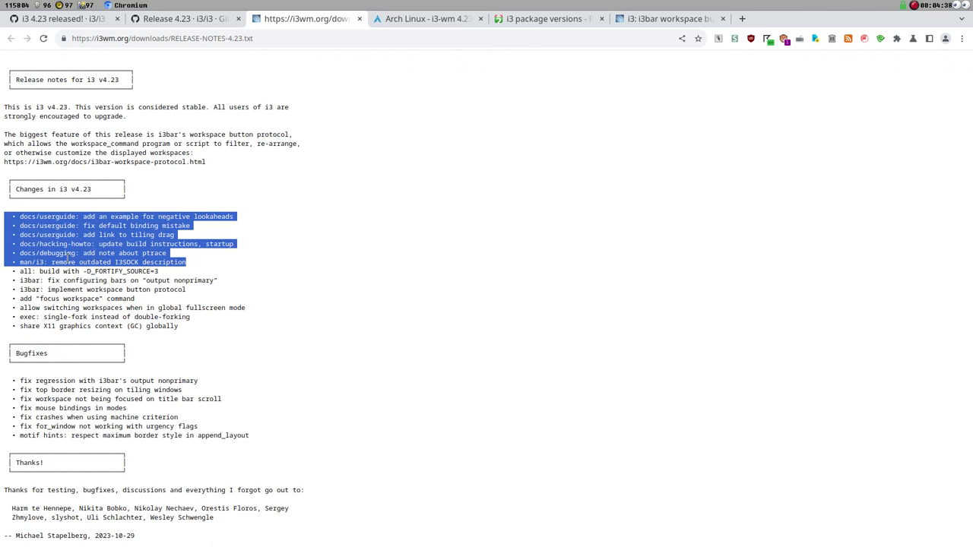
{"action": "left_click_drag", "start_coordinate": [191, 272], "coordinate": [3, 274]}
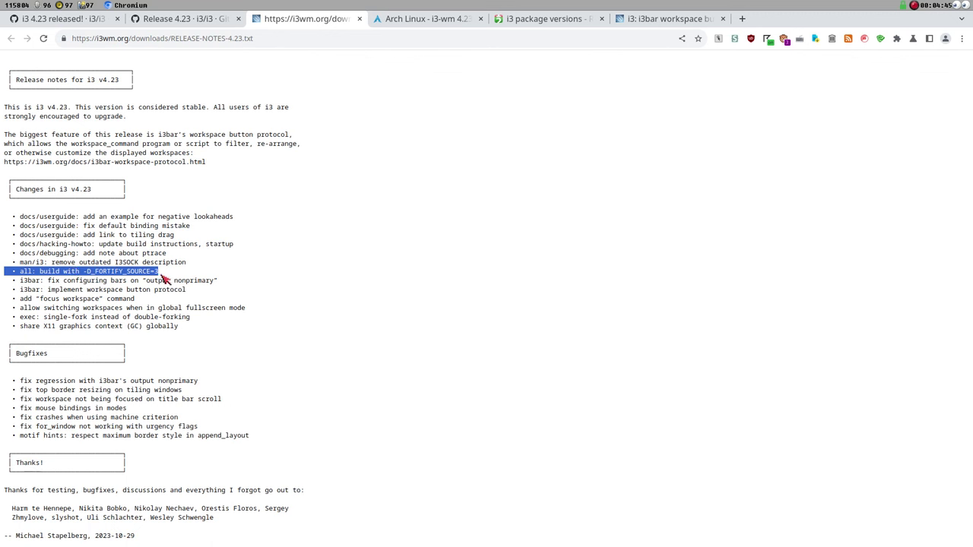
{"action": "left_click", "coordinate": [231, 286]}
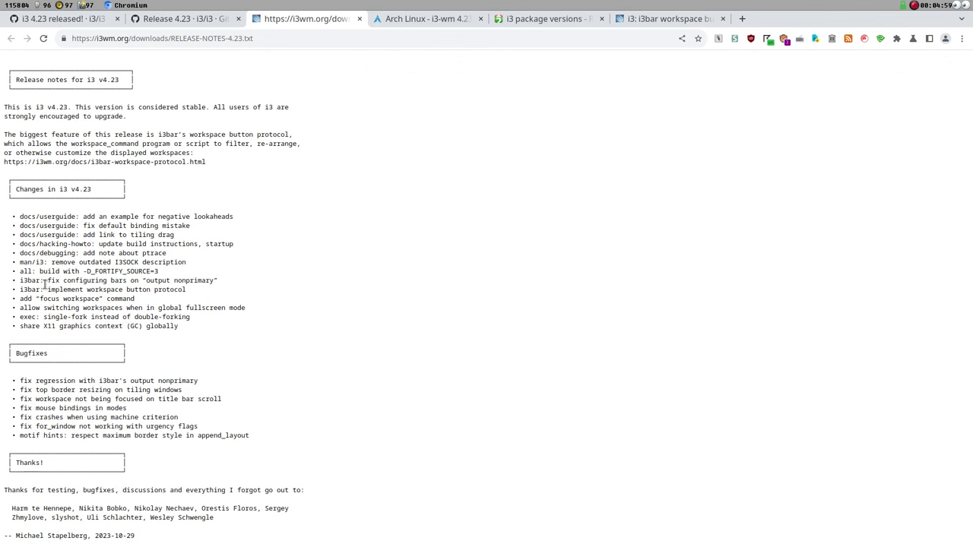
{"action": "left_click_drag", "start_coordinate": [45, 280], "coordinate": [226, 286]}
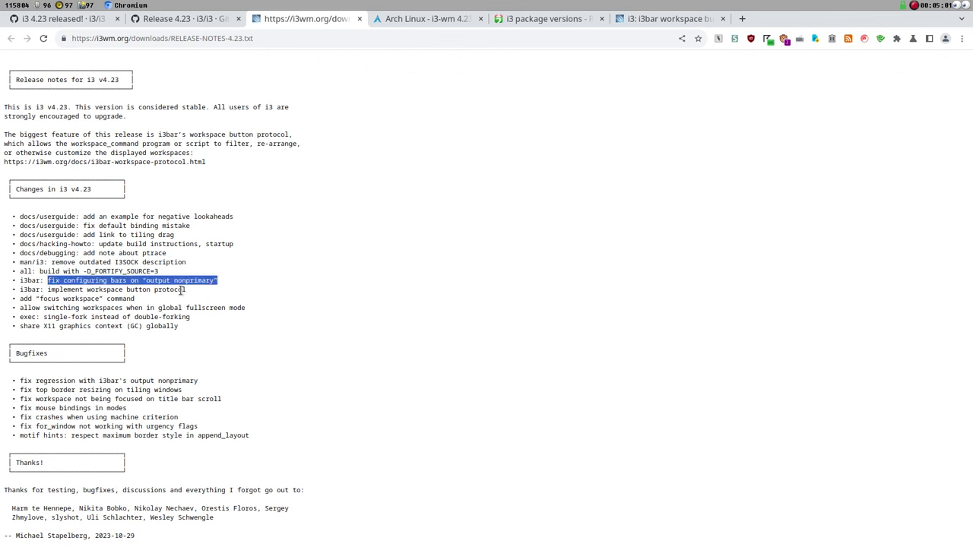
{"action": "left_click", "coordinate": [154, 285]}
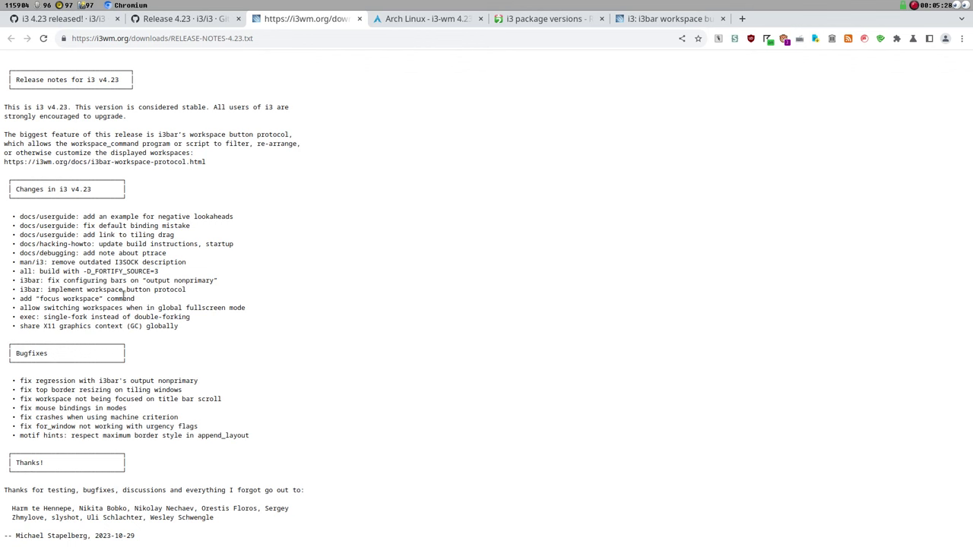
{"action": "left_click_drag", "start_coordinate": [45, 290], "coordinate": [207, 295]}
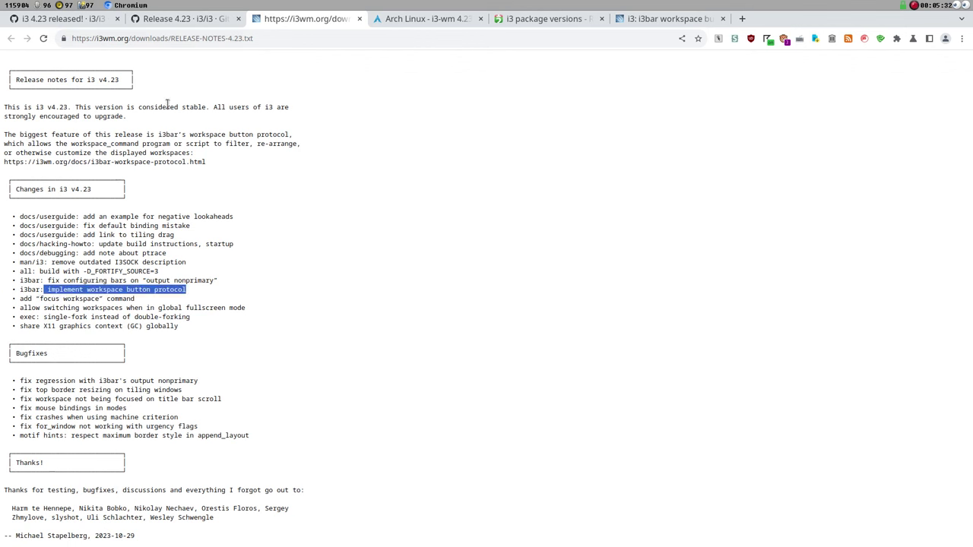
{"action": "left_click_drag", "start_coordinate": [34, 299], "coordinate": [102, 299]}
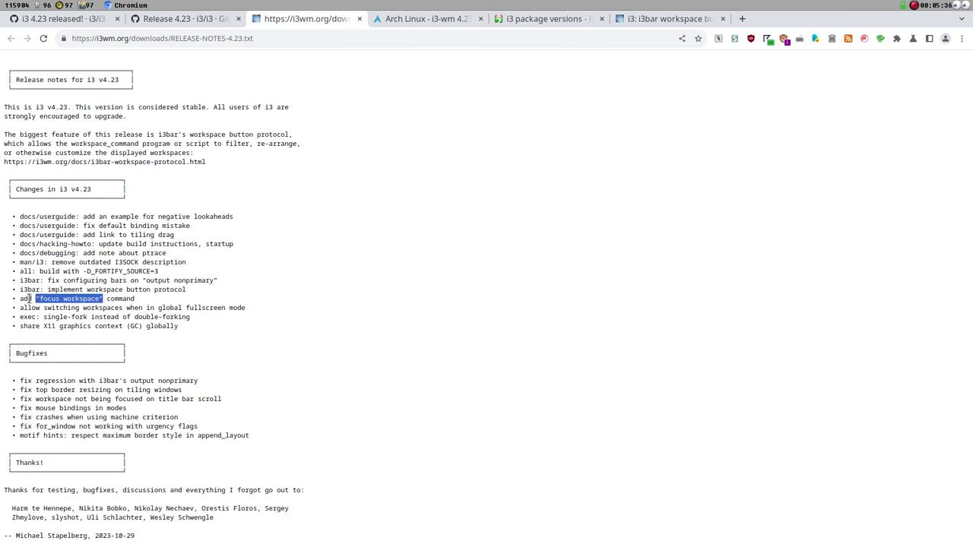
{"action": "left_click", "coordinate": [70, 298]}
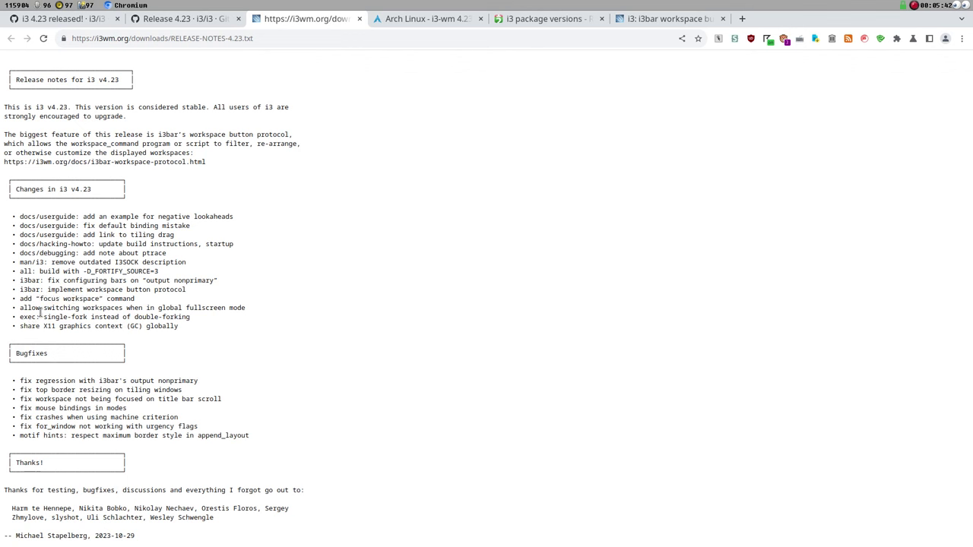
{"action": "left_click_drag", "start_coordinate": [39, 310], "coordinate": [251, 317]}
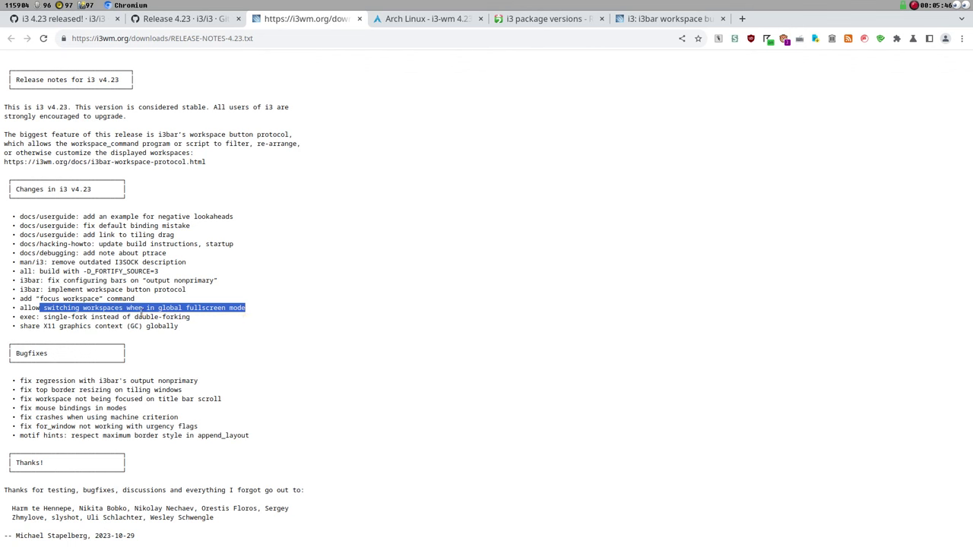
{"action": "left_click", "coordinate": [70, 322]}
{"action": "double_click", "coordinate": [26, 318]}
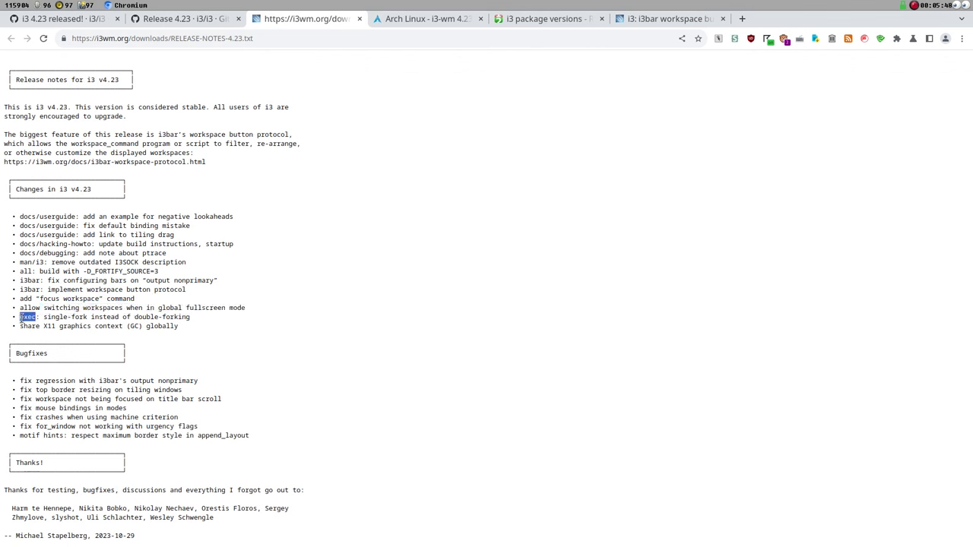
{"action": "left_click_drag", "start_coordinate": [46, 318], "coordinate": [199, 321]}
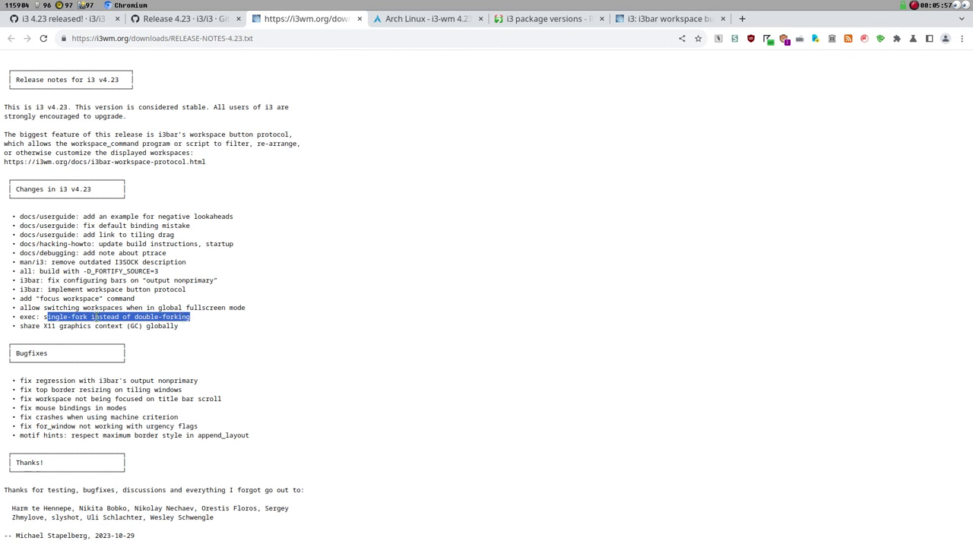
{"action": "left_click", "coordinate": [46, 327]}
{"action": "left_click_drag", "start_coordinate": [16, 326], "coordinate": [202, 329]}
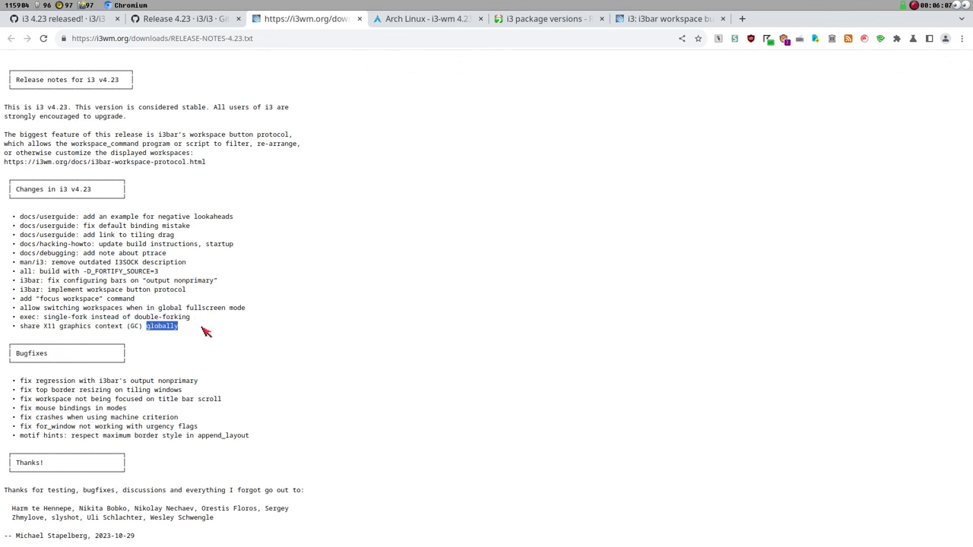
{"action": "left_click", "coordinate": [110, 327]}
{"action": "left_click_drag", "start_coordinate": [56, 325], "coordinate": [200, 325]}
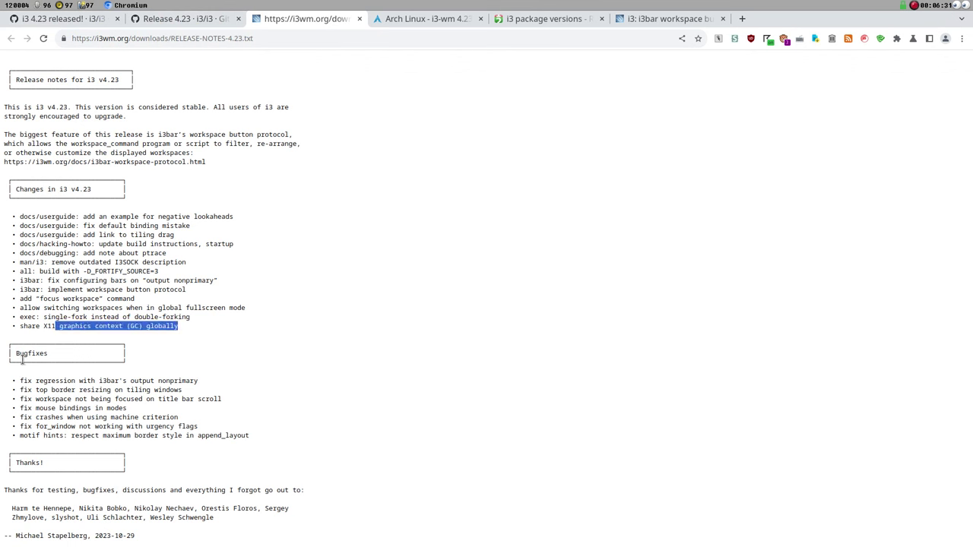
{"action": "left_click_drag", "start_coordinate": [23, 383], "coordinate": [214, 385]}
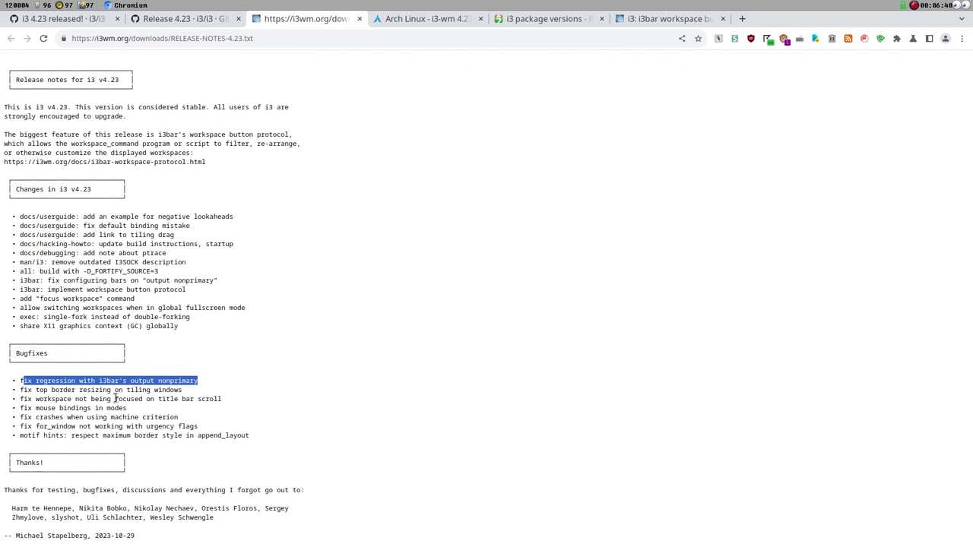
{"action": "left_click", "coordinate": [173, 393]}
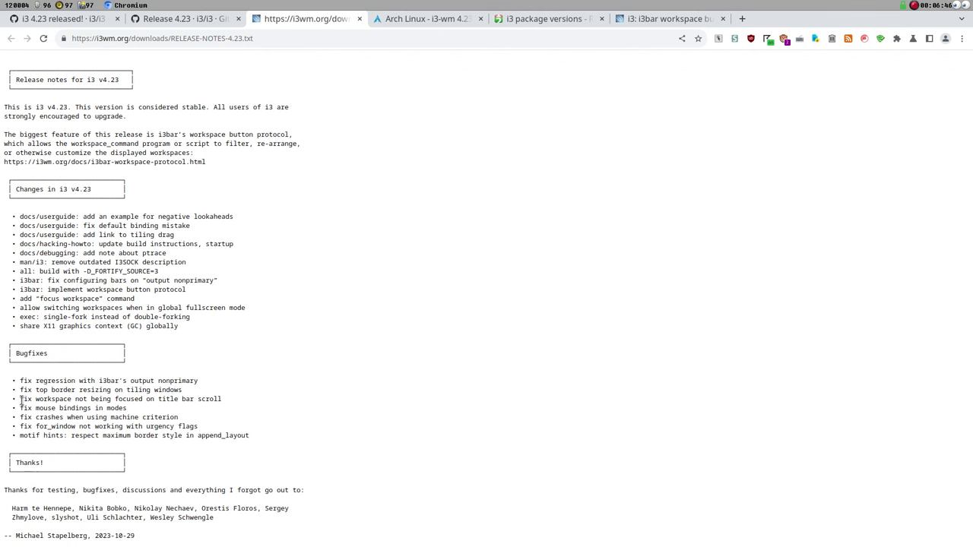
{"action": "left_click_drag", "start_coordinate": [32, 399], "coordinate": [236, 404]}
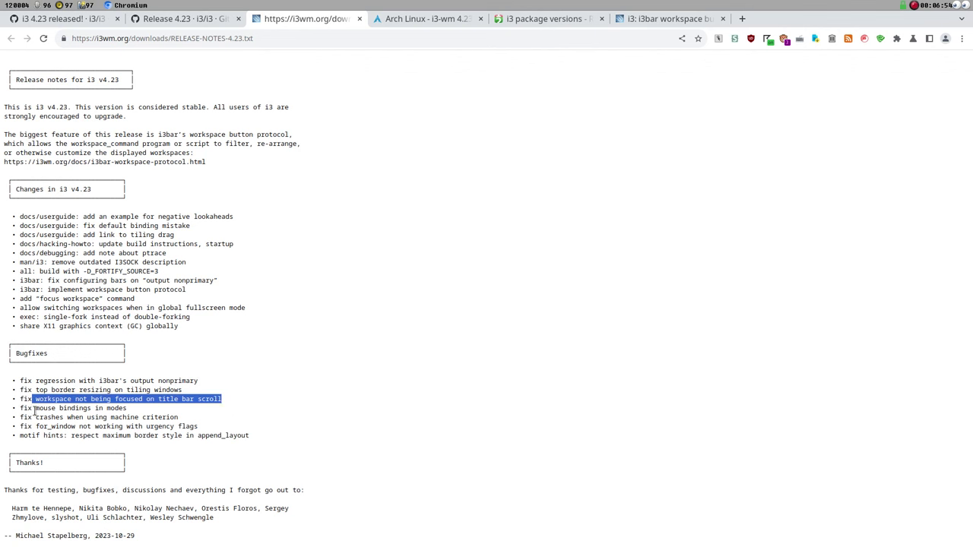
{"action": "left_click_drag", "start_coordinate": [34, 409], "coordinate": [139, 412]}
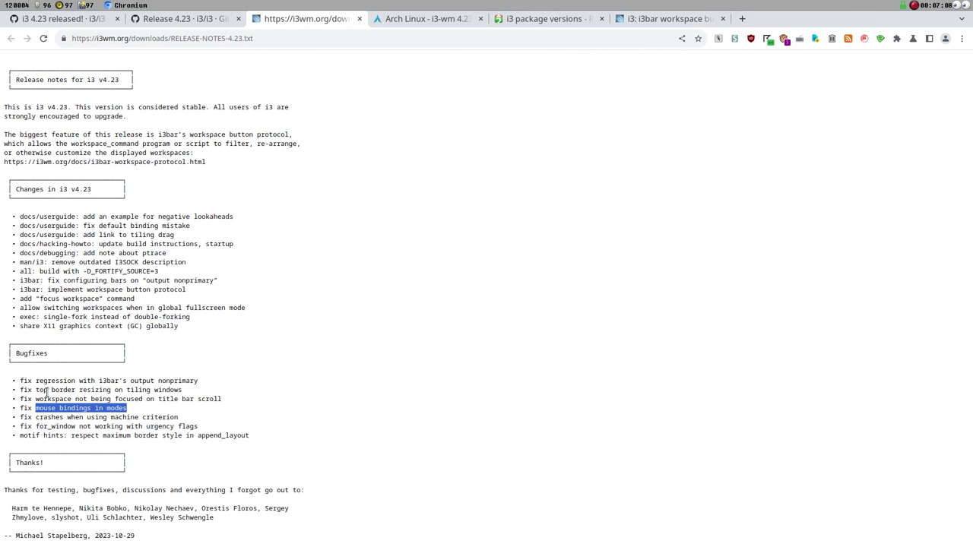
{"action": "left_click_drag", "start_coordinate": [38, 420], "coordinate": [172, 420]}
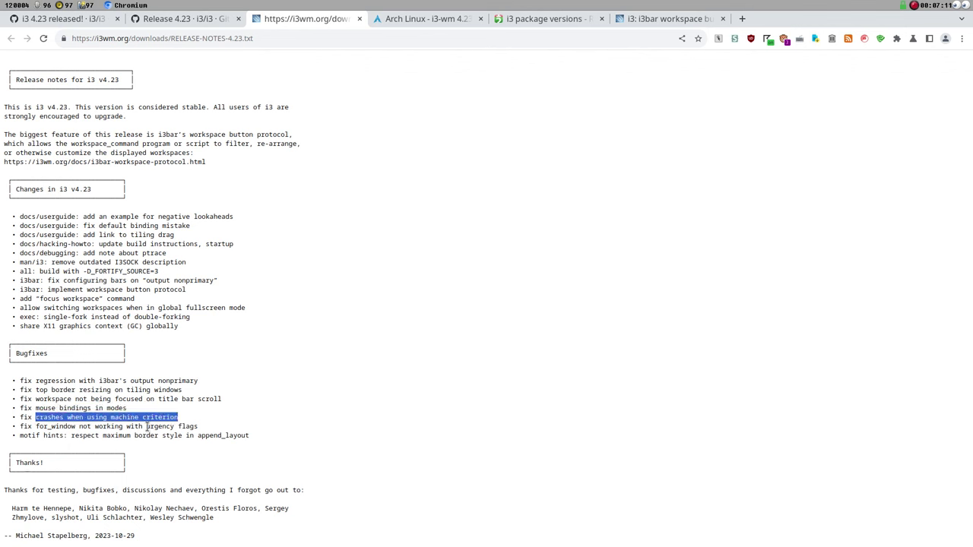
{"action": "double_click", "coordinate": [114, 418]}
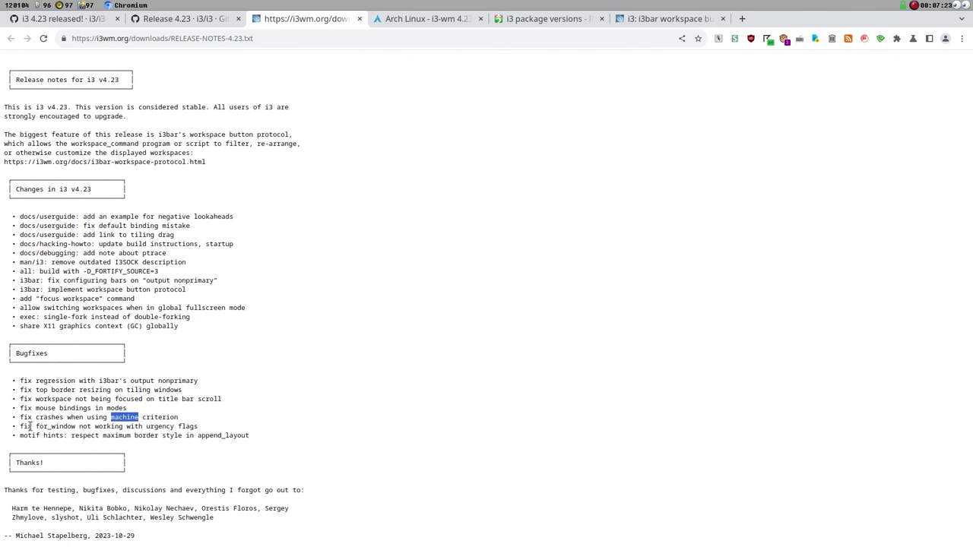
{"action": "left_click_drag", "start_coordinate": [35, 427], "coordinate": [199, 428]}
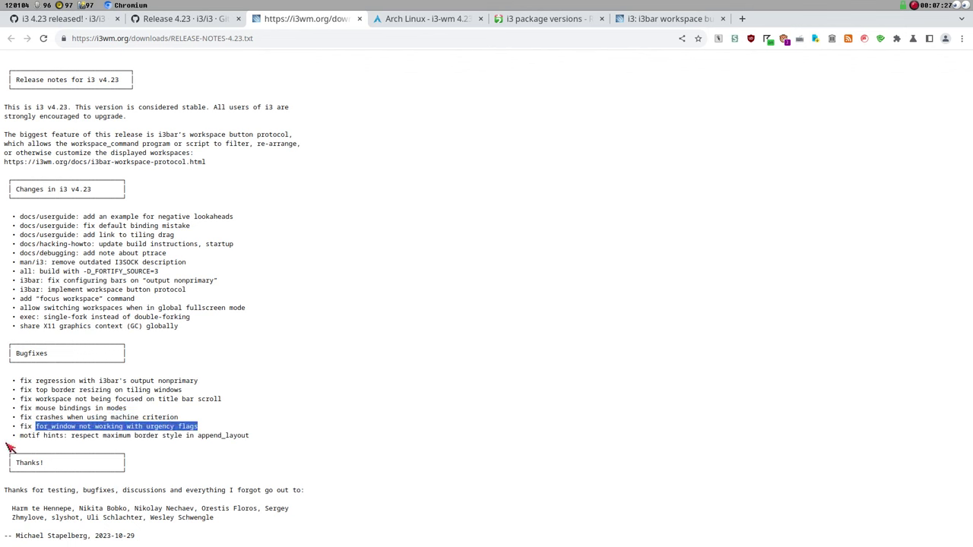
{"action": "left_click", "coordinate": [77, 423]}
{"action": "left_click_drag", "start_coordinate": [35, 427], "coordinate": [78, 426]}
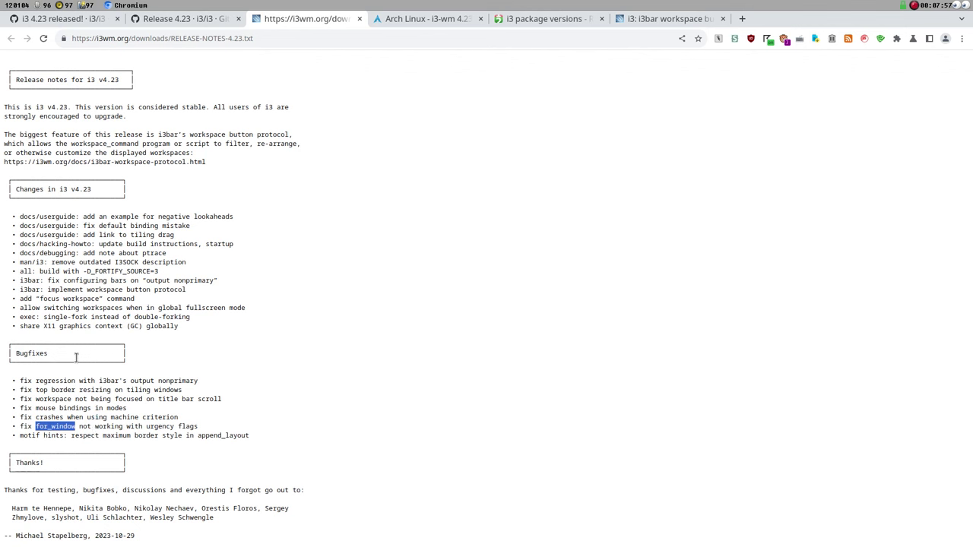
Highlight the for_window bugfix entry in the i3 v4.23 release notes
{"action": "left_click", "coordinate": [68, 430]}
{"action": "left_click_drag", "start_coordinate": [51, 429], "coordinate": [76, 428]}
{"action": "left_click", "coordinate": [50, 426]}
{"action": "left_click_drag", "start_coordinate": [37, 427], "coordinate": [79, 430]}
{"action": "left_click_drag", "start_coordinate": [79, 428], "coordinate": [13, 428]}
{"action": "left_click", "coordinate": [19, 437]}
Highlight the motif hints and append_layout bugfix lines, then the closing Thanks! section
{"action": "left_click_drag", "start_coordinate": [20, 436], "coordinate": [62, 435]}
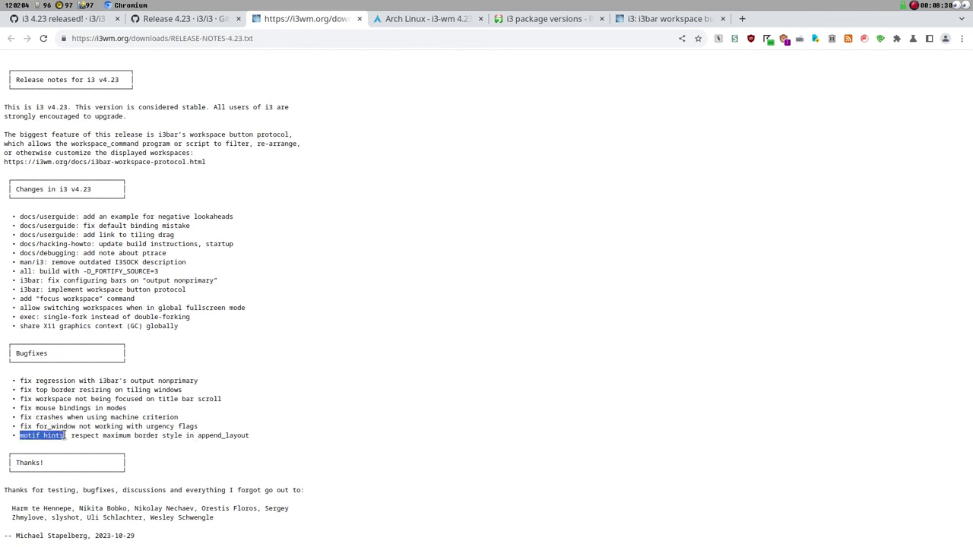
{"action": "left_click", "coordinate": [77, 435]}
{"action": "left_click_drag", "start_coordinate": [181, 437], "coordinate": [248, 436]}
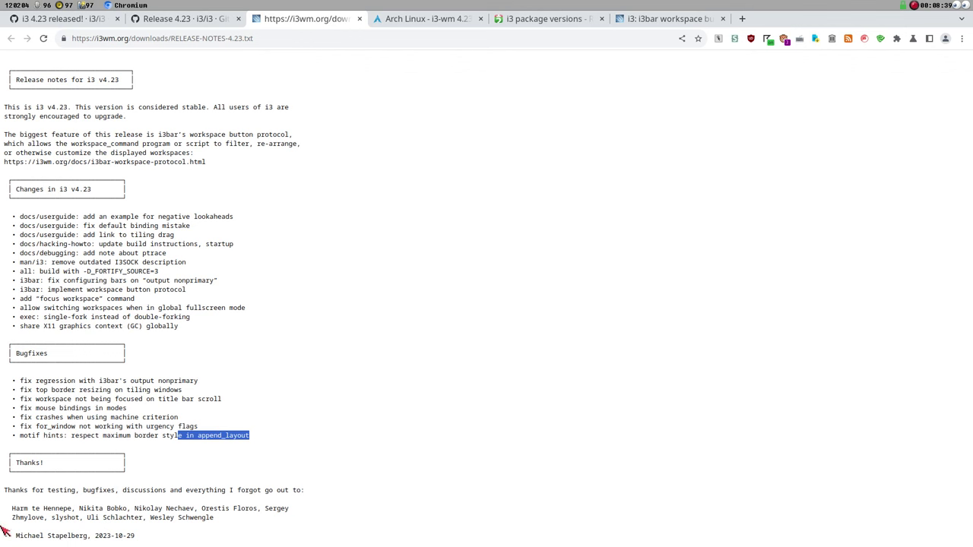
{"action": "double_click", "coordinate": [12, 466]}
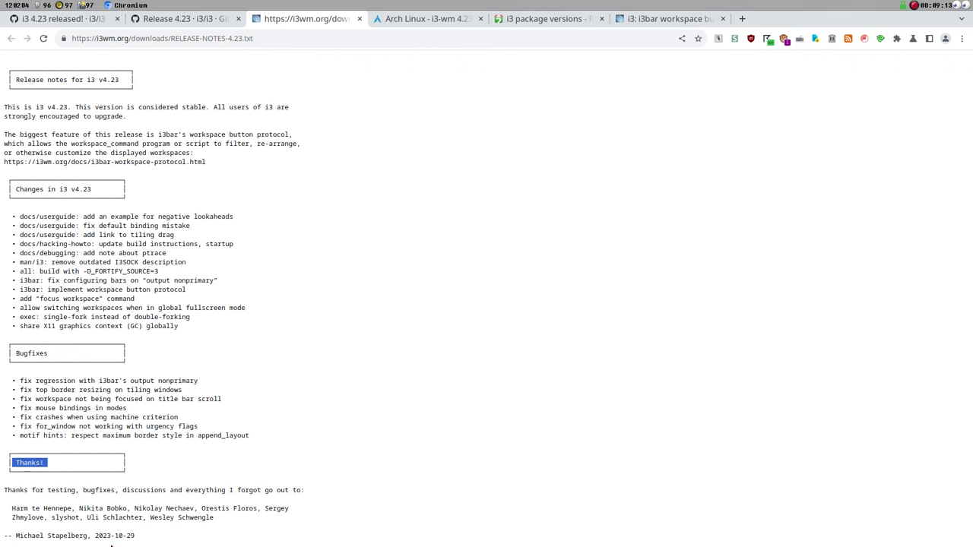
{"action": "left_click_drag", "start_coordinate": [96, 538], "coordinate": [146, 541]}
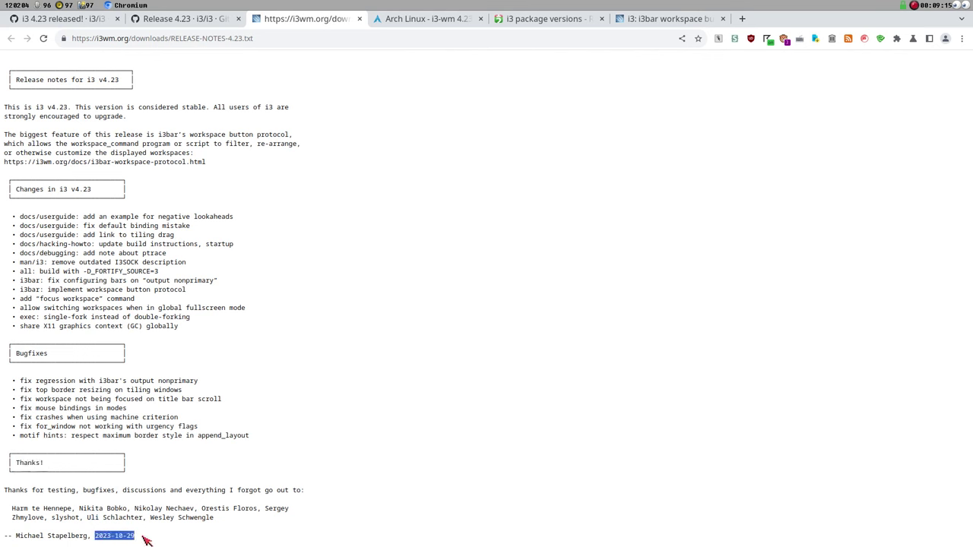
{"action": "left_click", "coordinate": [12, 6]}
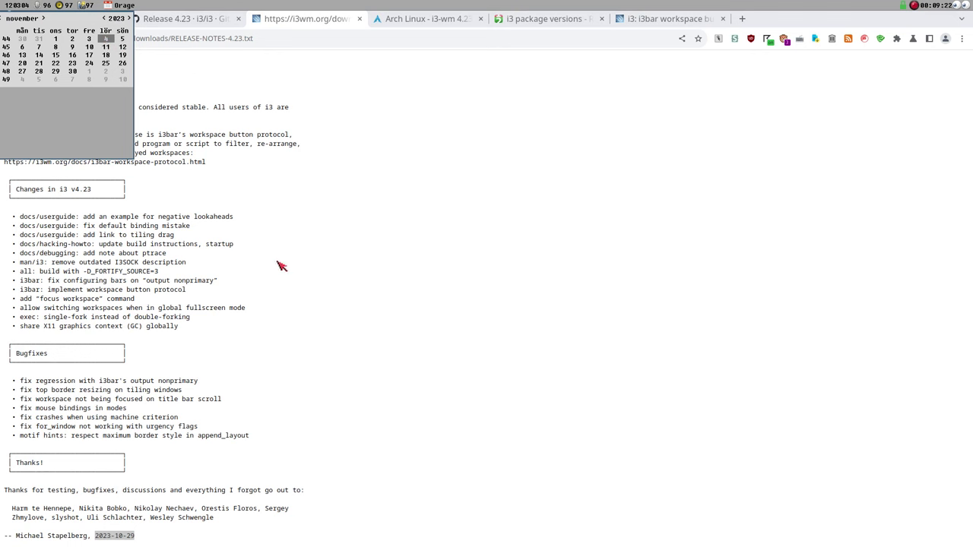
{"action": "left_click", "coordinate": [104, 17]}
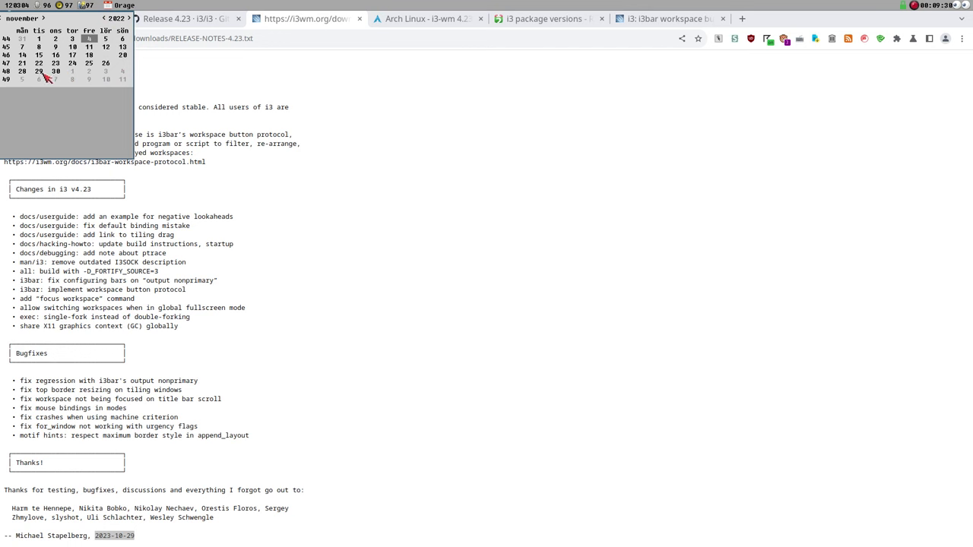
{"action": "left_click", "coordinate": [129, 17]}
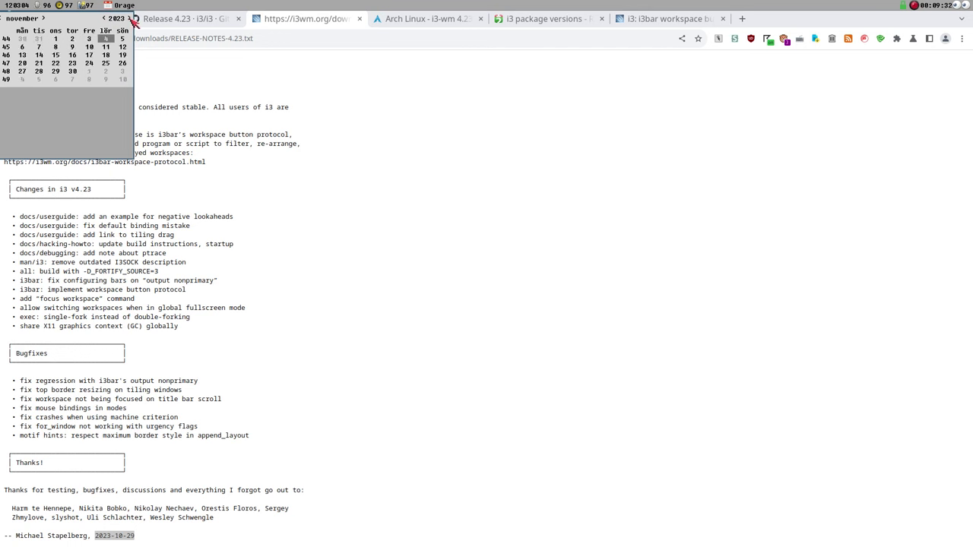
{"action": "left_click", "coordinate": [3, 19]}
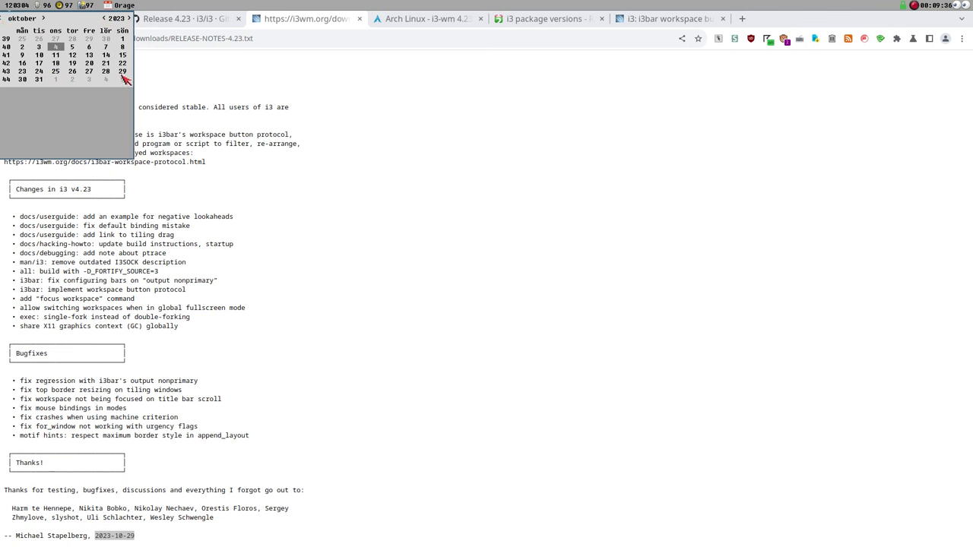
{"action": "left_click", "coordinate": [130, 17]}
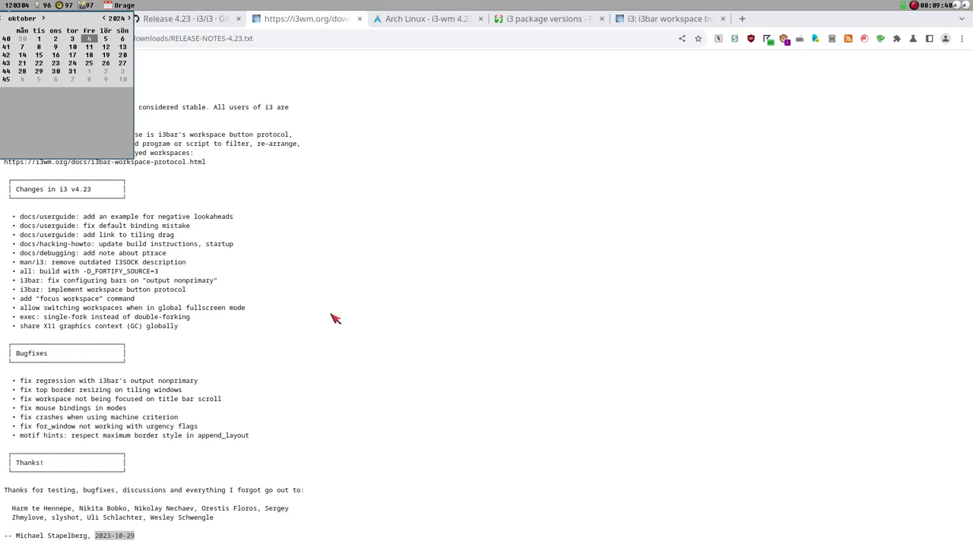
{"action": "left_click", "coordinate": [276, 286]}
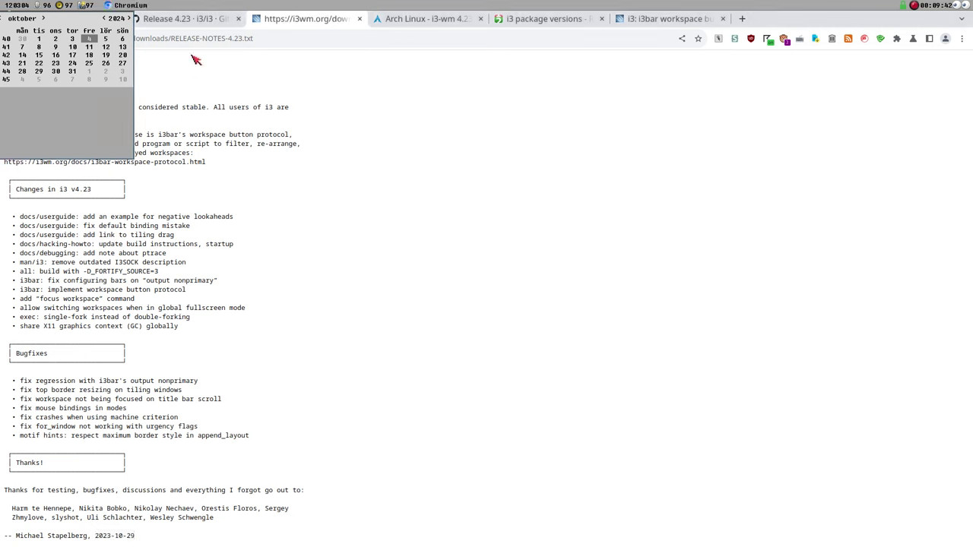
{"action": "left_click", "coordinate": [17, 5]}
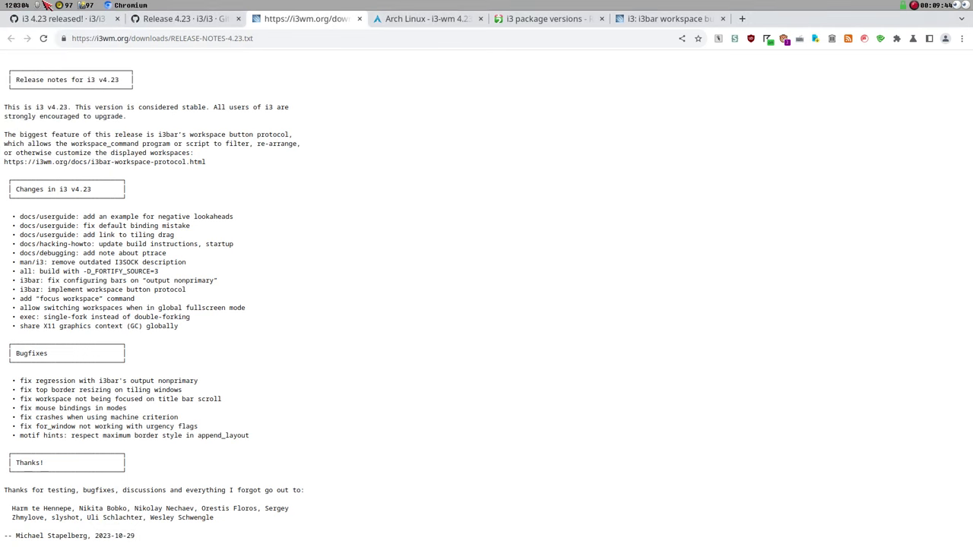
Open the i3/i3 issue list from the Release 4.23 tab and browse the open issues
{"action": "left_click", "coordinate": [183, 19]}
{"action": "mouse_move", "coordinate": [122, 70]}
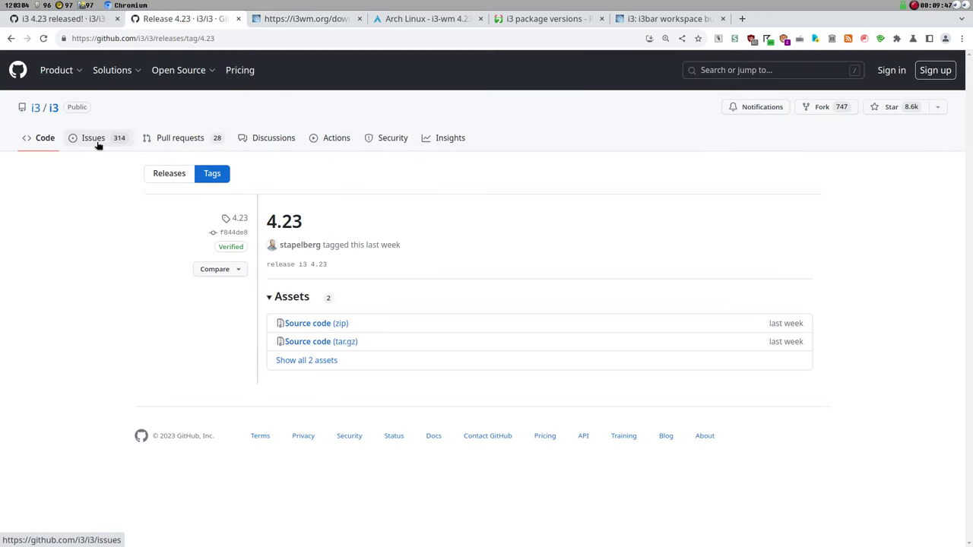
{"action": "left_click", "coordinate": [97, 145]}
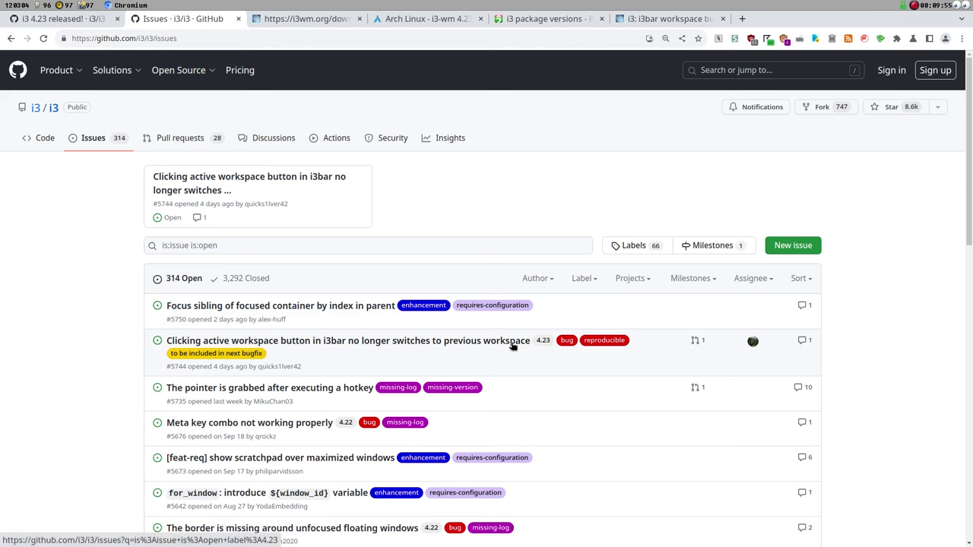
{"action": "mouse_move", "coordinate": [204, 352]}
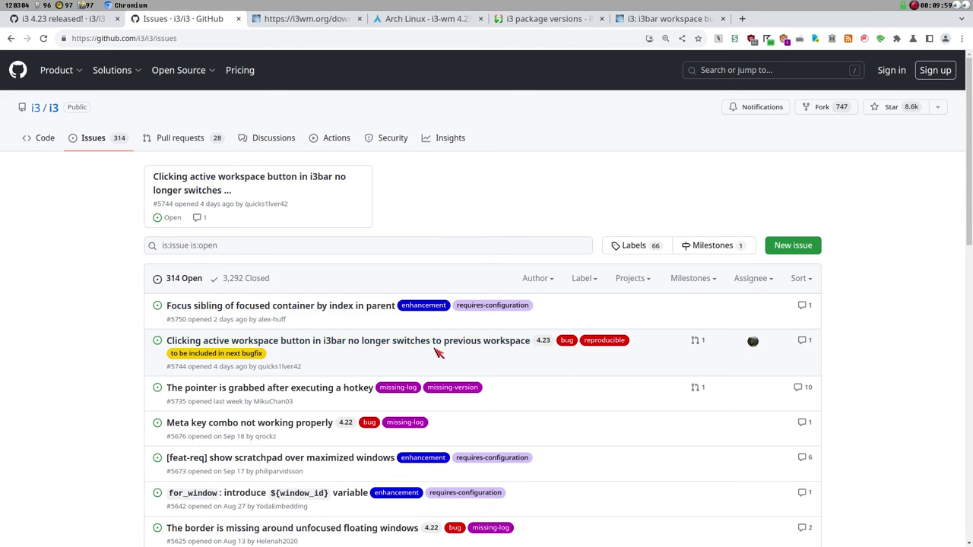
{"action": "mouse_move", "coordinate": [475, 344]}
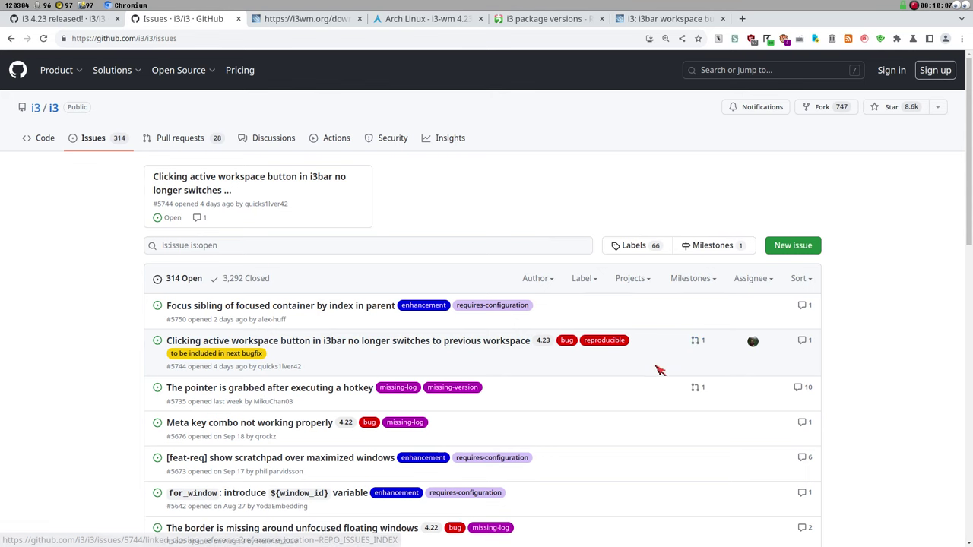
{"action": "scroll", "coordinate": [323, 330], "scroll_direction": "down", "scroll_amount": 3}
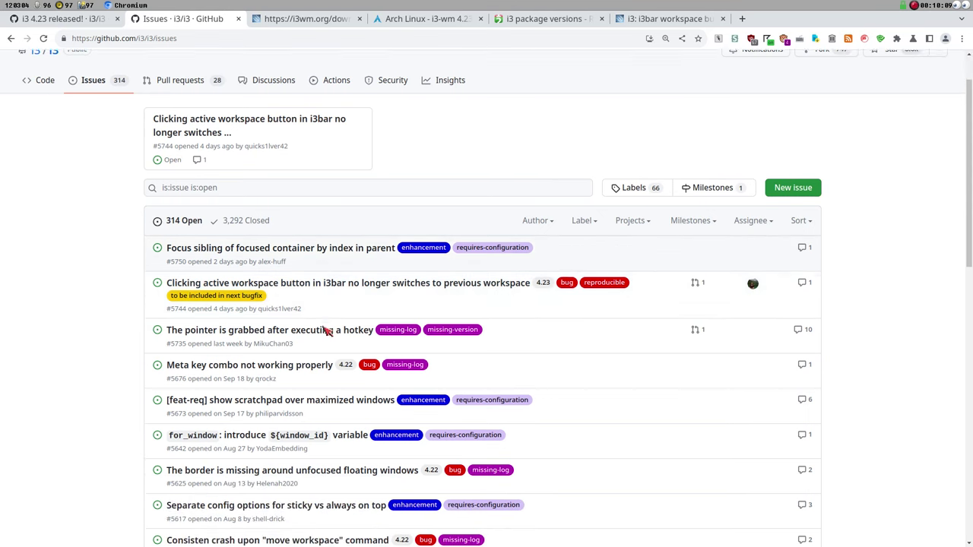
{"action": "scroll", "coordinate": [486, 319], "scroll_direction": "down", "scroll_amount": 2}
{"action": "scroll", "coordinate": [543, 361], "scroll_direction": "down", "scroll_amount": 2}
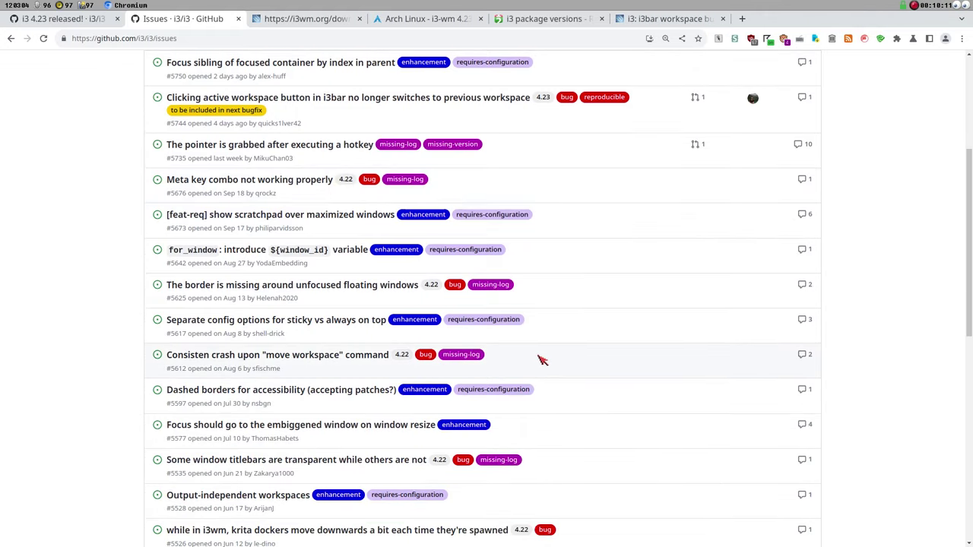
{"action": "scroll", "coordinate": [473, 307], "scroll_direction": "up", "scroll_amount": 3}
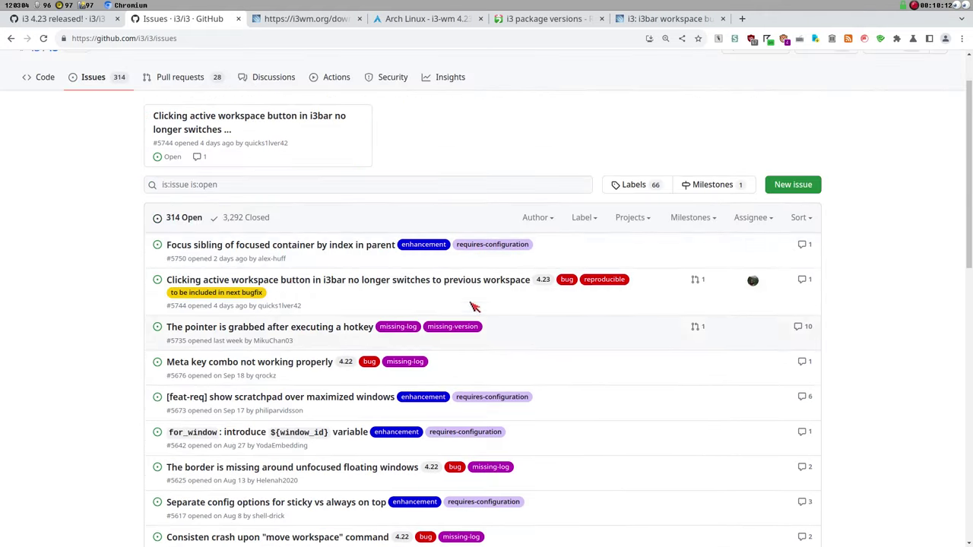
Check the closed issues, return to the open ones, then go to Discussions
{"action": "left_click", "coordinate": [263, 219]}
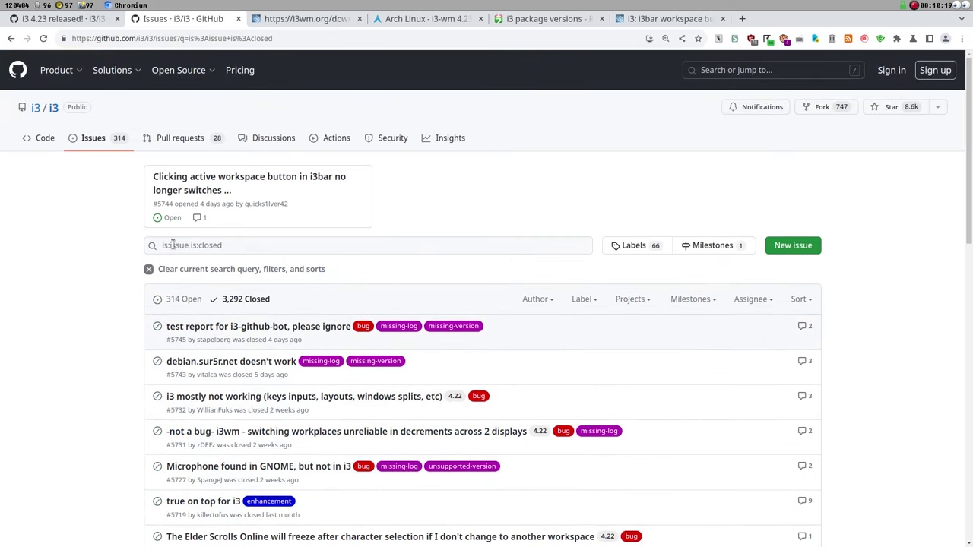
{"action": "left_click", "coordinate": [191, 301]}
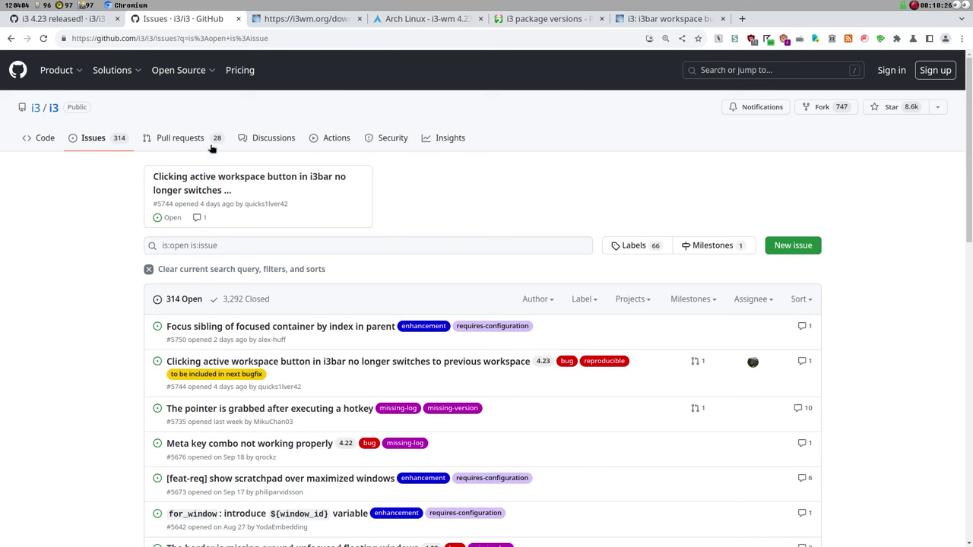
{"action": "left_click", "coordinate": [259, 142]}
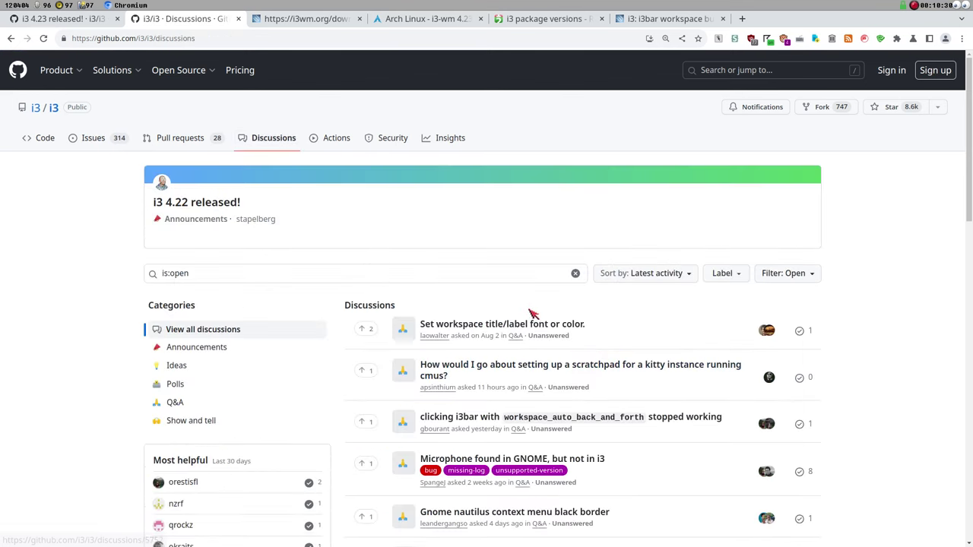
{"action": "scroll", "coordinate": [532, 313], "scroll_direction": "down", "scroll_amount": 5}
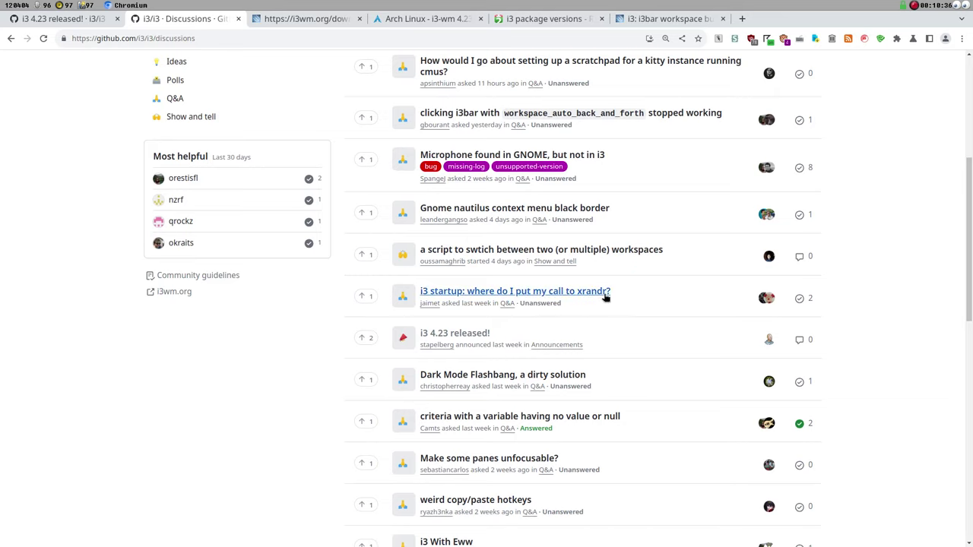
{"action": "scroll", "coordinate": [578, 297], "scroll_direction": "up", "scroll_amount": 4}
{"action": "scroll", "coordinate": [648, 401], "scroll_direction": "up", "scroll_amount": 1}
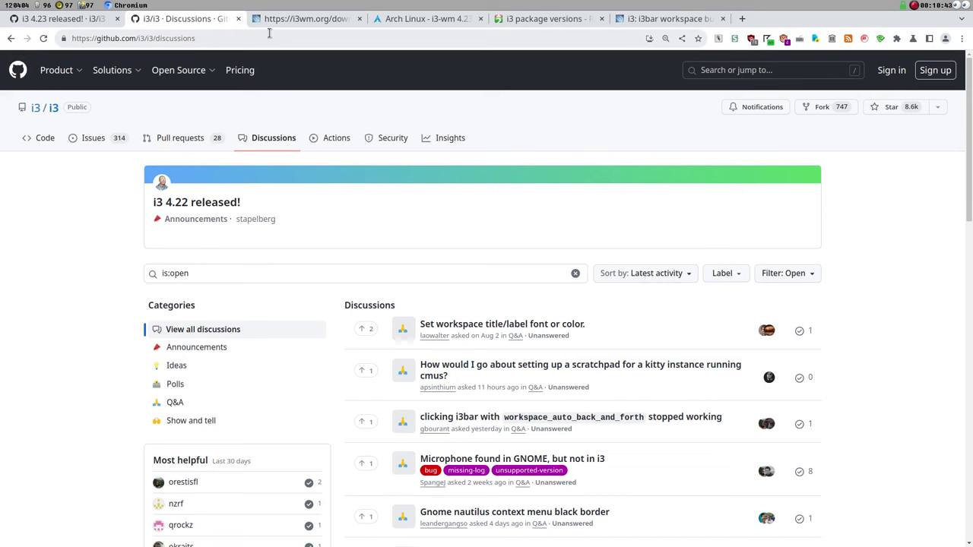
{"action": "left_click", "coordinate": [54, 110]}
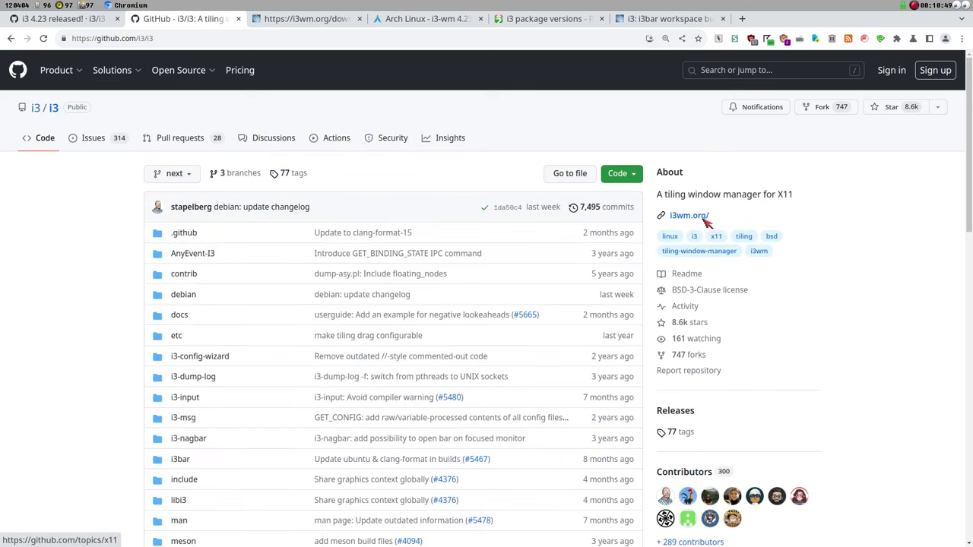
Go from the i3 repo's Releases to Tags and open the 4.23 tag
{"action": "left_click", "coordinate": [680, 413]}
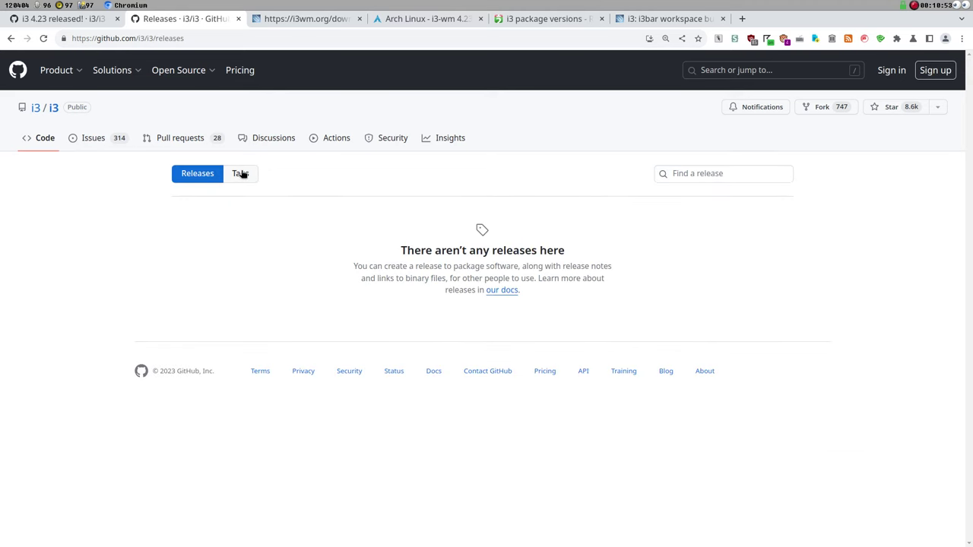
{"action": "left_click", "coordinate": [240, 173]}
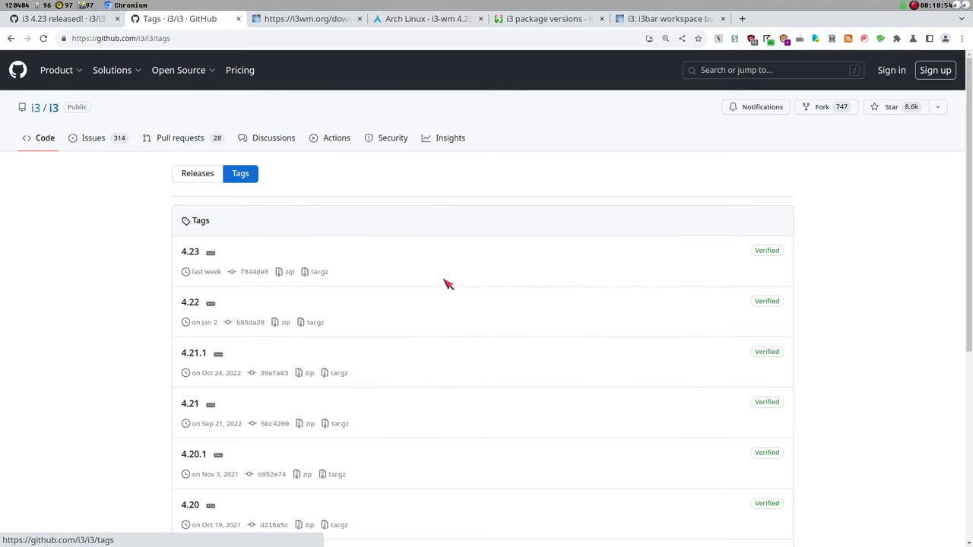
{"action": "left_click", "coordinate": [191, 252]}
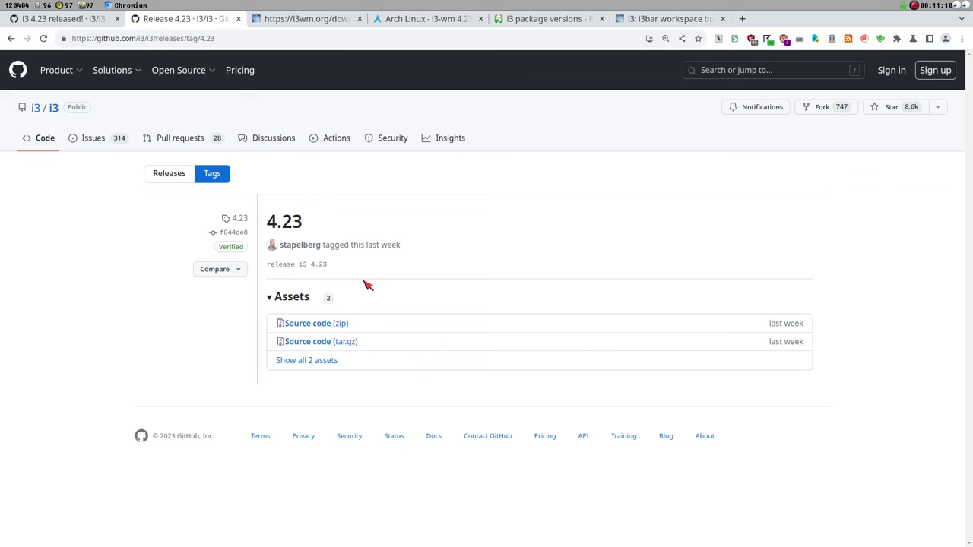
Permanently delete the old extracted i3-4.23 folder in the file manager
{"action": "key", "text": "super+f"}
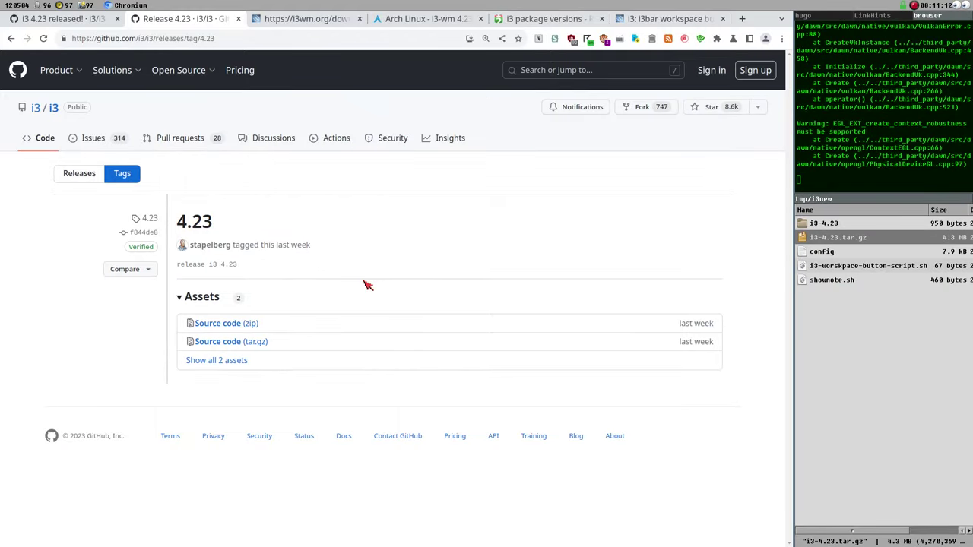
{"action": "left_click", "coordinate": [821, 226]}
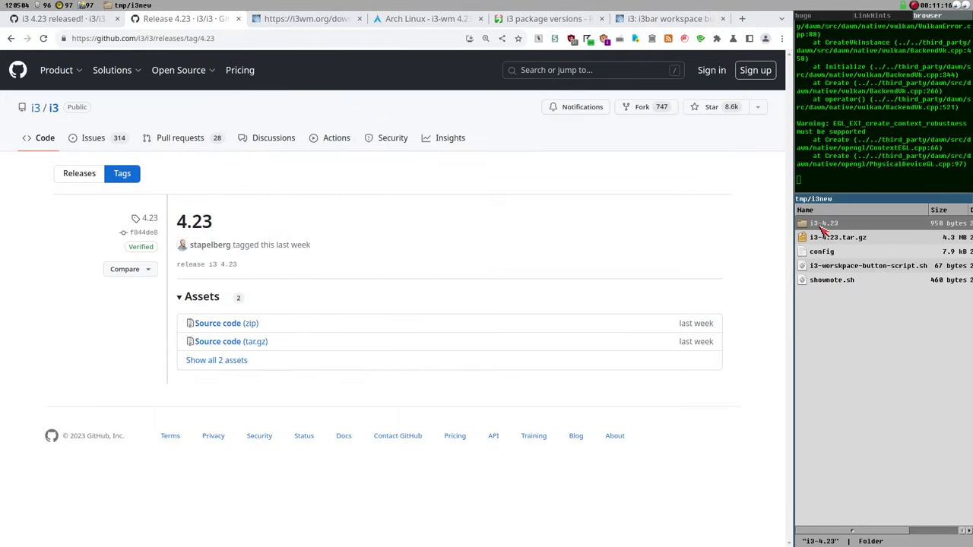
{"action": "key", "text": "shift+Delete"}
{"action": "key", "text": "Return"}
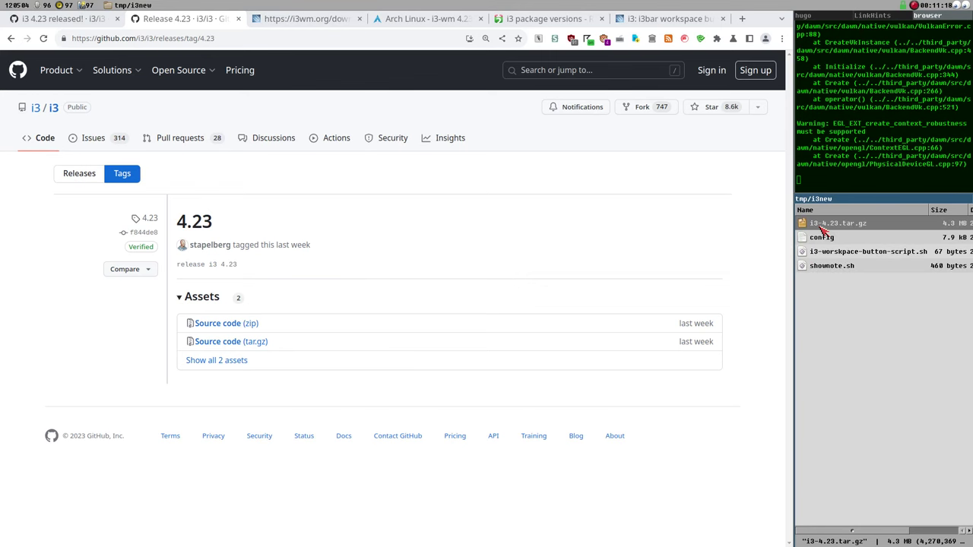
Open a new terminal, run cdss to enter ~/tmp/i3new, and select shownote.sh's tar xf command
{"action": "key", "text": "super+Return"}
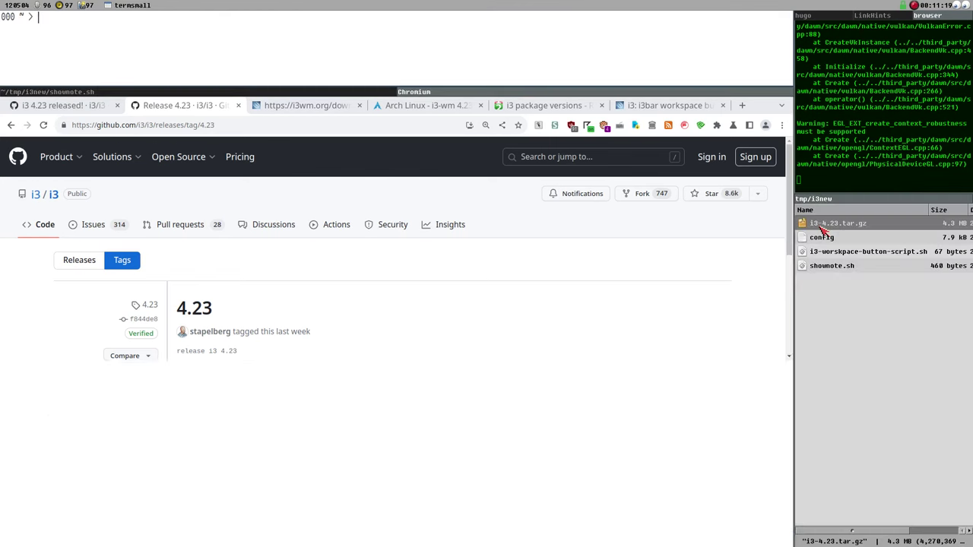
{"action": "key", "text": "super+Left"}
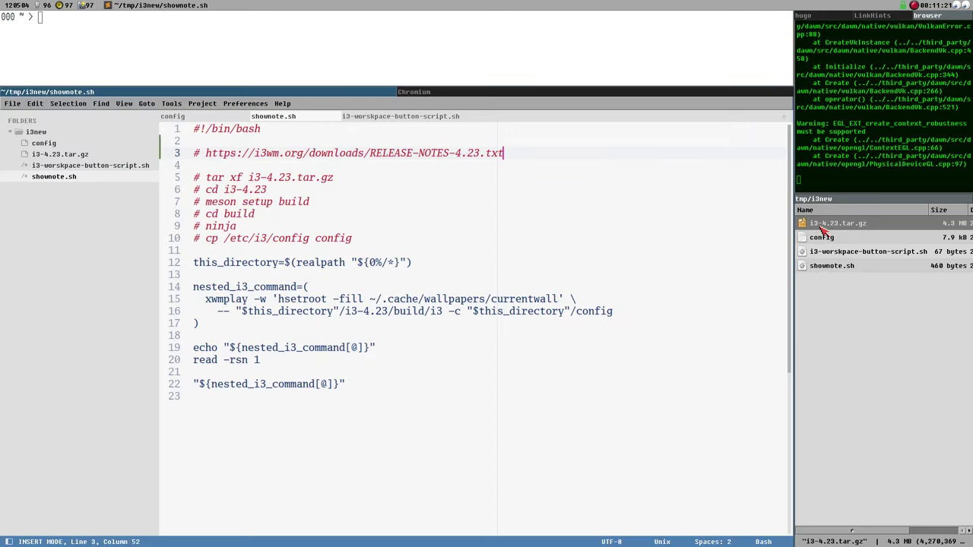
{"action": "left_click", "coordinate": [242, 189]}
{"action": "left_click", "coordinate": [840, 238]}
{"action": "left_click", "coordinate": [846, 224]}
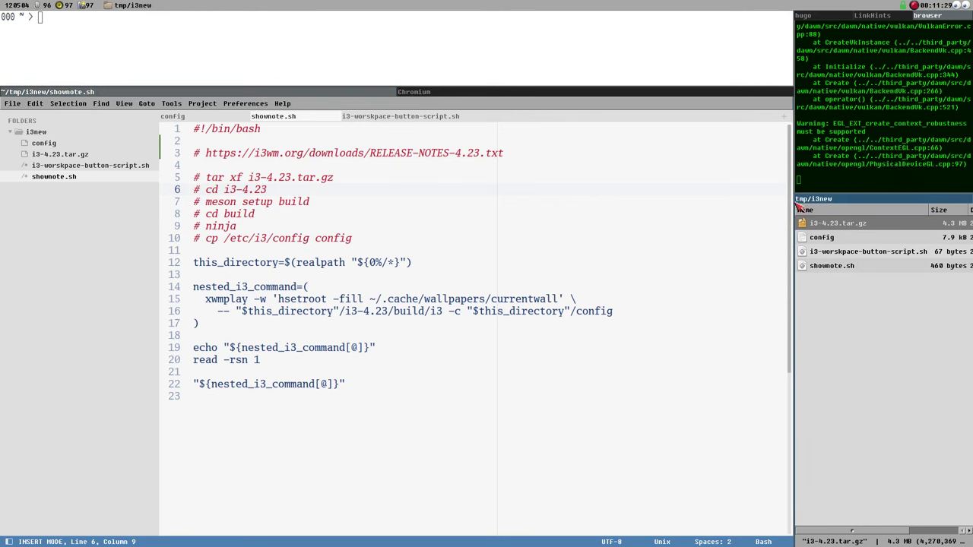
{"action": "left_click", "coordinate": [210, 49]}
{"action": "type", "text": "cdss"}
{"action": "key", "text": "Return"}
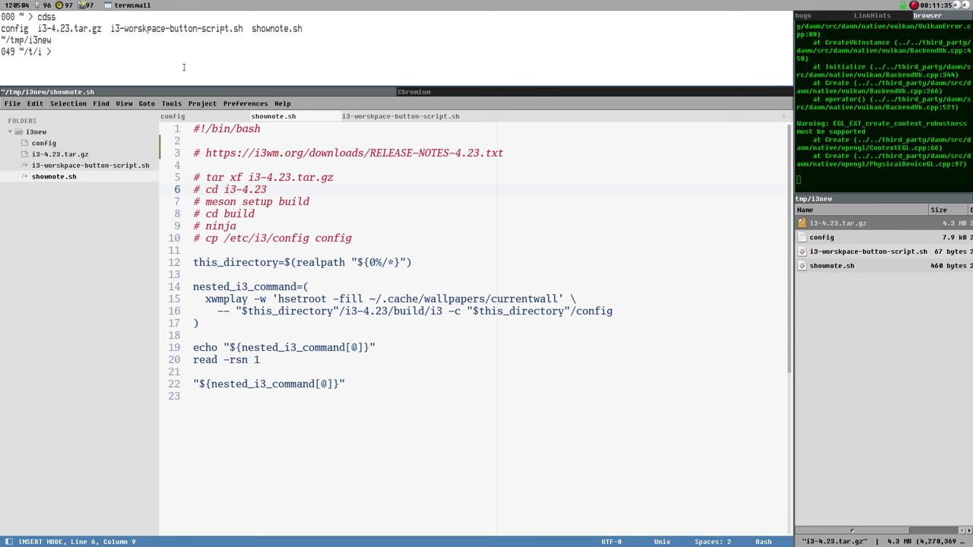
{"action": "left_click_drag", "start_coordinate": [205, 177], "coordinate": [363, 181]}
Extract i3-4.23.tar.gz in the terminal by pasting the tar xf command
{"action": "middle_click", "coordinate": [215, 47]}
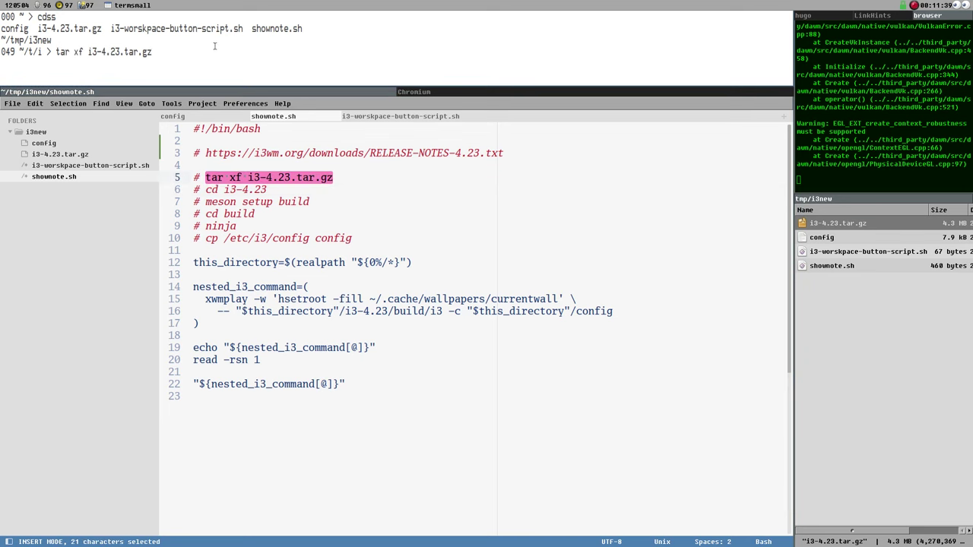
{"action": "key", "text": "Return"}
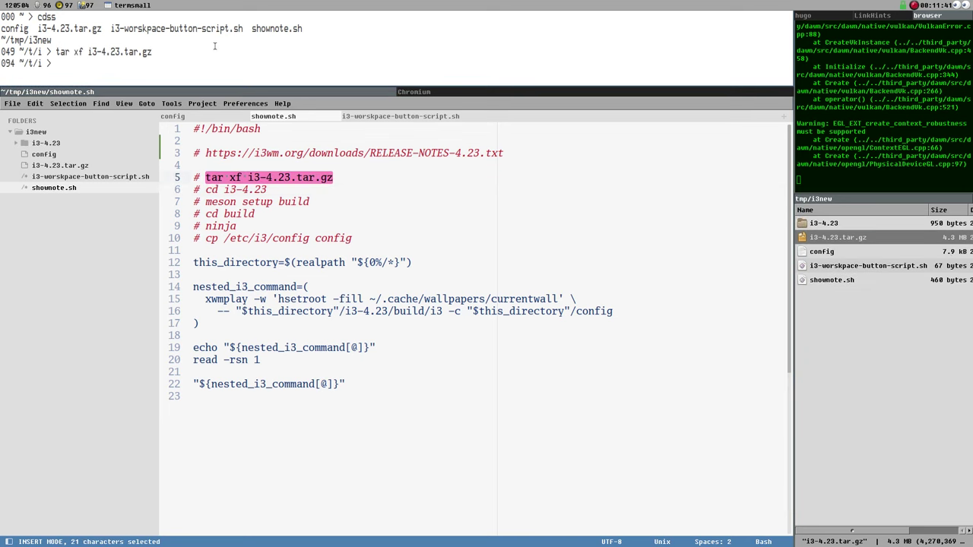
{"action": "double_click", "coordinate": [826, 225]}
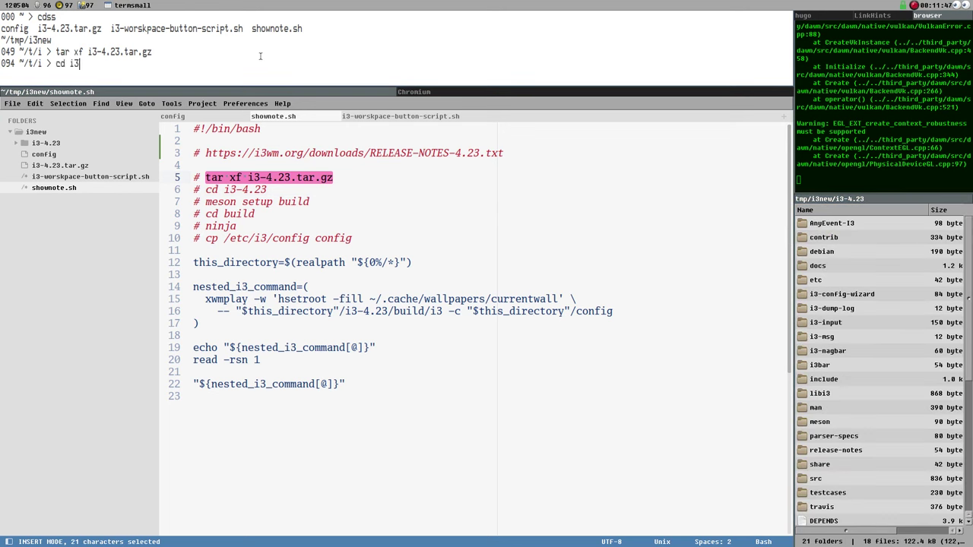
Enter the i3-4.23 source folder and paste 'meson setup build' at the prompt
{"action": "key", "text": "Tab"}
{"action": "key", "text": "Return"}
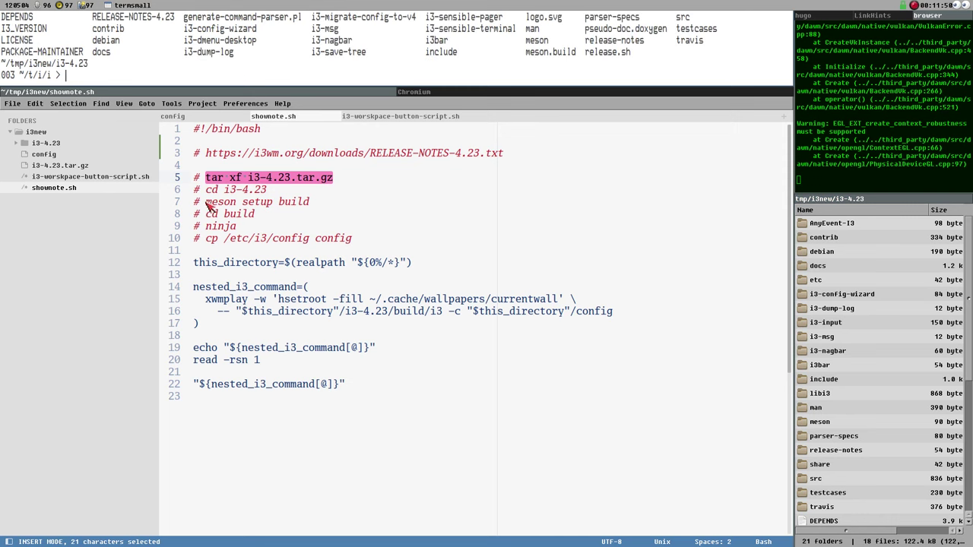
{"action": "left_click_drag", "start_coordinate": [205, 203], "coordinate": [309, 202]}
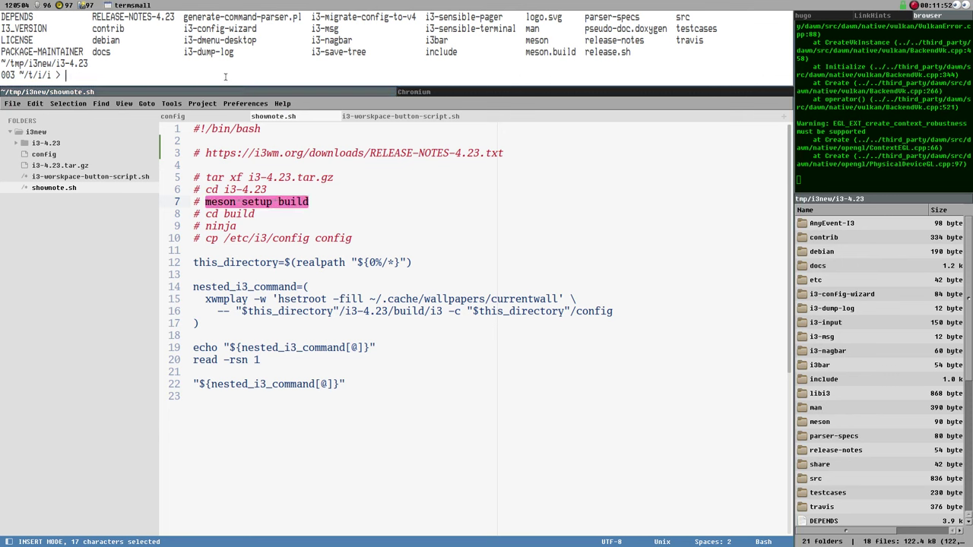
{"action": "middle_click", "coordinate": [173, 71]}
Run meson setup build, cd into the new build folder, and paste ninja at the prompt
{"action": "key", "text": "Return"}
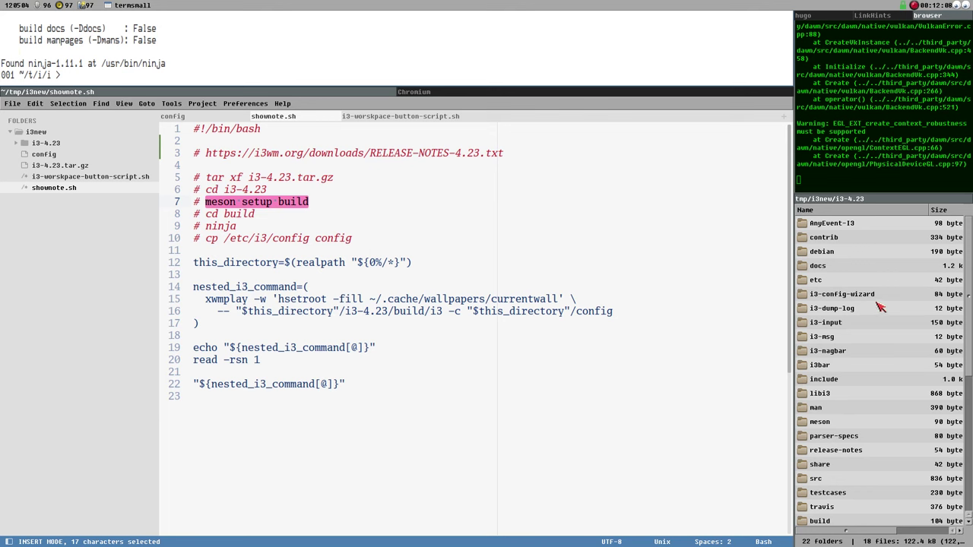
{"action": "left_click", "coordinate": [865, 280]}
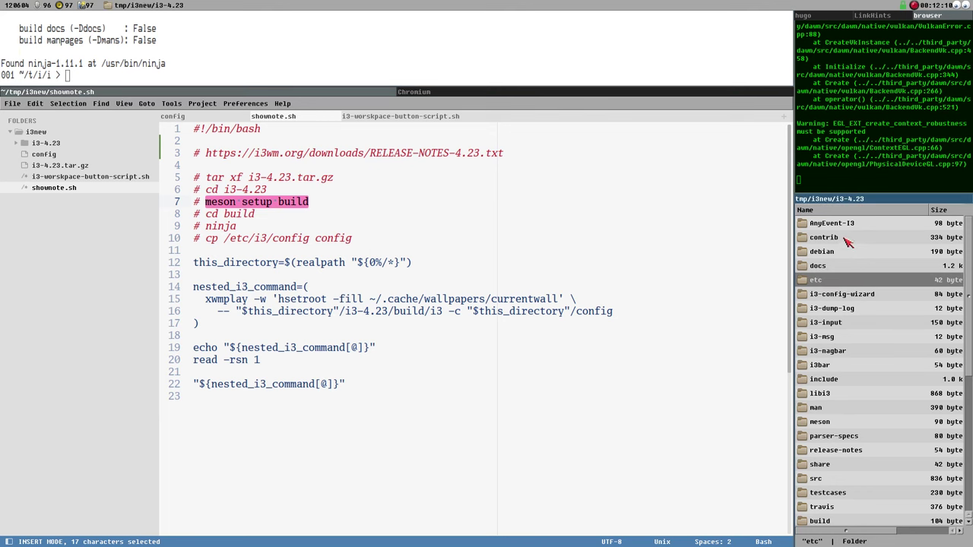
{"action": "scroll", "coordinate": [844, 280], "scroll_direction": "down", "scroll_amount": 3}
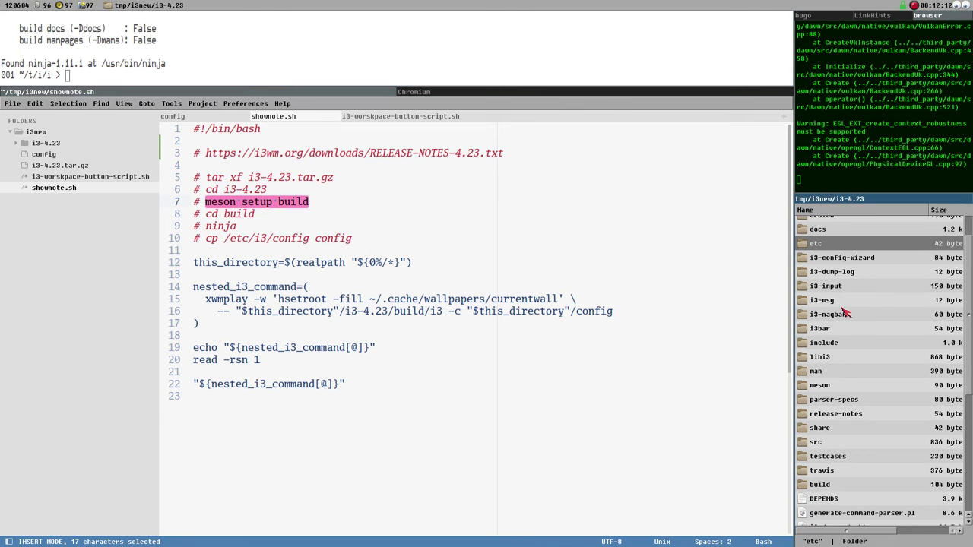
{"action": "left_click", "coordinate": [822, 487]}
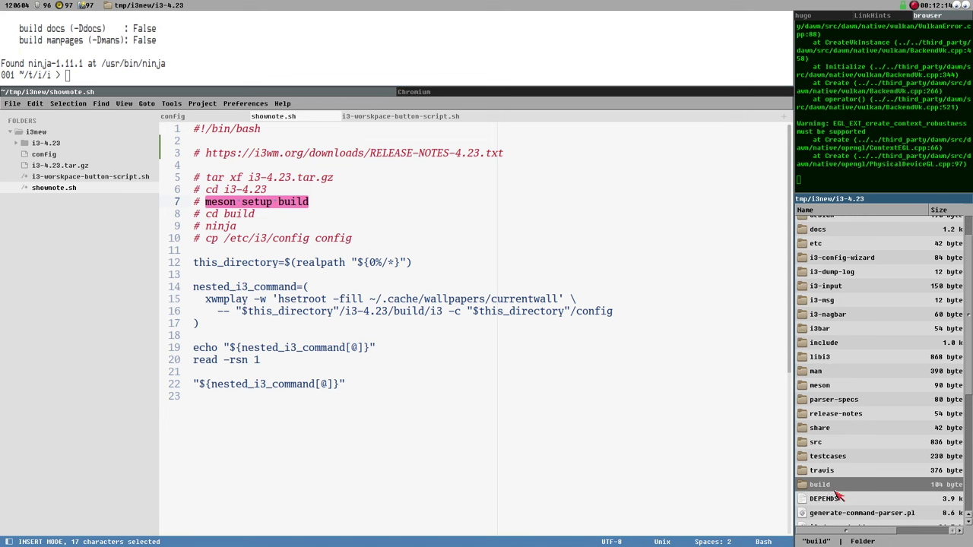
{"action": "double_click", "coordinate": [823, 490]}
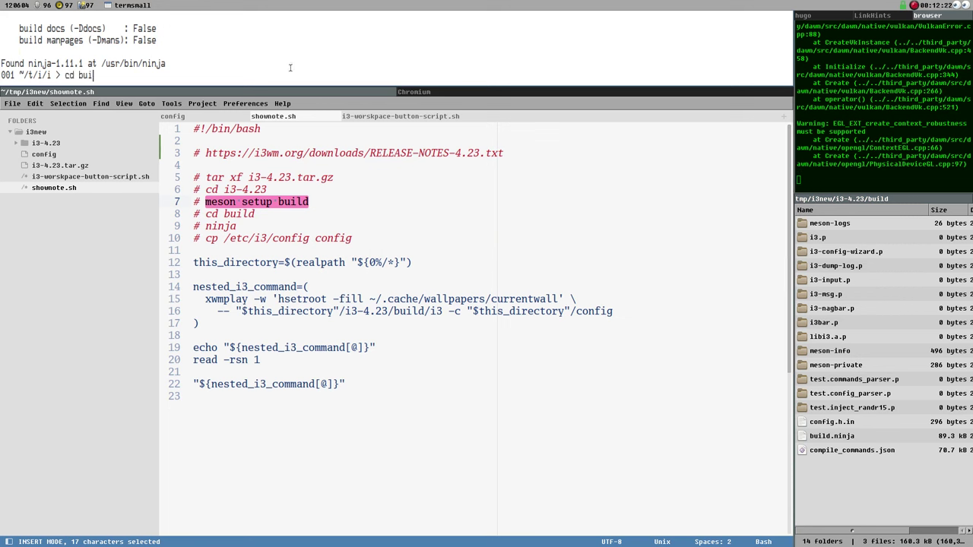
{"action": "key", "text": "Return"}
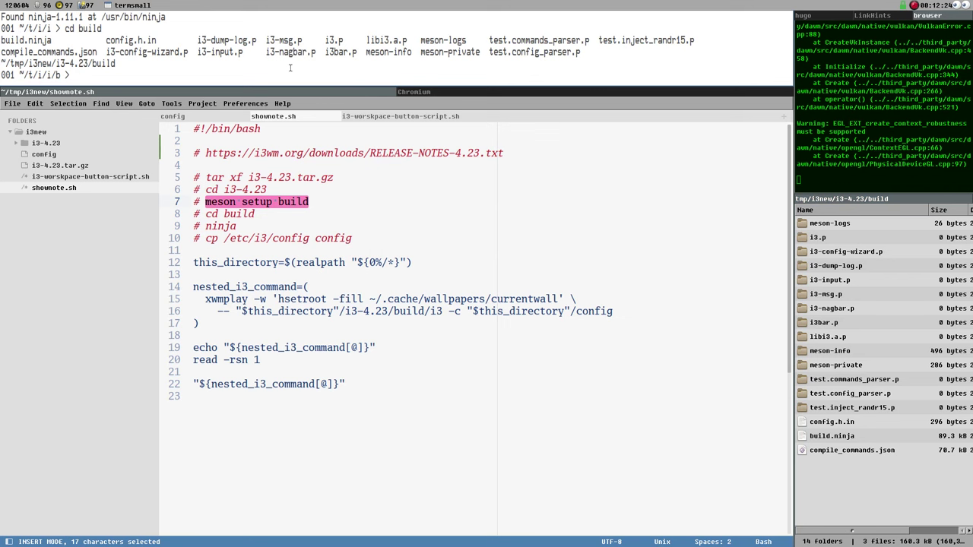
{"action": "double_click", "coordinate": [231, 229]}
{"action": "middle_click", "coordinate": [177, 70]}
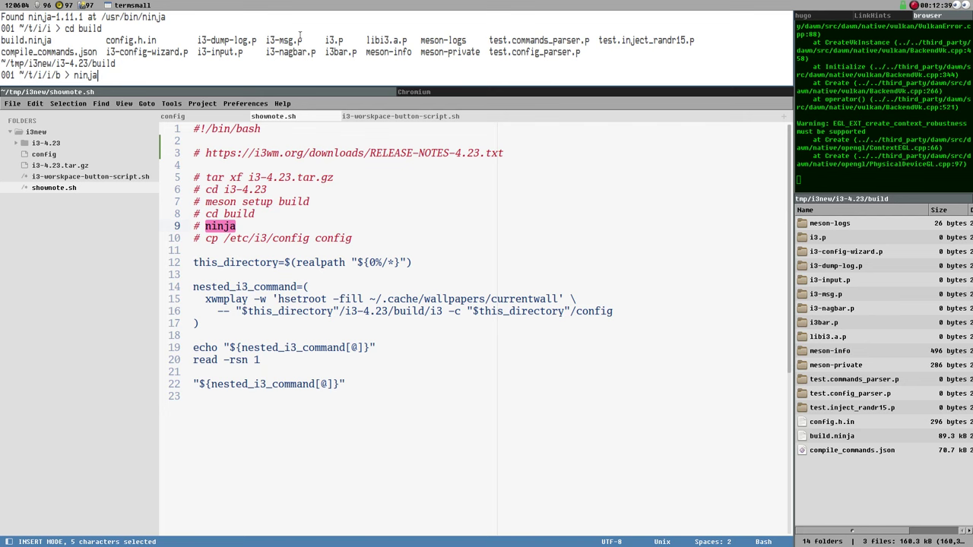
Run ninja to compile i3, temporarily enlarging the terminal to watch the build output
{"action": "key", "text": "Return"}
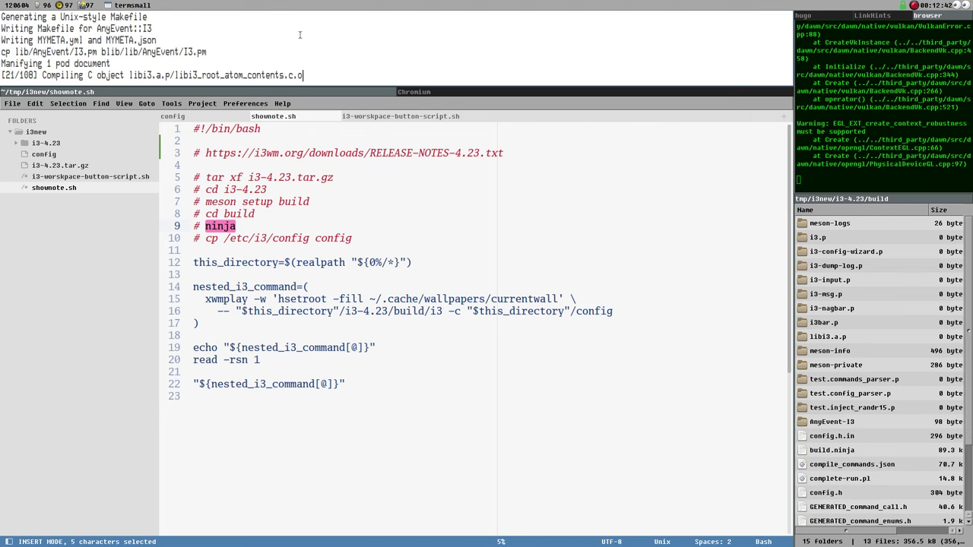
{"action": "left_click_drag", "start_coordinate": [310, 90], "coordinate": [310, 274]}
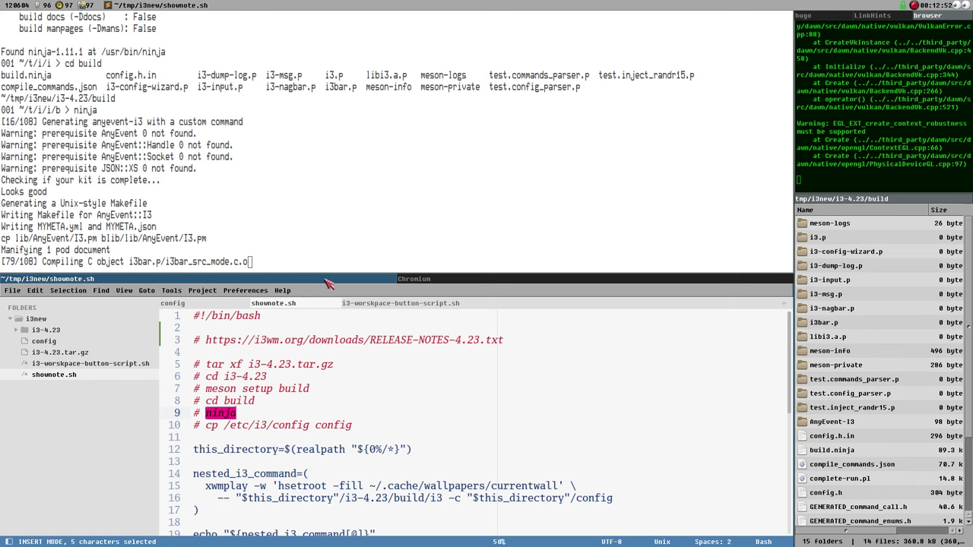
{"action": "left_click_drag", "start_coordinate": [323, 278], "coordinate": [183, 234]}
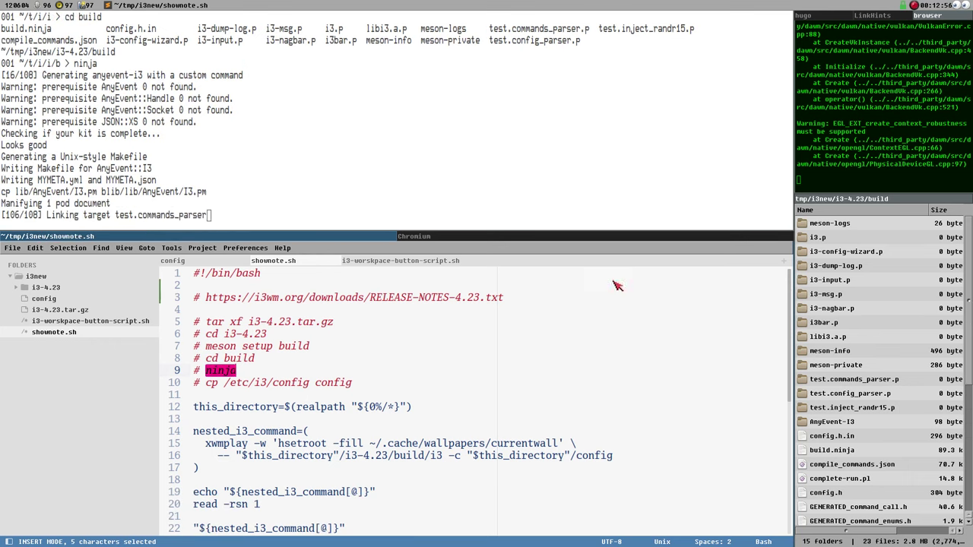
Inspect the built i3-dump-log, i3-msg, i3bar, test.commands_parser and 1.5 MB i3 binaries
{"action": "left_click", "coordinate": [829, 295]}
{"action": "scroll", "coordinate": [836, 296], "scroll_direction": "down", "scroll_amount": 5}
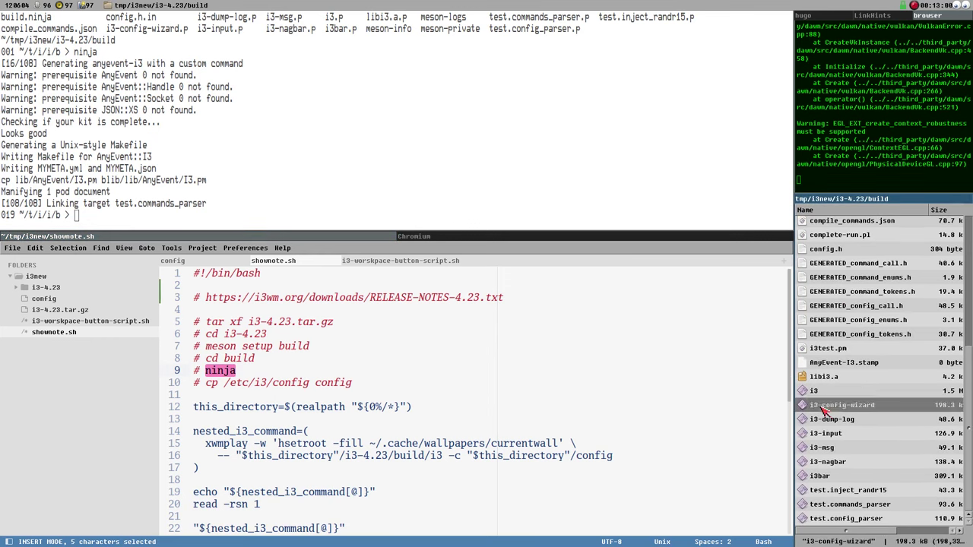
{"action": "left_click", "coordinate": [824, 422]}
{"action": "left_click", "coordinate": [825, 447]}
{"action": "left_click", "coordinate": [824, 476]}
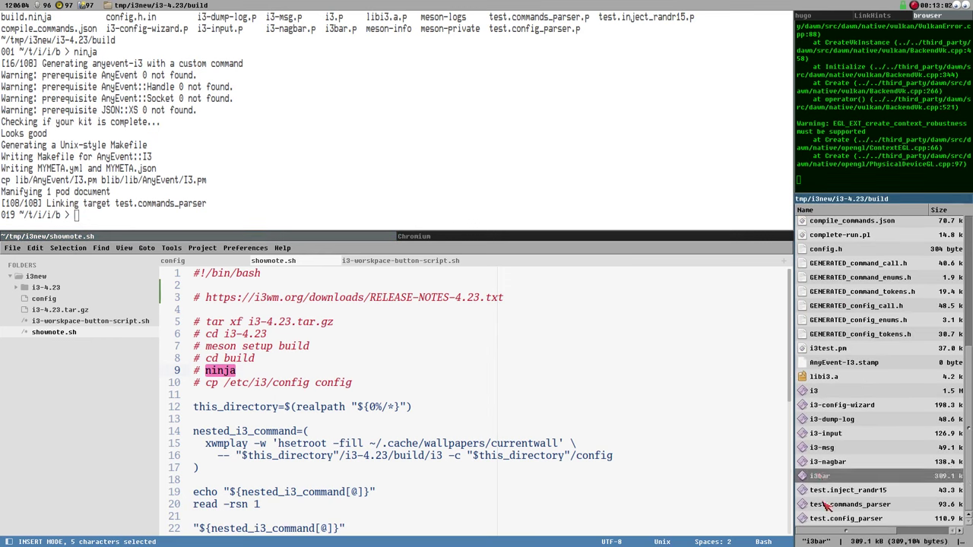
{"action": "left_click", "coordinate": [827, 505]}
{"action": "left_click", "coordinate": [819, 391]}
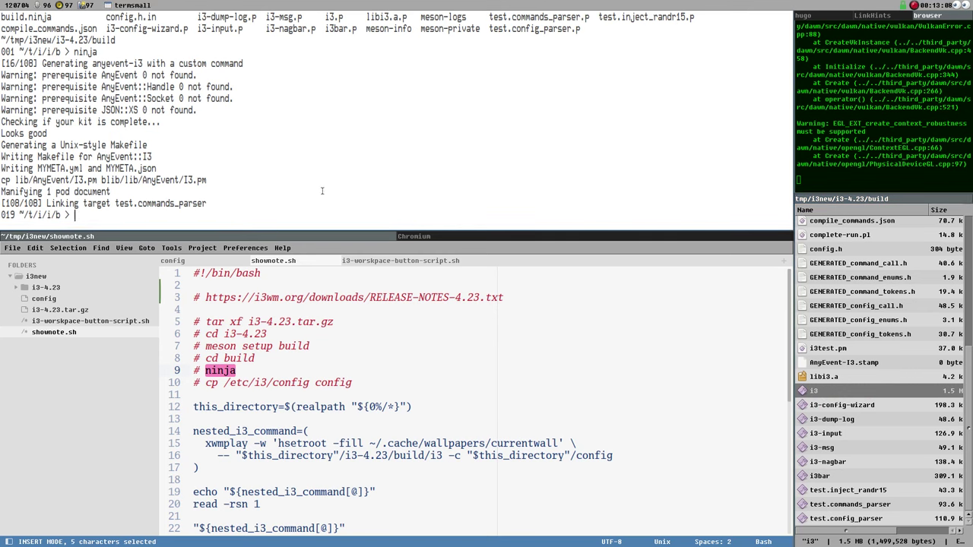
{"action": "left_click_drag", "start_coordinate": [245, 232], "coordinate": [249, 153]}
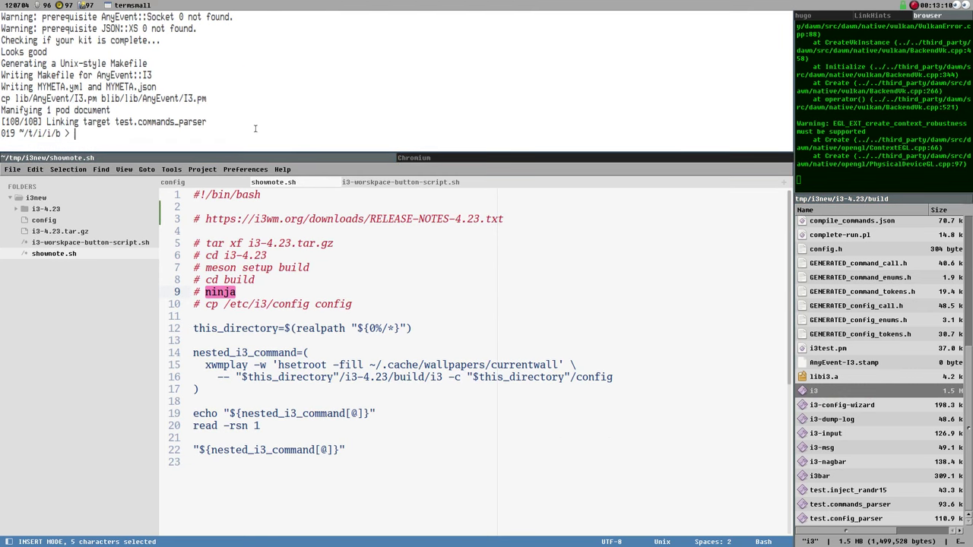
Reselect 'meson setup build' in the notes and return the terminal to ~/tmp/i3new with cd ..
{"action": "left_click", "coordinate": [237, 294]}
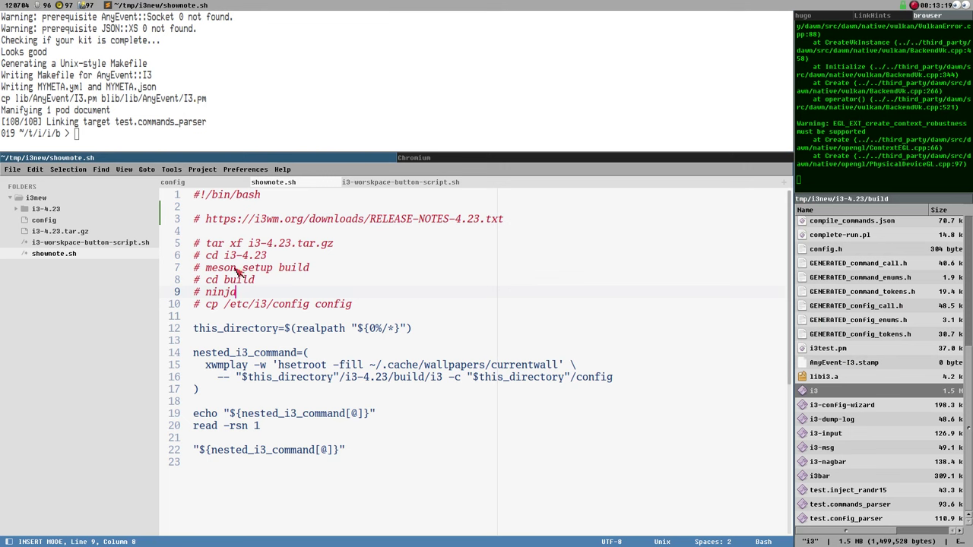
{"action": "left_click_drag", "start_coordinate": [205, 269], "coordinate": [371, 267]}
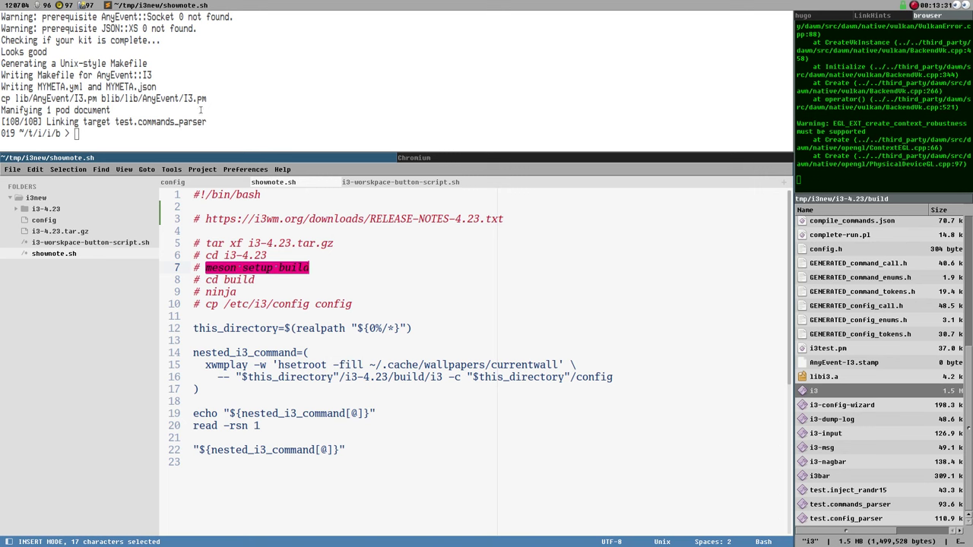
{"action": "left_click", "coordinate": [247, 101]}
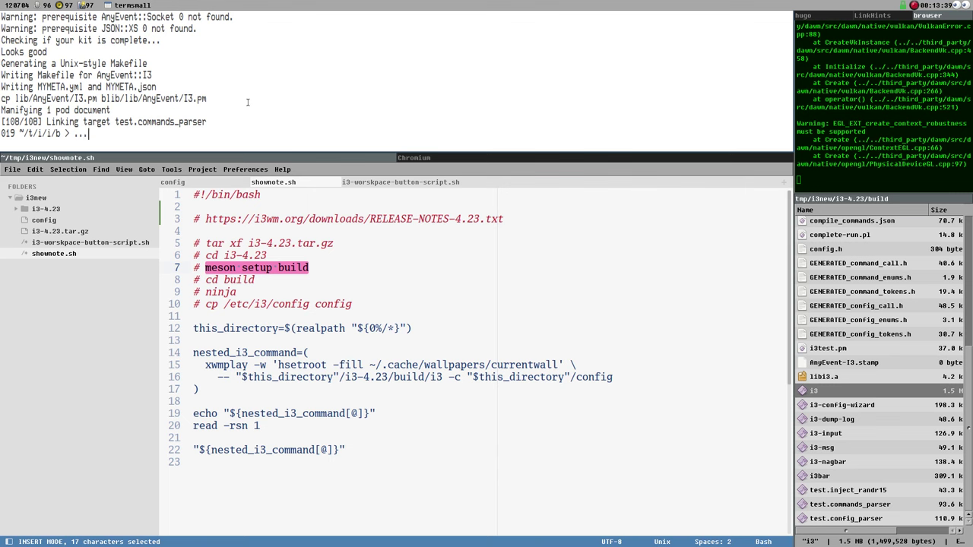
{"action": "key", "text": "Return"}
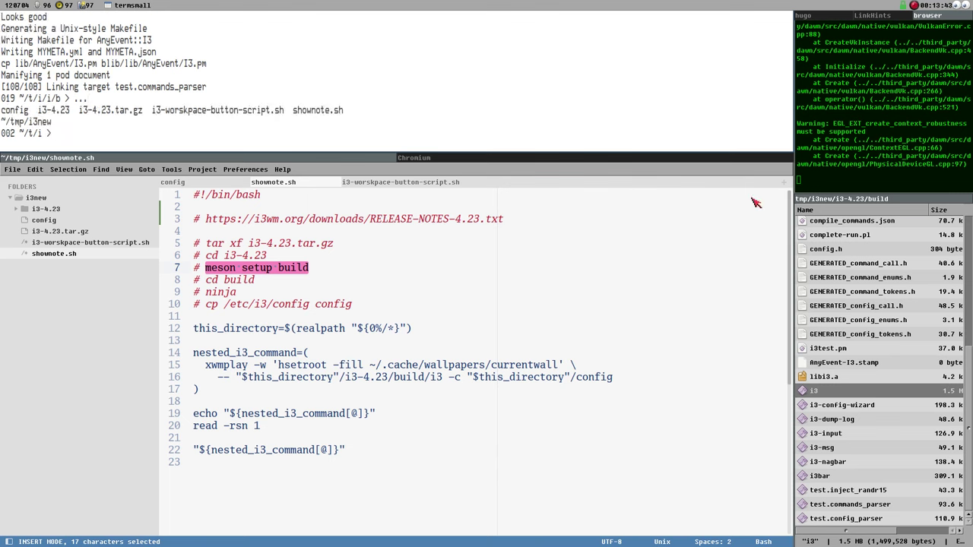
{"action": "key", "text": "BackSpace"}
{"action": "left_click", "coordinate": [835, 254]}
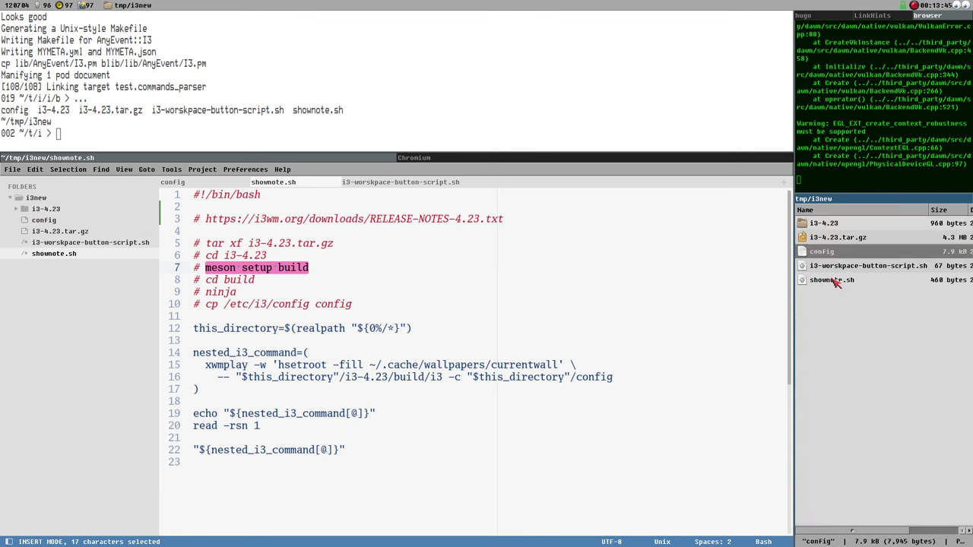
{"action": "left_click", "coordinate": [233, 124]}
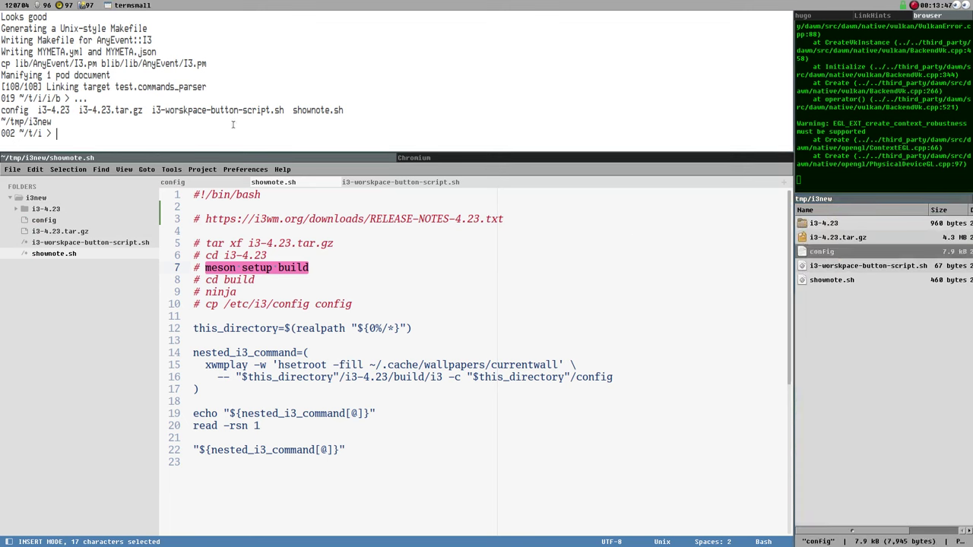
{"action": "left_click_drag", "start_coordinate": [294, 110], "coordinate": [345, 110]}
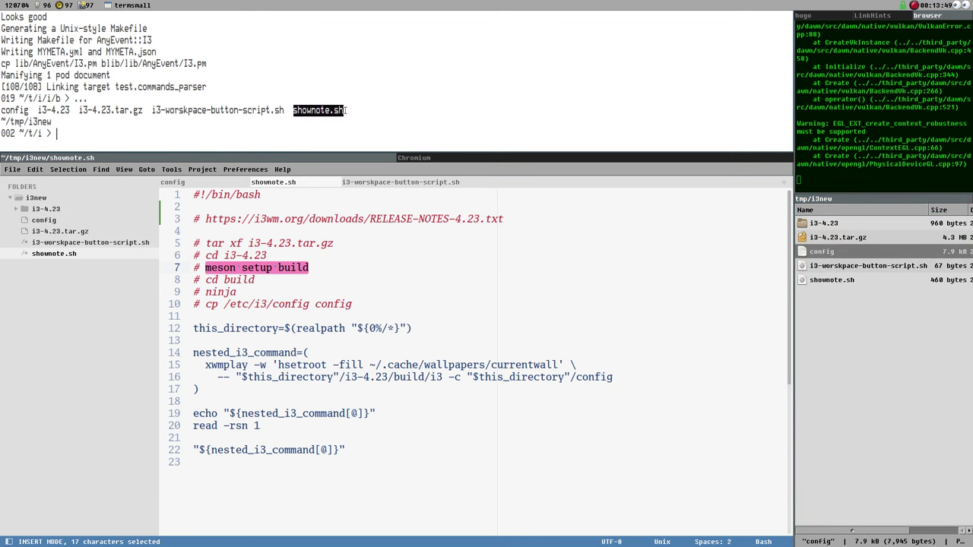
{"action": "left_click", "coordinate": [267, 353]}
{"action": "key", "text": "super+Up"}
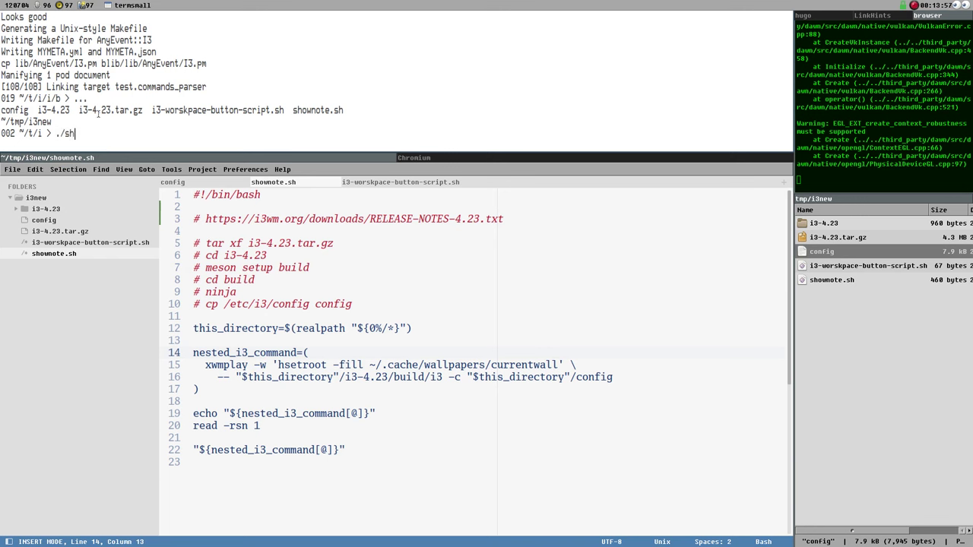
{"action": "type", "text": "./sh"}
{"action": "key", "text": "Tab"}
{"action": "key", "text": "Return"}
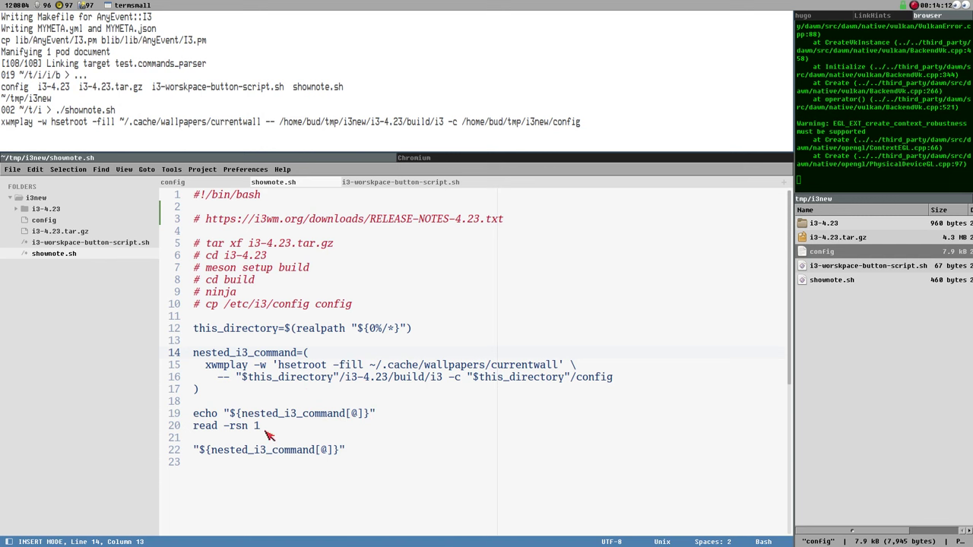
{"action": "left_click_drag", "start_coordinate": [269, 427], "coordinate": [192, 427]}
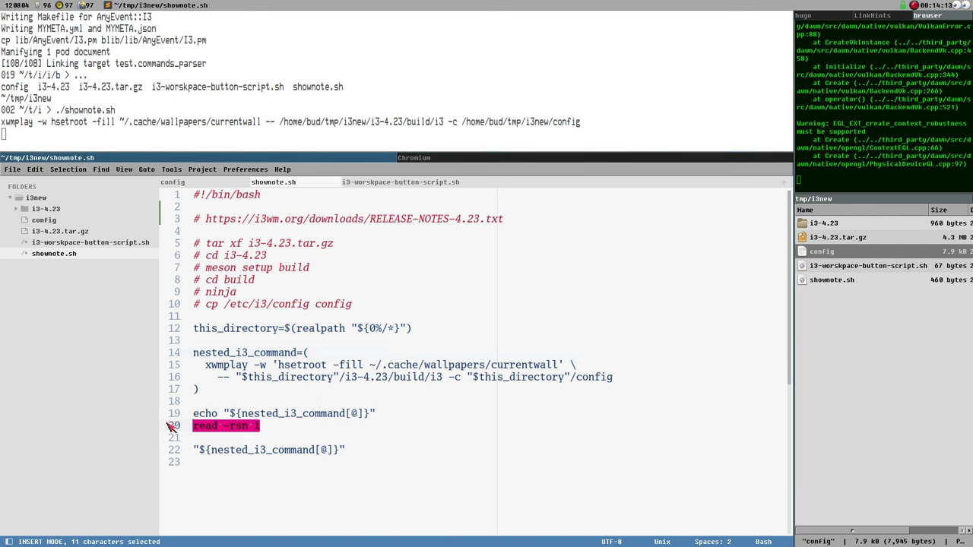
{"action": "left_click", "coordinate": [254, 424]}
{"action": "left_click_drag", "start_coordinate": [256, 428], "coordinate": [263, 428]}
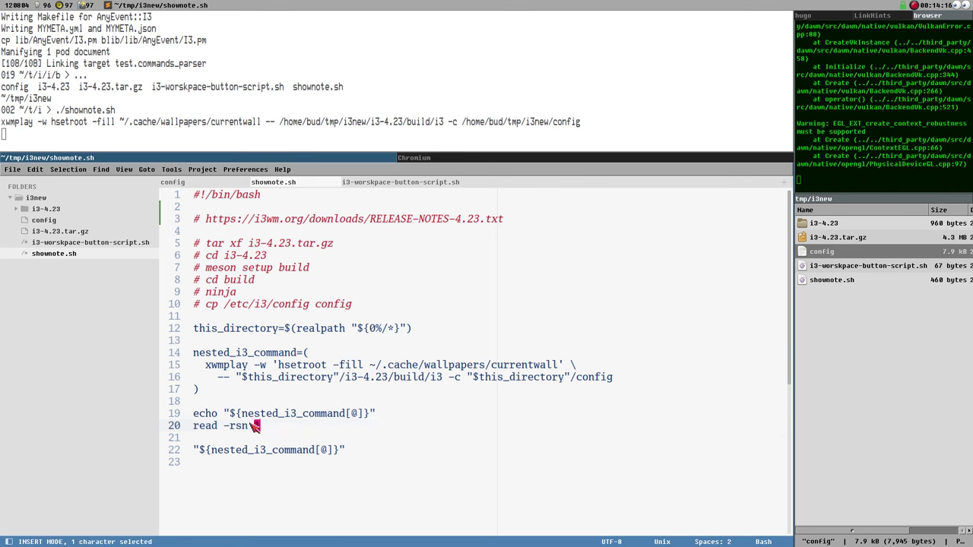
{"action": "left_click", "coordinate": [195, 452]}
{"action": "left_click_drag", "start_coordinate": [195, 451], "coordinate": [405, 465]}
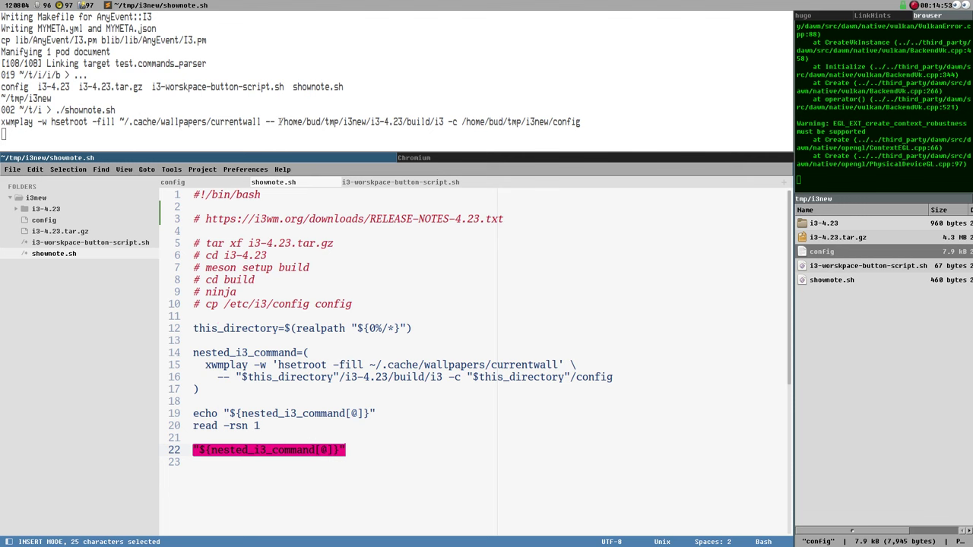
{"action": "left_click_drag", "start_coordinate": [279, 122], "coordinate": [441, 122]}
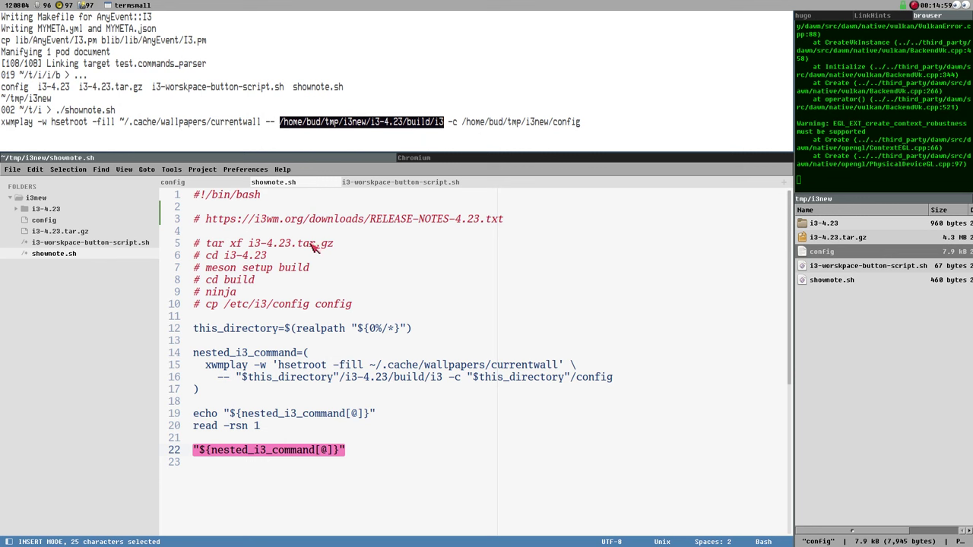
{"action": "left_click", "coordinate": [453, 121]}
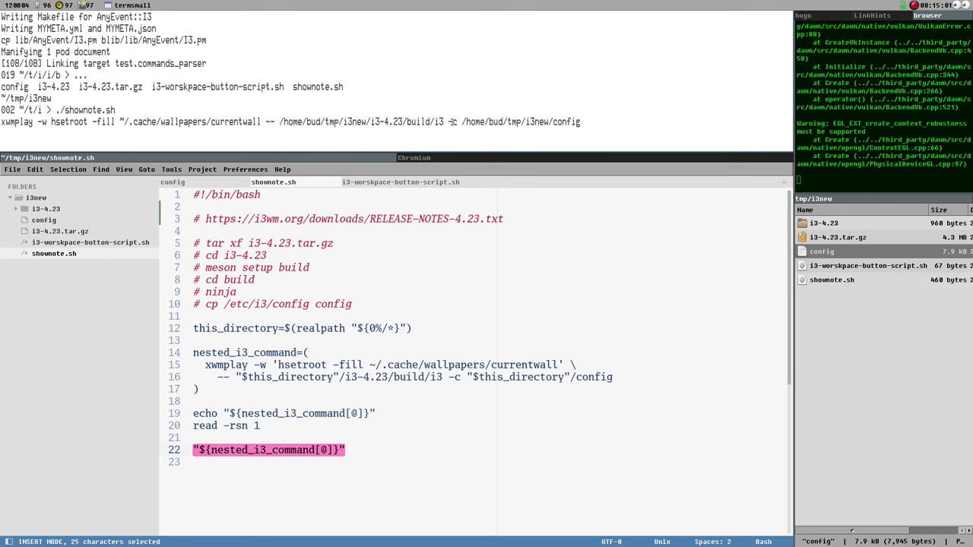
{"action": "mouse_move", "coordinate": [449, 122]}
{"action": "left_mouse_down"}
{"action": "mouse_move", "coordinate": [623, 122]}
{"action": "mouse_move", "coordinate": [6, 122]}
{"action": "mouse_move", "coordinate": [448, 122]}
{"action": "left_mouse_up"}
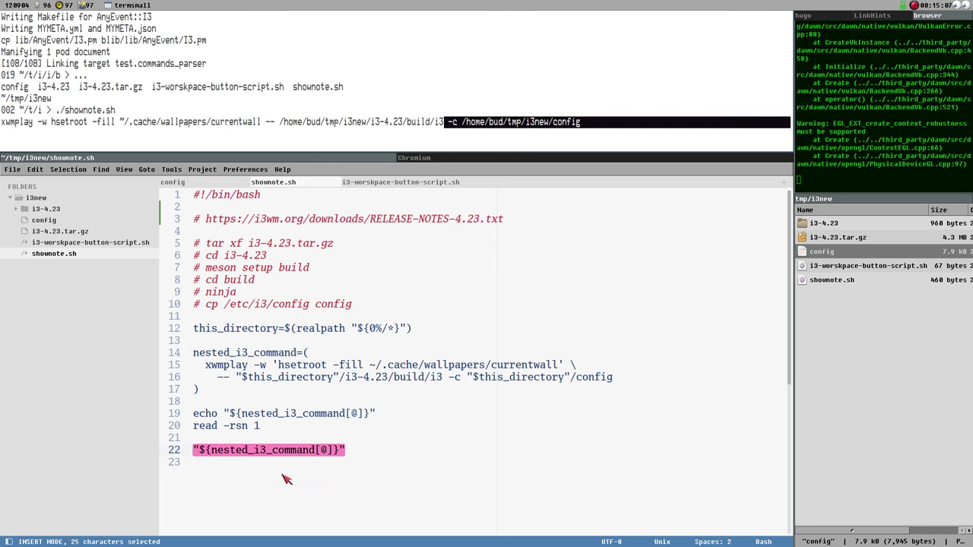
{"action": "left_click", "coordinate": [448, 123]}
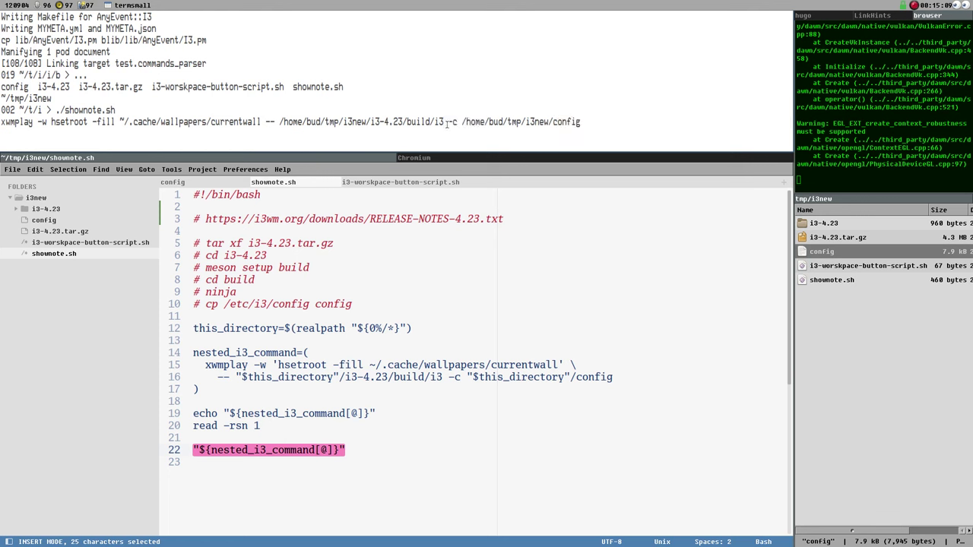
{"action": "left_click_drag", "start_coordinate": [447, 121], "coordinate": [584, 121]}
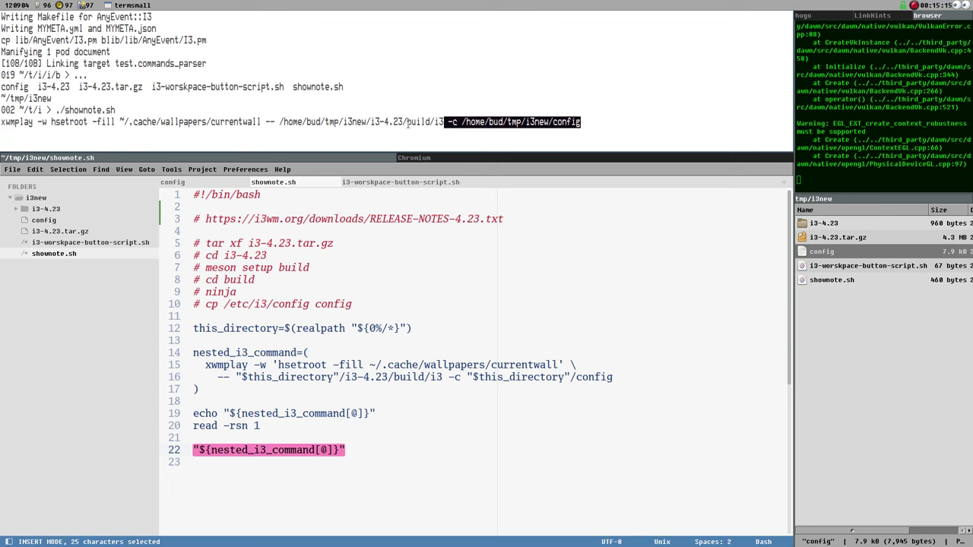
{"action": "left_click", "coordinate": [436, 122]}
{"action": "left_click_drag", "start_coordinate": [439, 122], "coordinate": [425, 122]}
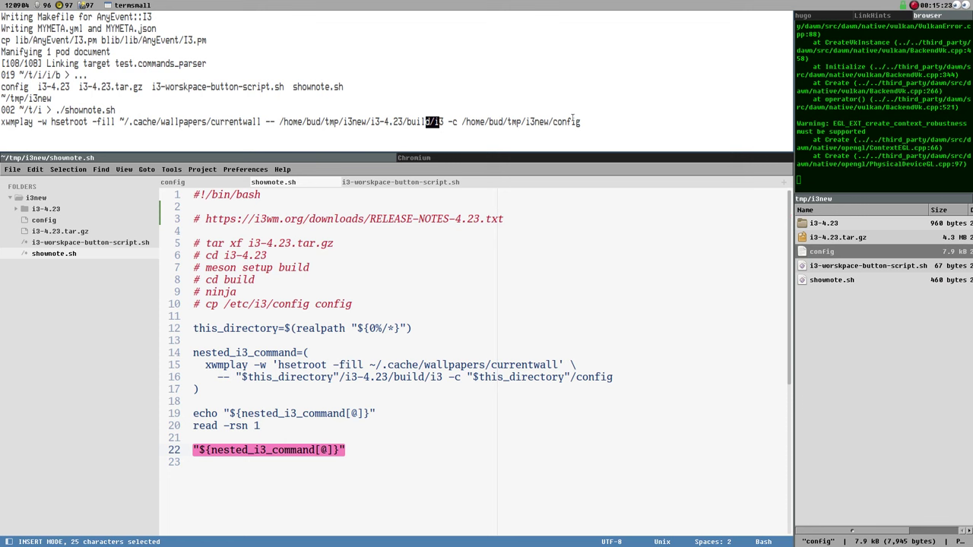
{"action": "left_click", "coordinate": [485, 122]}
{"action": "left_click_drag", "start_coordinate": [463, 122], "coordinate": [592, 121]}
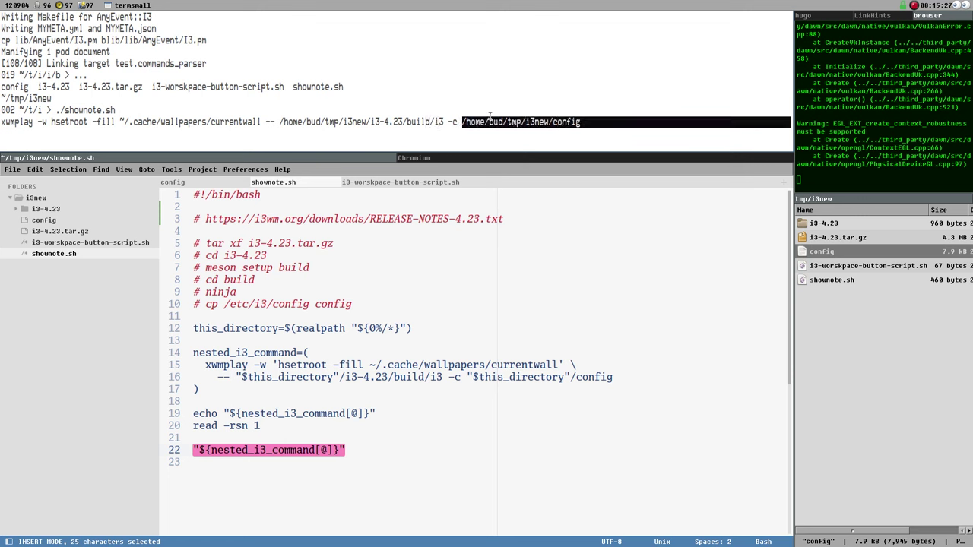
{"action": "left_click", "coordinate": [207, 304]}
{"action": "left_click_drag", "start_coordinate": [207, 304], "coordinate": [363, 307]}
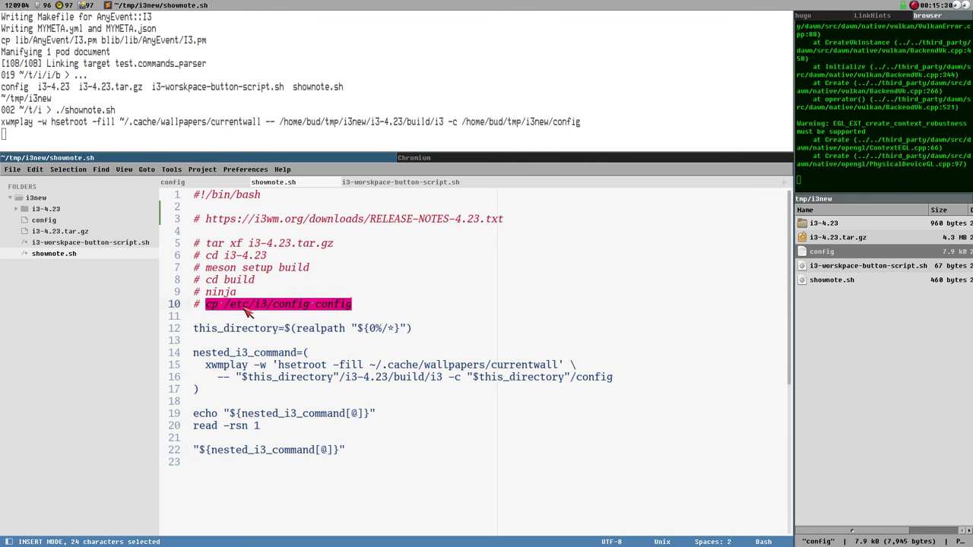
{"action": "left_click", "coordinate": [298, 305]}
{"action": "left_click_drag", "start_coordinate": [310, 305], "coordinate": [224, 306]}
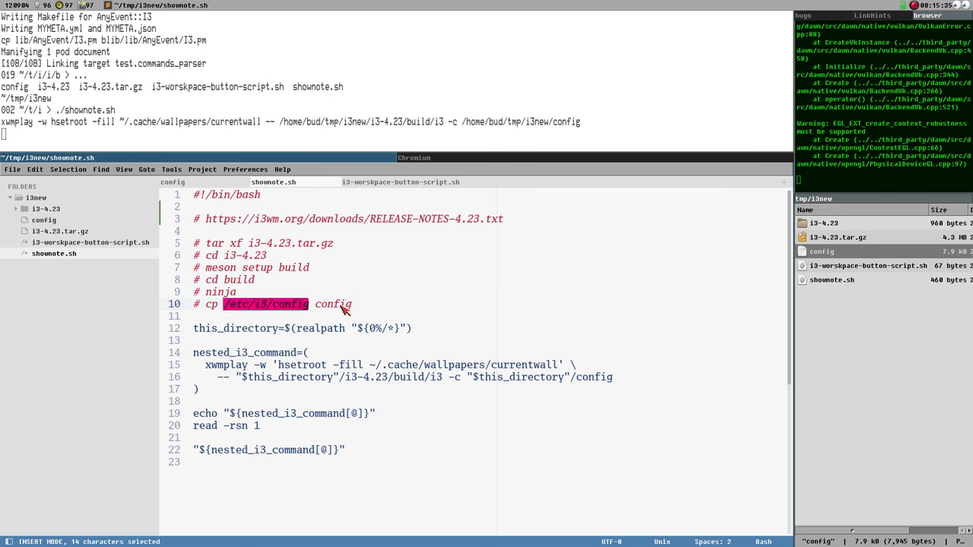
{"action": "left_click", "coordinate": [51, 221]}
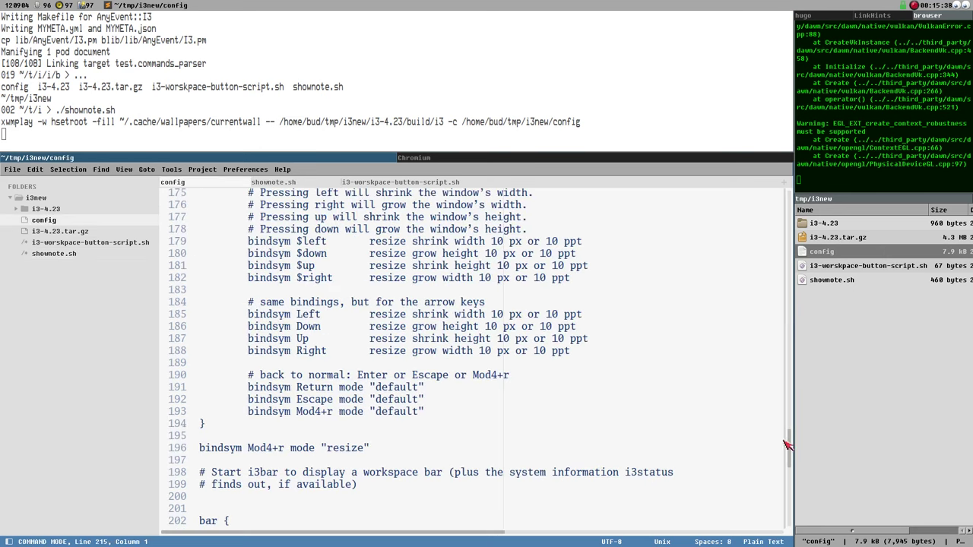
{"action": "left_click_drag", "start_coordinate": [790, 451], "coordinate": [854, 15]}
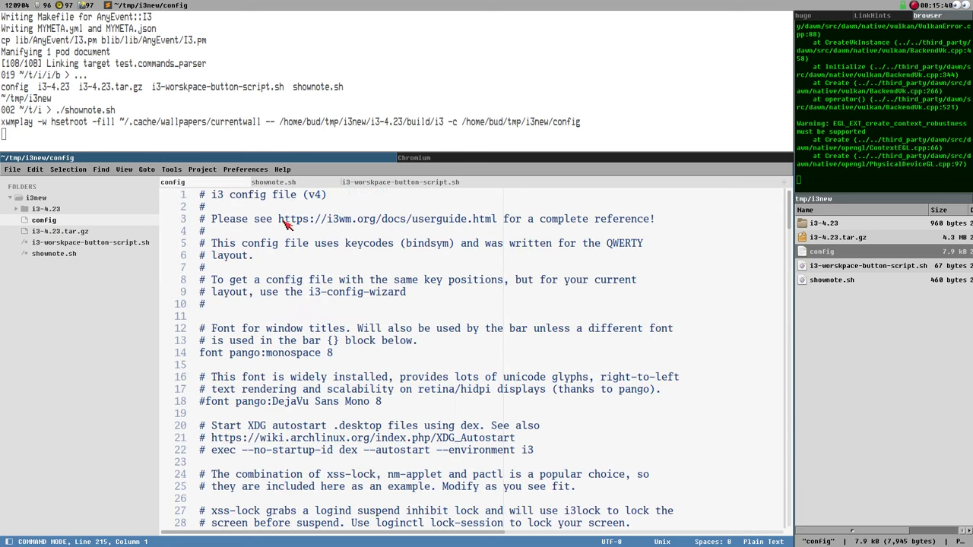
{"action": "scroll", "coordinate": [280, 331], "scroll_direction": "down", "scroll_amount": 2}
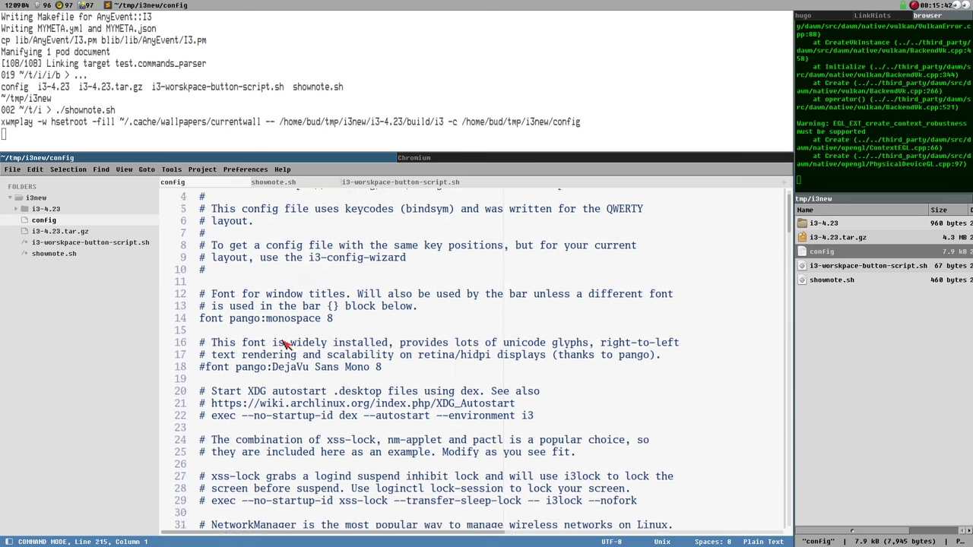
{"action": "left_click", "coordinate": [569, 383]}
{"action": "left_click_drag", "start_coordinate": [569, 382], "coordinate": [188, 378]}
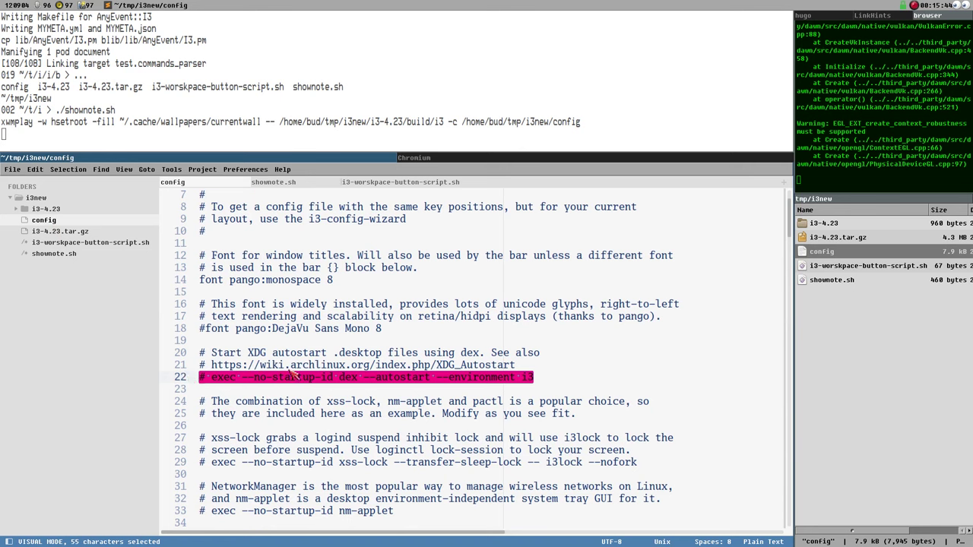
{"action": "left_click", "coordinate": [352, 383]}
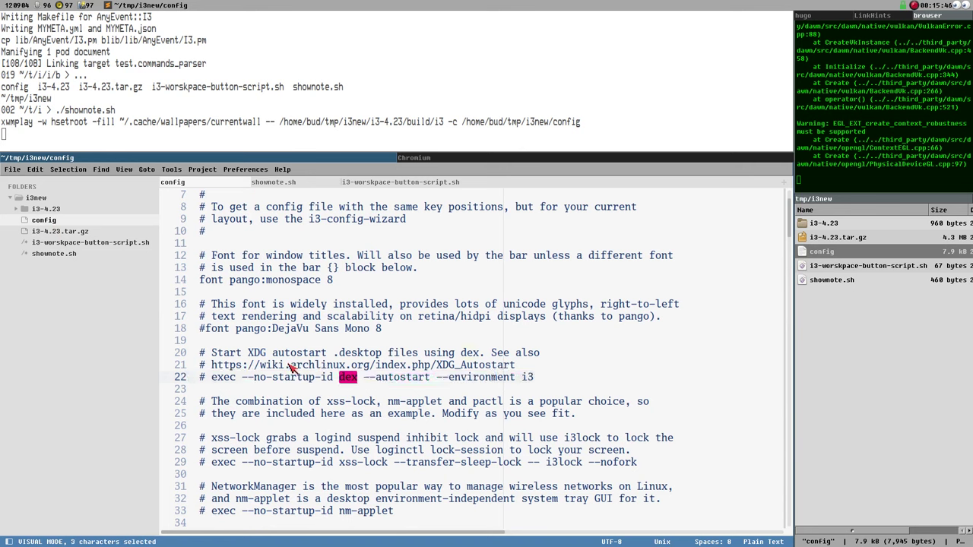
{"action": "left_click_drag", "start_coordinate": [213, 382], "coordinate": [190, 381]}
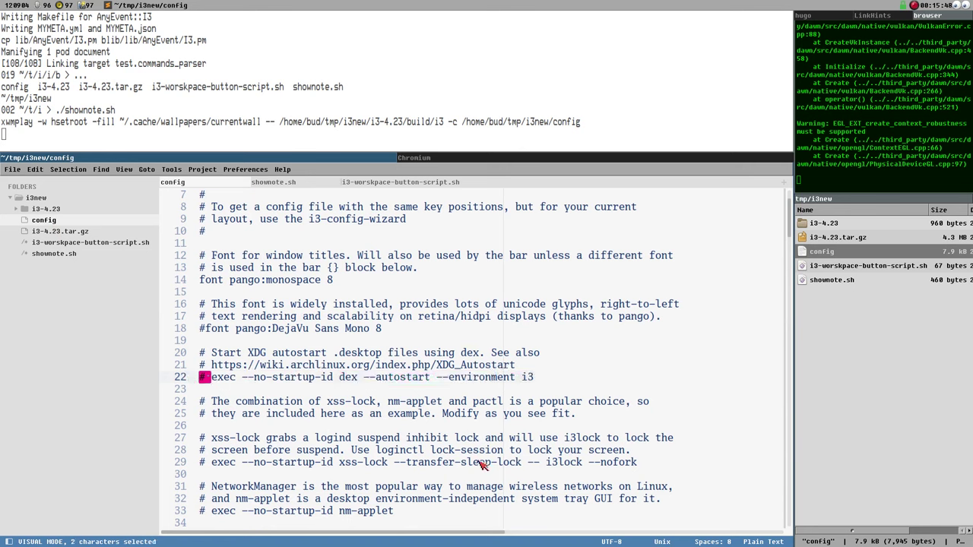
{"action": "scroll", "coordinate": [371, 442], "scroll_direction": "down", "scroll_amount": 2}
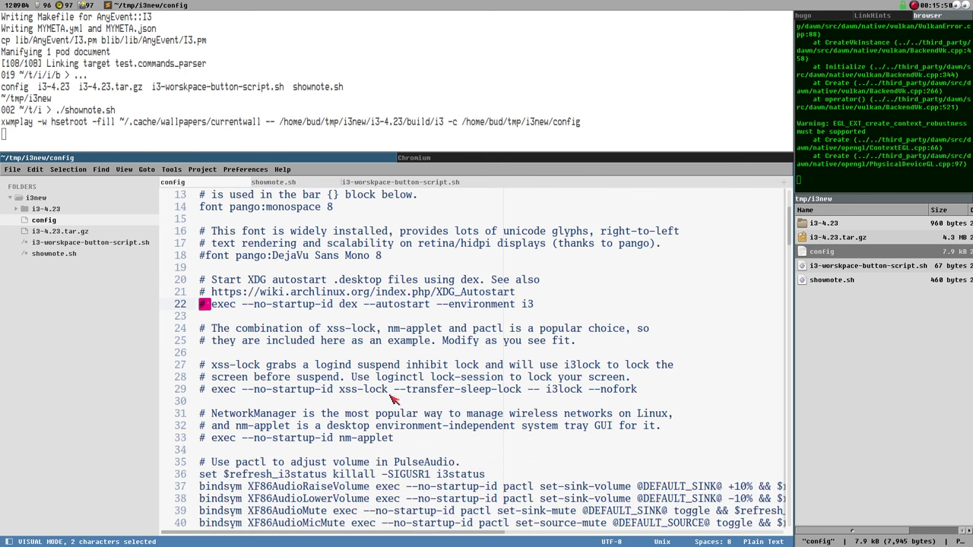
{"action": "left_click", "coordinate": [396, 387]}
{"action": "left_click", "coordinate": [363, 466]}
{"action": "scroll", "coordinate": [372, 449], "scroll_direction": "down", "scroll_amount": 5}
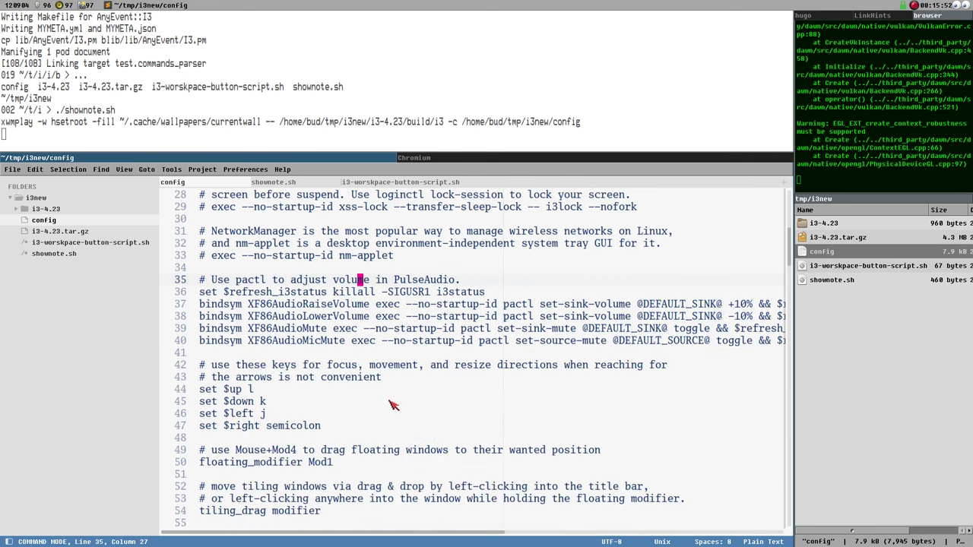
{"action": "scroll", "coordinate": [394, 403], "scroll_direction": "up", "scroll_amount": 9}
{"action": "scroll", "coordinate": [395, 390], "scroll_direction": "down", "scroll_amount": 13}
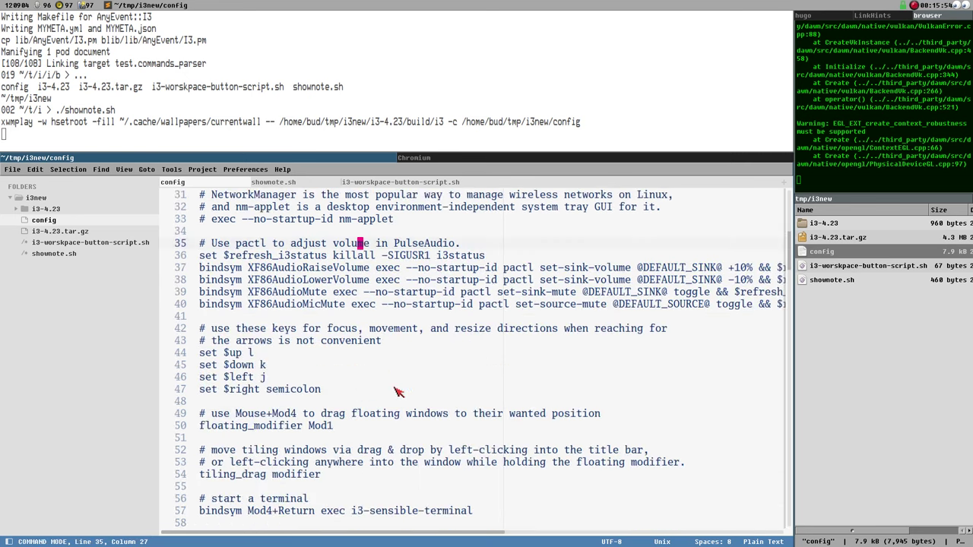
{"action": "scroll", "coordinate": [313, 314], "scroll_direction": "down", "scroll_amount": 3}
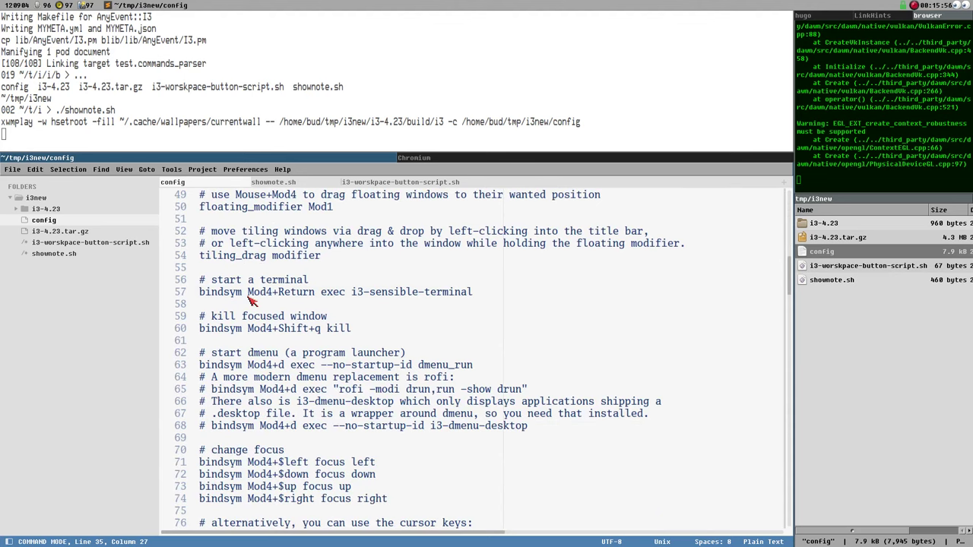
{"action": "left_click_drag", "start_coordinate": [249, 297], "coordinate": [272, 299]}
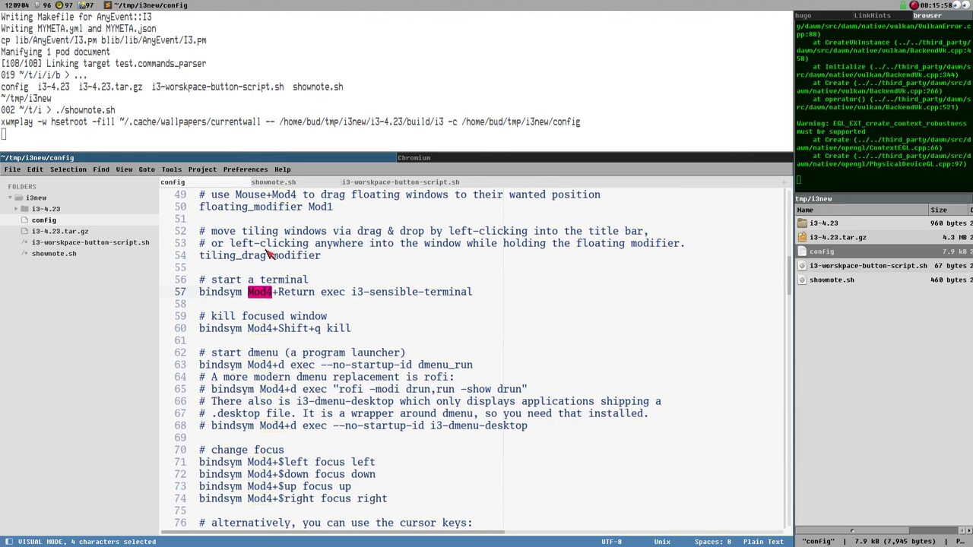
{"action": "key", "text": "Escape"}
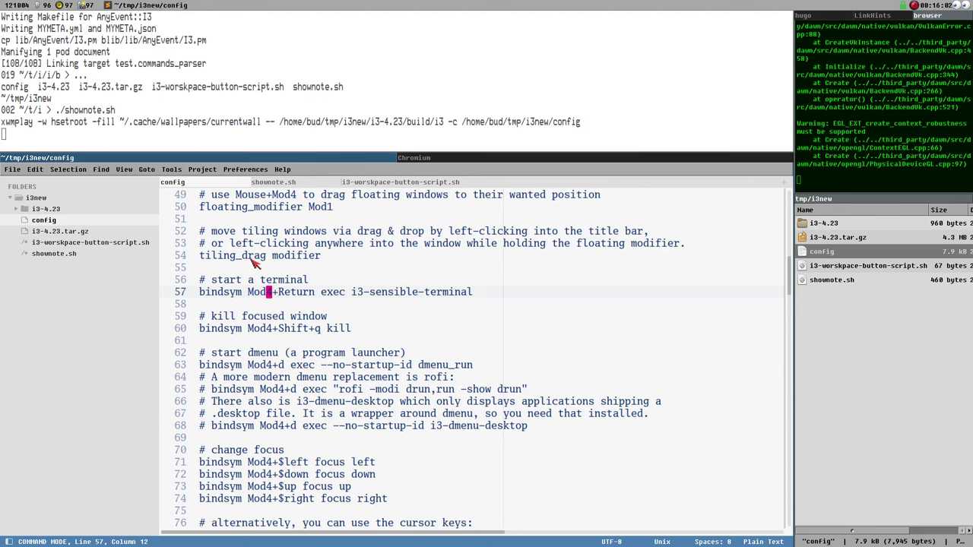
{"action": "left_click", "coordinate": [255, 293]}
{"action": "double_click", "coordinate": [252, 293]}
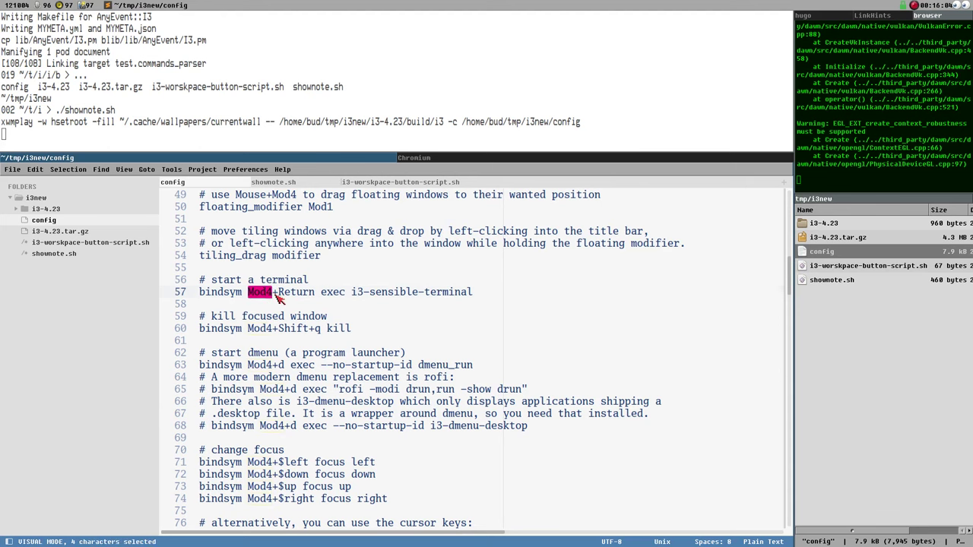
{"action": "scroll", "coordinate": [349, 322], "scroll_direction": "down", "scroll_amount": 3}
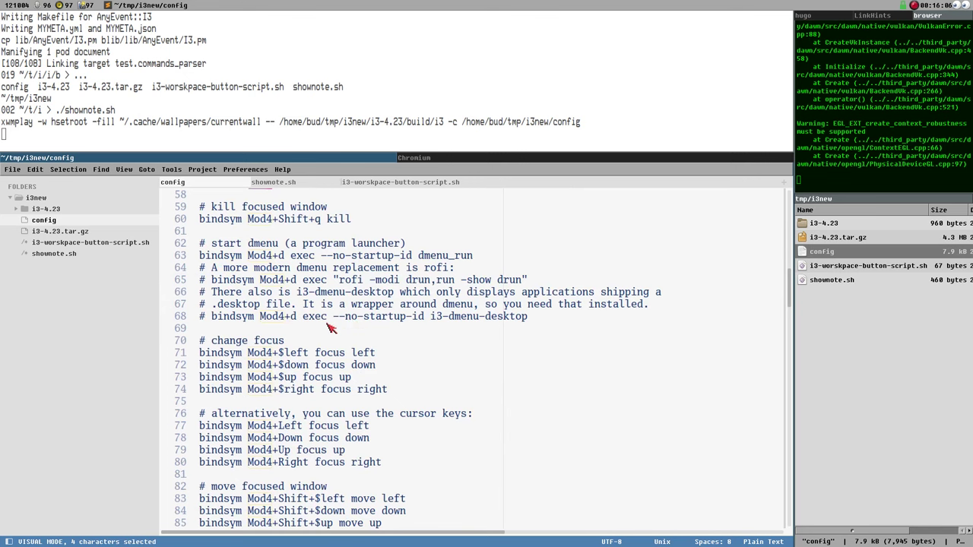
{"action": "scroll", "coordinate": [349, 320], "scroll_direction": "down", "scroll_amount": 5}
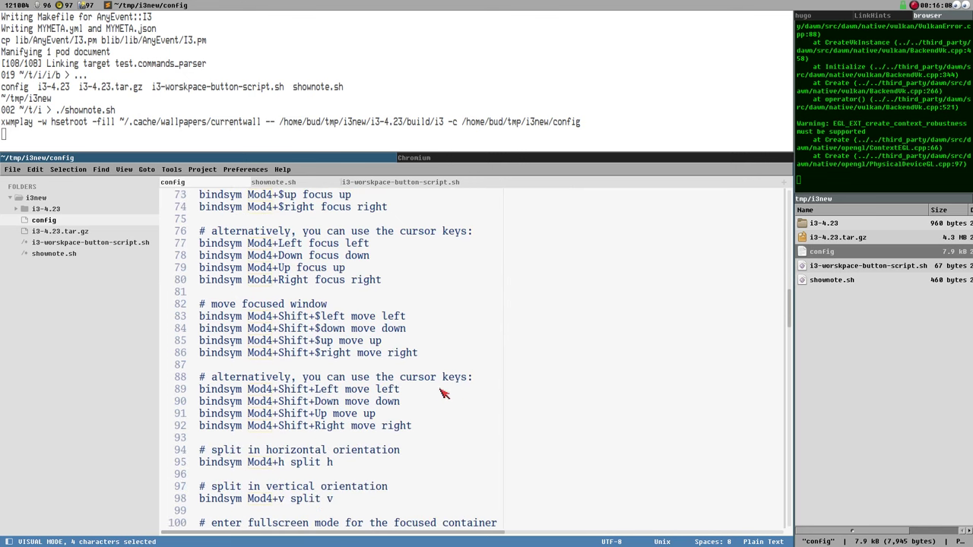
{"action": "scroll", "coordinate": [384, 399], "scroll_direction": "down", "scroll_amount": 9}
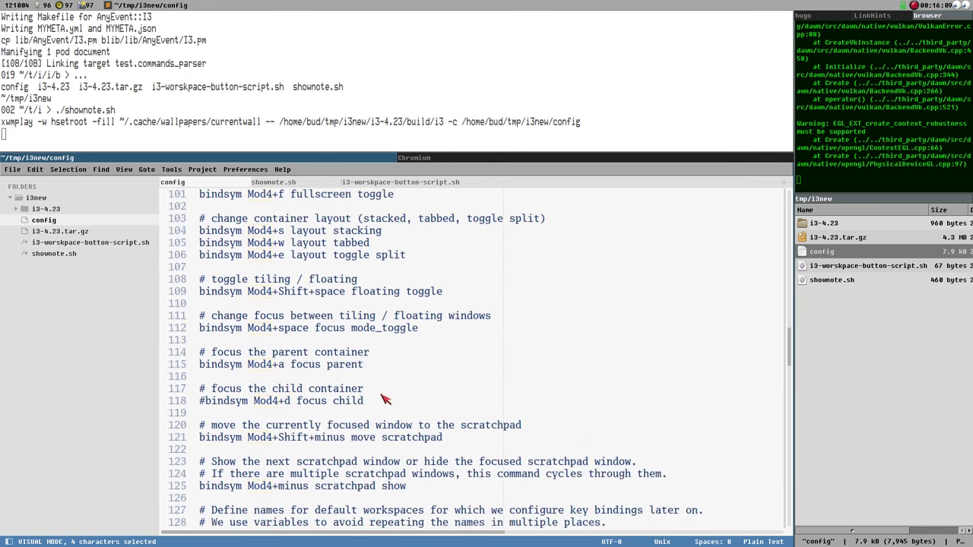
{"action": "scroll", "coordinate": [383, 399], "scroll_direction": "down", "scroll_amount": 18}
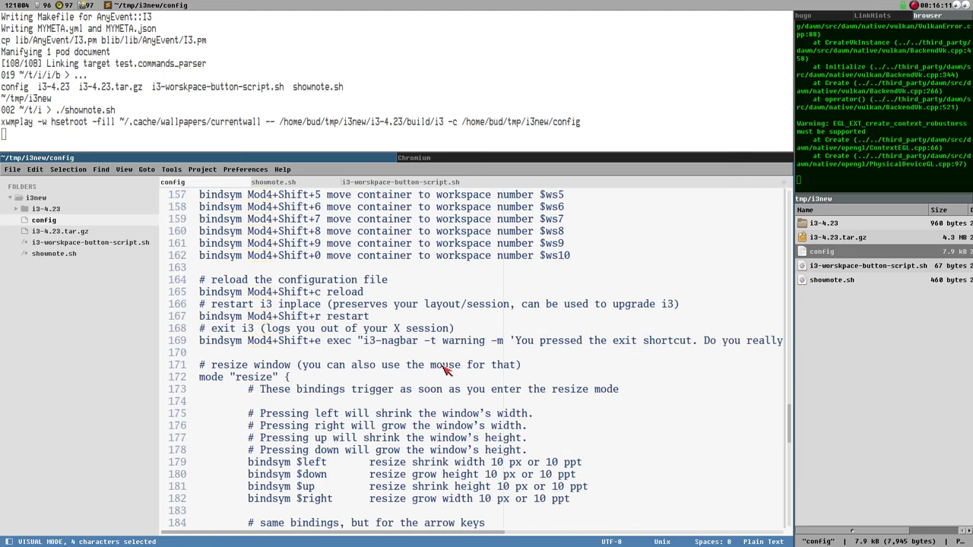
{"action": "scroll", "coordinate": [446, 369], "scroll_direction": "down", "scroll_amount": 9}
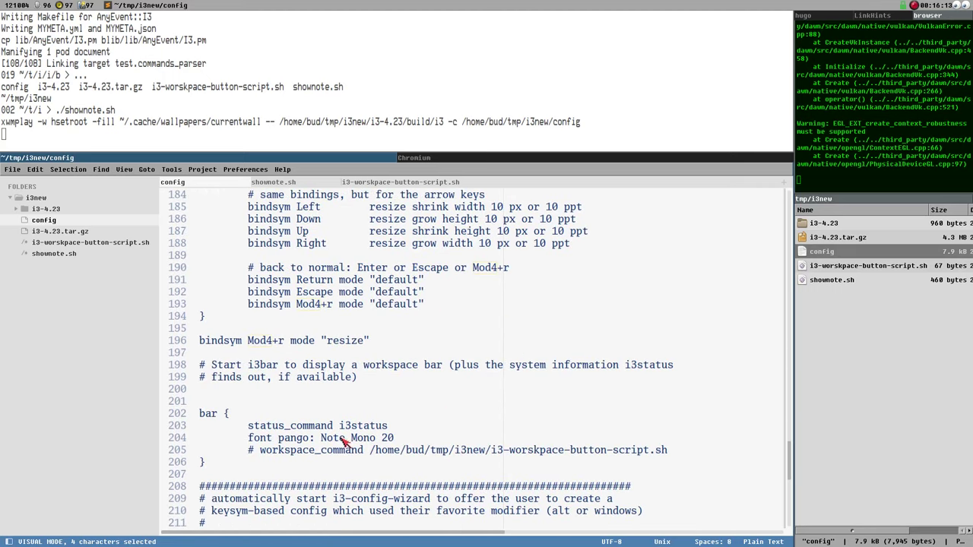
{"action": "left_click_drag", "start_coordinate": [248, 439], "coordinate": [395, 440]}
{"action": "left_click", "coordinate": [378, 439]}
{"action": "scroll", "coordinate": [420, 440], "scroll_direction": "down", "scroll_amount": 3}
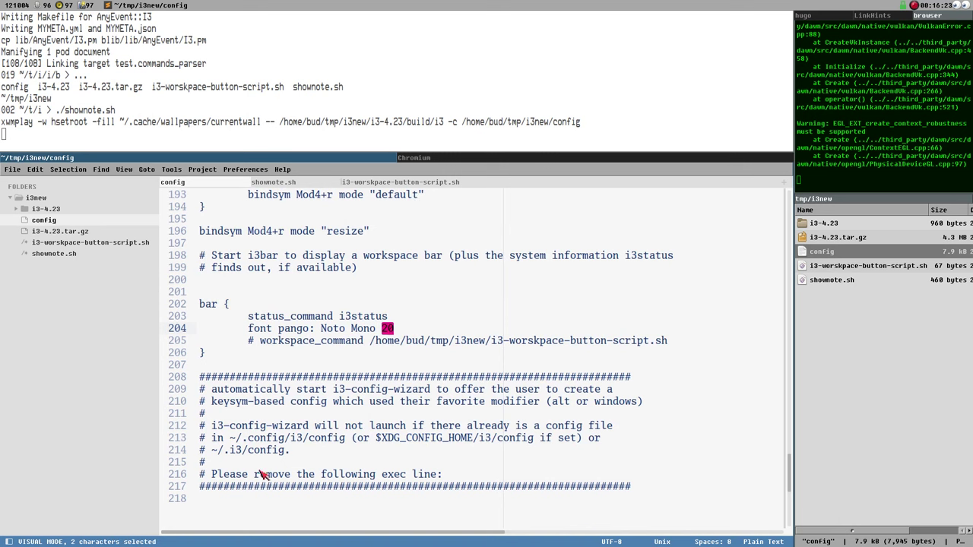
{"action": "left_click_drag", "start_coordinate": [218, 426], "coordinate": [306, 424]}
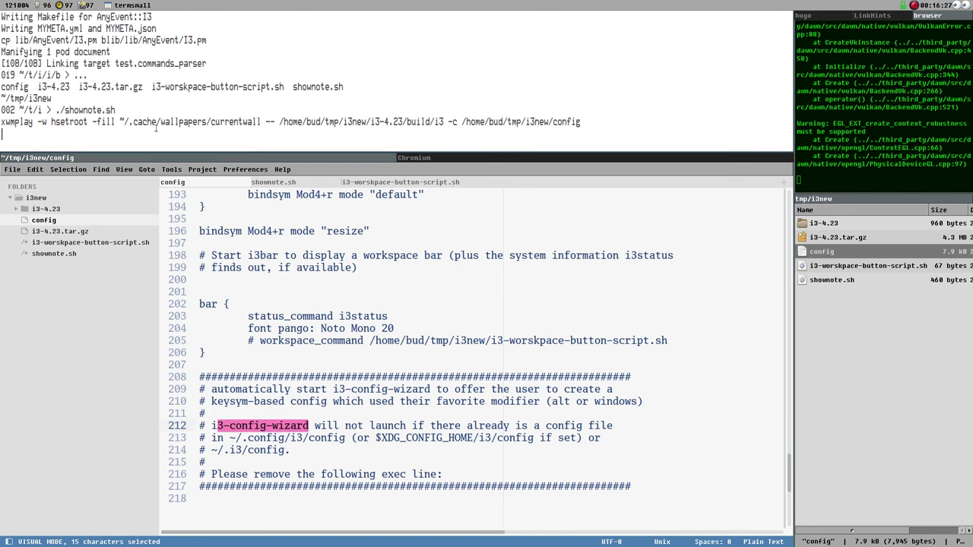
{"action": "left_click", "coordinate": [295, 183]}
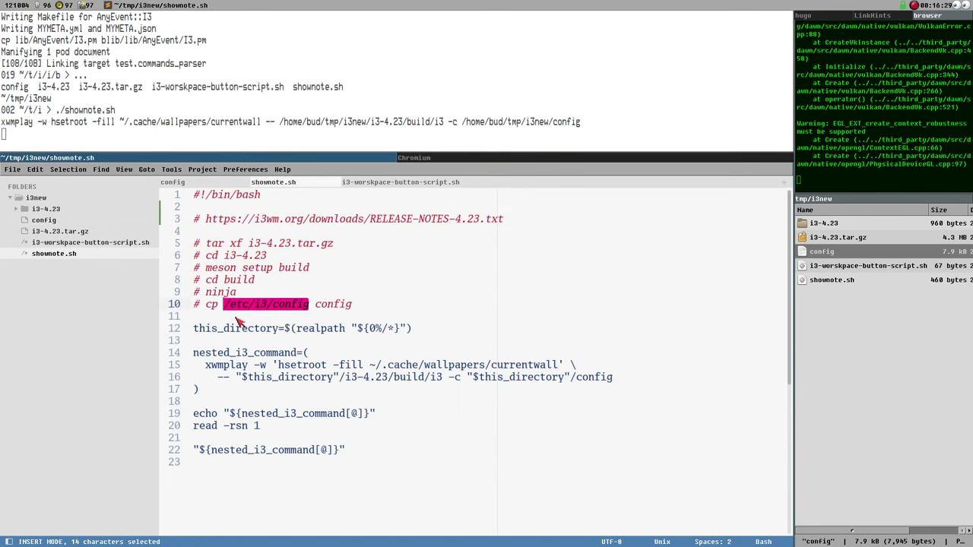
{"action": "left_click_drag", "start_coordinate": [225, 427], "coordinate": [298, 427]}
{"action": "left_click", "coordinate": [205, 426]}
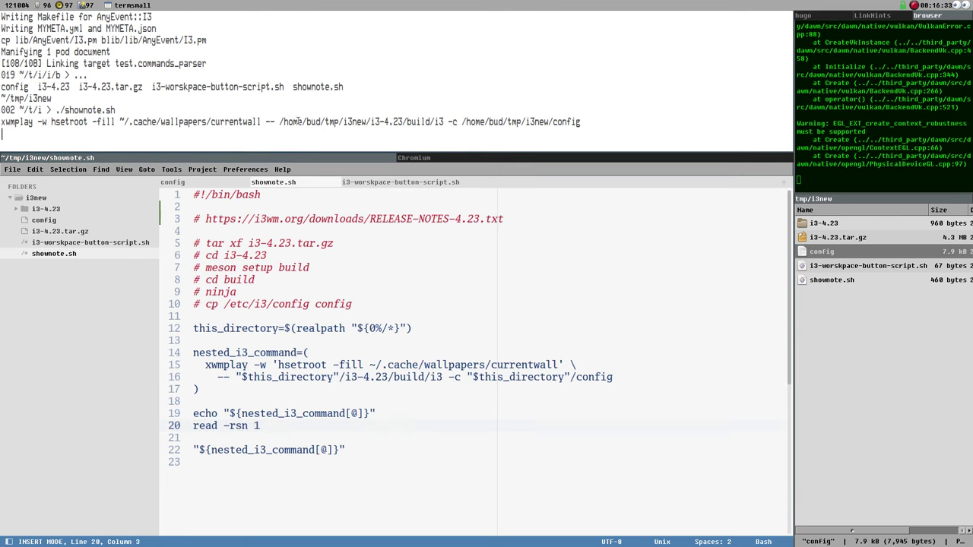
Launch the nested i3 session and check the host i3 version with i3 --v, highlighting 4.22
{"action": "key", "text": "Return"}
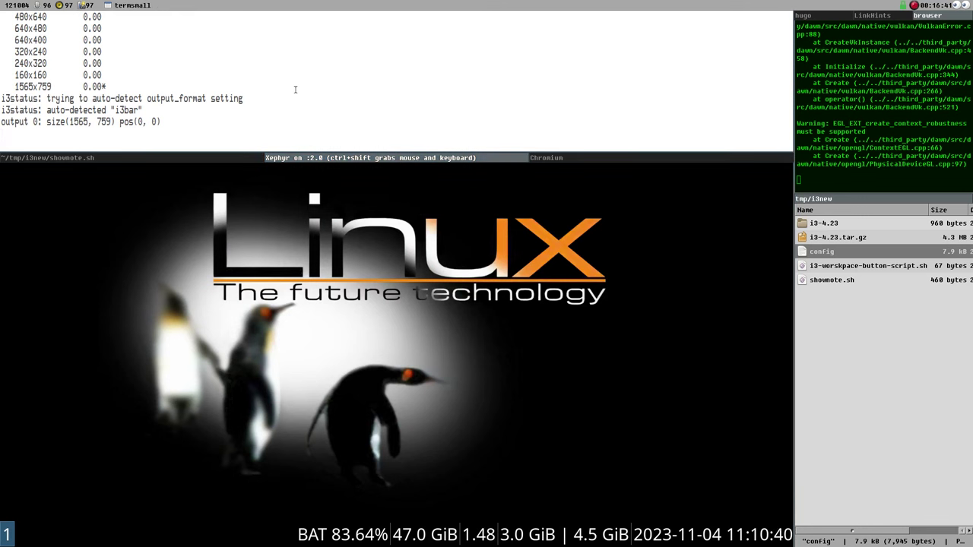
{"action": "key", "text": "Return"}
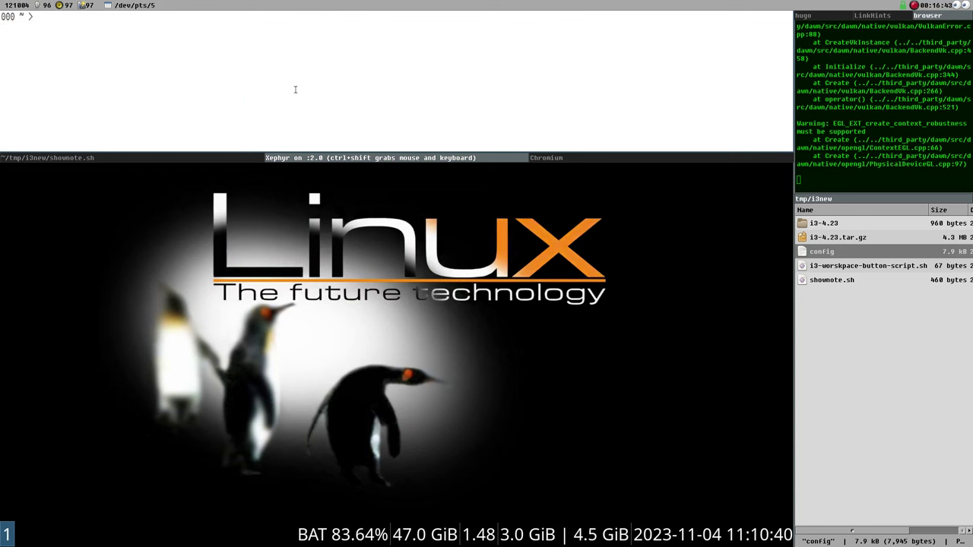
{"action": "type", "text": "i3 --version"}
{"action": "key", "text": "Return"}
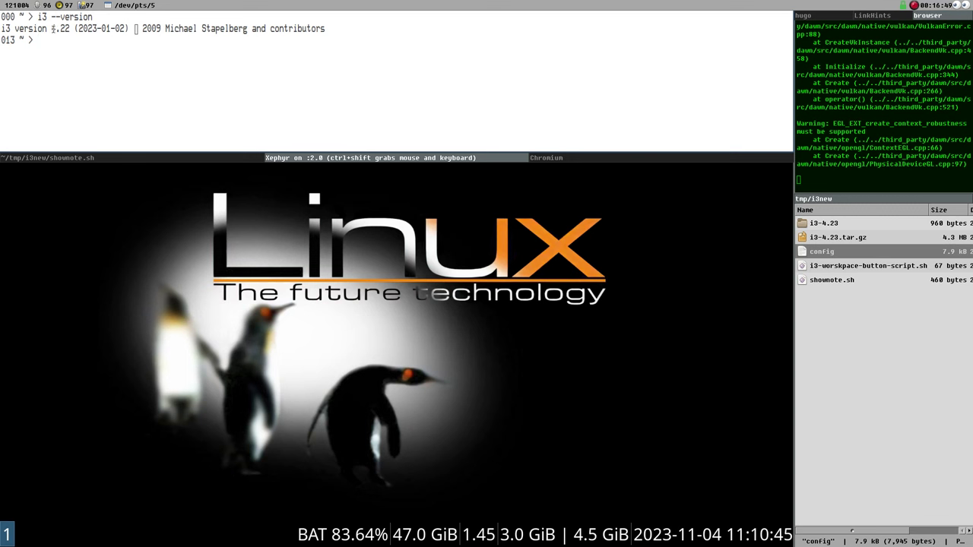
{"action": "left_click_drag", "start_coordinate": [52, 28], "coordinate": [71, 28]}
{"action": "left_click", "coordinate": [63, 31]}
Switch focus between Xephyr and the terminal, then exit the temporary shell
{"action": "left_click", "coordinate": [397, 158]}
{"action": "left_click", "coordinate": [224, 76]}
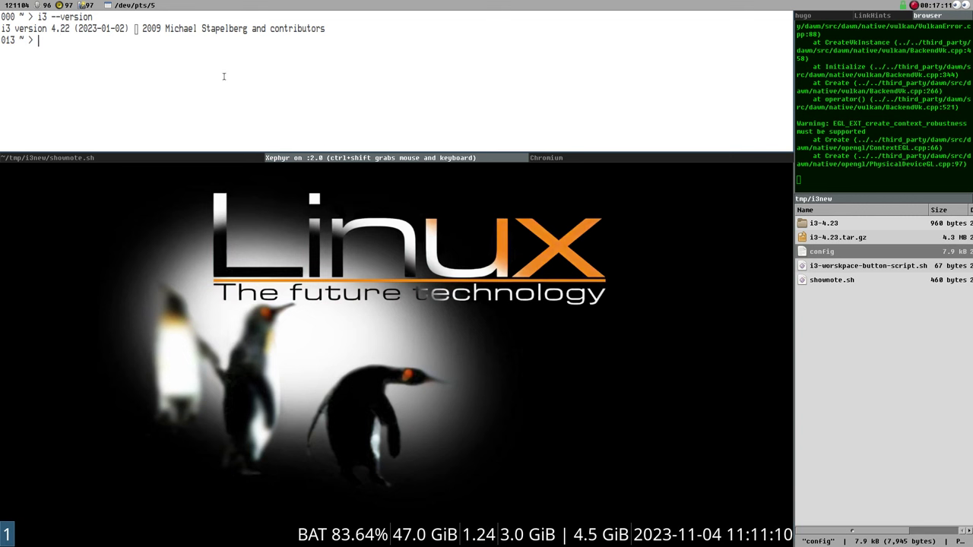
{"action": "left_click", "coordinate": [391, 158]}
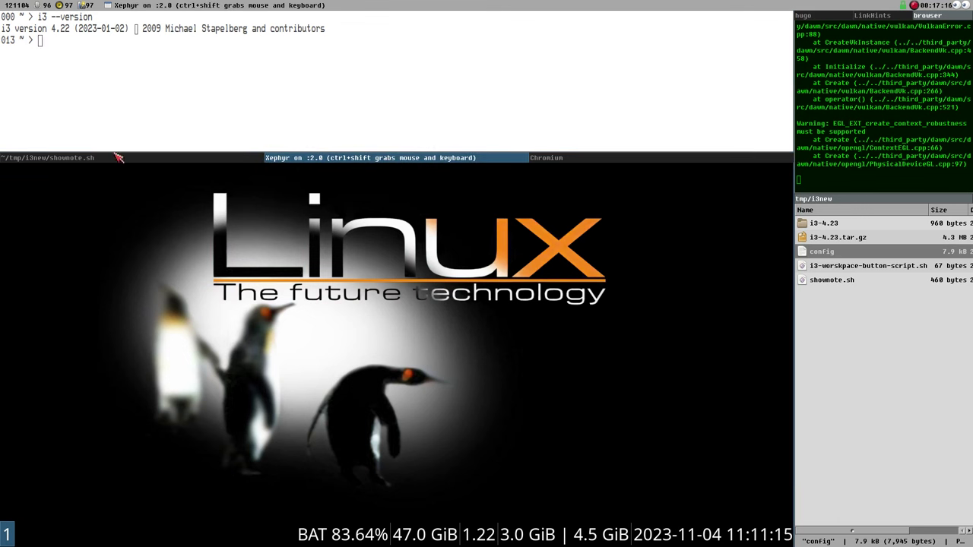
{"action": "left_click", "coordinate": [130, 94]}
{"action": "key", "text": "Up"}
{"action": "key", "text": "Return"}
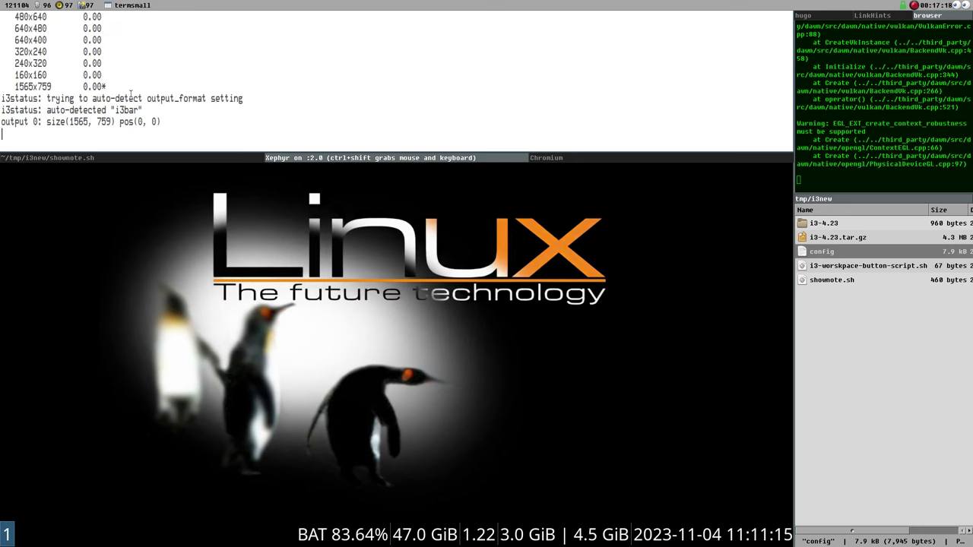
Show shownote.sh in the tabbed container, then the browser with the i3 4.23 release
{"action": "left_click", "coordinate": [131, 160]}
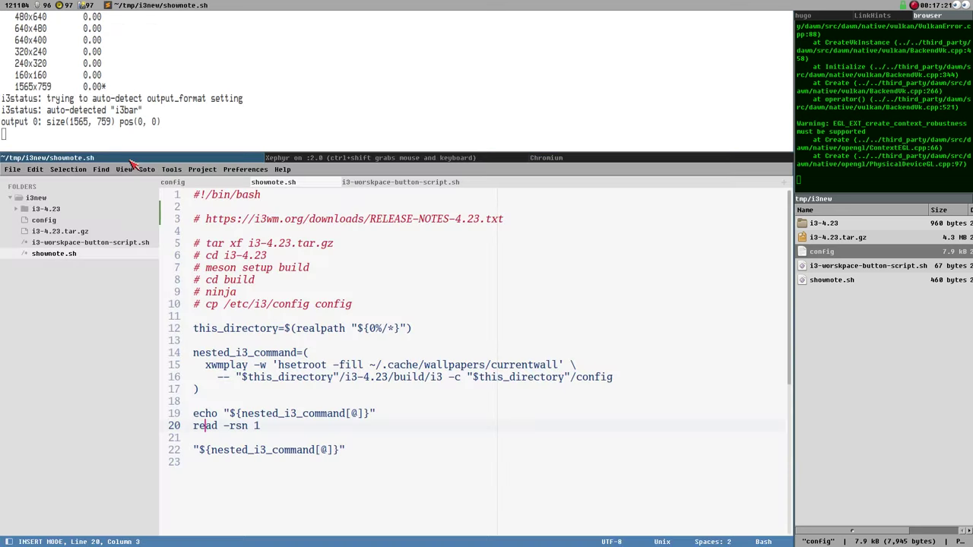
{"action": "left_click", "coordinate": [303, 158]}
{"action": "left_click", "coordinate": [228, 157]}
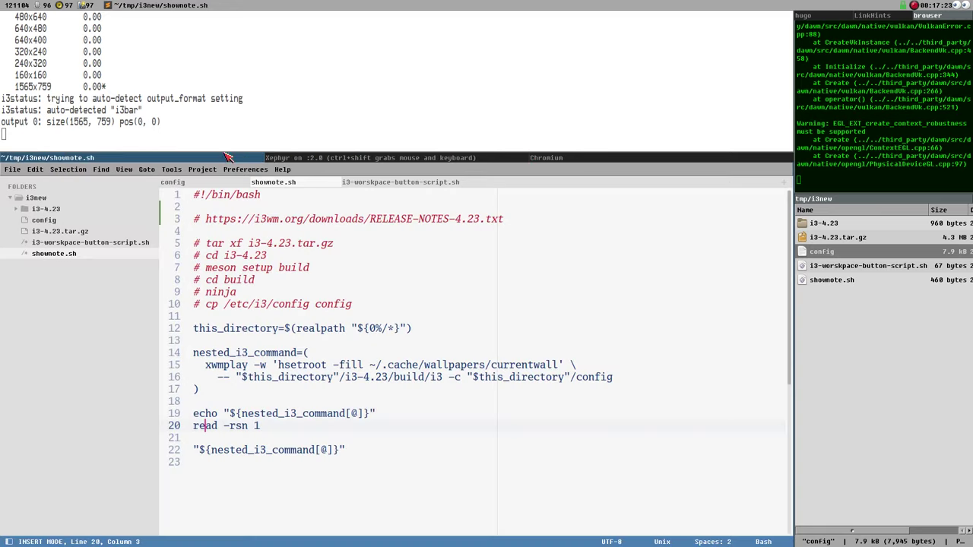
Open the i3 v4.23 release notes from the announcement and follow the workspace buttons protocol link
{"action": "left_click", "coordinate": [556, 158]}
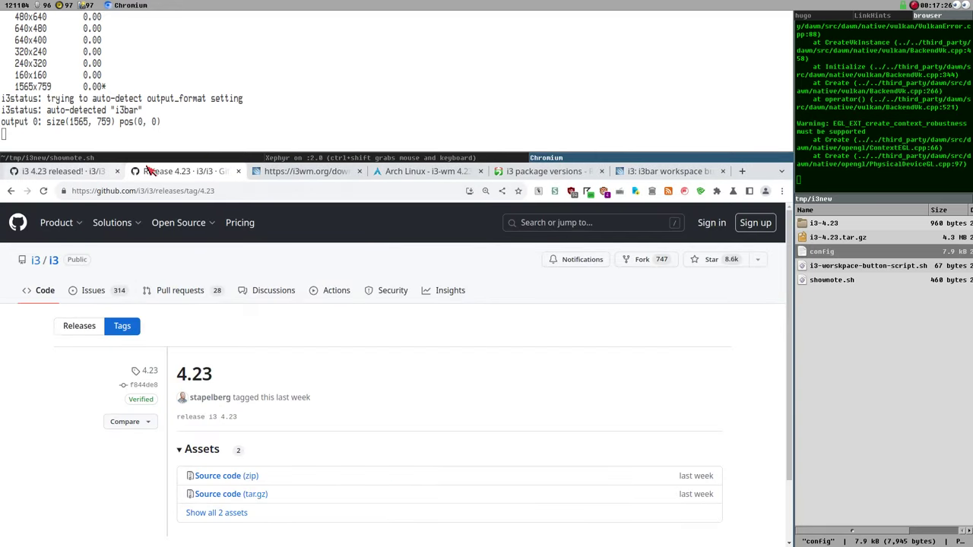
{"action": "key", "text": "ctrl+shift+Tab"}
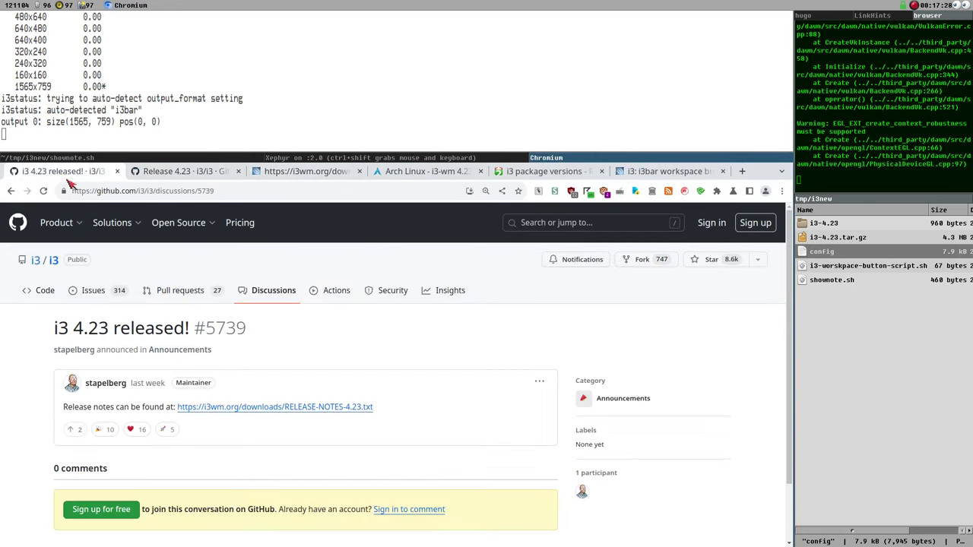
{"action": "left_click", "coordinate": [312, 179]}
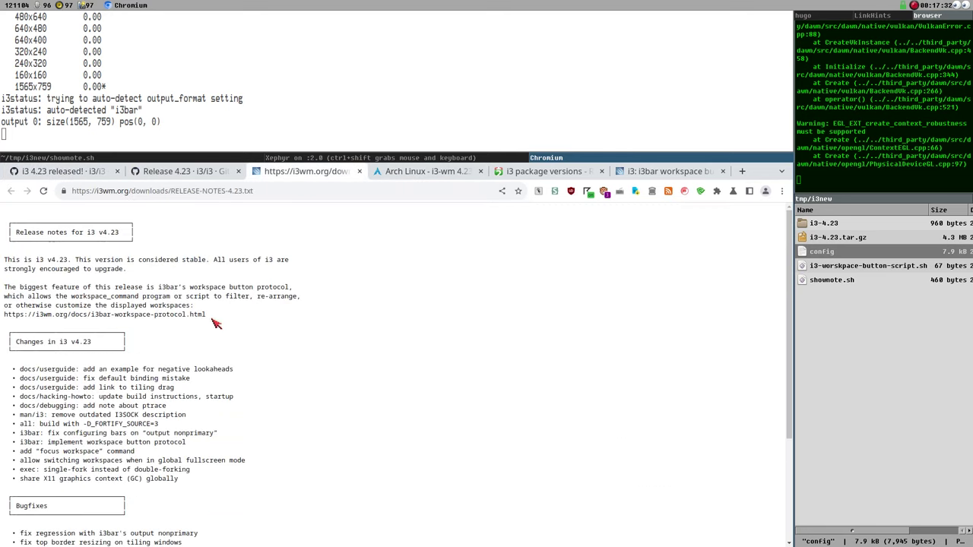
{"action": "left_click_drag", "start_coordinate": [206, 314], "coordinate": [4, 318]}
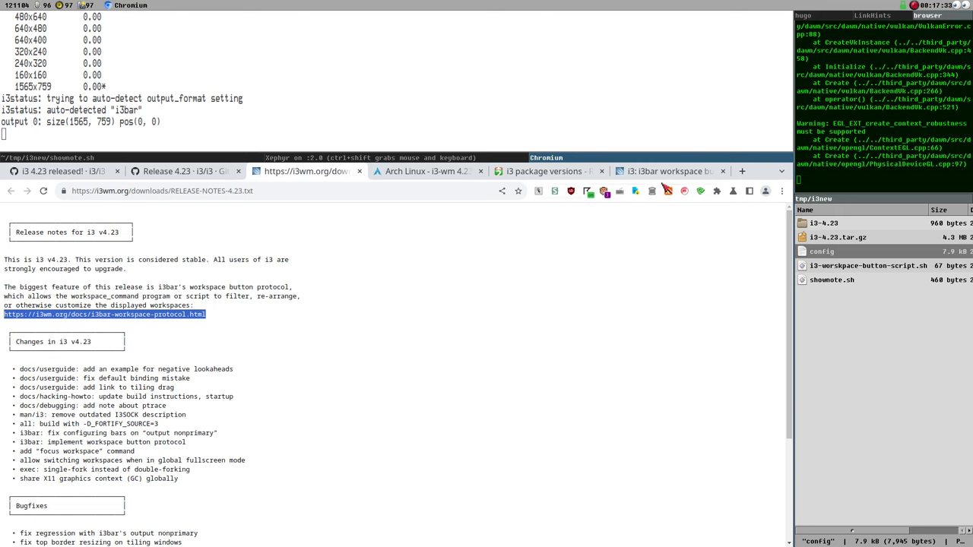
{"action": "left_click", "coordinate": [662, 171]}
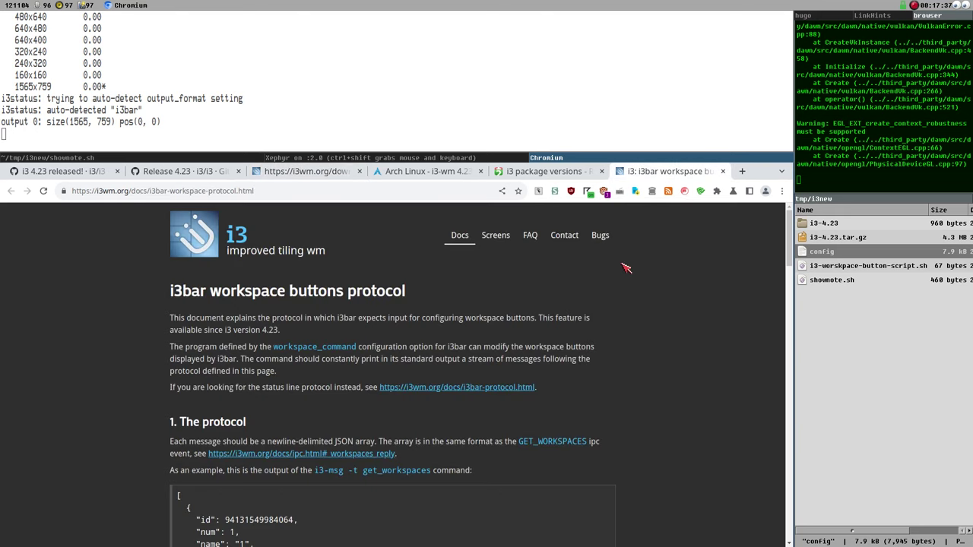
Highlight the protocol page's sentence about constantly printing a stream of messages
{"action": "scroll", "coordinate": [640, 291], "scroll_direction": "down", "scroll_amount": 1}
{"action": "scroll", "coordinate": [640, 291], "scroll_direction": "down", "scroll_amount": 2}
{"action": "scroll", "coordinate": [638, 292], "scroll_direction": "up", "scroll_amount": 2}
{"action": "scroll", "coordinate": [623, 301], "scroll_direction": "down", "scroll_amount": 1}
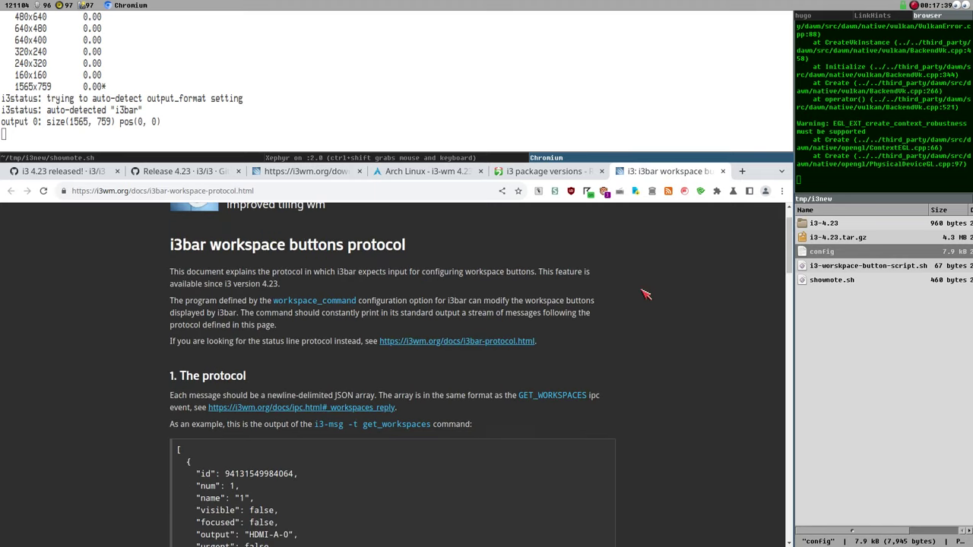
{"action": "scroll", "coordinate": [607, 309], "scroll_direction": "up", "scroll_amount": 2}
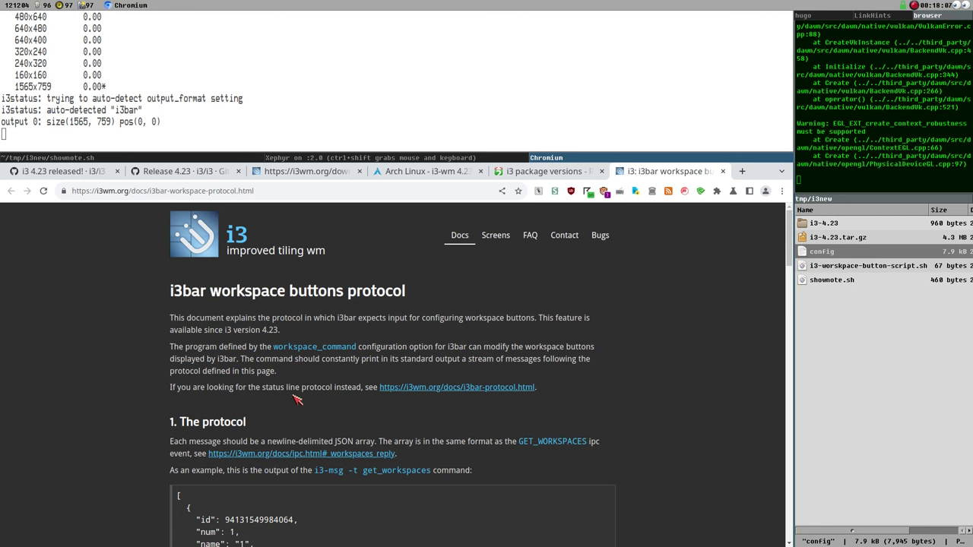
{"action": "left_click_drag", "start_coordinate": [240, 360], "coordinate": [278, 373]}
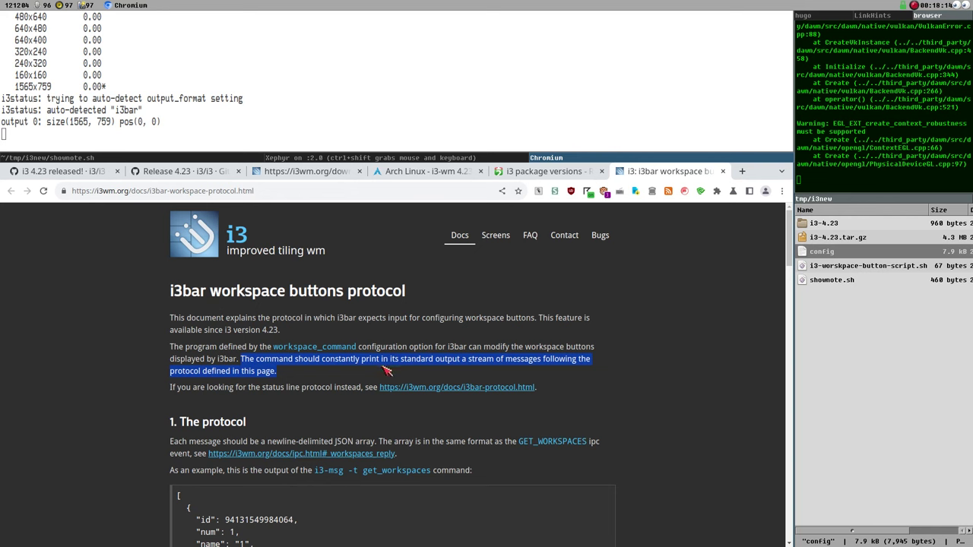
{"action": "left_click", "coordinate": [291, 370]}
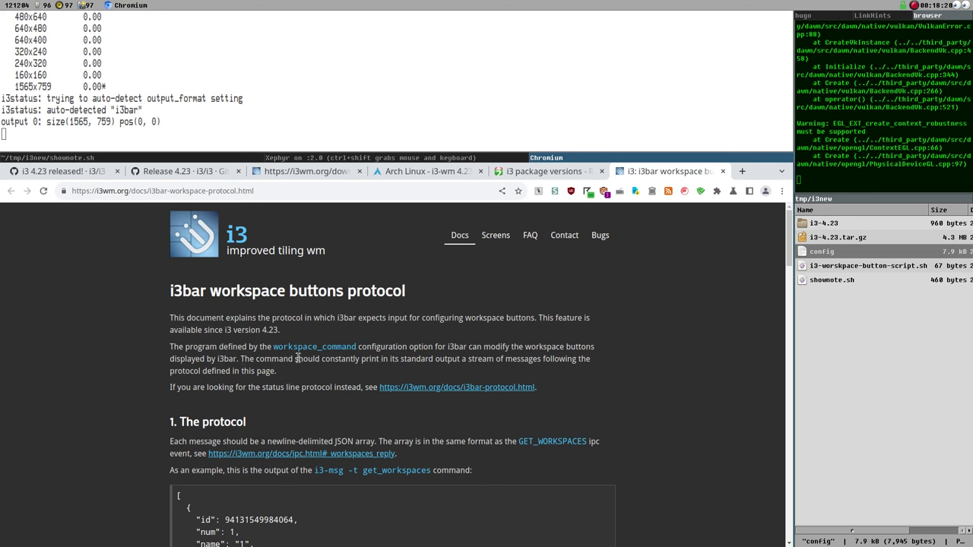
{"action": "left_click_drag", "start_coordinate": [323, 363], "coordinate": [281, 371]}
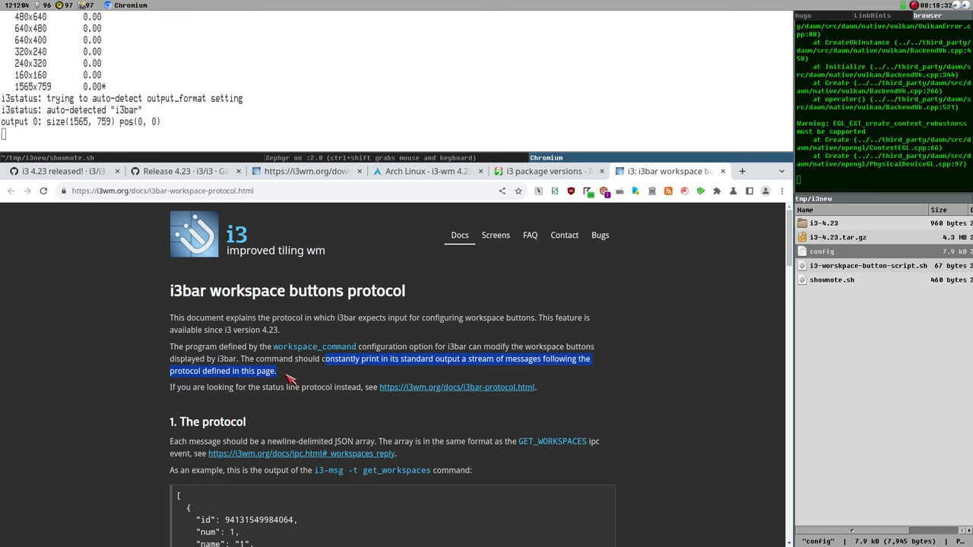
{"action": "scroll", "coordinate": [301, 377], "scroll_direction": "down", "scroll_amount": 2}
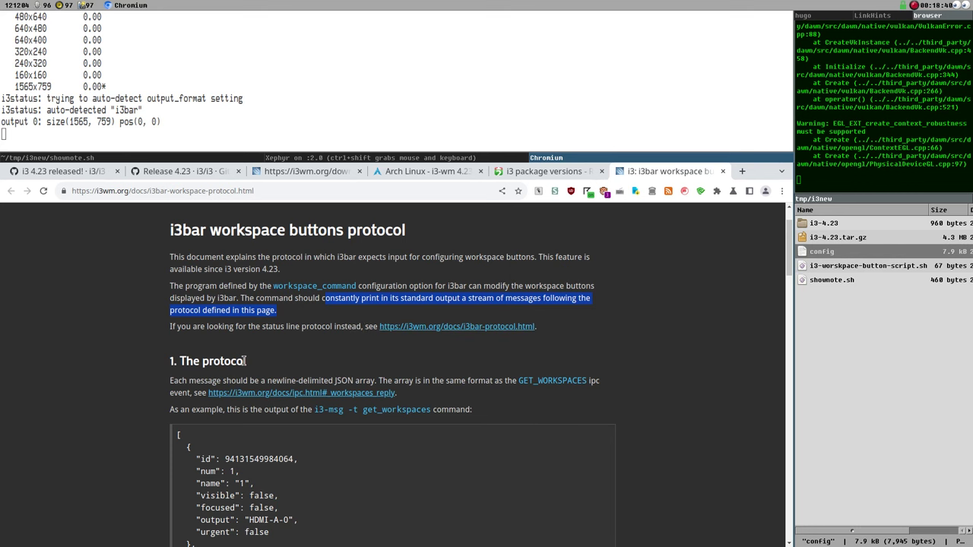
Highlight the 'same format as GET_WORKSPACES' wording and open the IPC reference in a new tab
{"action": "scroll", "coordinate": [243, 362], "scroll_direction": "down", "scroll_amount": 1}
{"action": "scroll", "coordinate": [290, 361], "scroll_direction": "up", "scroll_amount": 2}
{"action": "scroll", "coordinate": [243, 377], "scroll_direction": "down", "scroll_amount": 4}
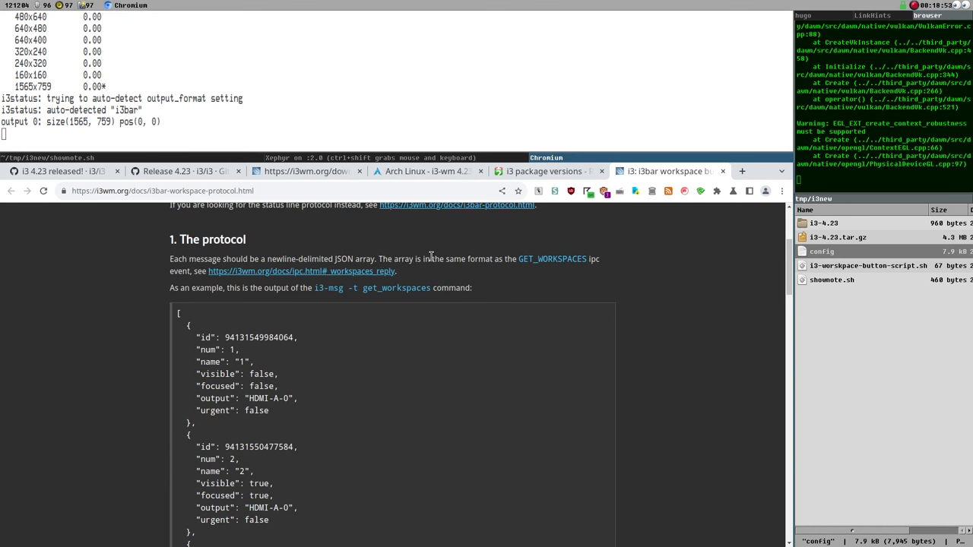
{"action": "left_click_drag", "start_coordinate": [432, 260], "coordinate": [542, 259]}
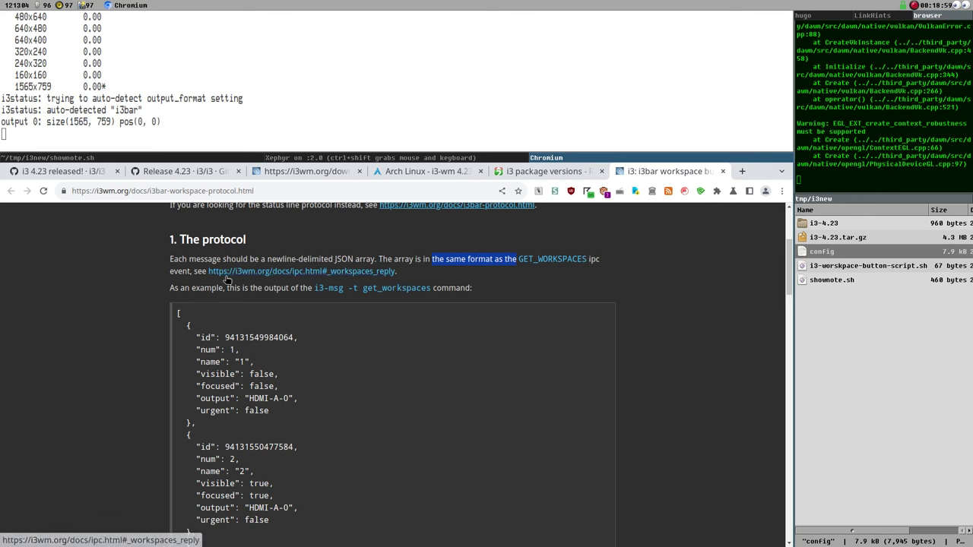
{"action": "middle_click", "coordinate": [305, 274]}
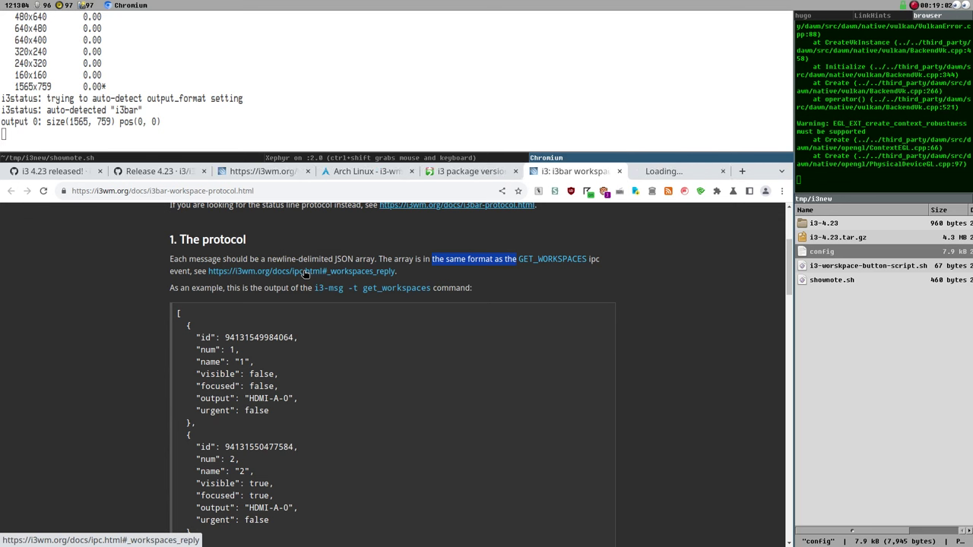
Select the example's 'i3-msg -t get_workspaces' command, glance at the GET_WORKSPACES reference, and return
{"action": "left_click", "coordinate": [168, 289]}
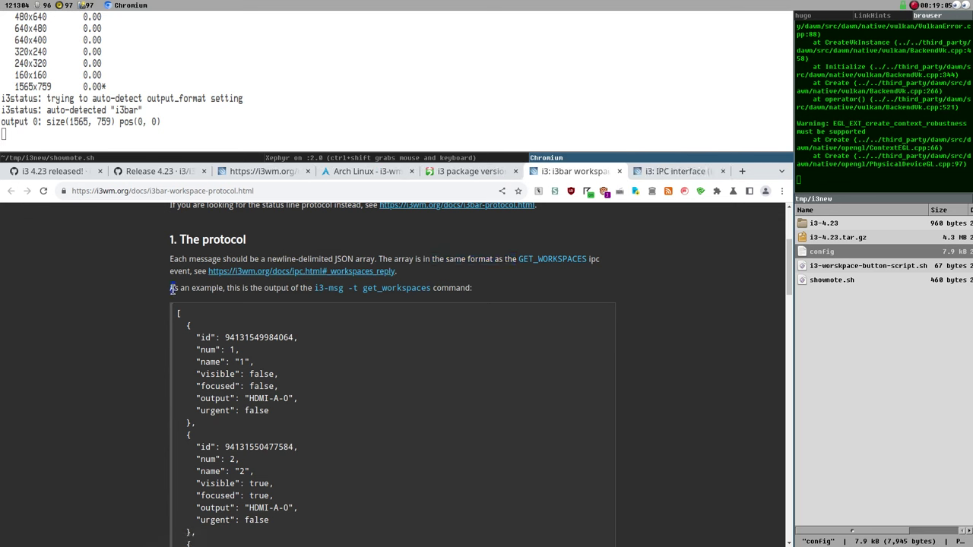
{"action": "left_click_drag", "start_coordinate": [170, 289], "coordinate": [479, 292]}
{"action": "scroll", "coordinate": [273, 320], "scroll_direction": "down", "scroll_amount": 3}
{"action": "scroll", "coordinate": [272, 317], "scroll_direction": "up", "scroll_amount": 3}
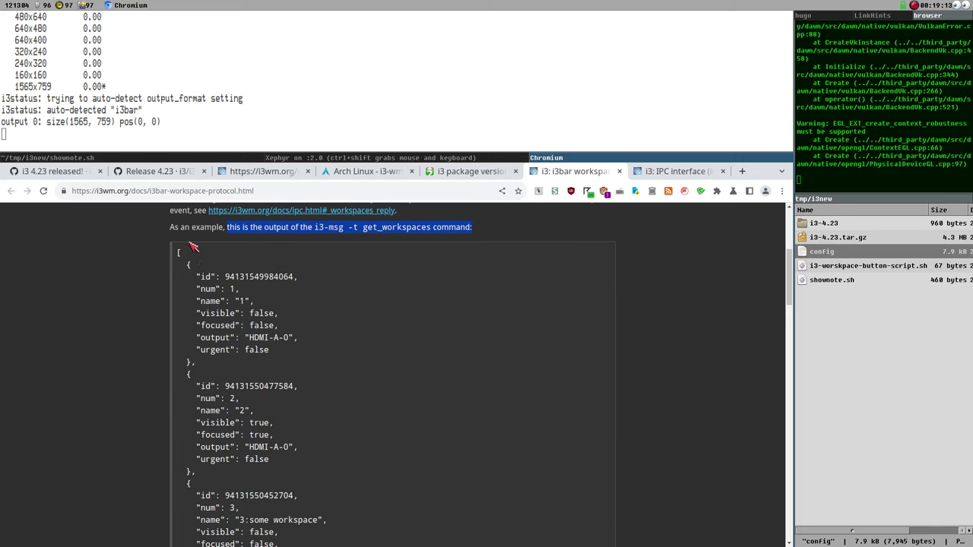
{"action": "scroll", "coordinate": [245, 523], "scroll_direction": "down", "scroll_amount": 2}
{"action": "scroll", "coordinate": [251, 511], "scroll_direction": "up", "scroll_amount": 2}
{"action": "left_click_drag", "start_coordinate": [315, 228], "coordinate": [432, 237]}
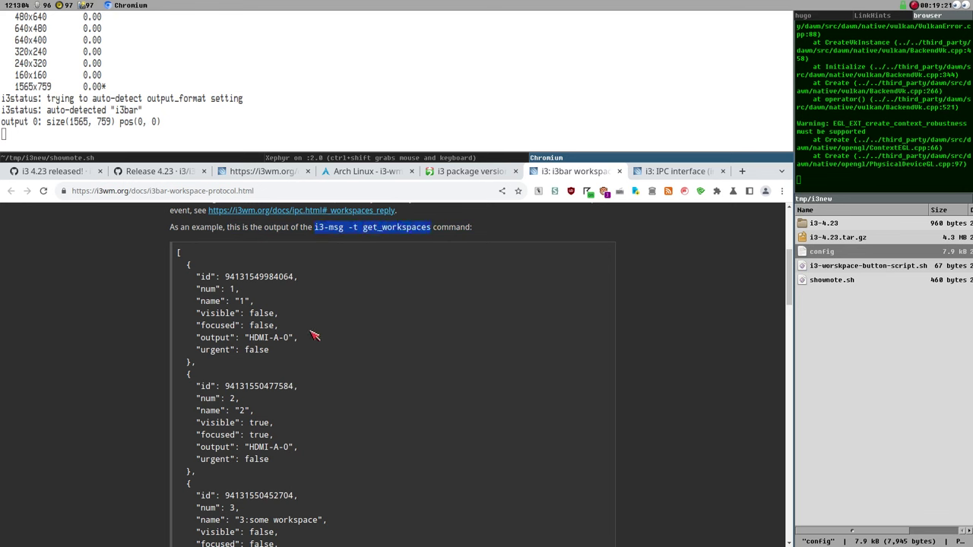
{"action": "scroll", "coordinate": [209, 374], "scroll_direction": "down", "scroll_amount": 3}
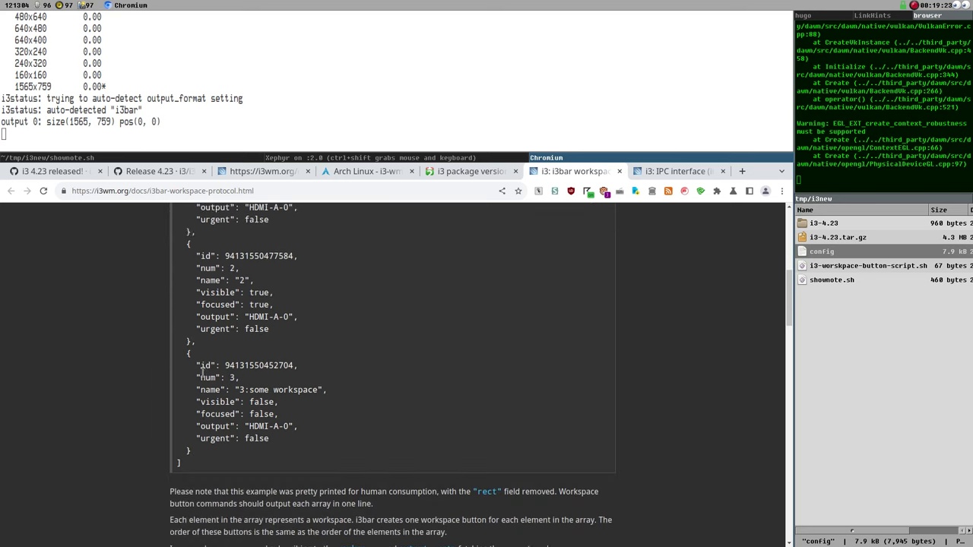
{"action": "scroll", "coordinate": [218, 380], "scroll_direction": "up", "scroll_amount": 4}
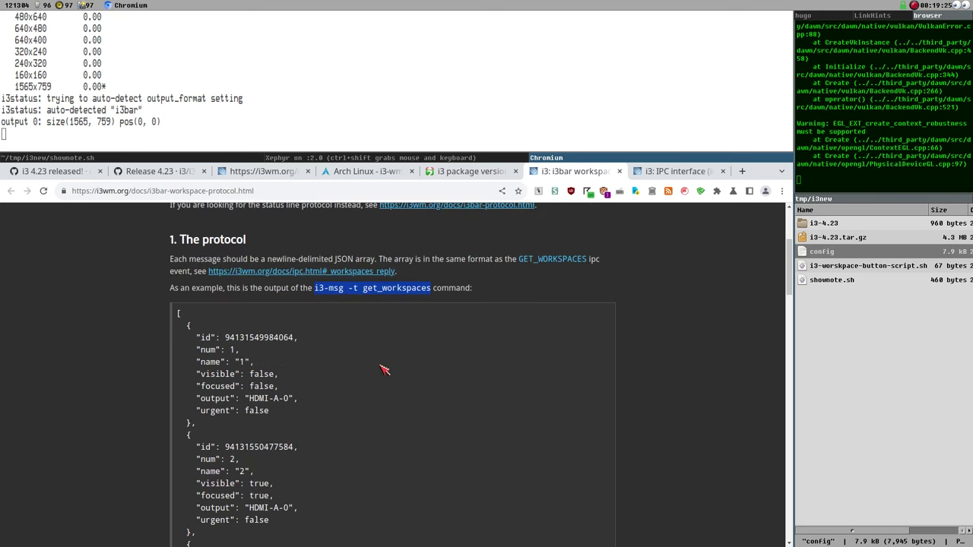
{"action": "left_click", "coordinate": [669, 174]}
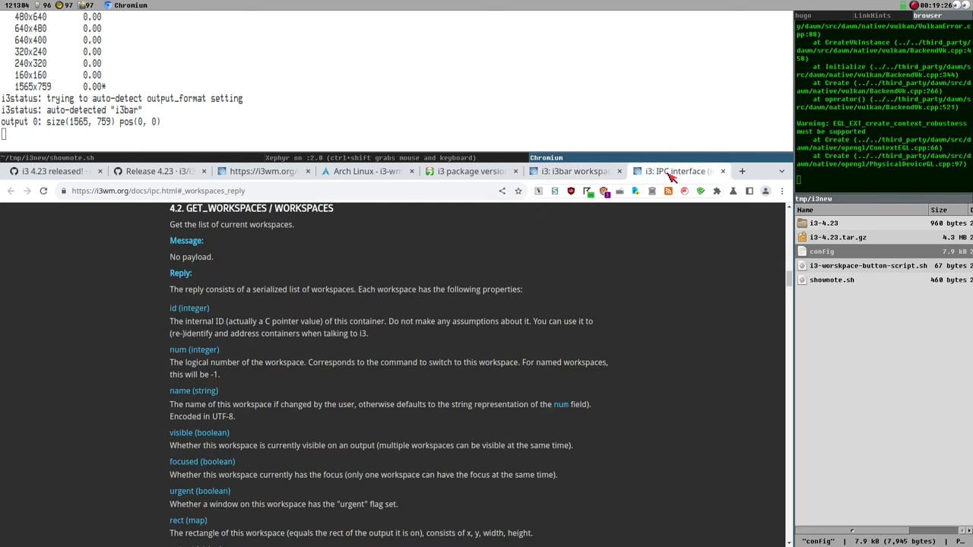
{"action": "left_click", "coordinate": [577, 172]}
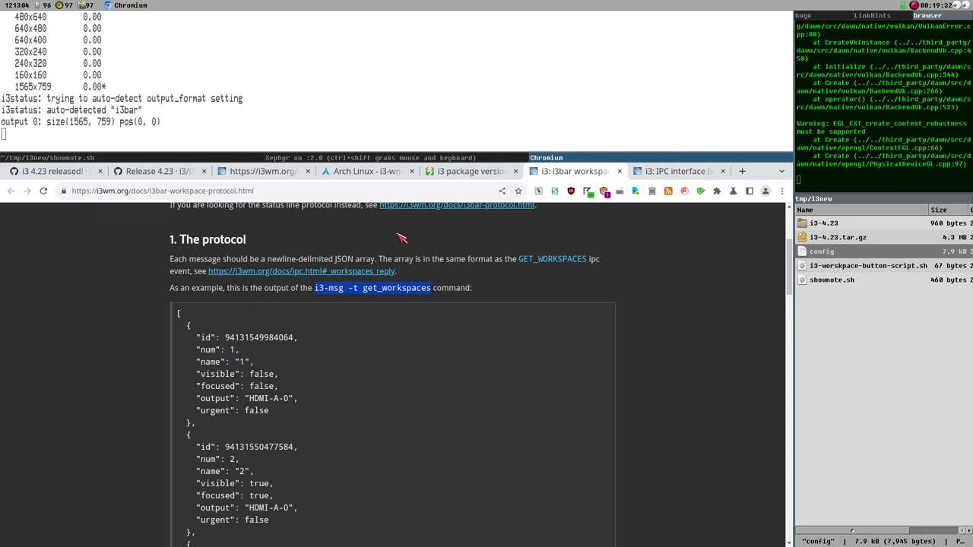
{"action": "left_click", "coordinate": [236, 86]}
{"action": "key", "text": "ctrl+c"}
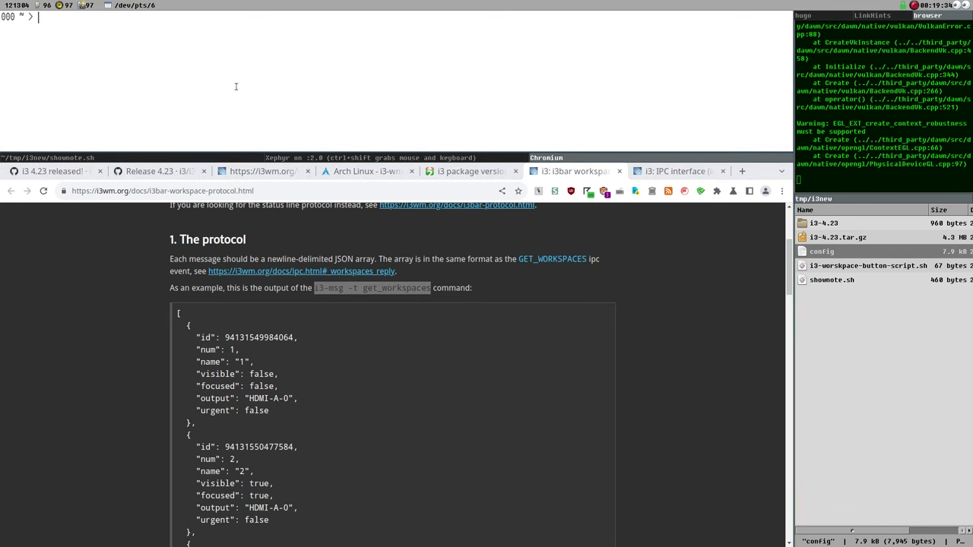
{"action": "middle_click", "coordinate": [235, 86]}
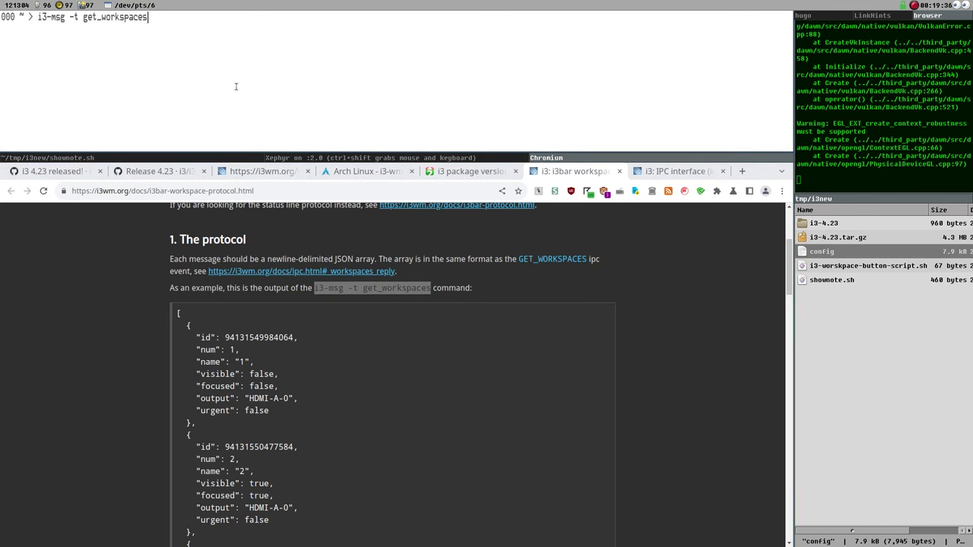
{"action": "key", "text": "Return"}
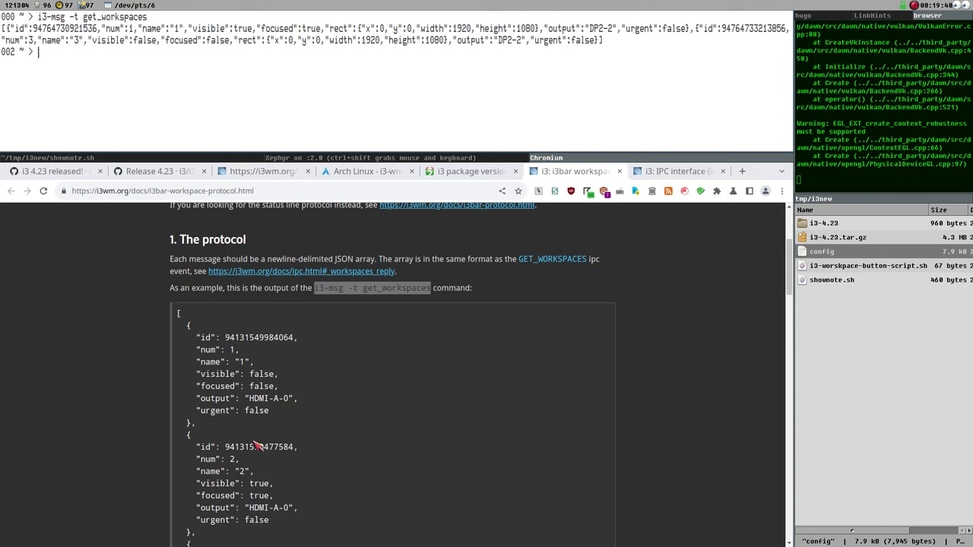
{"action": "left_click", "coordinate": [256, 444]}
{"action": "key", "text": "super+Down"}
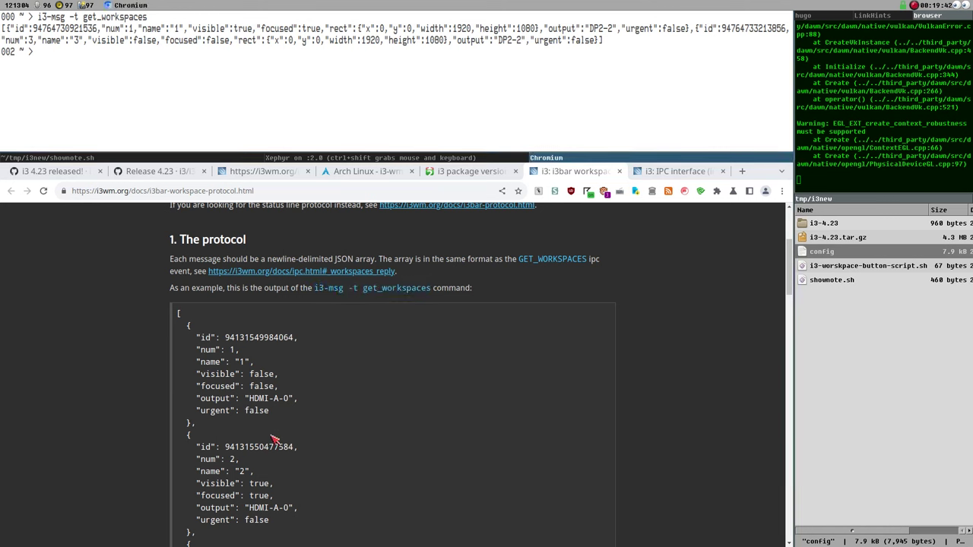
{"action": "key", "text": "super+Up"}
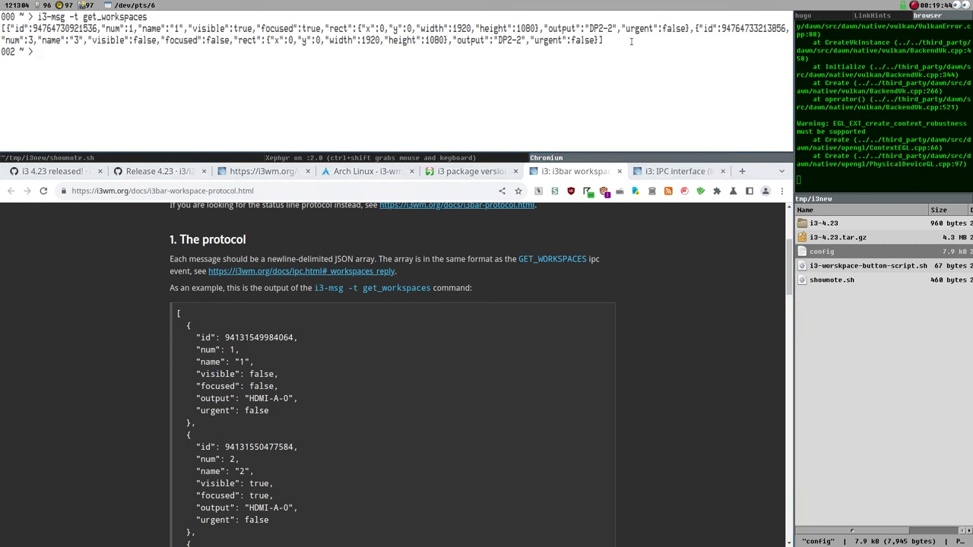
{"action": "triple_click", "coordinate": [631, 41]}
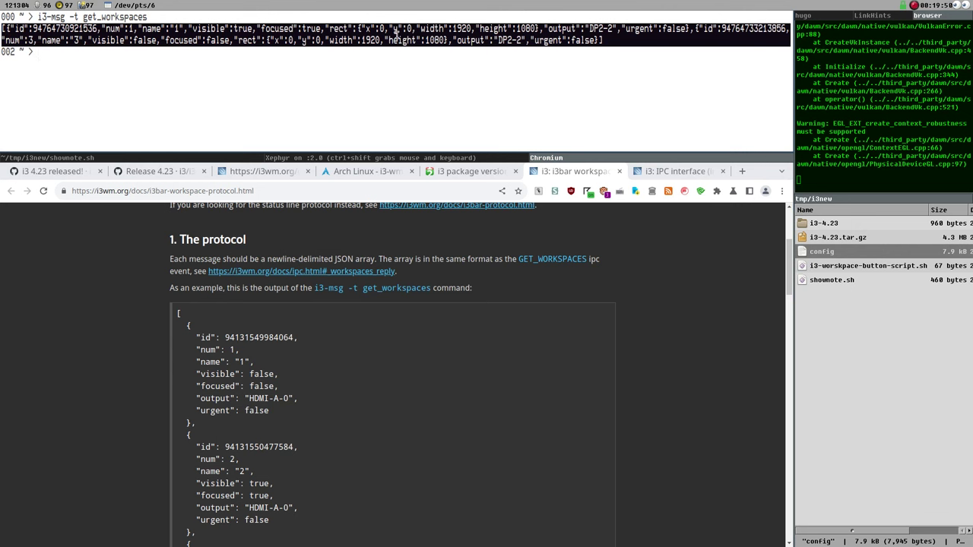
{"action": "left_click", "coordinate": [222, 68]}
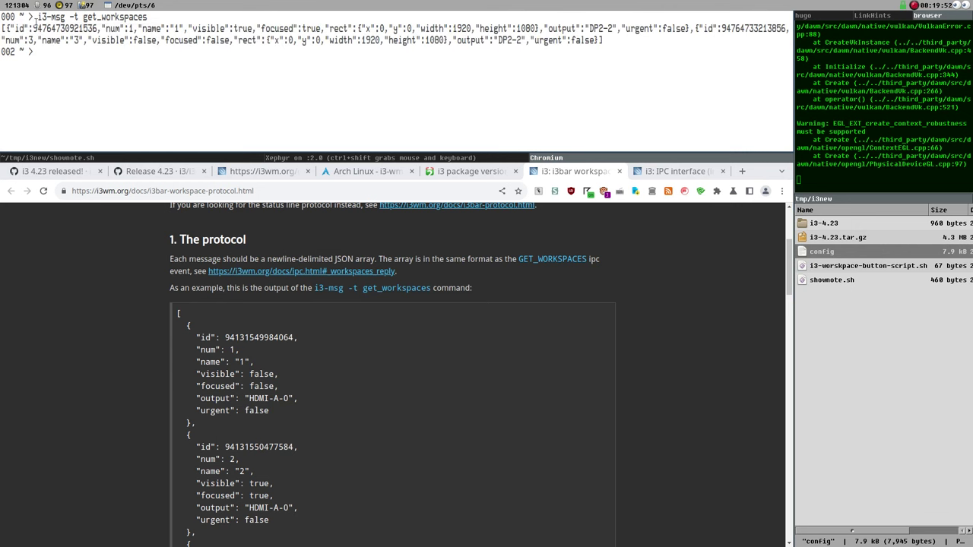
{"action": "left_click_drag", "start_coordinate": [82, 16], "coordinate": [161, 17]}
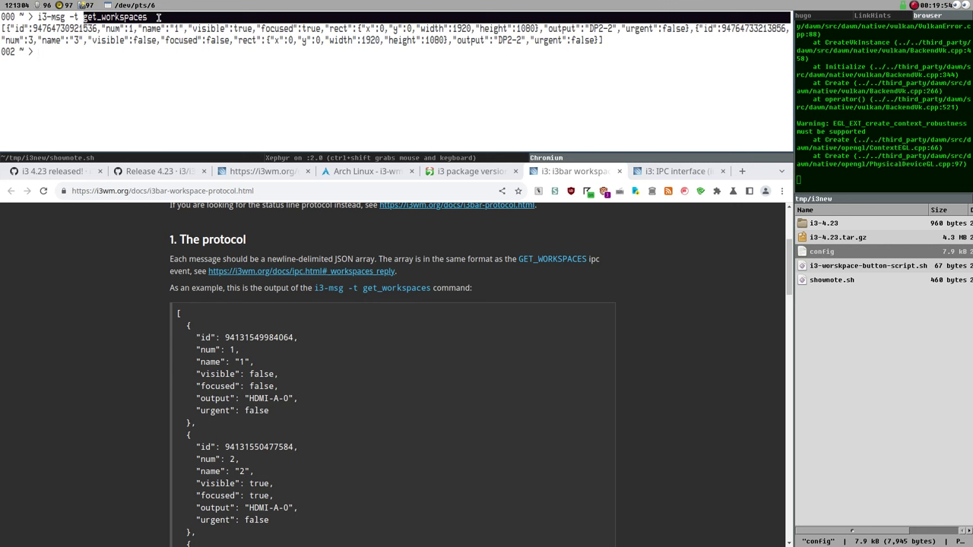
{"action": "left_click", "coordinate": [5, 29]}
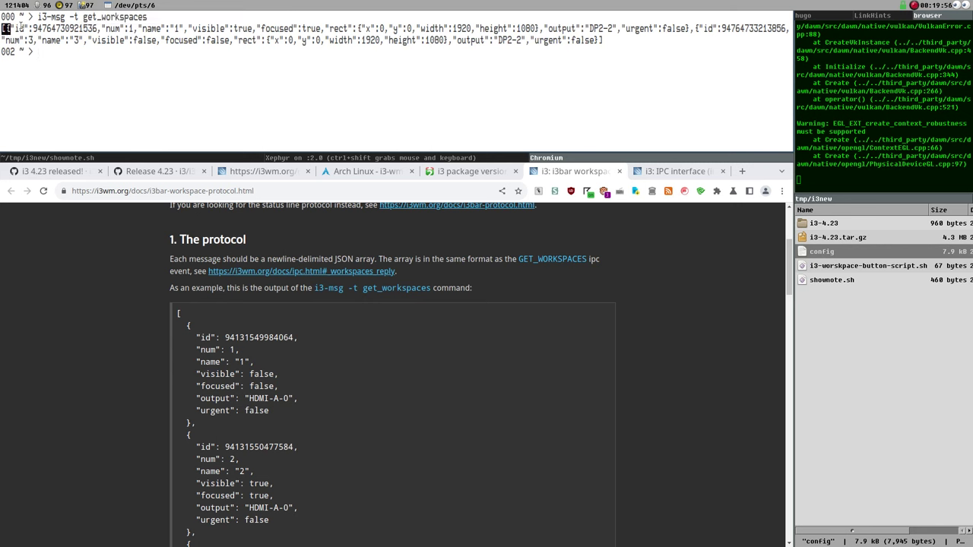
{"action": "left_click_drag", "start_coordinate": [4, 28], "coordinate": [604, 39]}
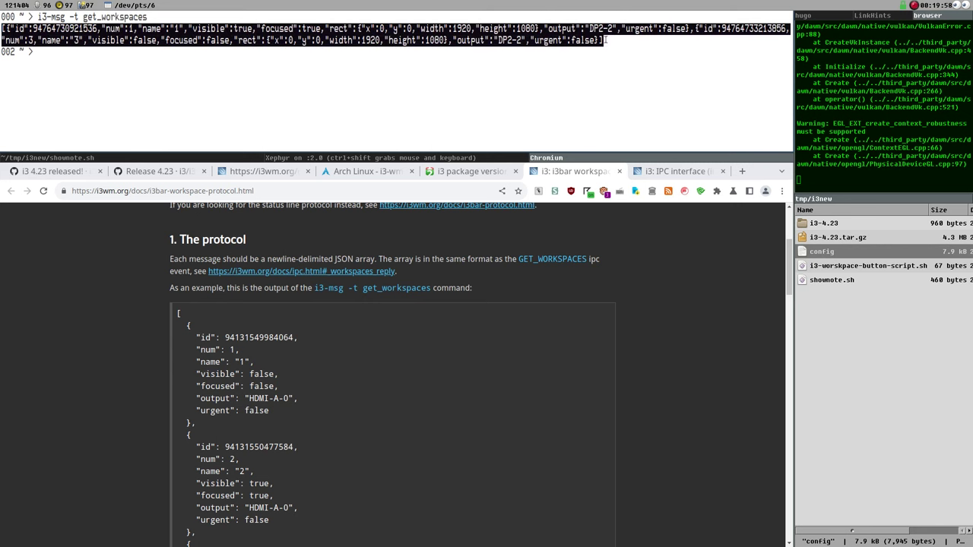
{"action": "left_click", "coordinate": [237, 94]}
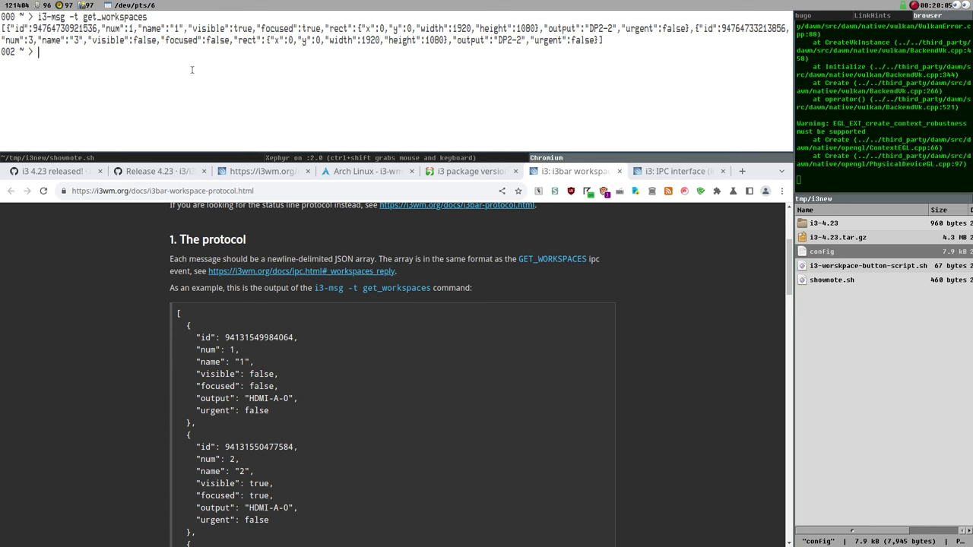
{"action": "key", "text": "super+2"}
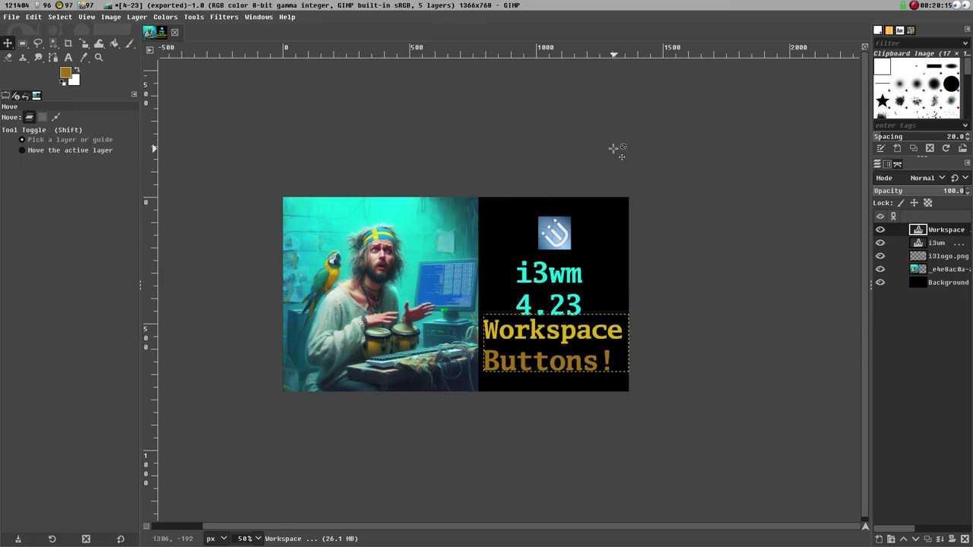
{"action": "key", "text": "super+1"}
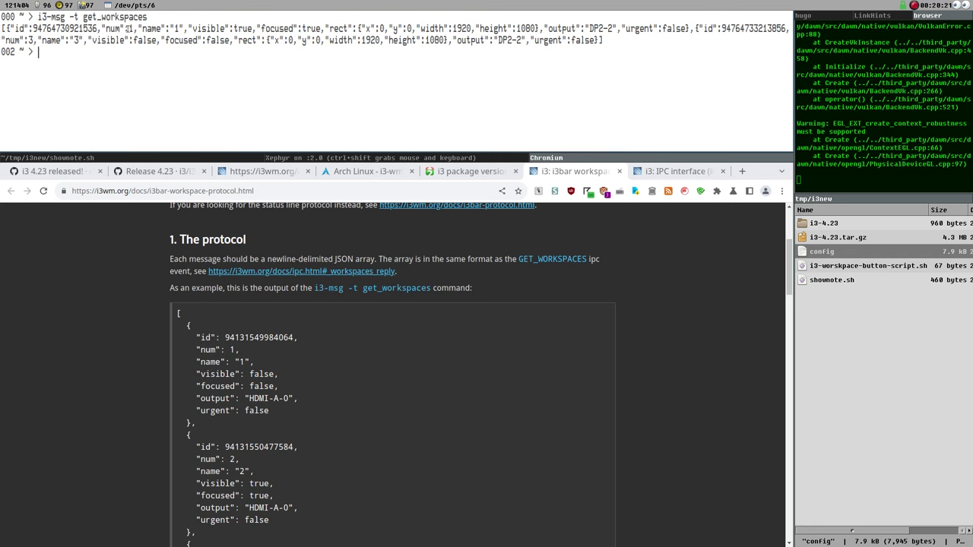
Highlight the num values 1 and 3 in the get_workspaces output
{"action": "double_click", "coordinate": [127, 28]}
{"action": "left_click_drag", "start_coordinate": [21, 38], "coordinate": [76, 40]}
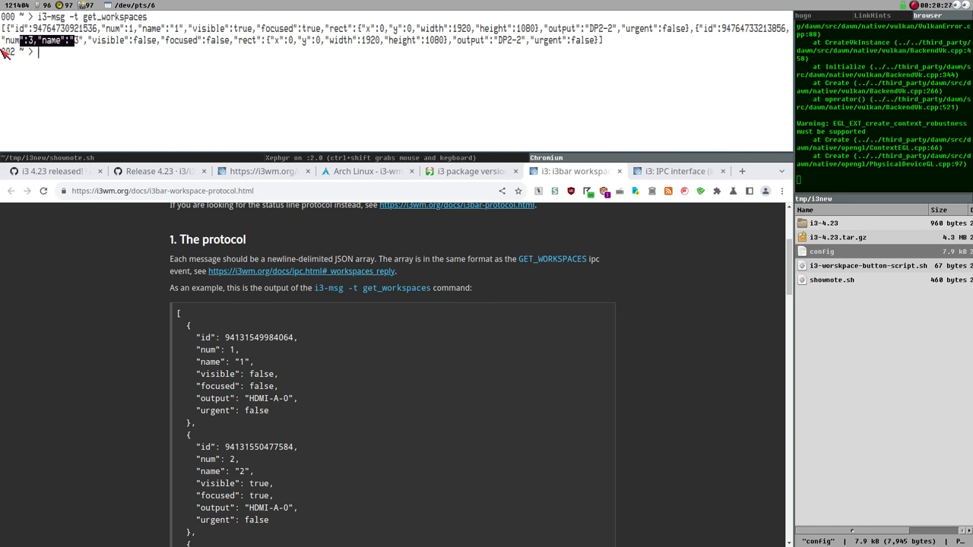
{"action": "left_click", "coordinate": [70, 61]}
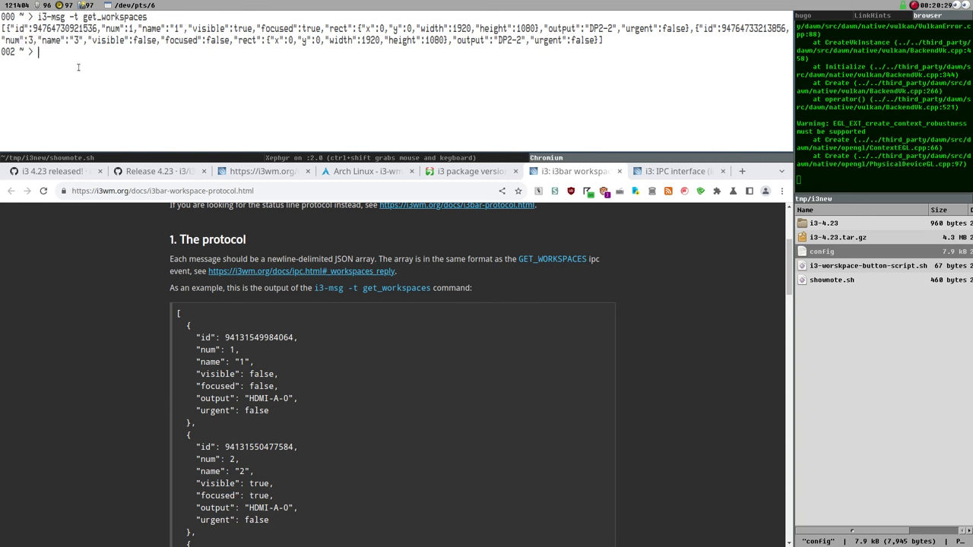
Rerun the command as 'i3-msg -t get_workspaces | jq' and let the terminal fill the left side
{"action": "key", "text": "Up"}
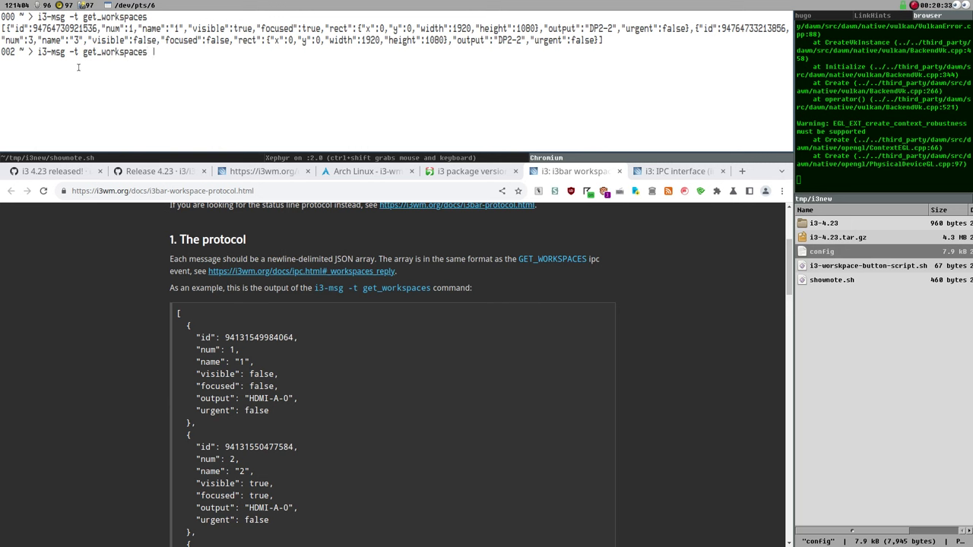
{"action": "type", "text": "| jq"}
{"action": "key", "text": "Return"}
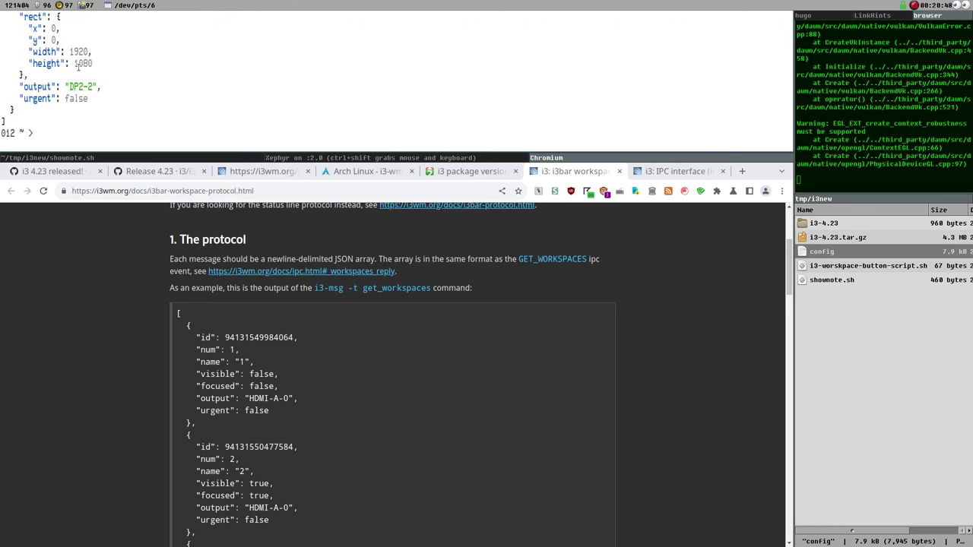
{"action": "key", "text": "super+shift+q"}
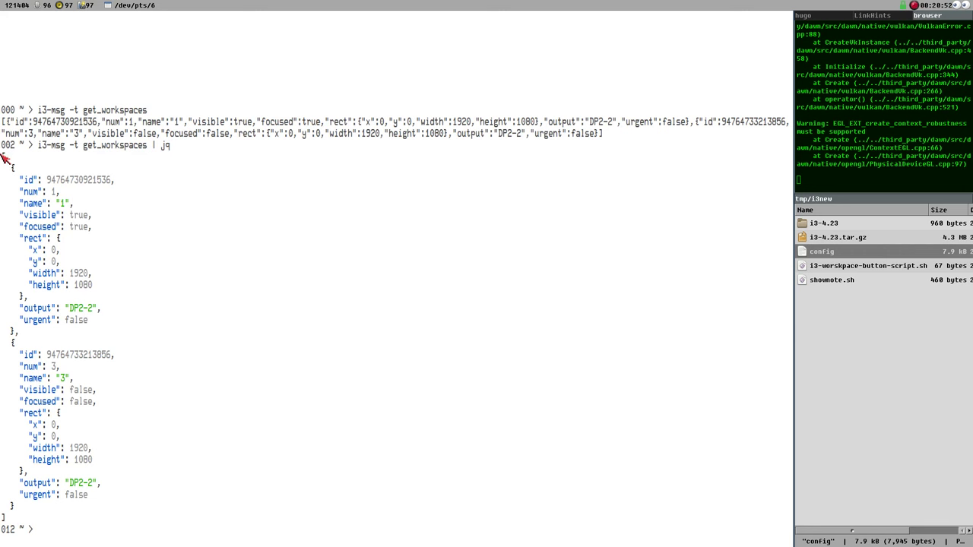
Select and then deselect the pretty-printed workspace JSON, then tile the i3bar protocol docs back below the terminal
{"action": "left_click_drag", "start_coordinate": [3, 155], "coordinate": [105, 517]}
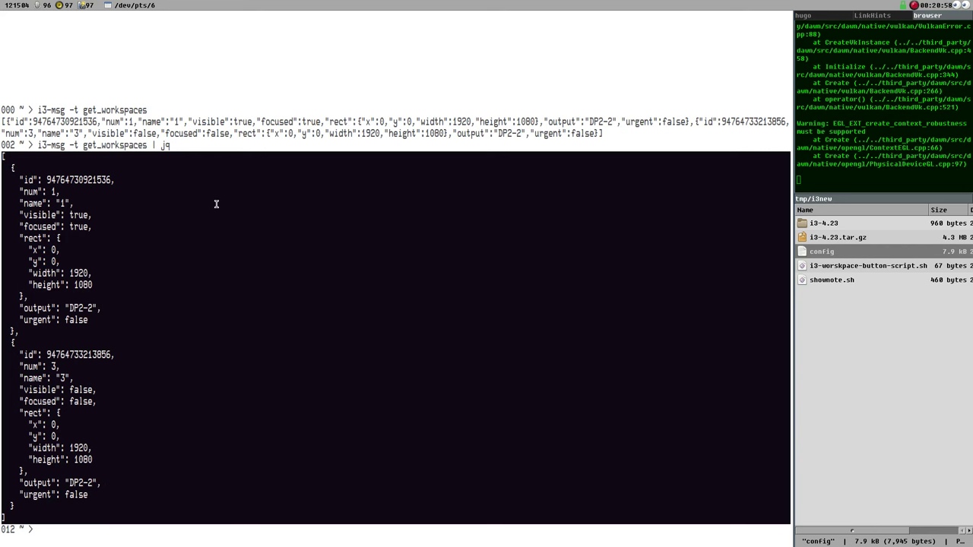
{"action": "left_click", "coordinate": [122, 203]}
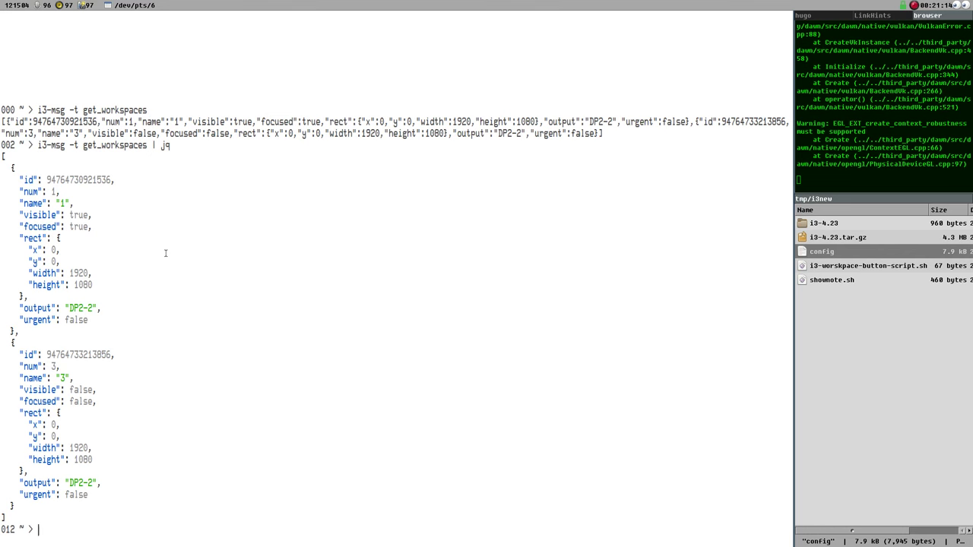
{"action": "key", "text": "super+b"}
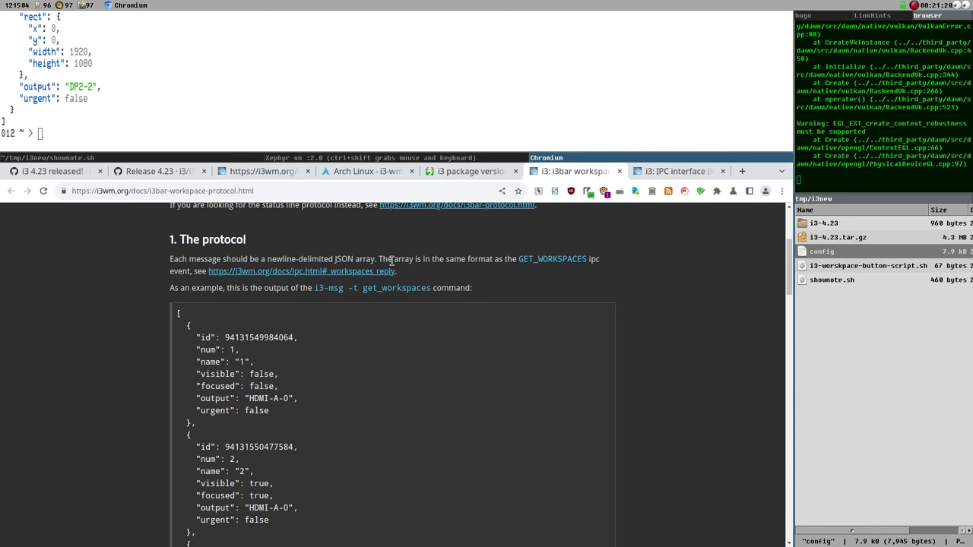
{"action": "left_click_drag", "start_coordinate": [389, 261], "coordinate": [508, 254]}
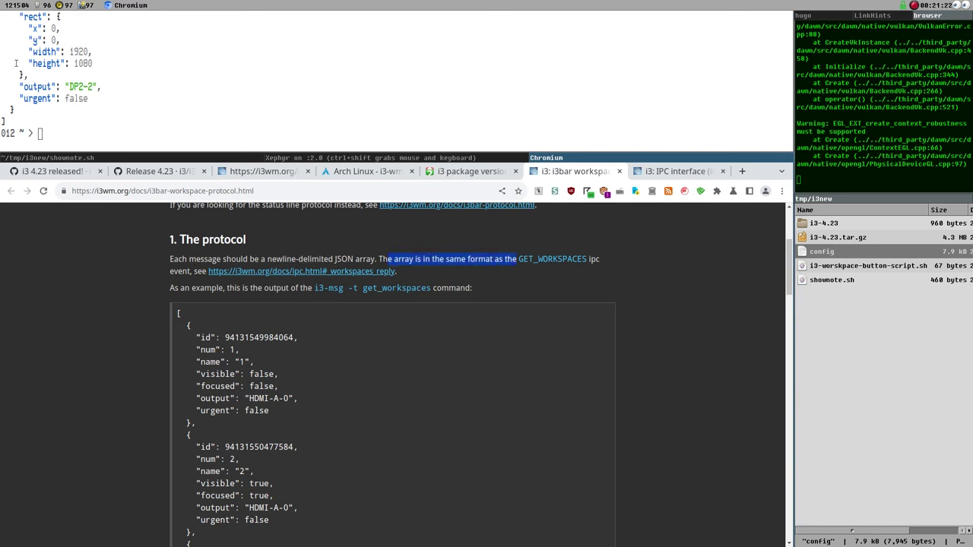
{"action": "left_click_drag", "start_coordinate": [180, 240], "coordinate": [279, 245]}
Run i3-msg -t get_workspaces and highlight the docs' note about pretty printing and the omitted rect field
{"action": "scroll", "coordinate": [351, 284], "scroll_direction": "up", "scroll_amount": 1}
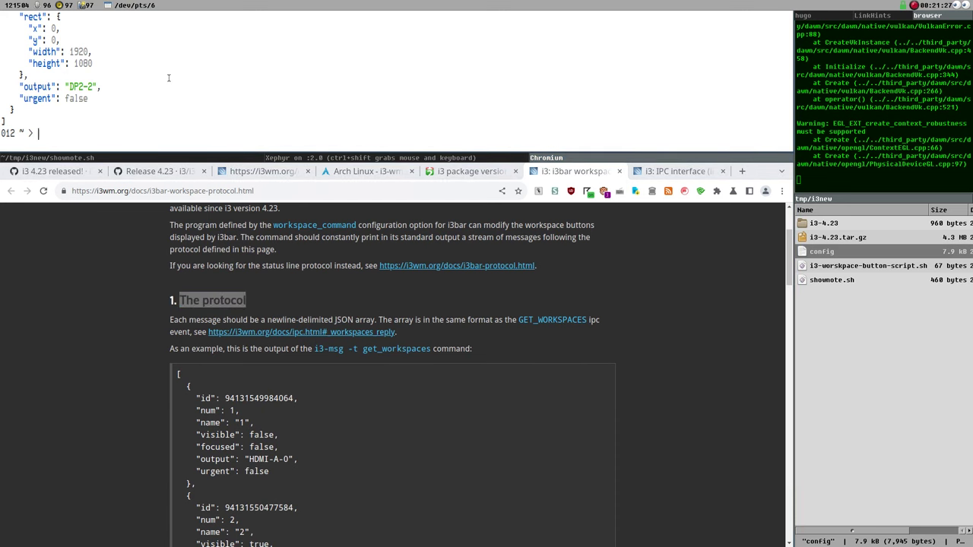
{"action": "type", "text": "i3-msg -t get_workspaces"}
{"action": "key", "text": "Return"}
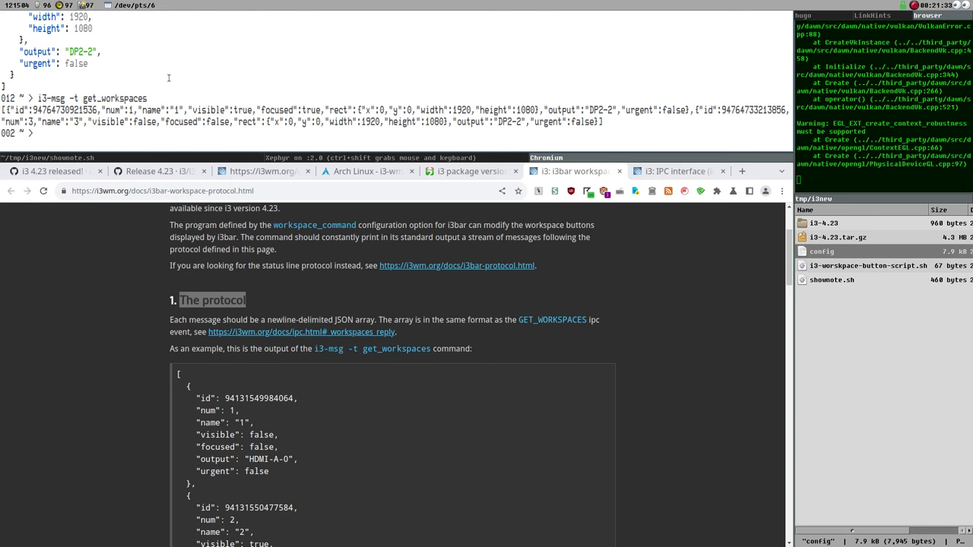
{"action": "scroll", "coordinate": [411, 342], "scroll_direction": "down", "scroll_amount": 10}
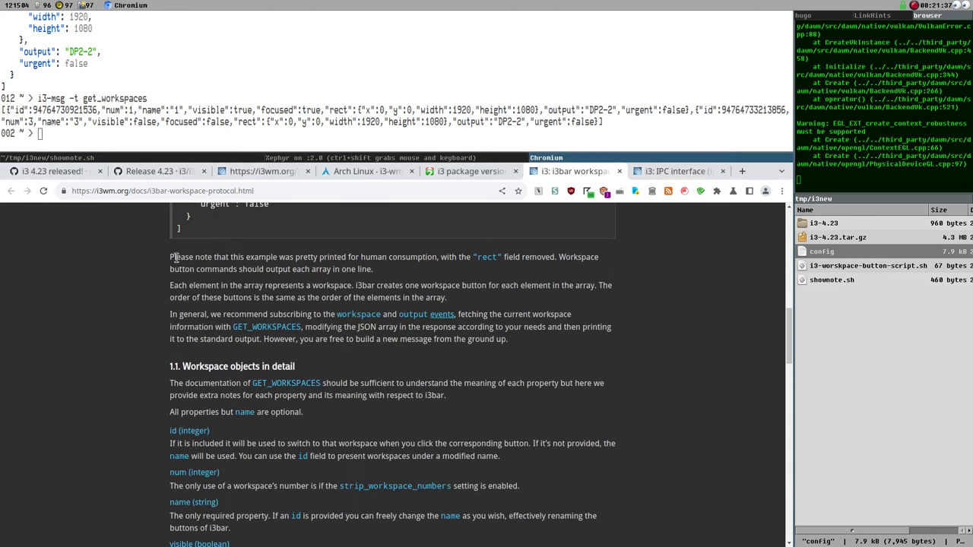
{"action": "left_click_drag", "start_coordinate": [170, 257], "coordinate": [344, 260]}
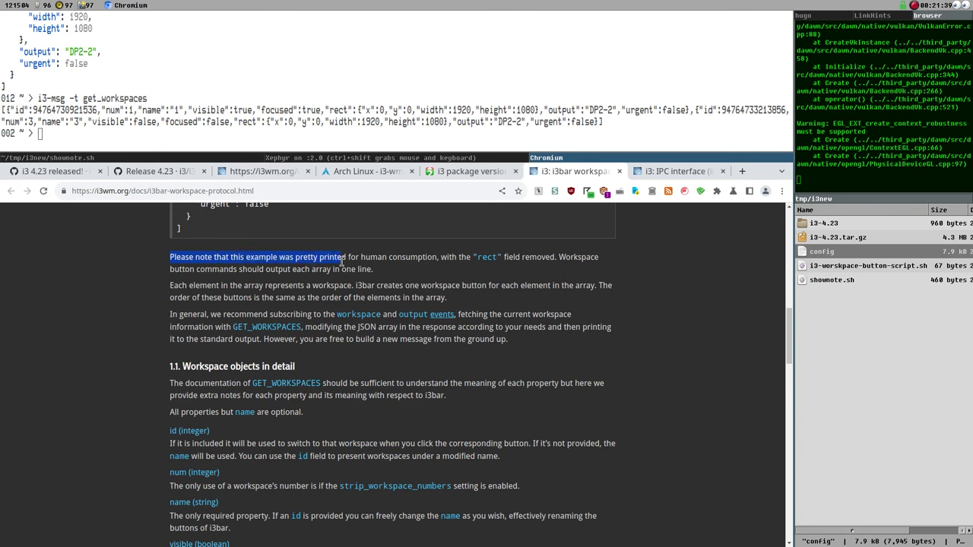
{"action": "left_click", "coordinate": [361, 260]}
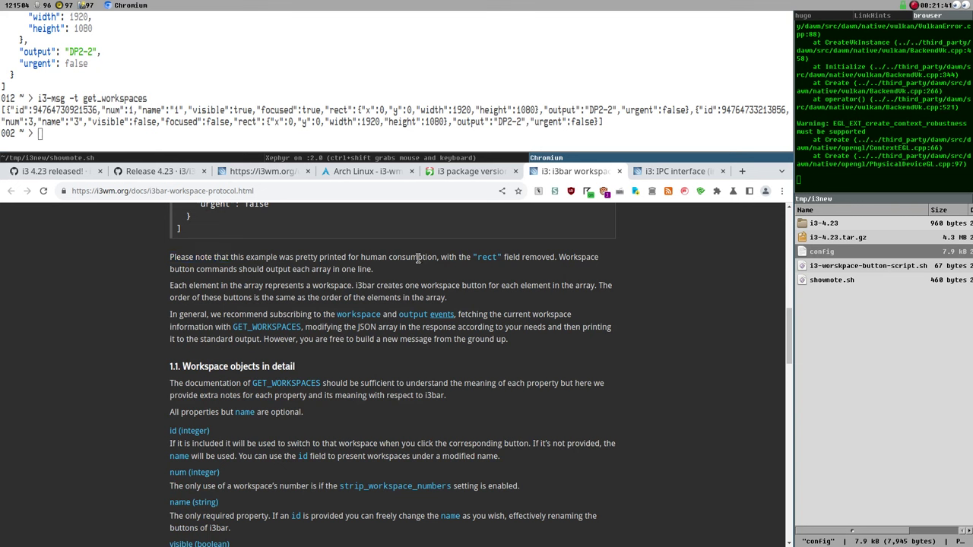
{"action": "left_click_drag", "start_coordinate": [449, 258], "coordinate": [522, 259]}
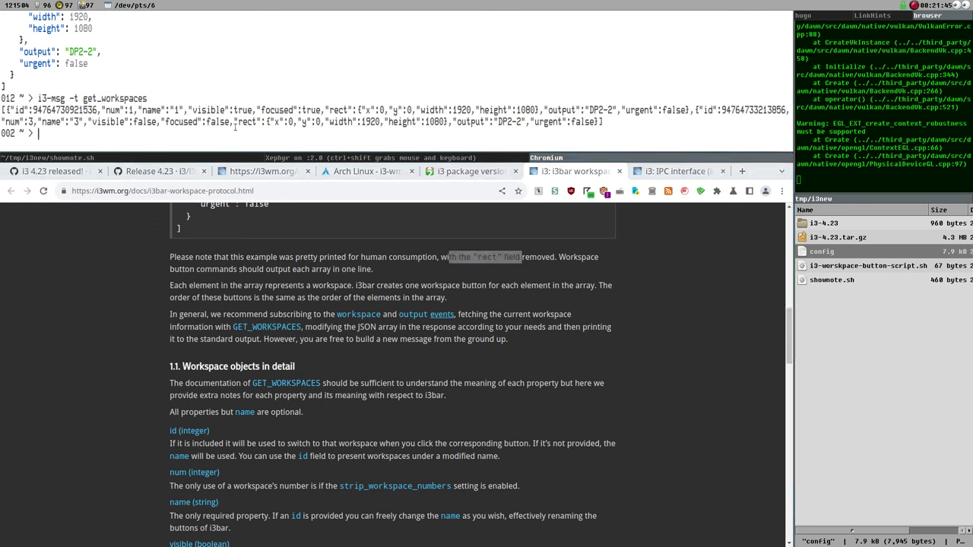
Rerun get_workspaces piped through jq and highlight the rect block in the JSON output
{"action": "key", "text": "Up"}
{"action": "type", "text": "| jq"}
{"action": "key", "text": "Return"}
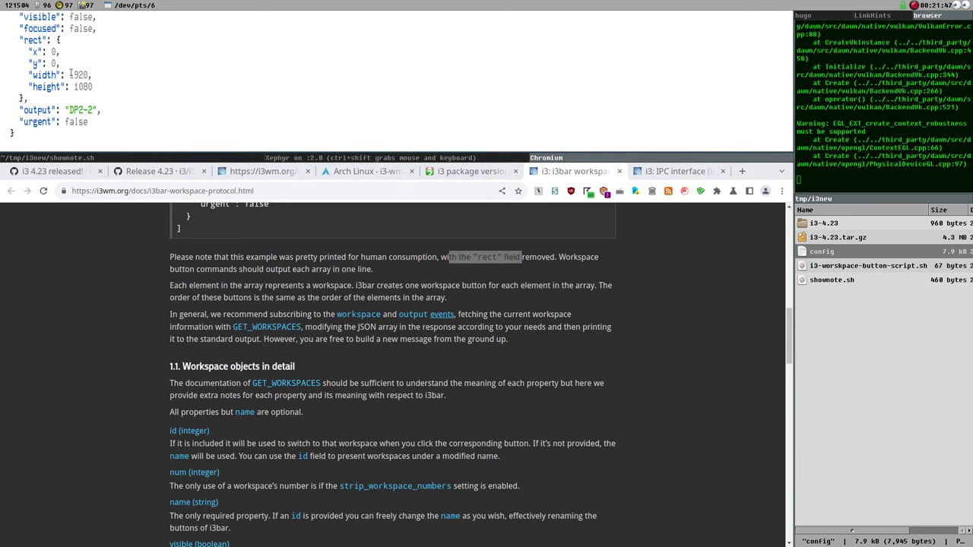
{"action": "left_click_drag", "start_coordinate": [20, 39], "coordinate": [44, 89]}
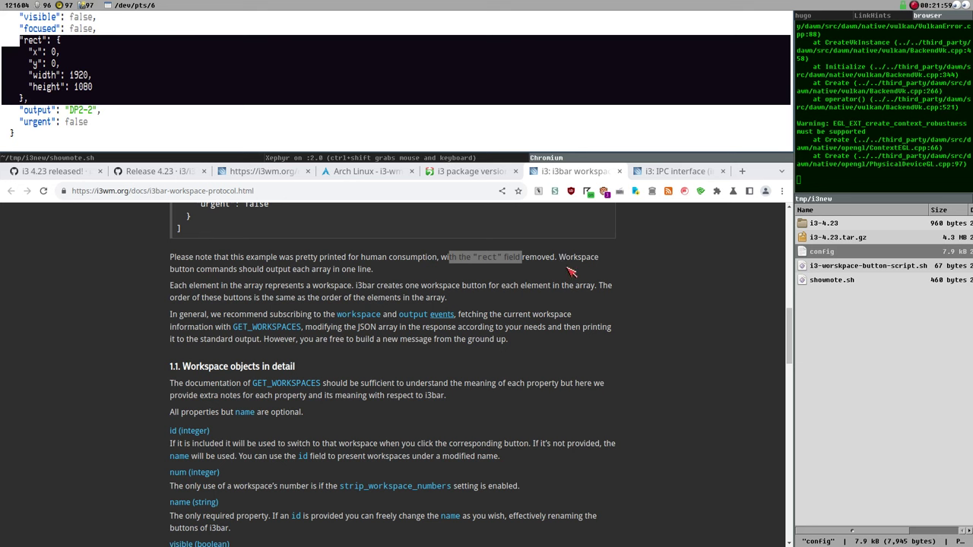
{"action": "scroll", "coordinate": [286, 271], "scroll_direction": "up", "scroll_amount": 3}
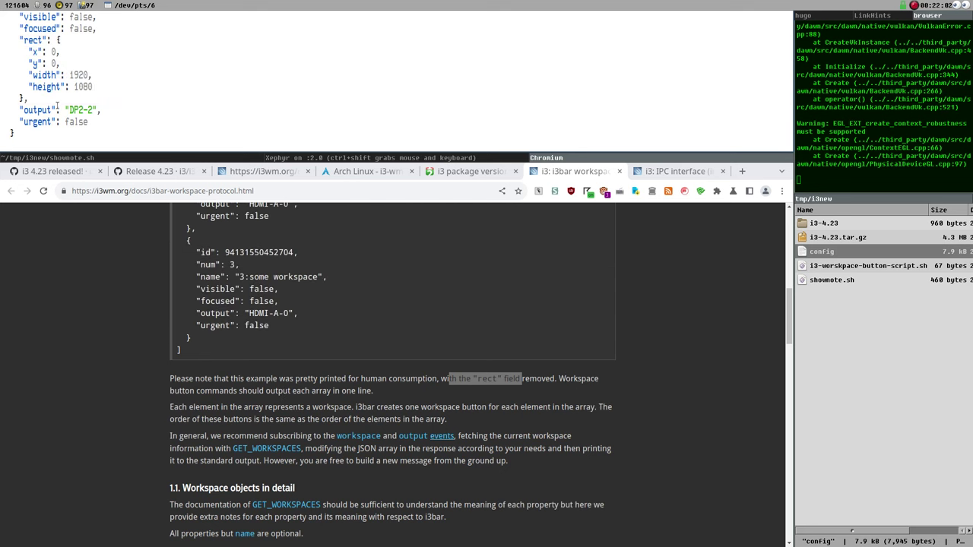
{"action": "left_click_drag", "start_coordinate": [42, 98], "coordinate": [2, 40]}
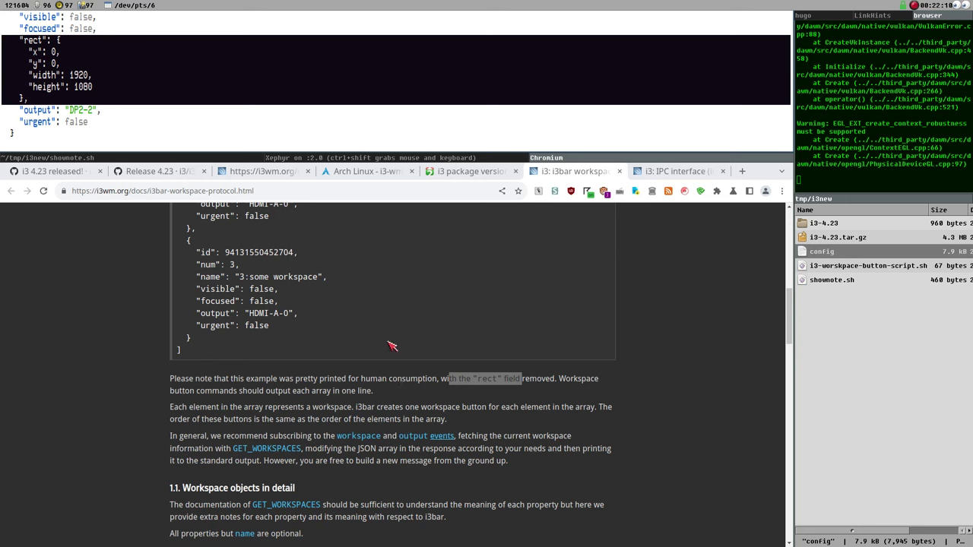
Run i3-msg -t get_workspaces again without jq to print the raw one-line JSON
{"action": "scroll", "coordinate": [348, 391], "scroll_direction": "up", "scroll_amount": 1}
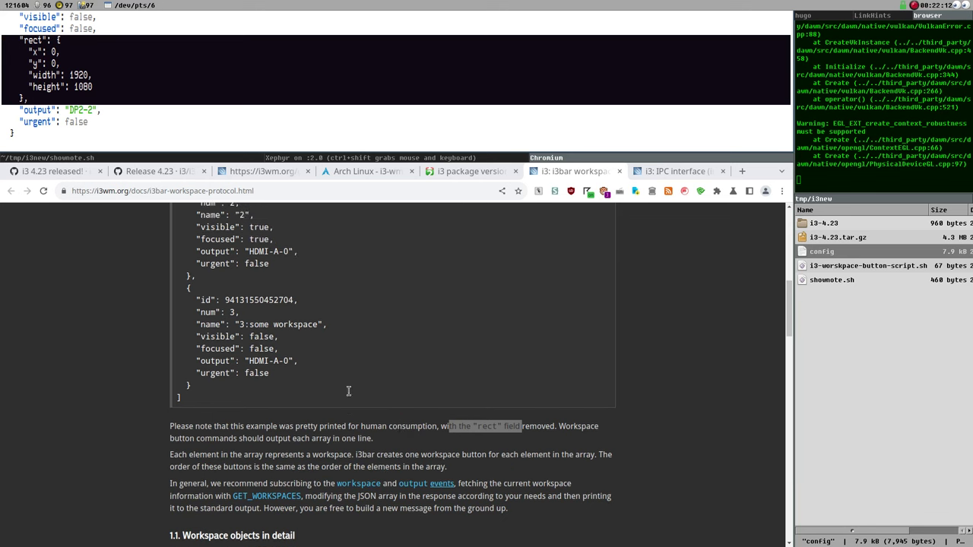
{"action": "scroll", "coordinate": [348, 391], "scroll_direction": "down", "scroll_amount": 1}
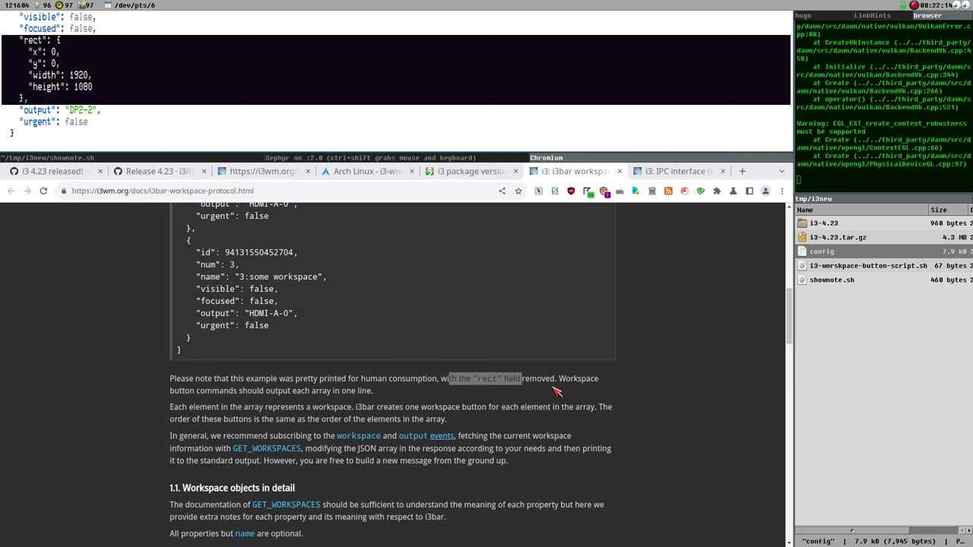
{"action": "type", "text": "i3-msg -t get_workspaces"}
{"action": "key", "text": "Return"}
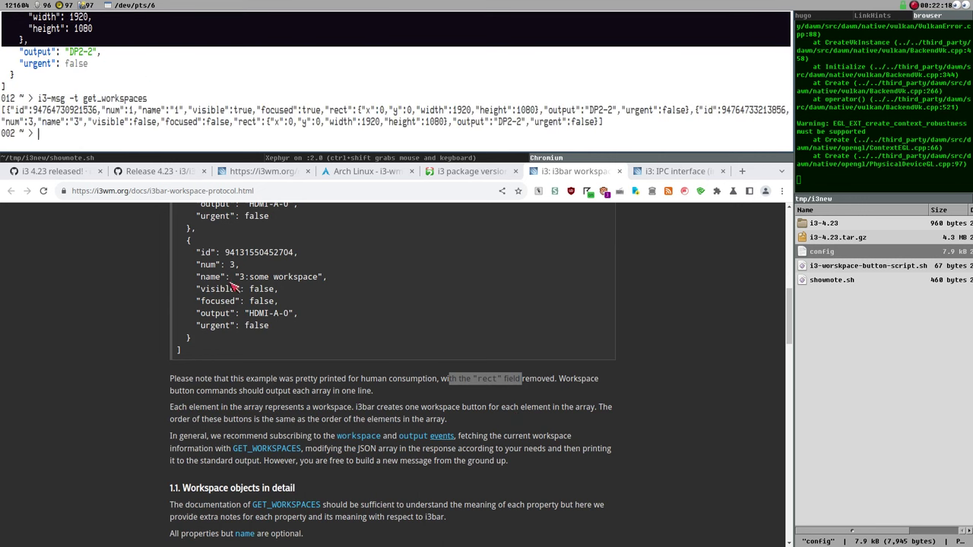
{"action": "left_click_drag", "start_coordinate": [2, 111], "coordinate": [668, 118]}
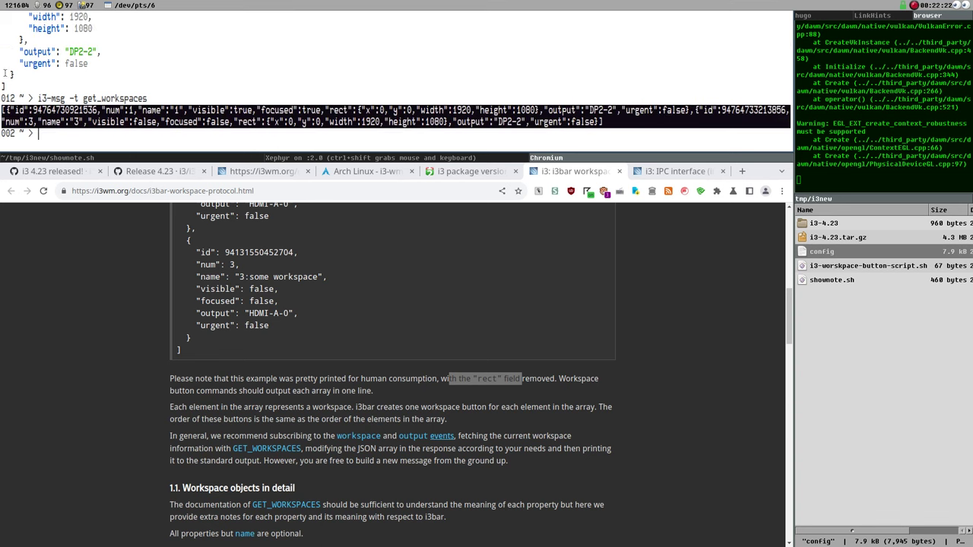
{"action": "left_click_drag", "start_coordinate": [24, 88], "coordinate": [2, 41]}
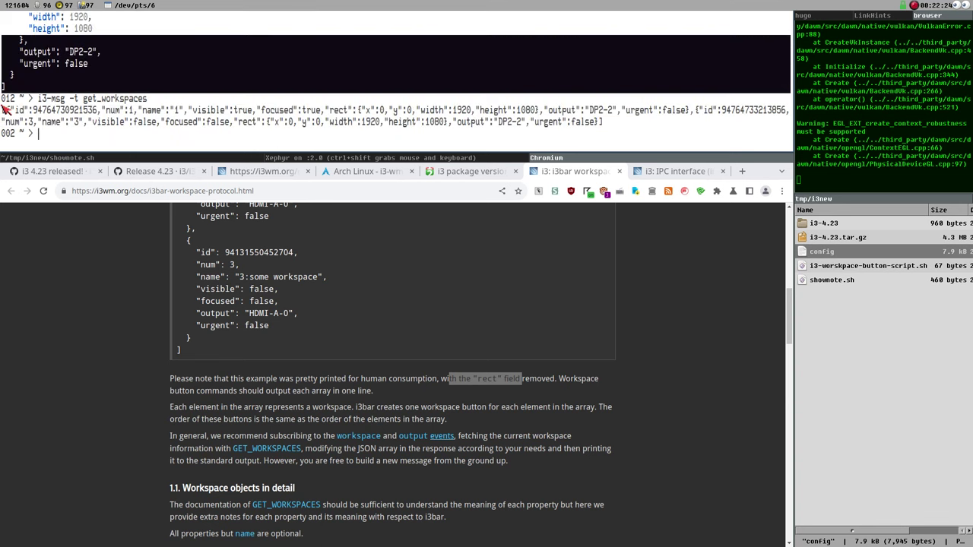
{"action": "left_click_drag", "start_coordinate": [3, 110], "coordinate": [622, 122]}
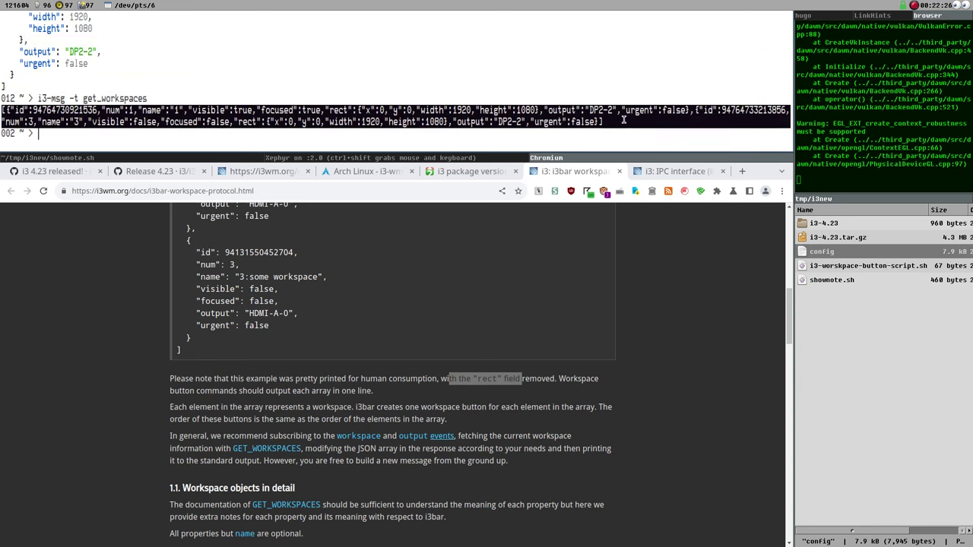
{"action": "left_click", "coordinate": [622, 122]}
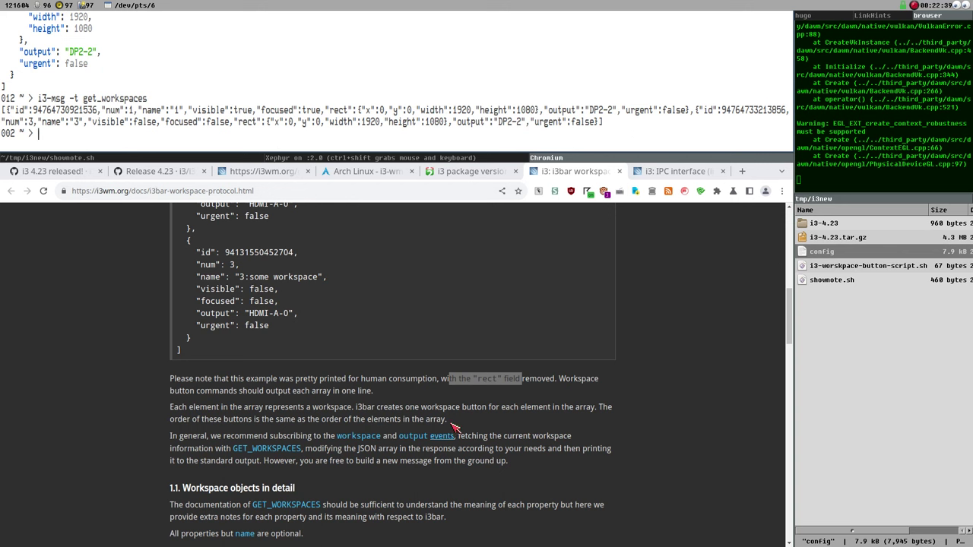
{"action": "scroll", "coordinate": [355, 414], "scroll_direction": "down", "scroll_amount": 3}
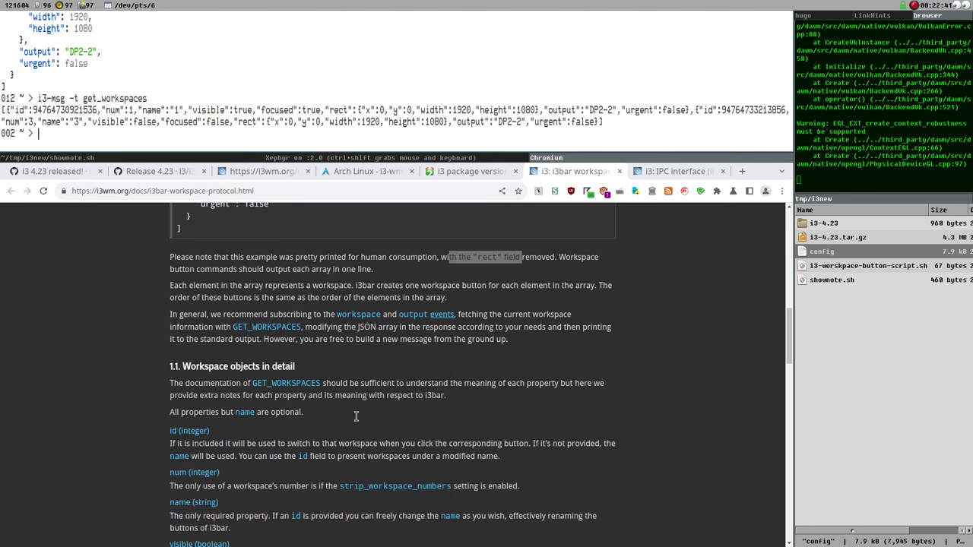
{"action": "scroll", "coordinate": [335, 365], "scroll_direction": "down", "scroll_amount": 3}
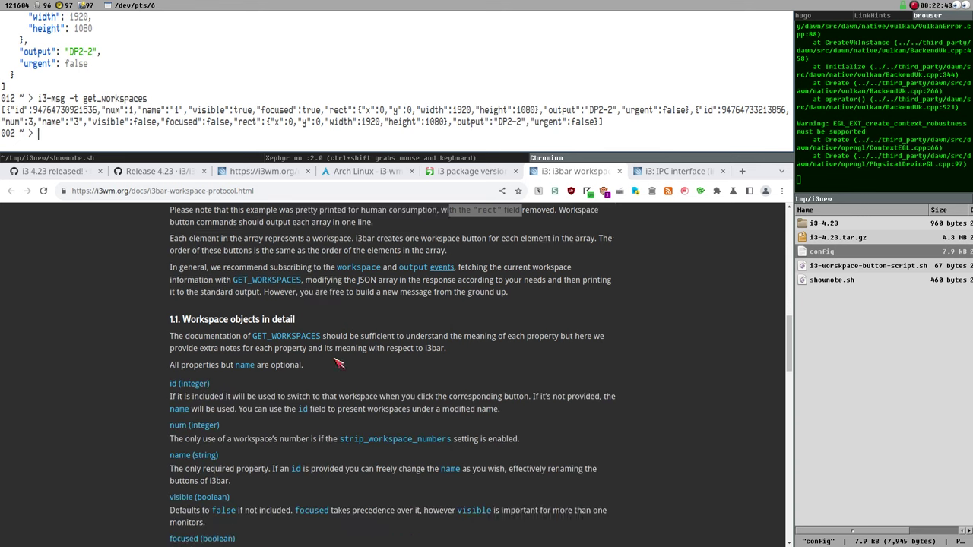
{"action": "scroll", "coordinate": [339, 363], "scroll_direction": "up", "scroll_amount": 2}
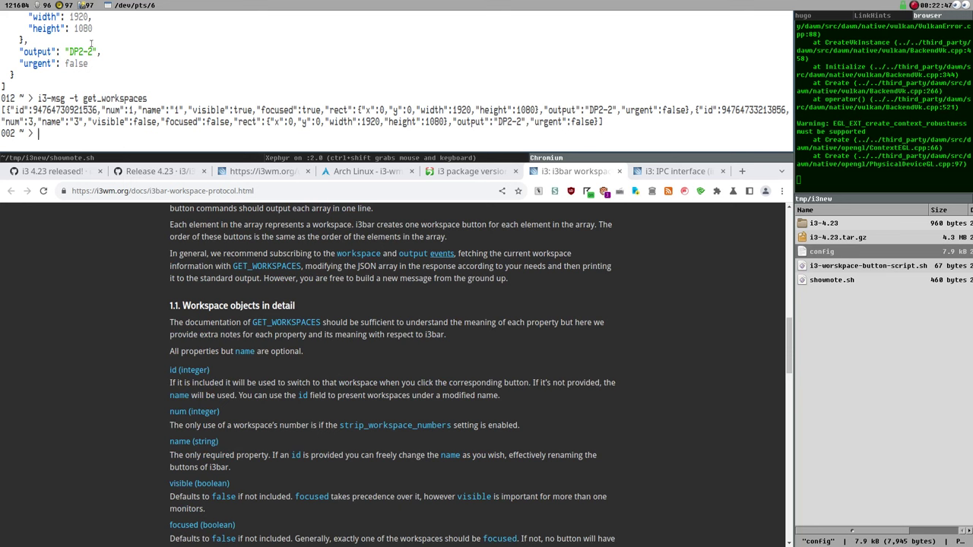
{"action": "scroll", "coordinate": [78, 69], "scroll_direction": "up", "scroll_amount": 5}
{"action": "scroll", "coordinate": [78, 69], "scroll_direction": "up", "scroll_amount": 5}
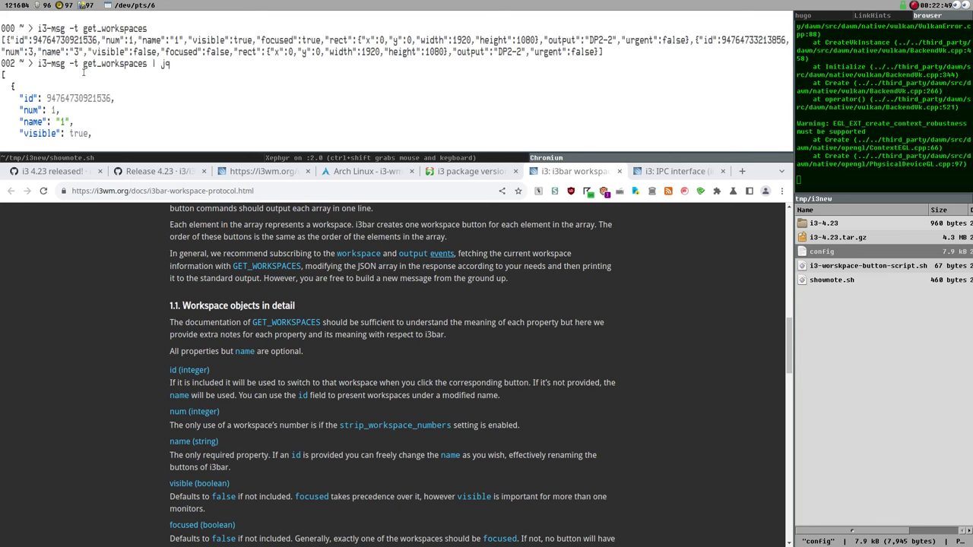
Highlight the id and num property descriptions on the i3bar protocol page
{"action": "scroll", "coordinate": [78, 68], "scroll_direction": "down", "scroll_amount": 2}
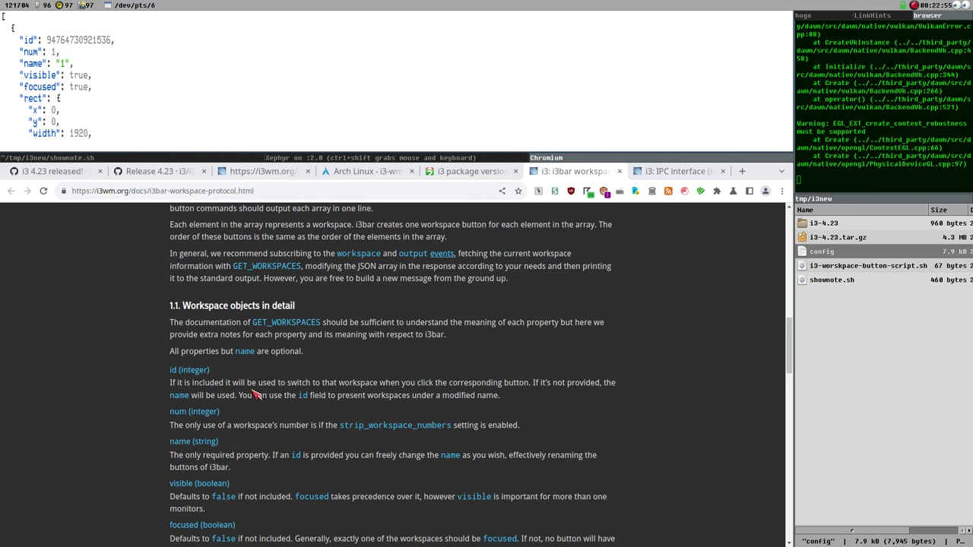
{"action": "left_click_drag", "start_coordinate": [247, 384], "coordinate": [600, 401]}
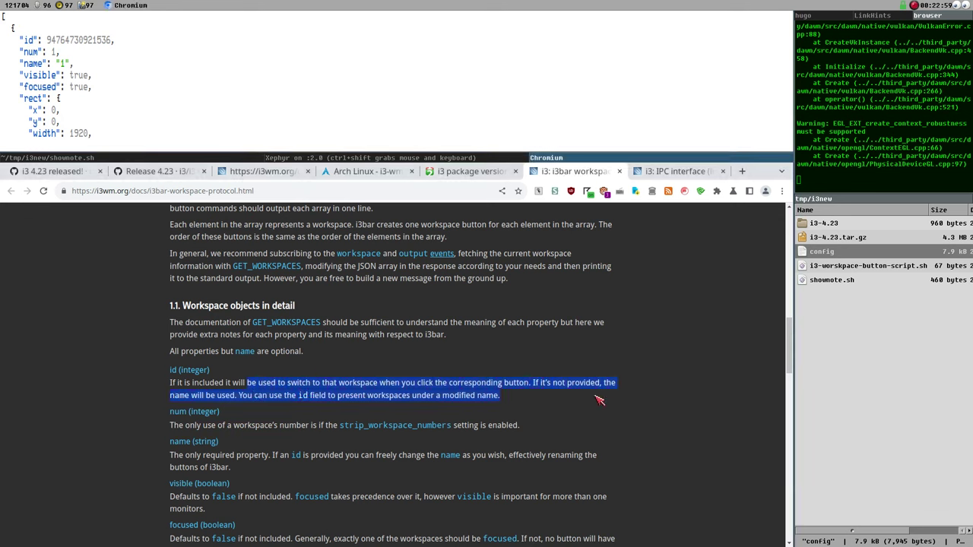
{"action": "left_click", "coordinate": [326, 395]}
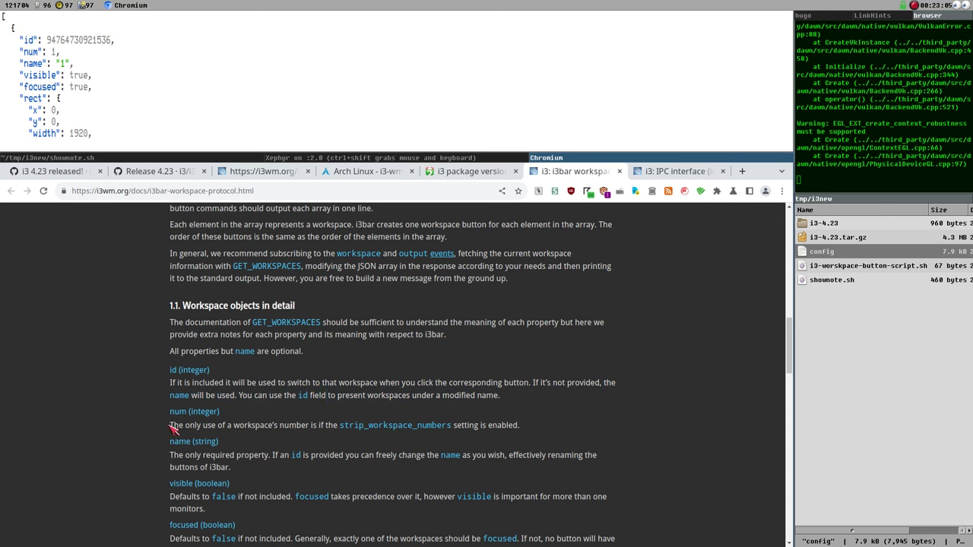
{"action": "left_click_drag", "start_coordinate": [177, 428], "coordinate": [547, 427]}
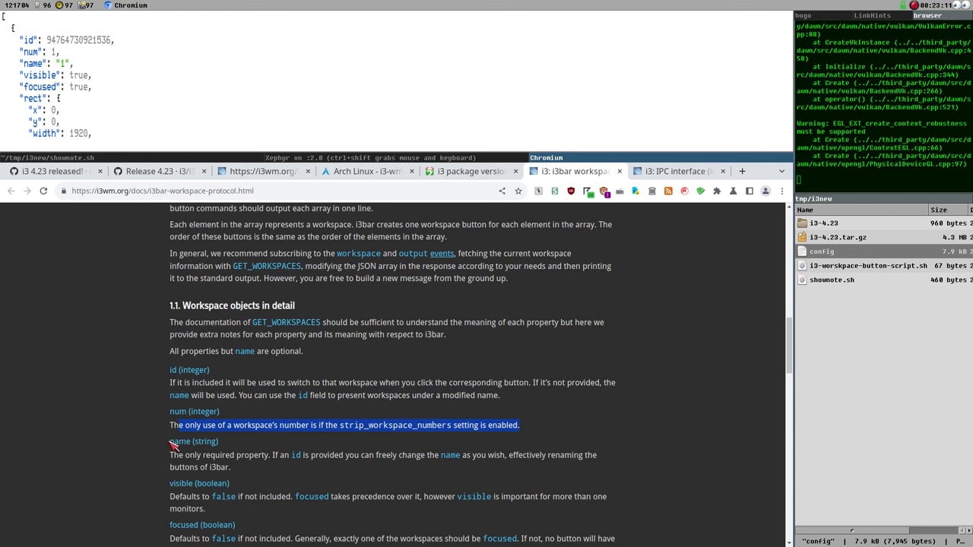
Highlight the name property description, then bring the nested Xephyr i3 session to the front
{"action": "left_click_drag", "start_coordinate": [172, 446], "coordinate": [232, 456]}
{"action": "scroll", "coordinate": [319, 439], "scroll_direction": "up", "scroll_amount": 1}
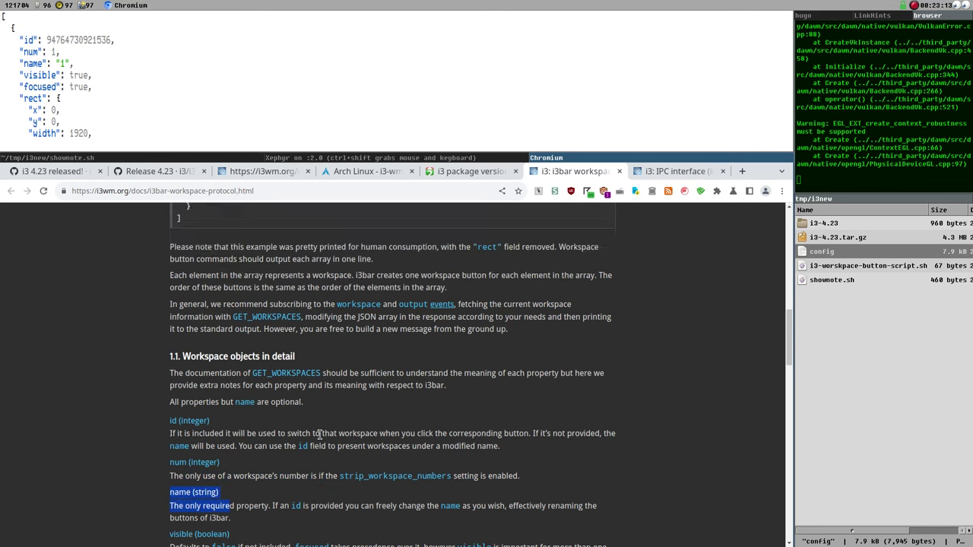
{"action": "scroll", "coordinate": [319, 433], "scroll_direction": "up", "scroll_amount": 5}
{"action": "scroll", "coordinate": [304, 452], "scroll_direction": "down", "scroll_amount": 6}
{"action": "left_click", "coordinate": [211, 462]}
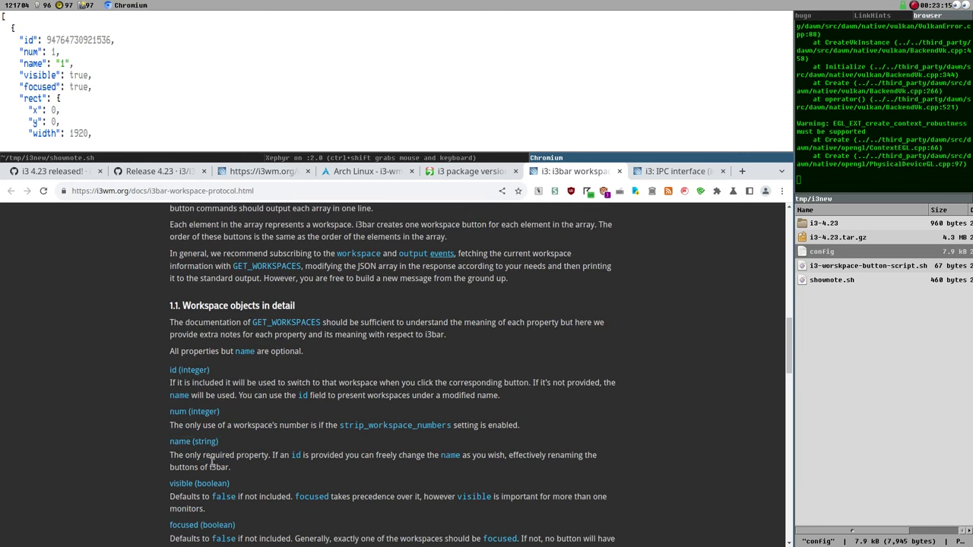
{"action": "left_click", "coordinate": [291, 157]}
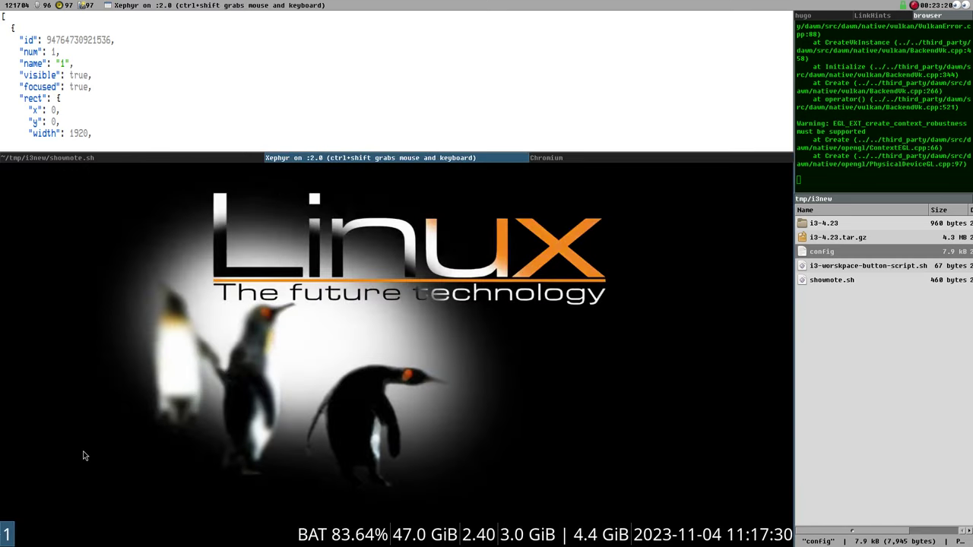
Grab input for the nested i3, open two terminals on workspace 1, and briefly visit workspace 2
{"action": "key", "text": "ctrl+shift"}
{"action": "key", "text": "super+Return"}
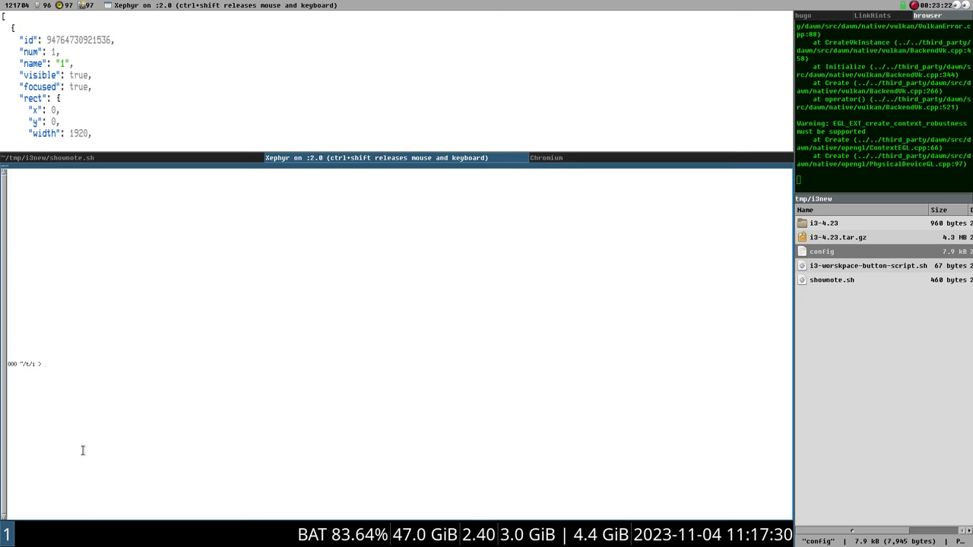
{"action": "key", "text": "super+Return"}
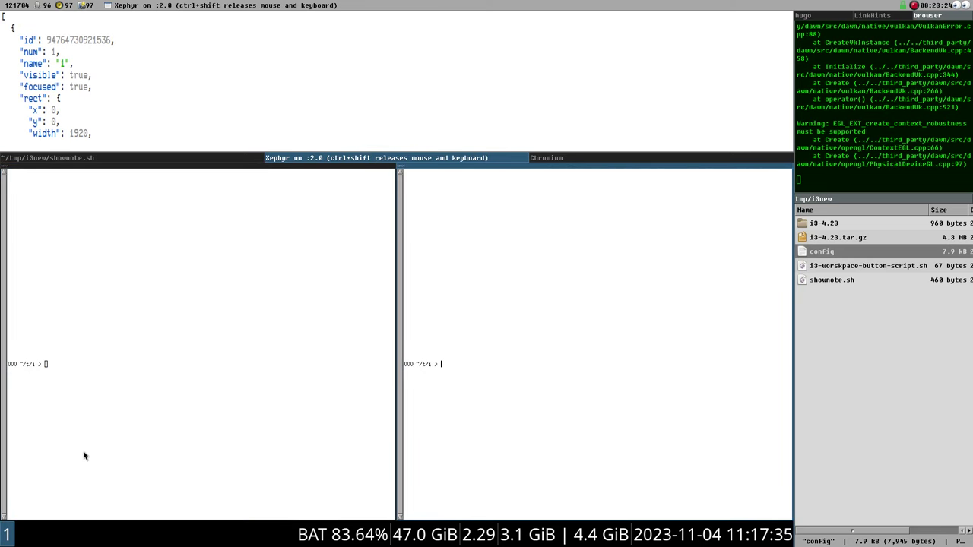
{"action": "key", "text": "super+2"}
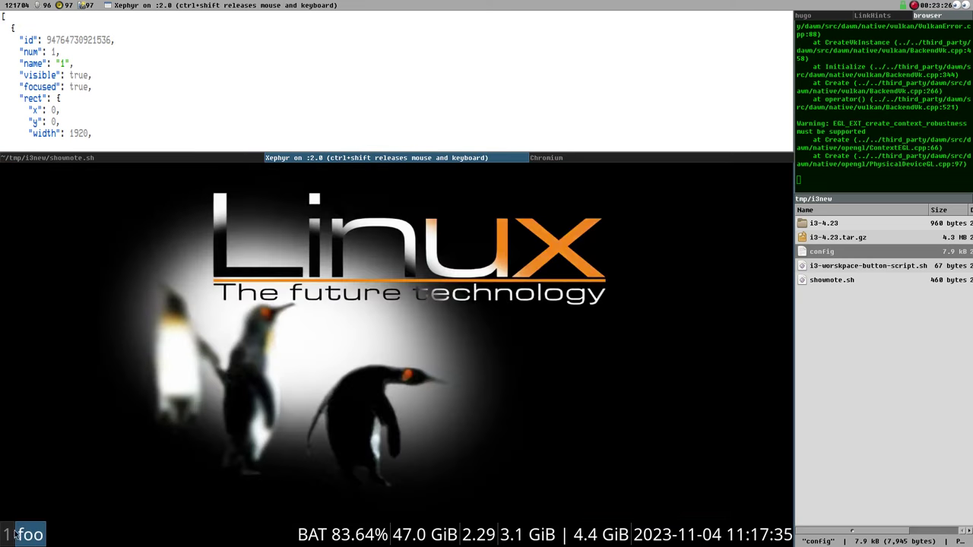
{"action": "key", "text": "super+1"}
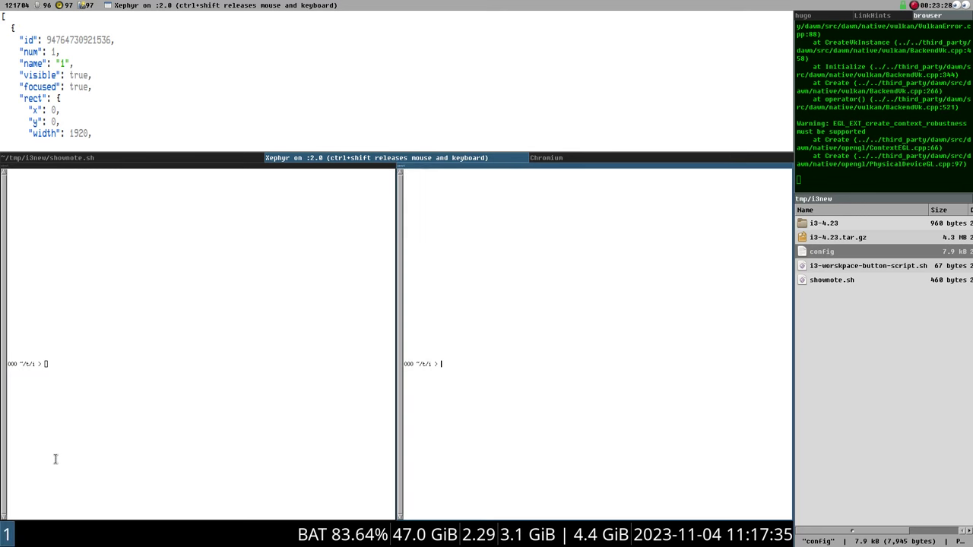
Open terminals on workspace 3 and another new workspace, return to workspace 1 via i3bar, then release input
{"action": "key", "text": "super+3"}
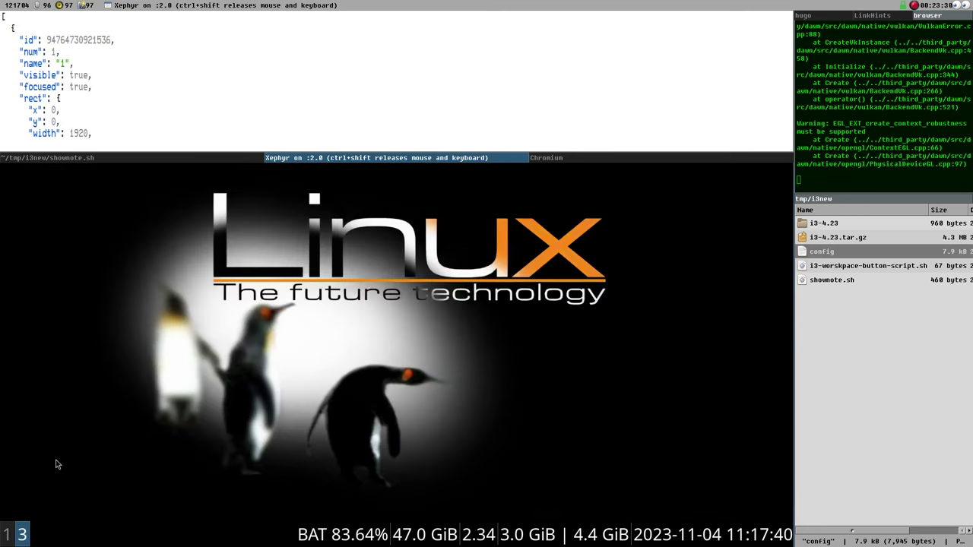
{"action": "key", "text": "super+Return"}
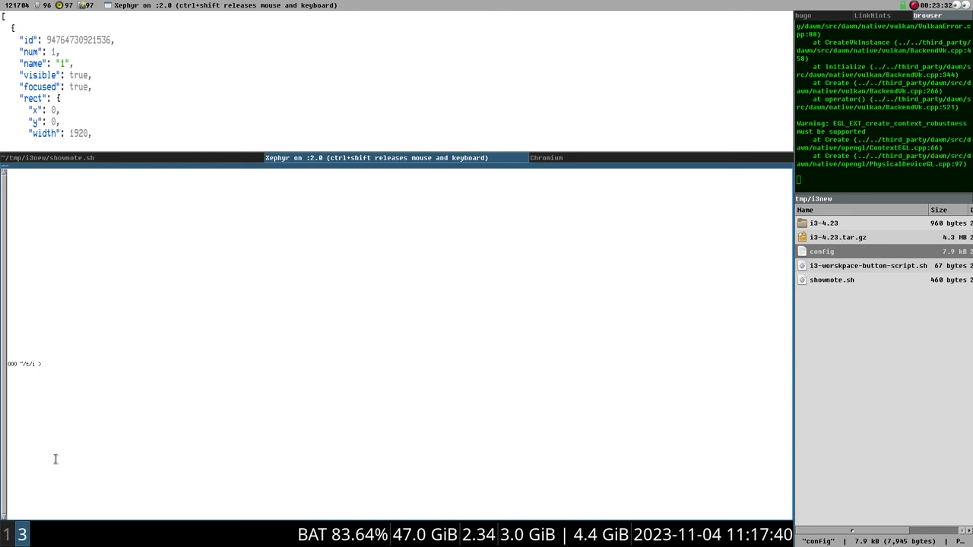
{"action": "key", "text": "super+4"}
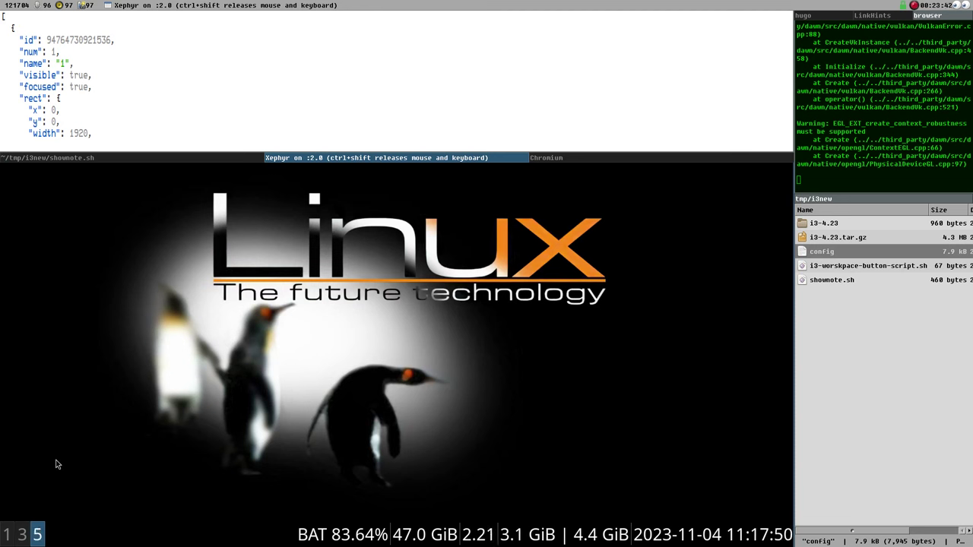
{"action": "key", "text": "super+Return"}
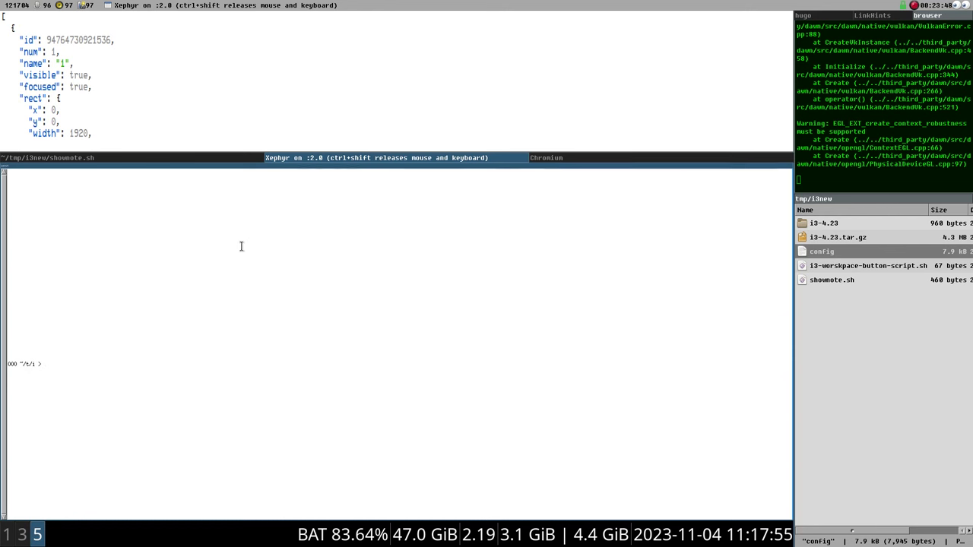
{"action": "left_click", "coordinate": [7, 536]}
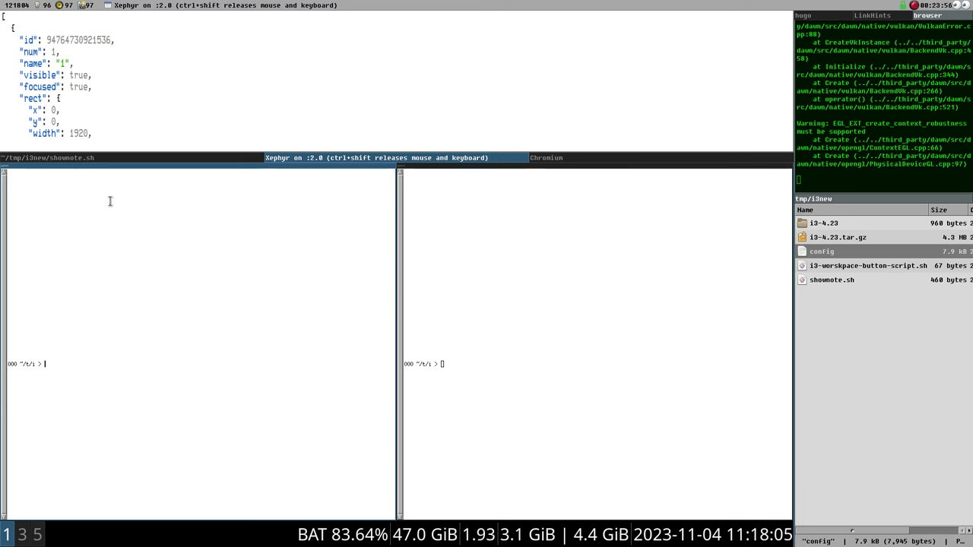
{"action": "key", "text": "ctrl+shift"}
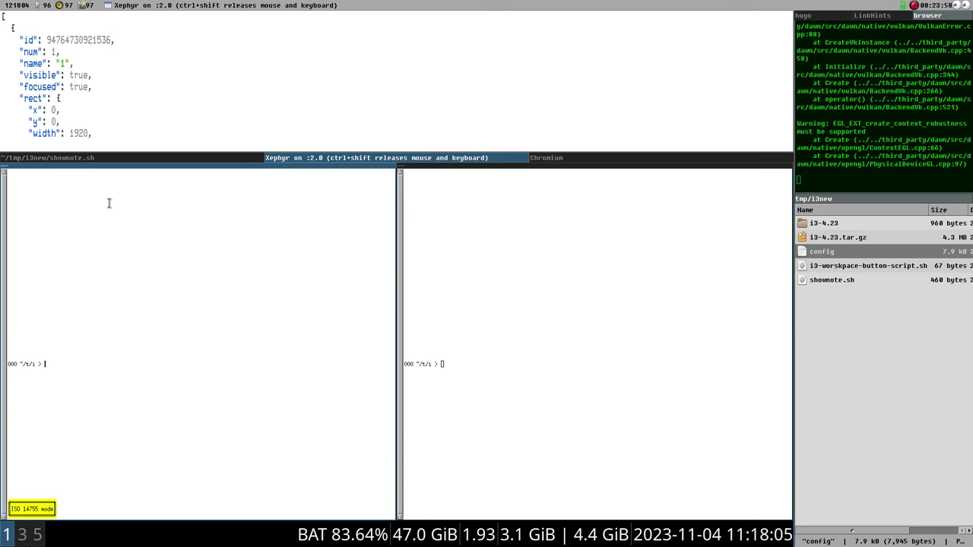
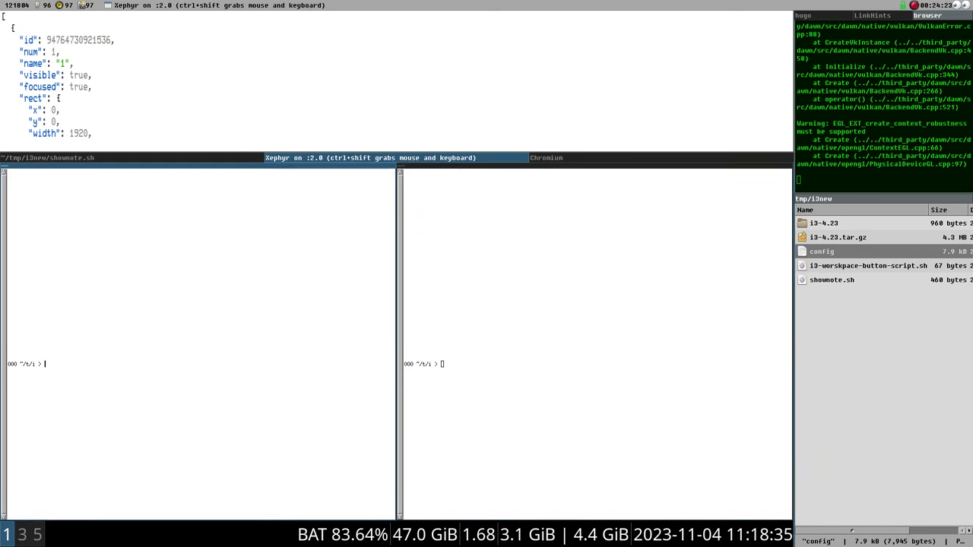
Bring up the i3bar workspace protocol docs and highlight the name value 1 in the JSON output
{"action": "left_click", "coordinate": [561, 160]}
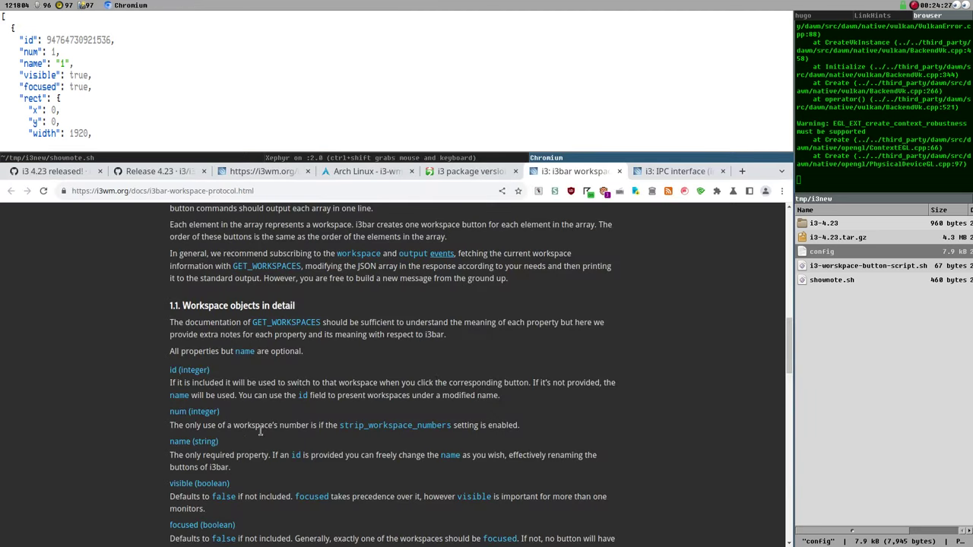
{"action": "scroll", "coordinate": [260, 431], "scroll_direction": "down", "scroll_amount": 2}
{"action": "left_click_drag", "start_coordinate": [170, 381], "coordinate": [231, 384]}
{"action": "scroll", "coordinate": [265, 396], "scroll_direction": "up", "scroll_amount": 8}
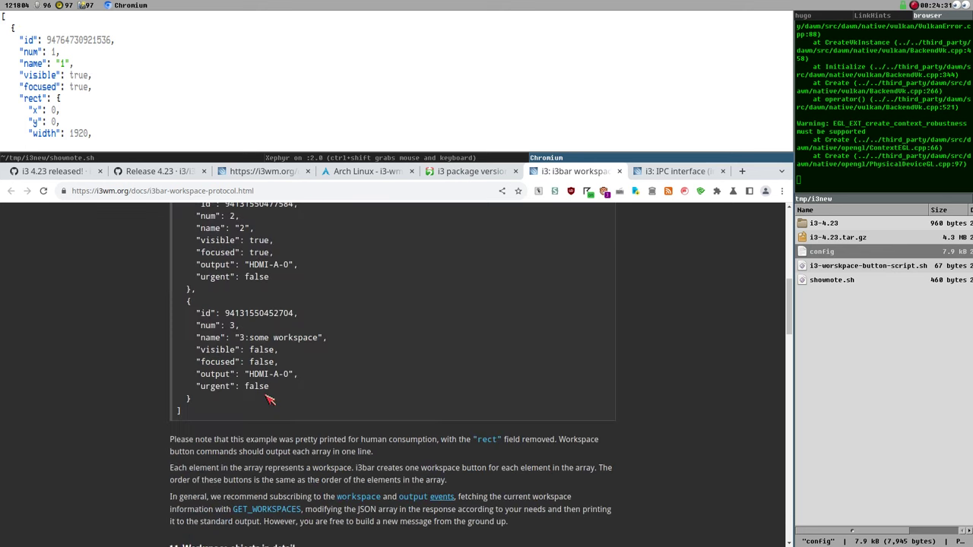
{"action": "left_click_drag", "start_coordinate": [54, 63], "coordinate": [77, 64]}
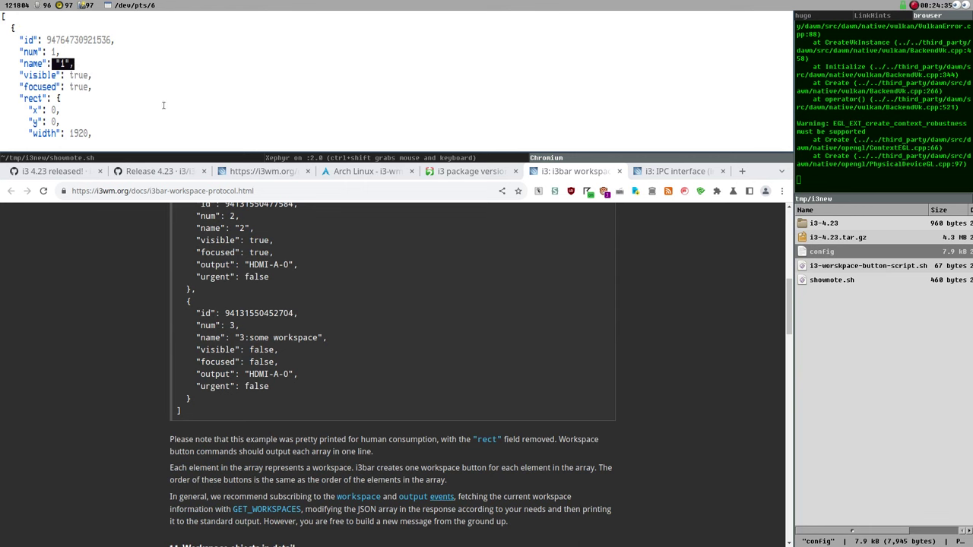
Glance at the nested Xephyr session, then scroll the docs back to the get_workspaces JSON example
{"action": "left_click", "coordinate": [357, 158]}
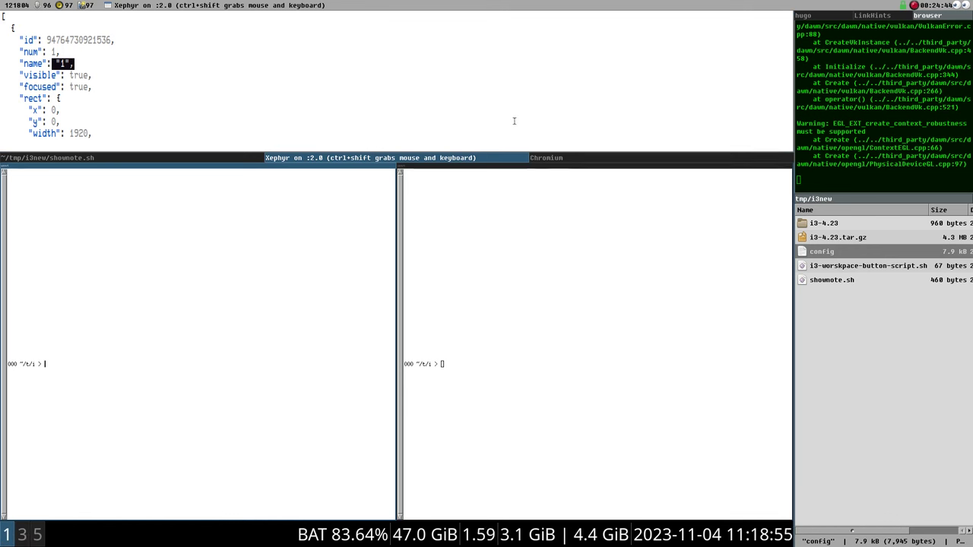
{"action": "left_click", "coordinate": [561, 158]}
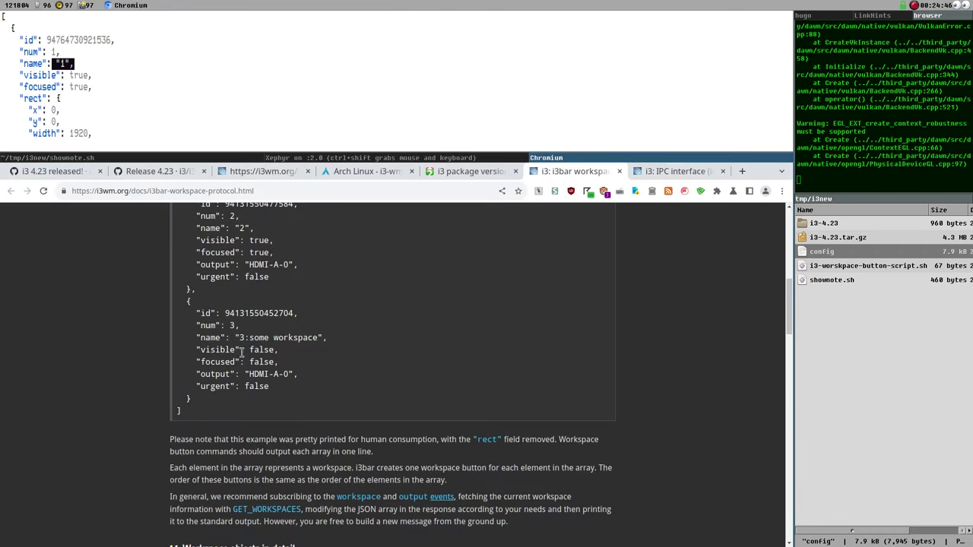
{"action": "scroll", "coordinate": [274, 356], "scroll_direction": "down", "scroll_amount": 3}
{"action": "scroll", "coordinate": [261, 325], "scroll_direction": "down", "scroll_amount": 3}
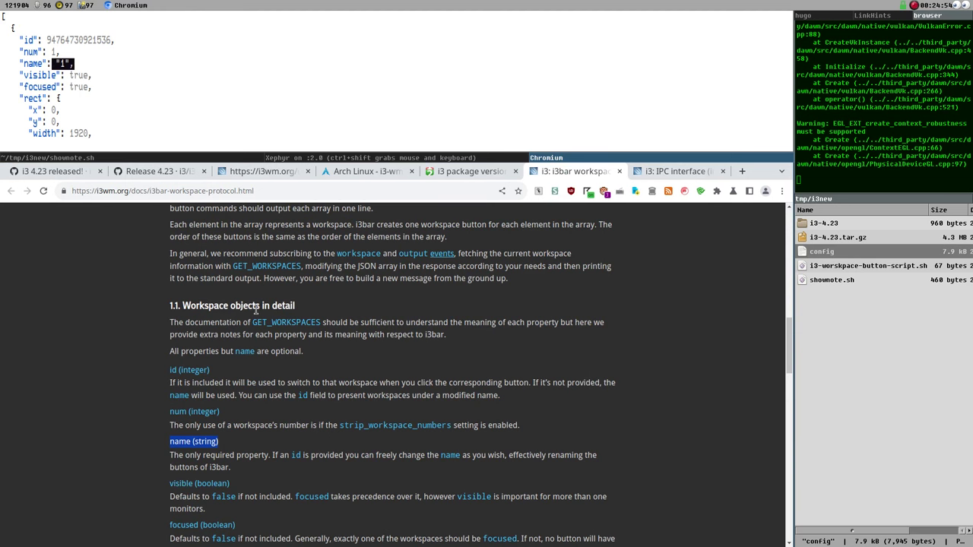
{"action": "scroll", "coordinate": [232, 334], "scroll_direction": "down", "scroll_amount": 2}
{"action": "scroll", "coordinate": [244, 333], "scroll_direction": "down", "scroll_amount": 1}
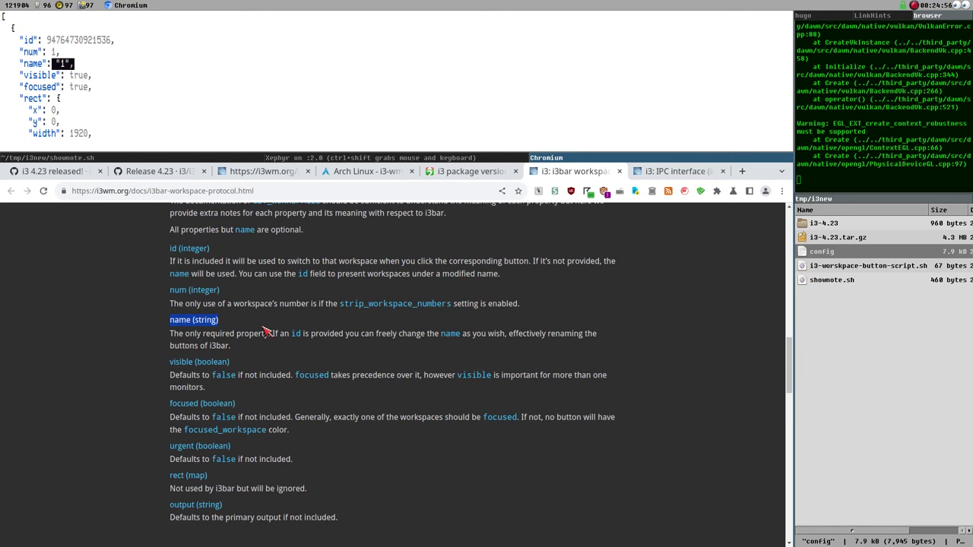
{"action": "scroll", "coordinate": [266, 333], "scroll_direction": "up", "scroll_amount": 4}
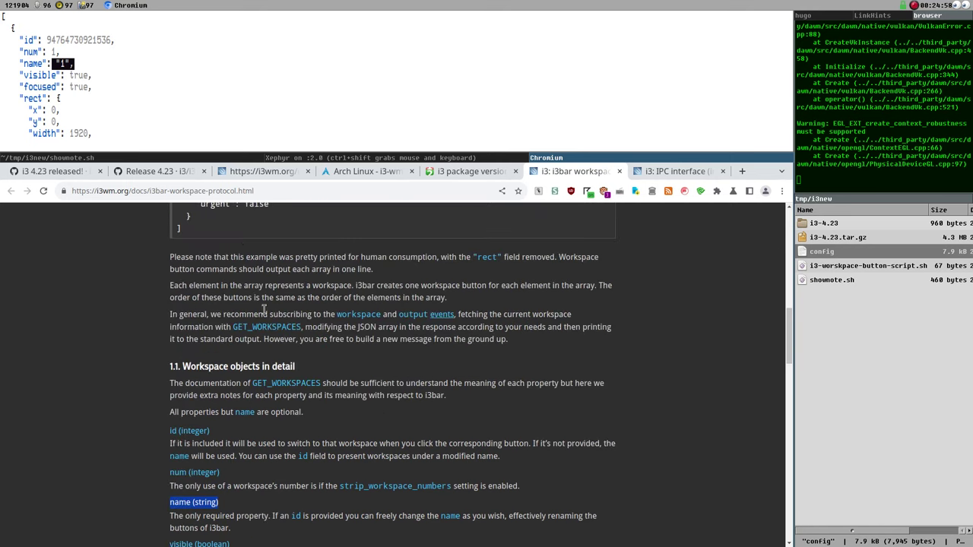
{"action": "scroll", "coordinate": [289, 318], "scroll_direction": "up", "scroll_amount": 4}
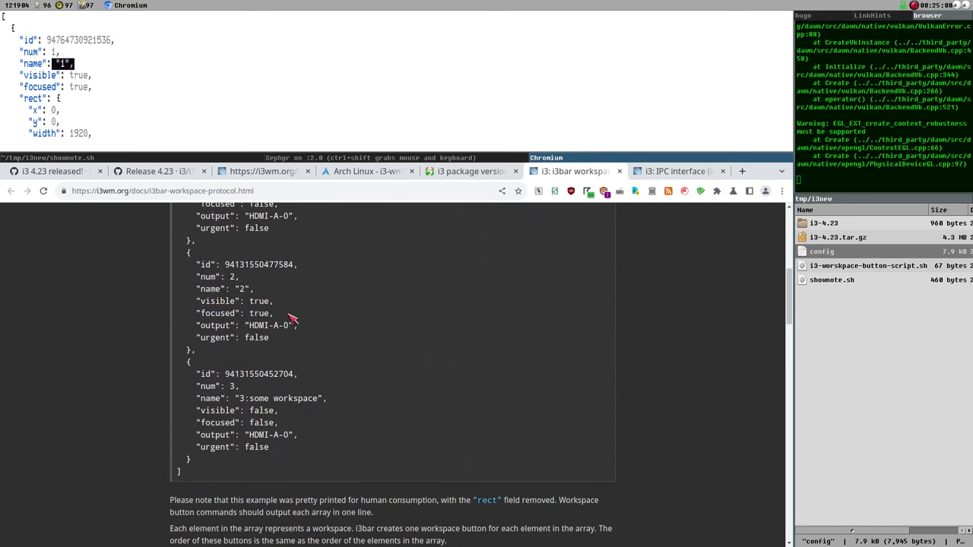
Highlight the first workspace object in the docs' example JSON array
{"action": "scroll", "coordinate": [296, 319], "scroll_direction": "up", "scroll_amount": 3}
{"action": "scroll", "coordinate": [217, 335], "scroll_direction": "down", "scroll_amount": 1}
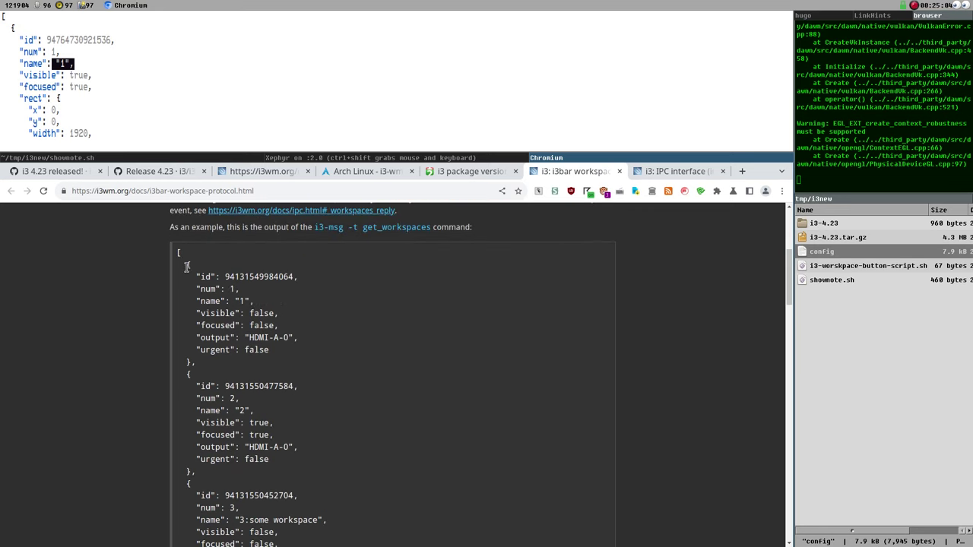
{"action": "left_click_drag", "start_coordinate": [188, 262], "coordinate": [286, 364]}
Highlight the visible (boolean) field heading, its default false, and the word focused
{"action": "scroll", "coordinate": [308, 358], "scroll_direction": "down", "scroll_amount": 15}
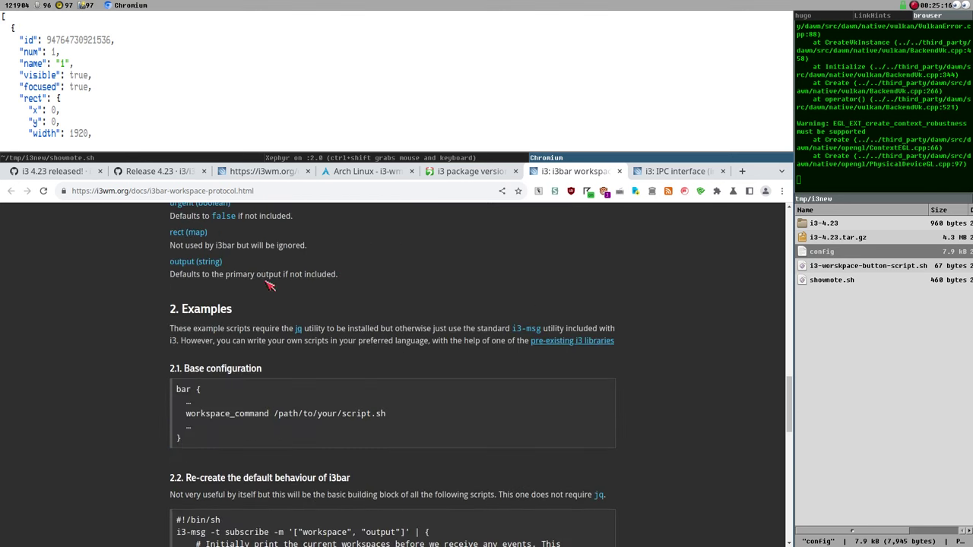
{"action": "scroll", "coordinate": [289, 312], "scroll_direction": "up", "scroll_amount": 3}
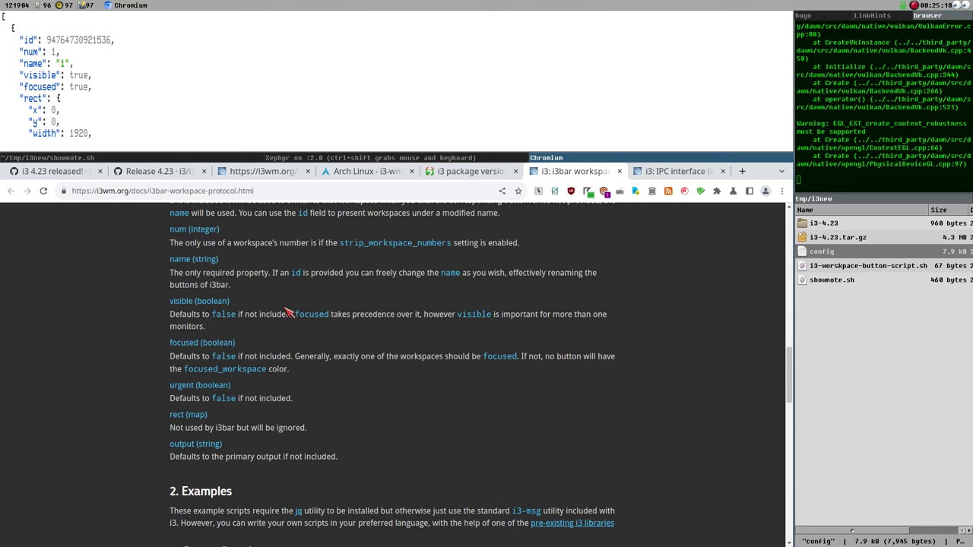
{"action": "scroll", "coordinate": [222, 302], "scroll_direction": "up", "scroll_amount": 1}
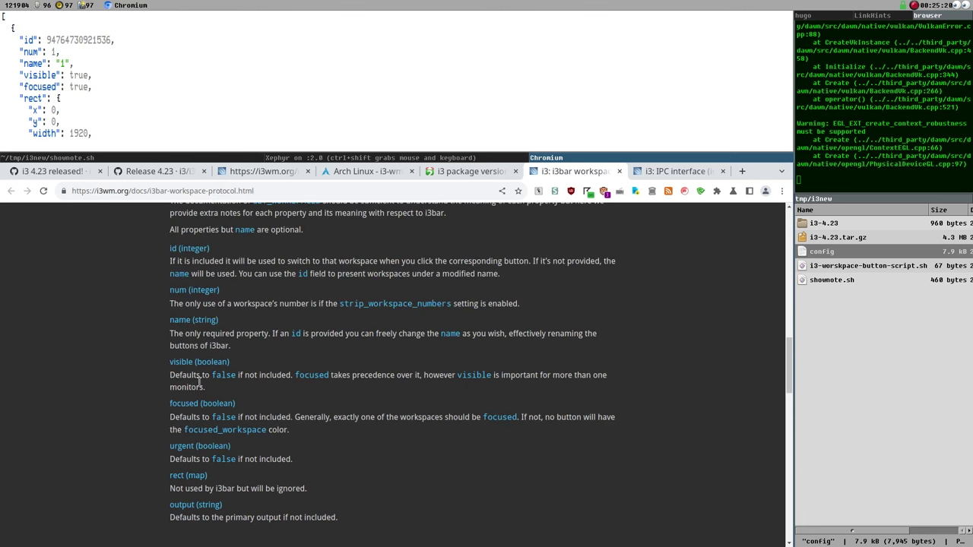
{"action": "left_click_drag", "start_coordinate": [186, 362], "coordinate": [236, 368]}
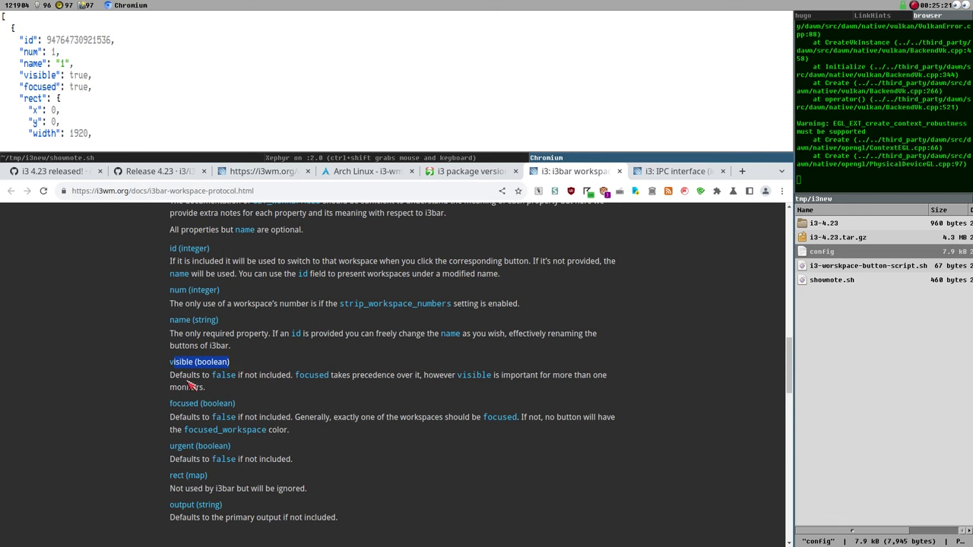
{"action": "double_click", "coordinate": [220, 376]}
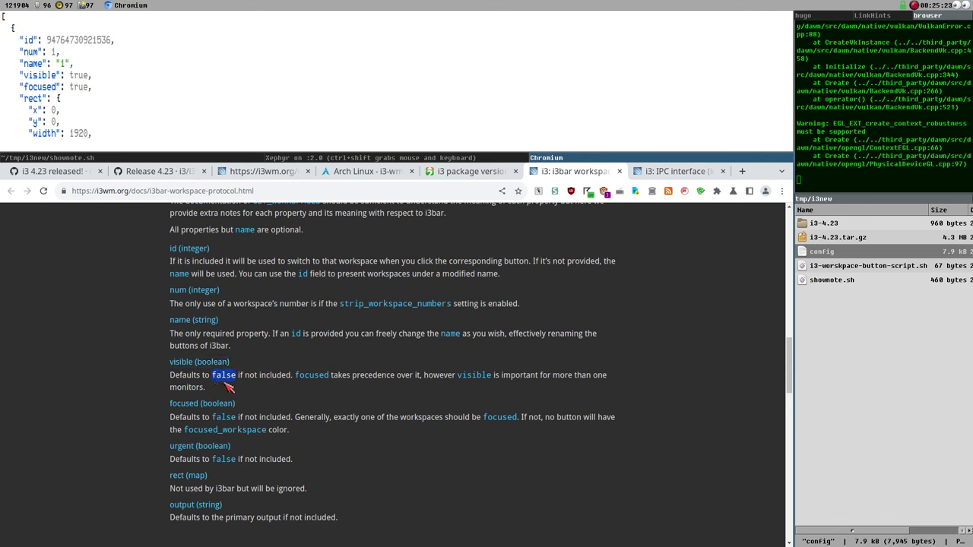
{"action": "double_click", "coordinate": [312, 375]}
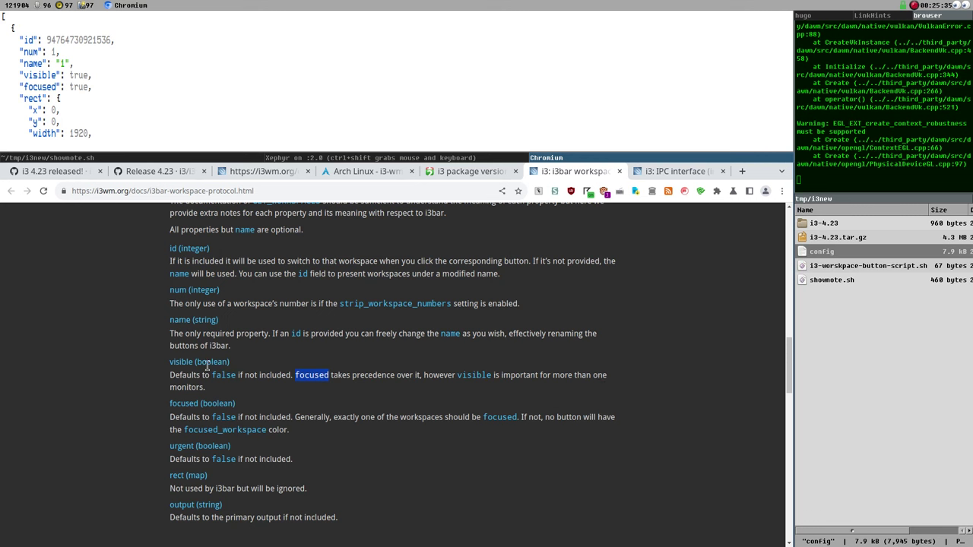
{"action": "double_click", "coordinate": [185, 363]}
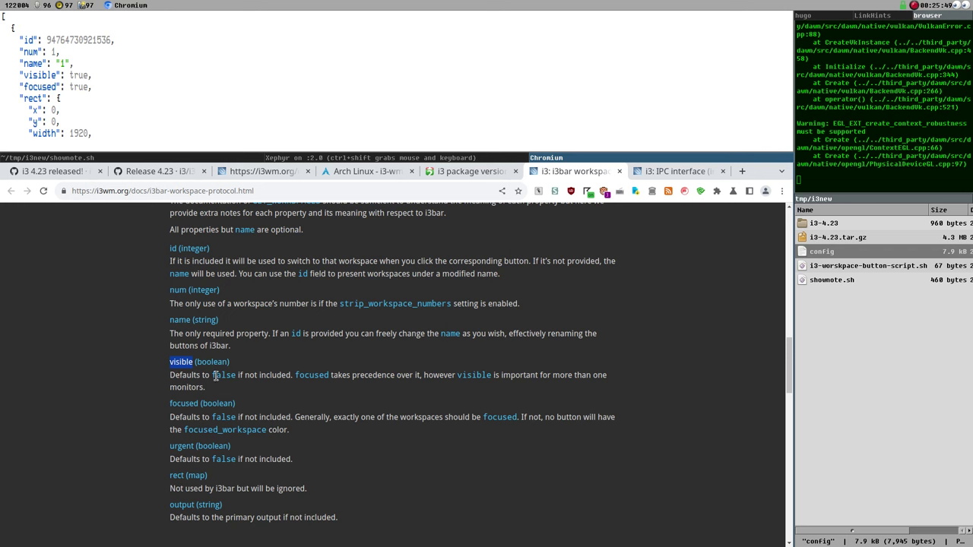
Peek at the Xephyr session, then scroll the docs further through the field descriptions
{"action": "left_click", "coordinate": [395, 158]}
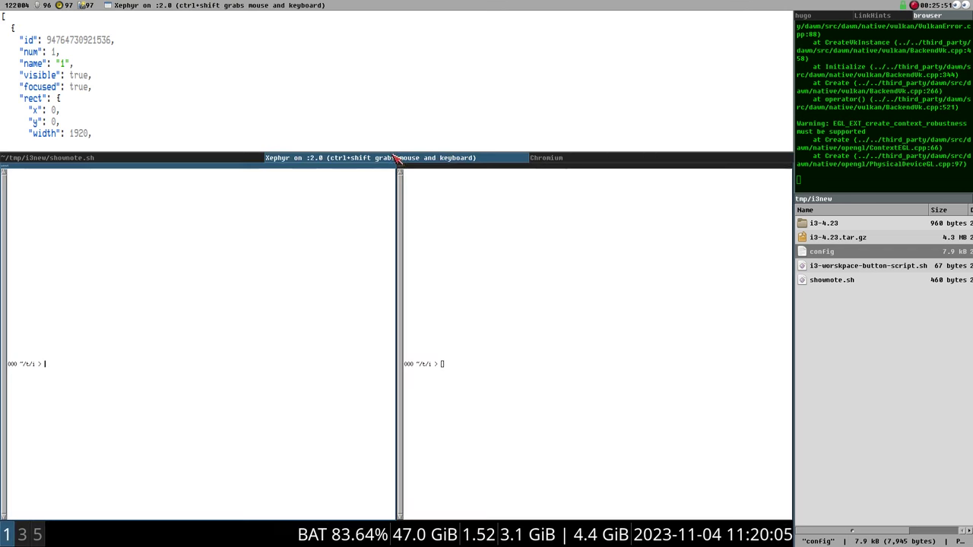
{"action": "left_click", "coordinate": [547, 160]}
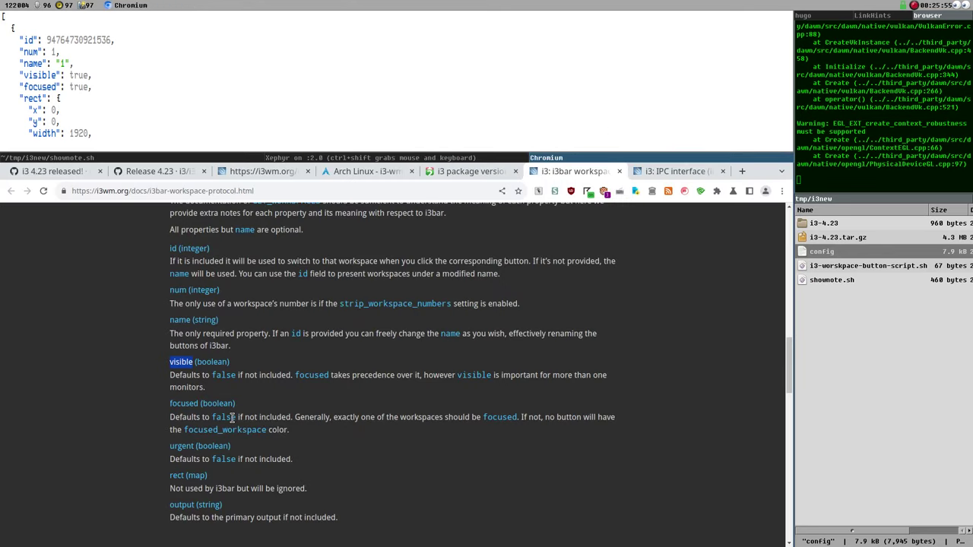
{"action": "scroll", "coordinate": [233, 418], "scroll_direction": "down", "scroll_amount": 2}
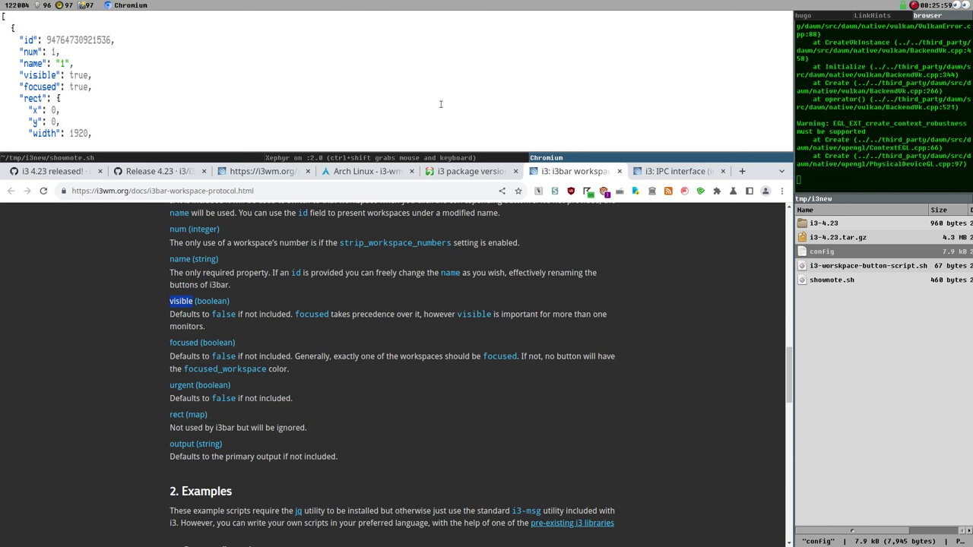
In the nested i3, switch to workspace 3 and back to 1, then return to the docs
{"action": "left_click", "coordinate": [407, 161]}
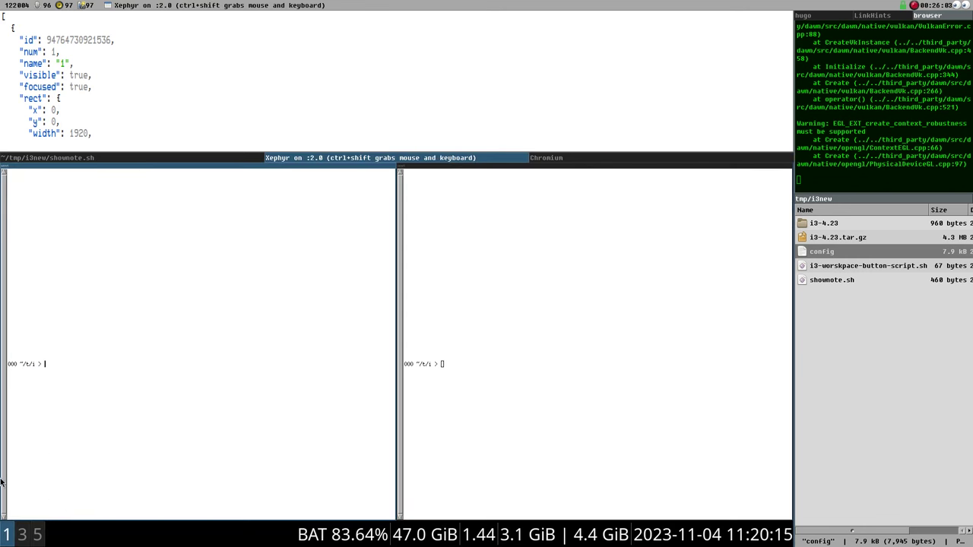
{"action": "left_click", "coordinate": [24, 537]}
{"action": "left_click", "coordinate": [23, 537]}
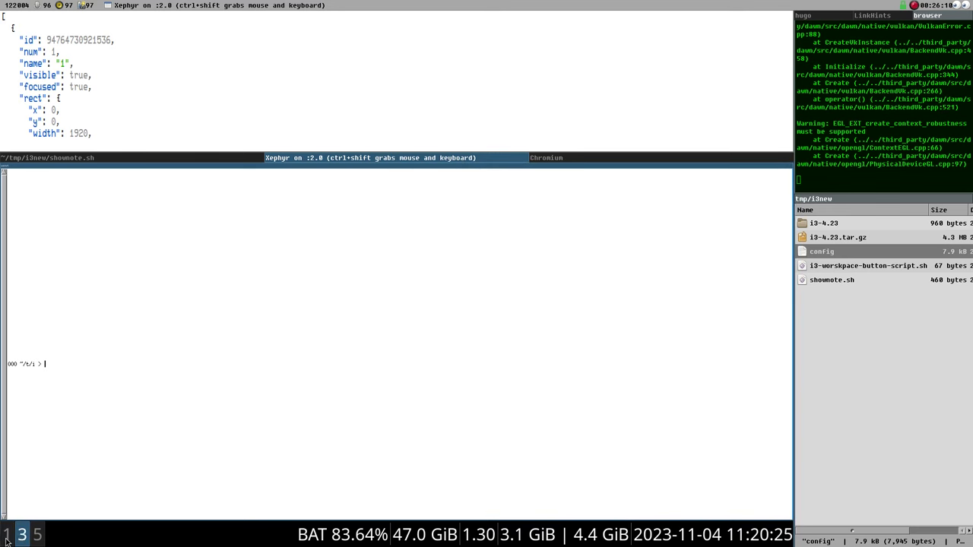
{"action": "left_click", "coordinate": [206, 158]}
{"action": "left_click", "coordinate": [546, 159]}
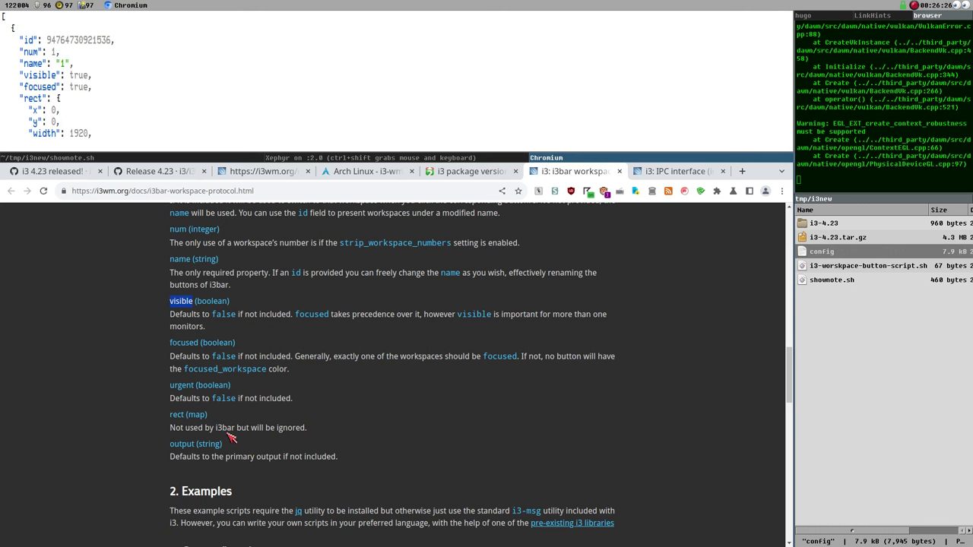
Highlight the note that rect is ignored and the rect block in the JSON output
{"action": "left_click_drag", "start_coordinate": [168, 428], "coordinate": [318, 439]}
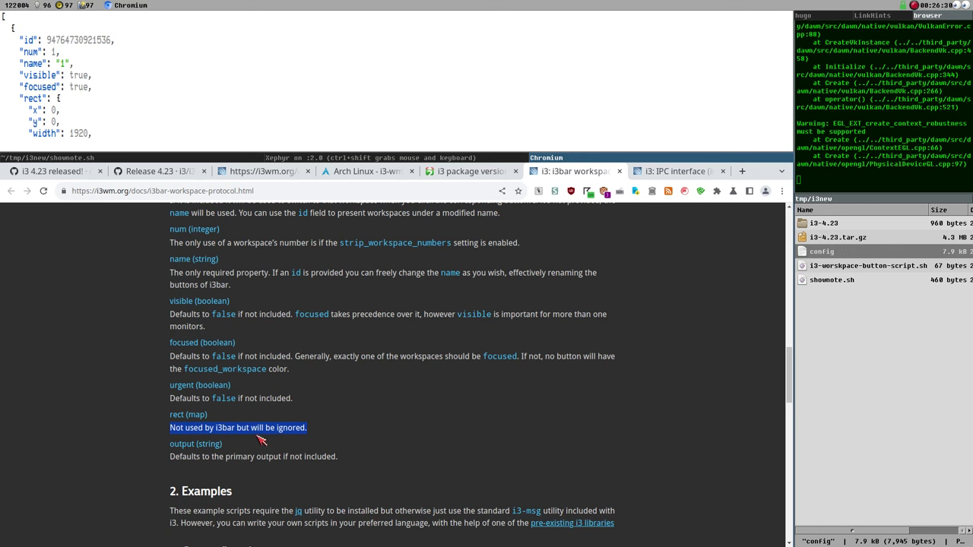
{"action": "left_click_drag", "start_coordinate": [168, 414], "coordinate": [346, 435]}
{"action": "scroll", "coordinate": [59, 102], "scroll_direction": "down", "scroll_amount": 2}
{"action": "left_click_drag", "start_coordinate": [18, 38], "coordinate": [108, 97]}
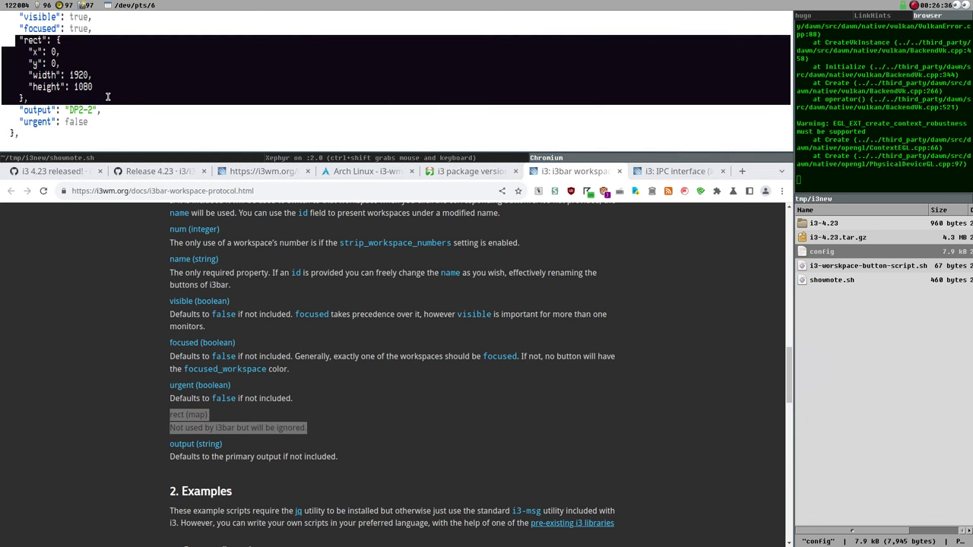
Compare the output field's primary default with the DP2-2 output value in the JSON
{"action": "left_click", "coordinate": [172, 464]}
{"action": "left_click_drag", "start_coordinate": [172, 462], "coordinate": [345, 467]}
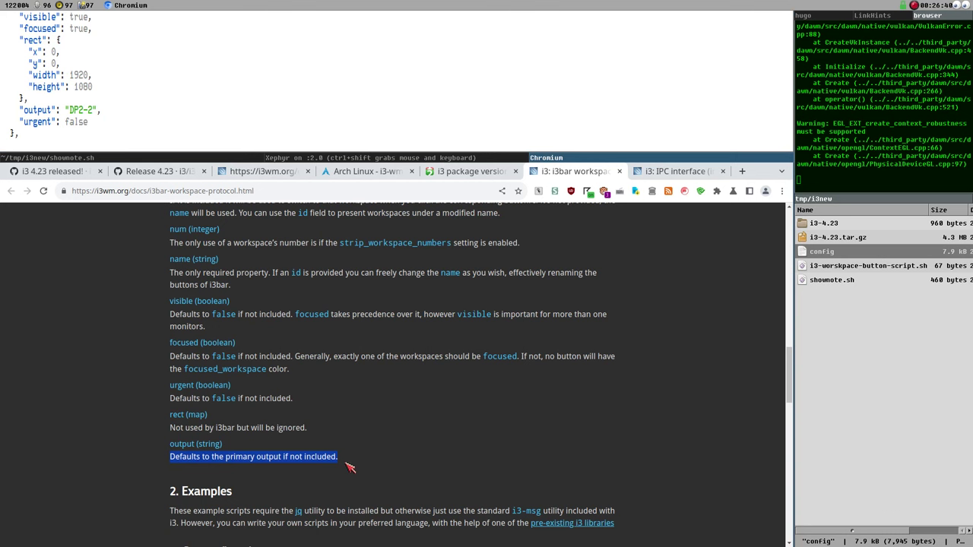
{"action": "left_click_drag", "start_coordinate": [18, 111], "coordinate": [116, 112]}
{"action": "left_click", "coordinate": [79, 112]}
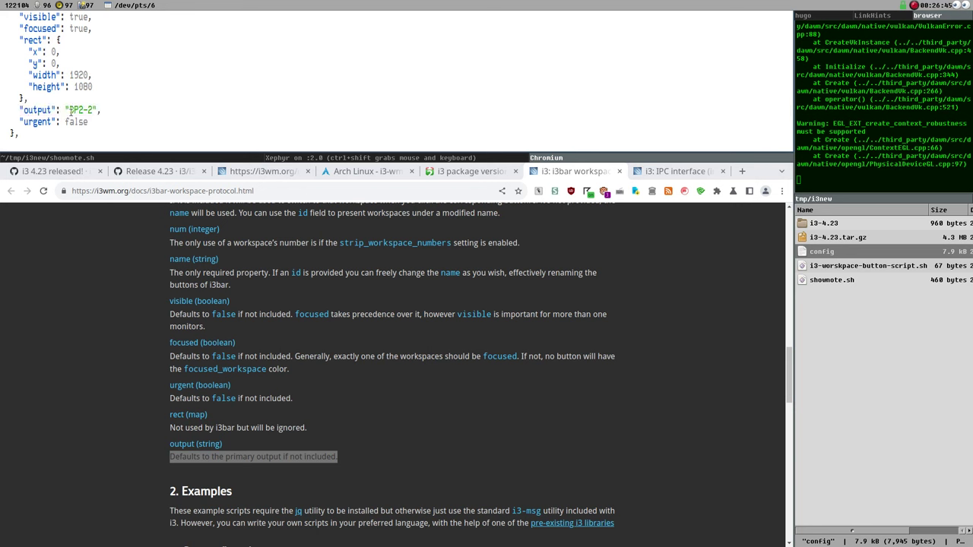
{"action": "double_click", "coordinate": [80, 111]}
{"action": "left_click", "coordinate": [105, 211]}
{"action": "left_click", "coordinate": [72, 109]}
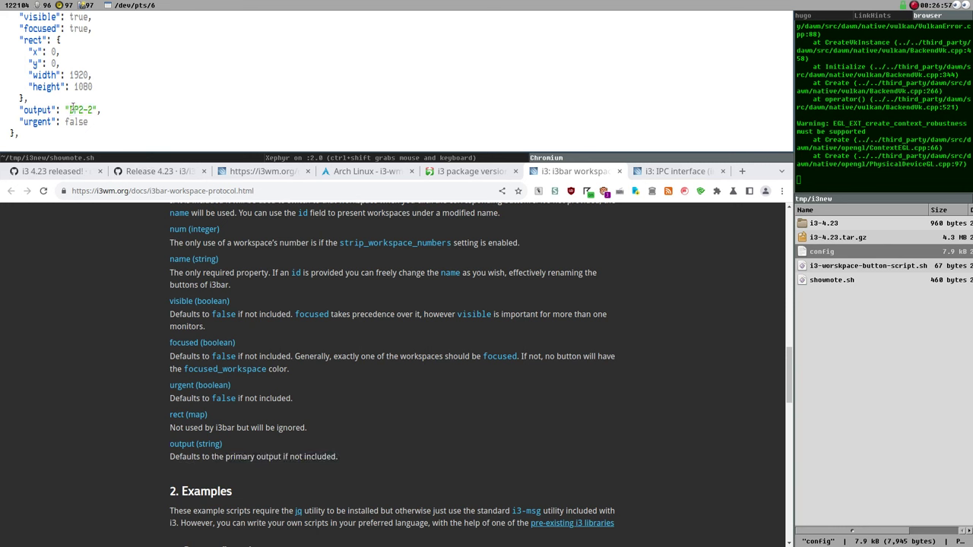
{"action": "left_click_drag", "start_coordinate": [67, 110], "coordinate": [95, 111]}
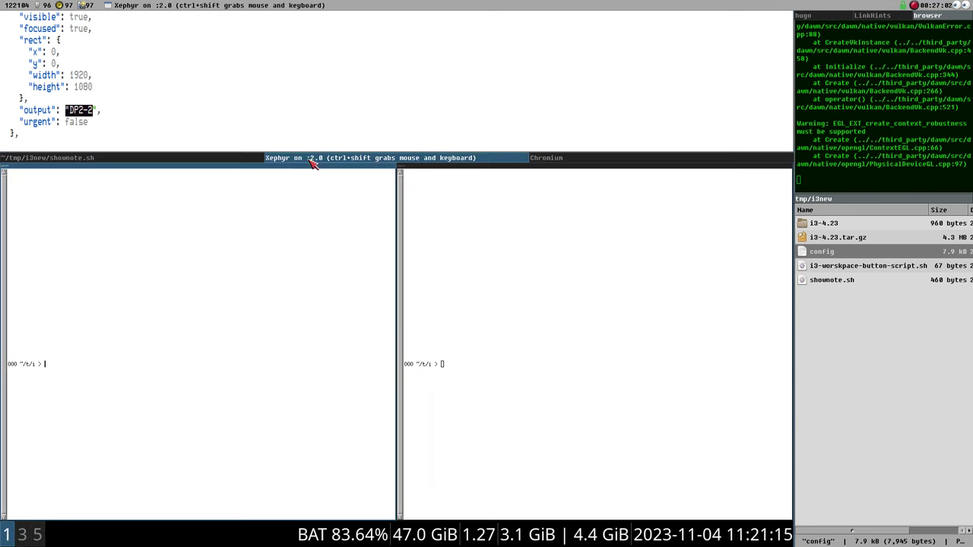
{"action": "left_click", "coordinate": [312, 158]}
Scroll the docs to the Examples section and highlight the workspace_command /path/to/your/script.sh line
{"action": "left_click", "coordinate": [174, 159]}
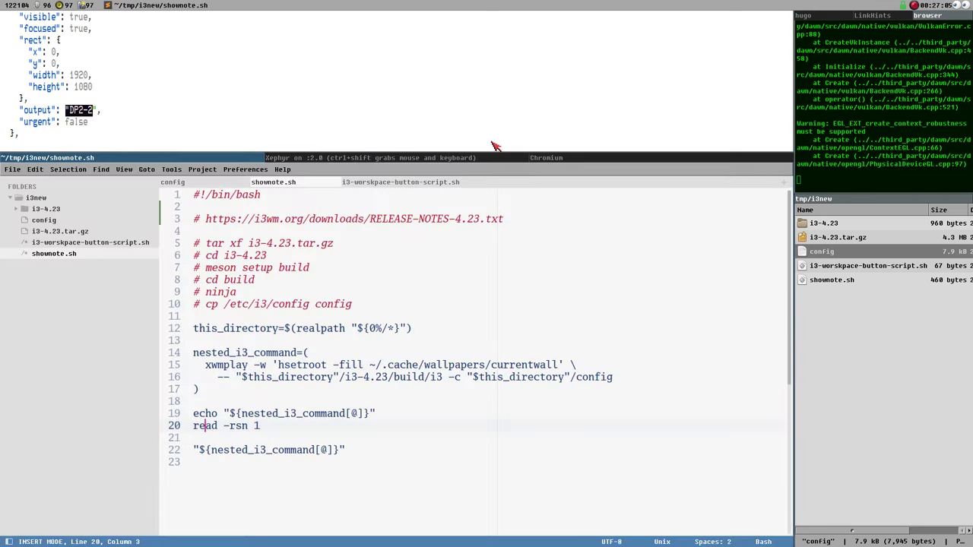
{"action": "left_click", "coordinate": [545, 159]}
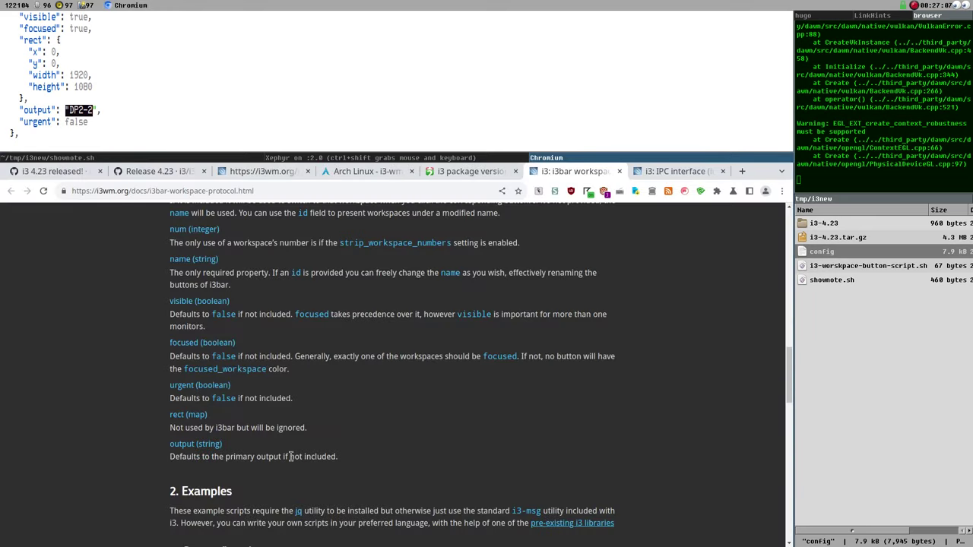
{"action": "scroll", "coordinate": [312, 460], "scroll_direction": "down", "scroll_amount": 2}
{"action": "scroll", "coordinate": [272, 363], "scroll_direction": "down", "scroll_amount": 6}
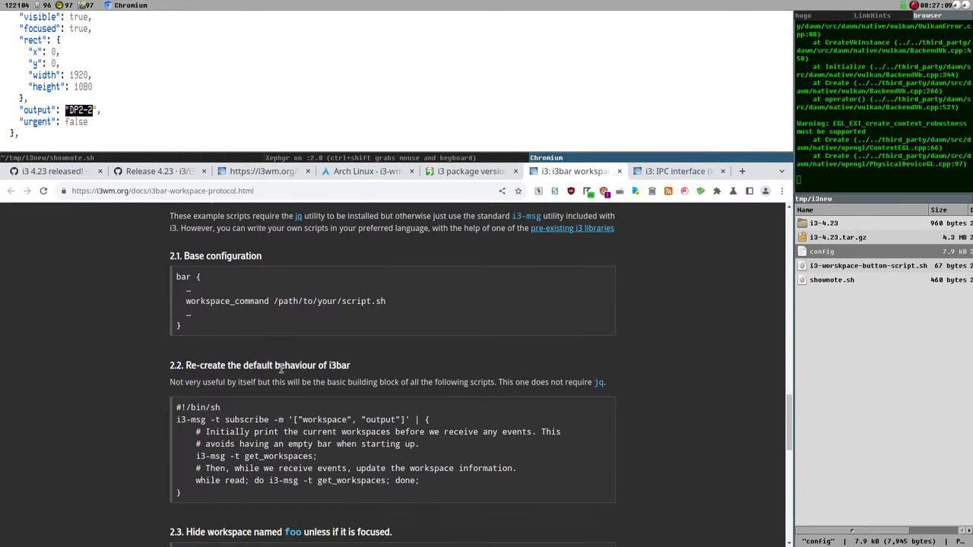
{"action": "scroll", "coordinate": [350, 243], "scroll_direction": "up", "scroll_amount": 4}
{"action": "scroll", "coordinate": [403, 320], "scroll_direction": "down", "scroll_amount": 3}
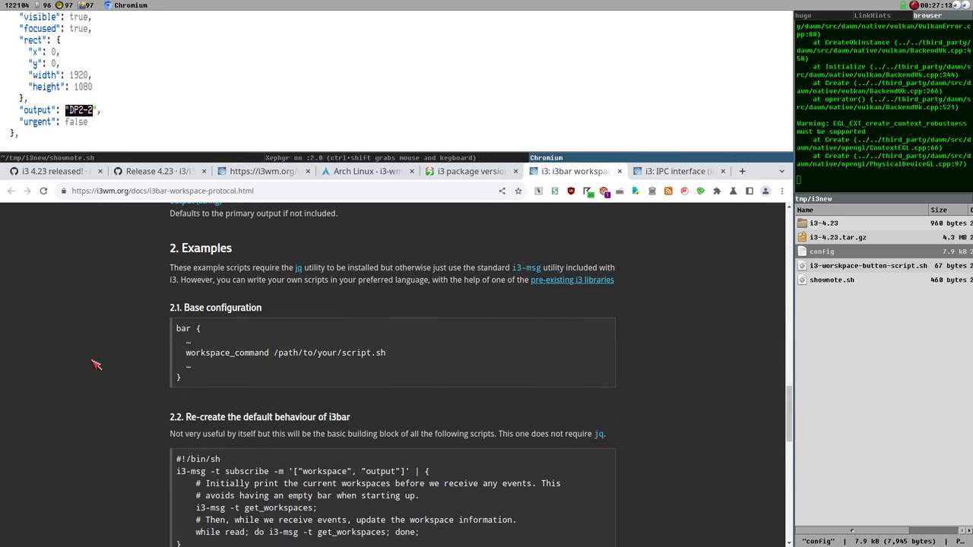
{"action": "scroll", "coordinate": [283, 285], "scroll_direction": "down", "scroll_amount": 3}
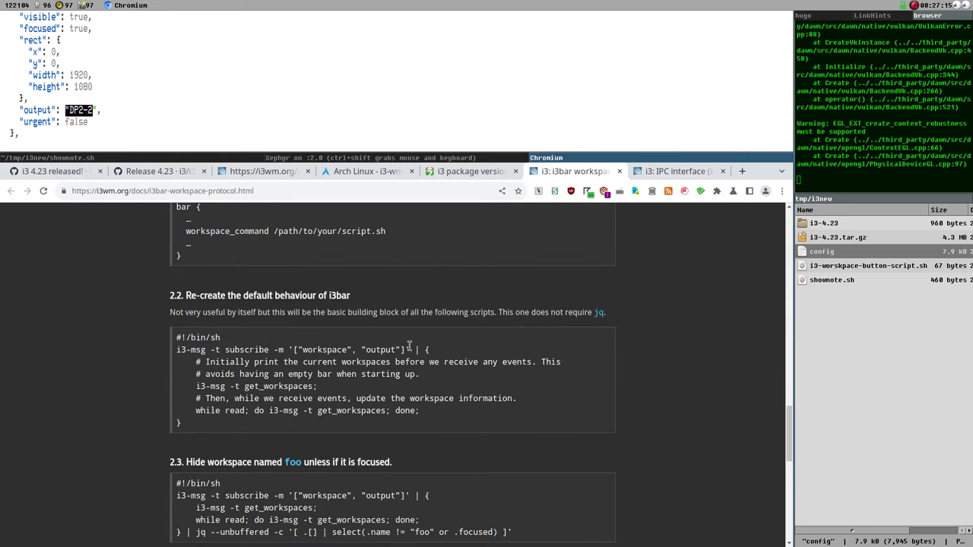
{"action": "scroll", "coordinate": [335, 371], "scroll_direction": "up", "scroll_amount": 3}
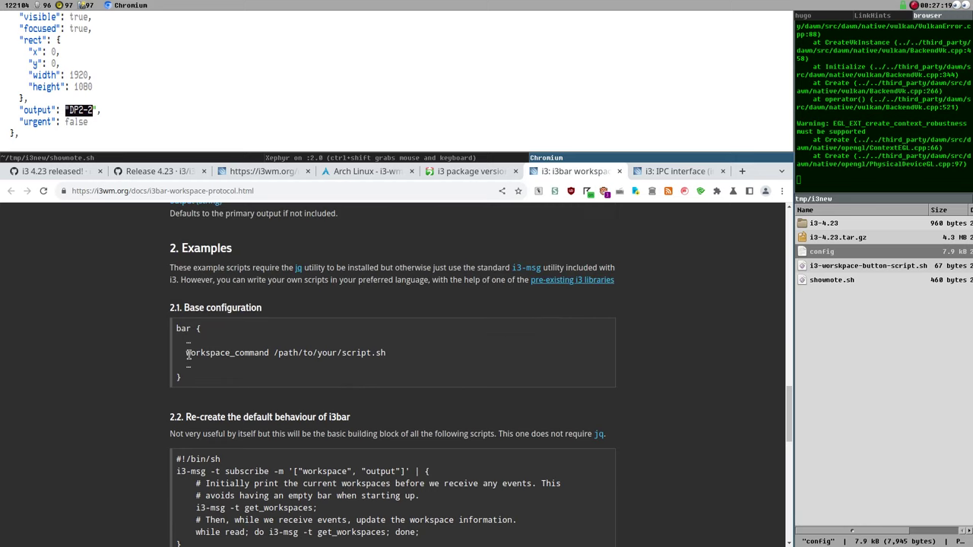
{"action": "left_click_drag", "start_coordinate": [186, 354], "coordinate": [420, 356]}
{"action": "scroll", "coordinate": [251, 334], "scroll_direction": "up", "scroll_amount": 1}
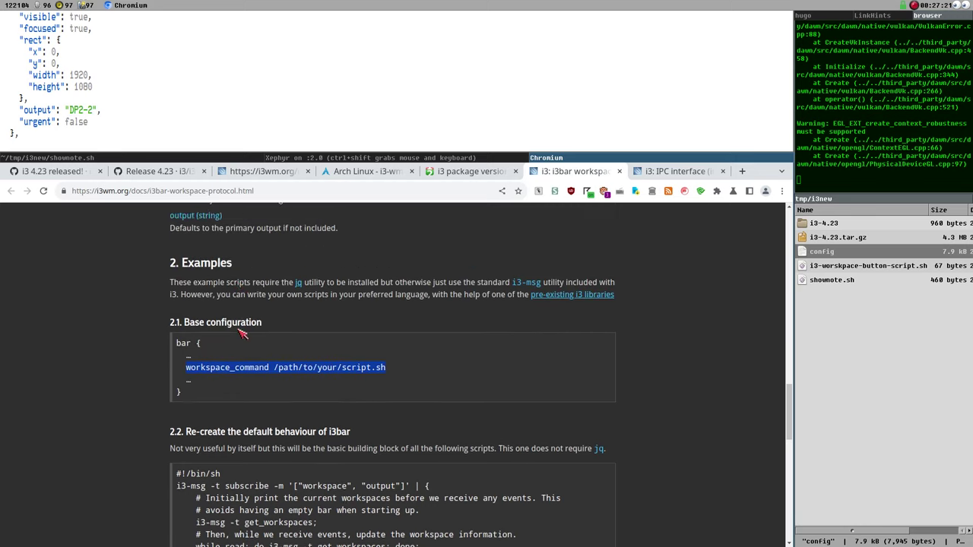
{"action": "scroll", "coordinate": [241, 333], "scroll_direction": "up", "scroll_amount": 3}
{"action": "scroll", "coordinate": [255, 444], "scroll_direction": "down", "scroll_amount": 2}
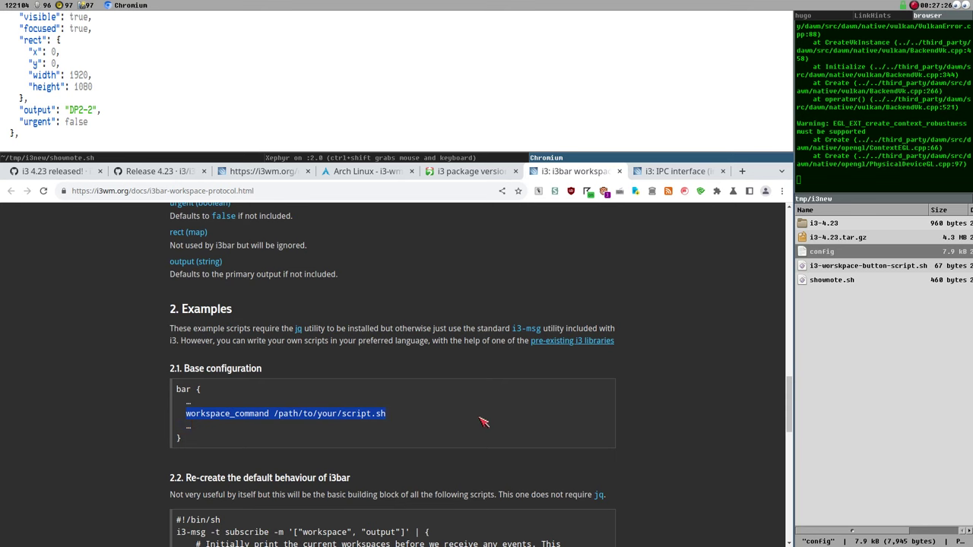
Uncomment the workspace_command line 205 in the i3 config's bar block
{"action": "left_click", "coordinate": [101, 158]}
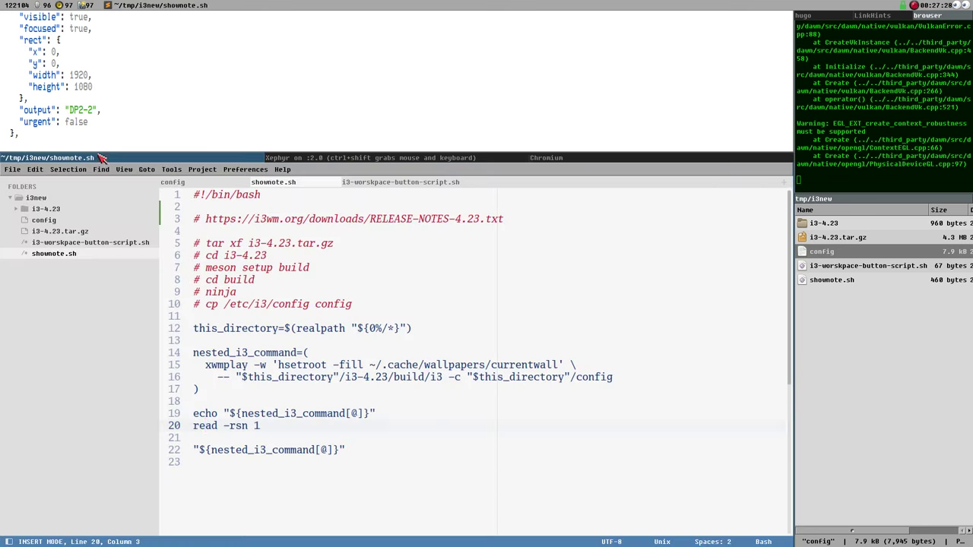
{"action": "left_click", "coordinate": [58, 221]}
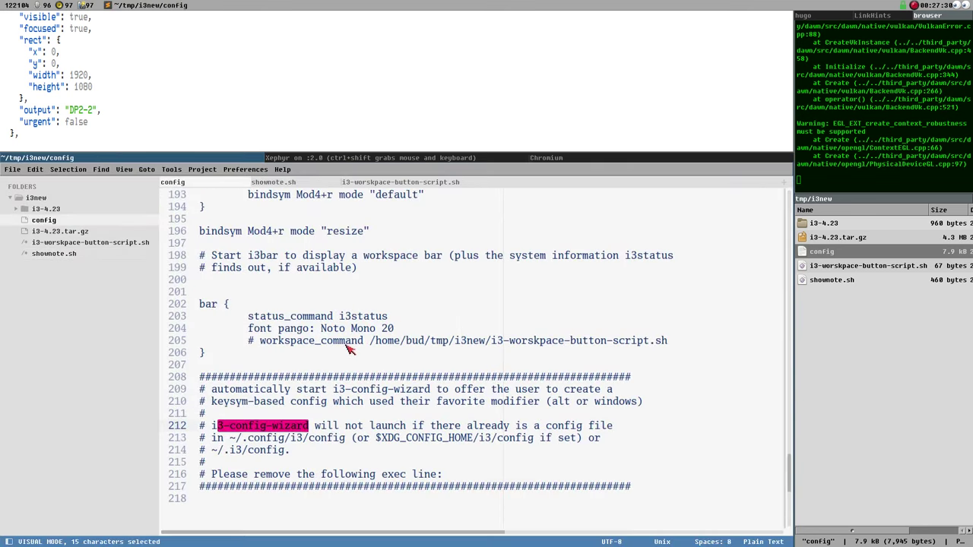
{"action": "left_click", "coordinate": [262, 342]}
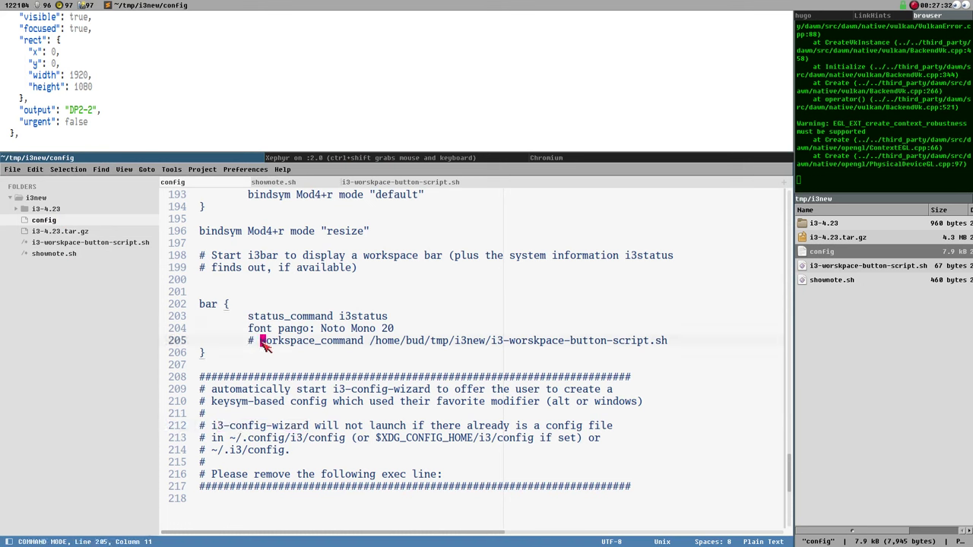
{"action": "key", "text": "i"}
{"action": "key", "text": "BackSpace"}
{"action": "key", "text": "BackSpace"}
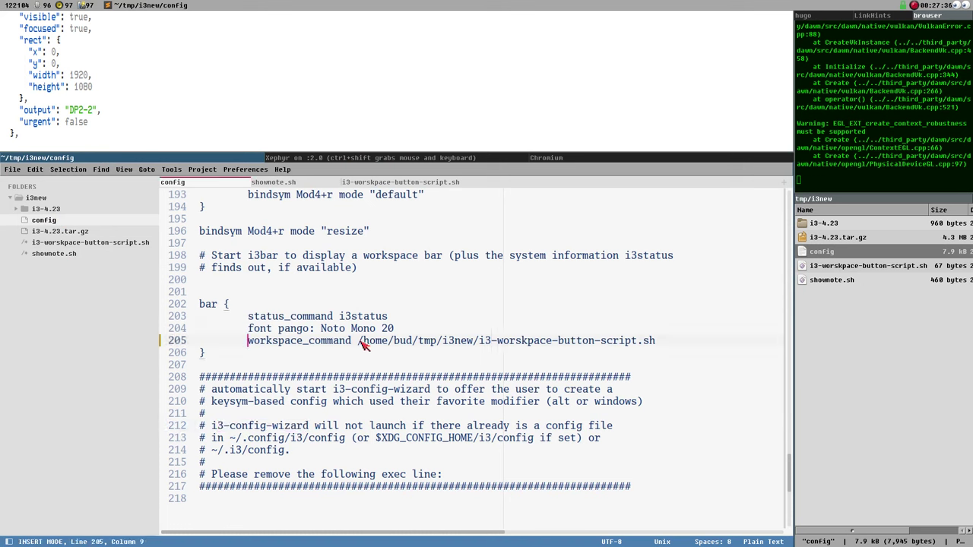
{"action": "left_click_drag", "start_coordinate": [359, 343], "coordinate": [658, 342]}
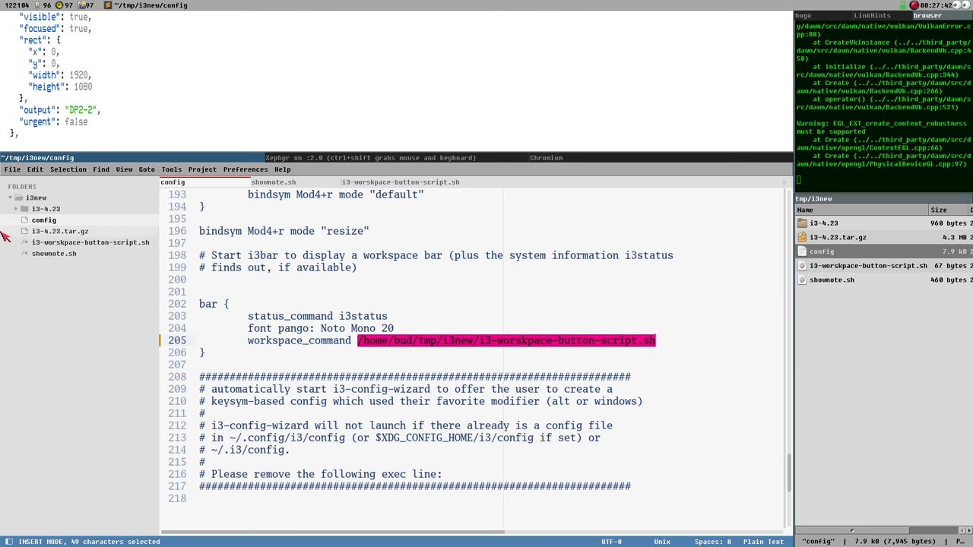
Review shownote.sh and the workspace button script, then return to the config
{"action": "left_click", "coordinate": [77, 256]}
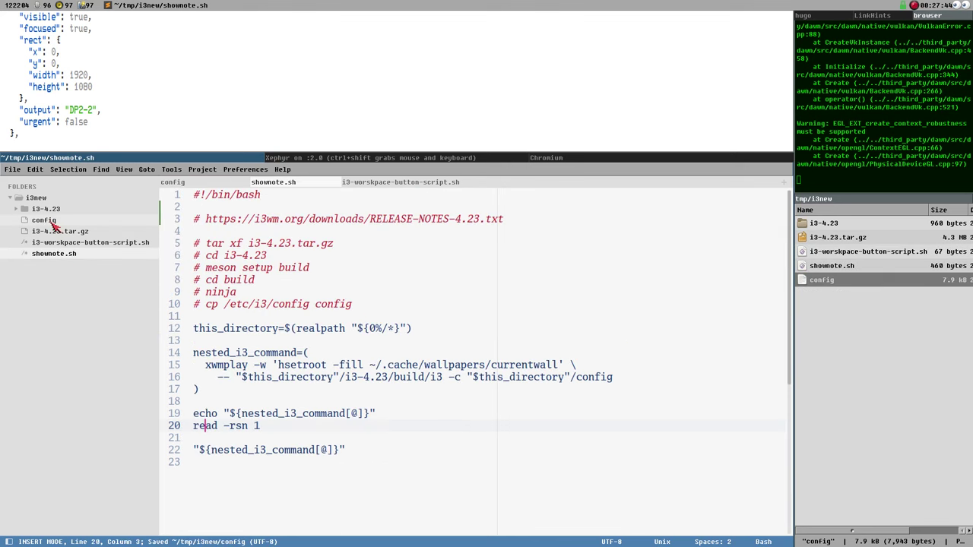
{"action": "left_click", "coordinate": [70, 243]}
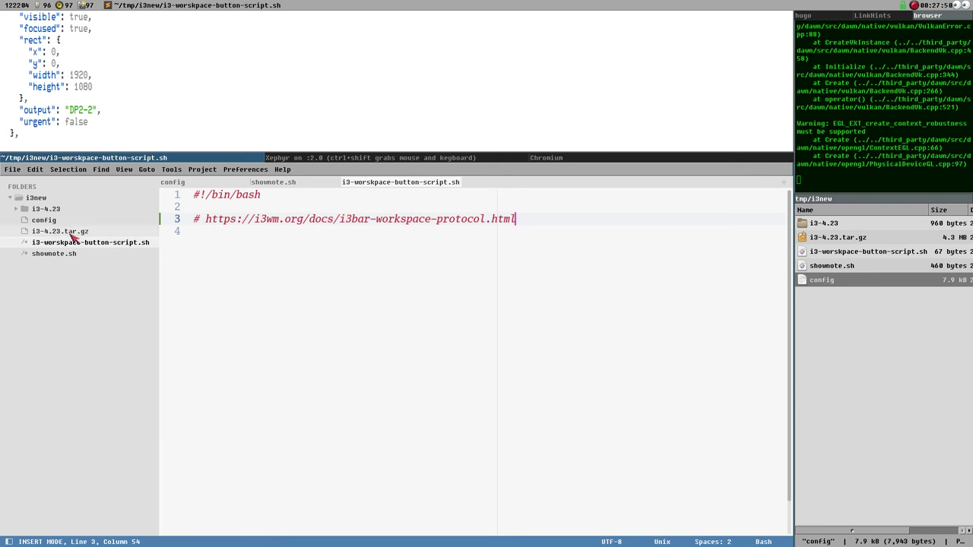
{"action": "left_click", "coordinate": [42, 219]}
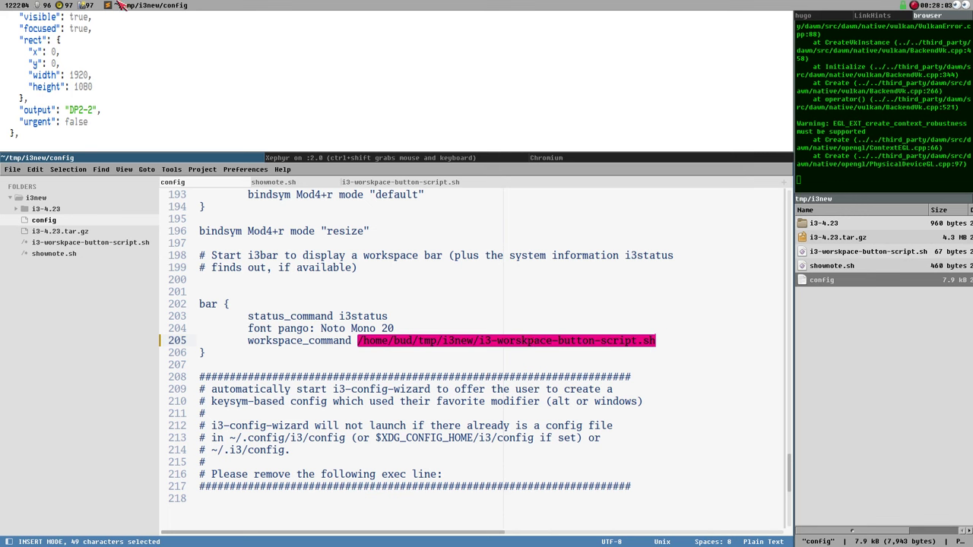
{"action": "scroll", "coordinate": [143, 94], "scroll_direction": "down", "scroll_amount": 2}
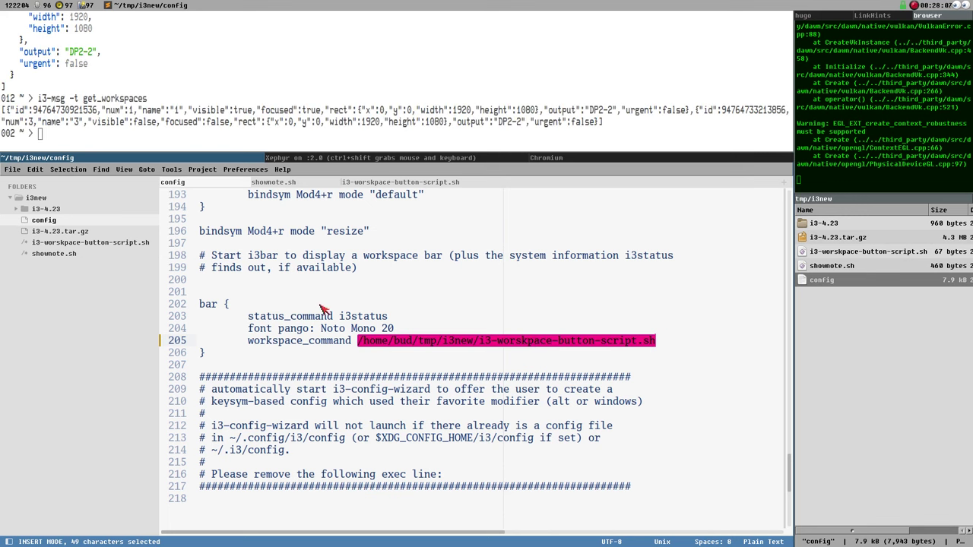
Exit the nested i3 with Mod+Shift+E and relaunch it via ./shownote.sh
{"action": "left_click", "coordinate": [410, 158]}
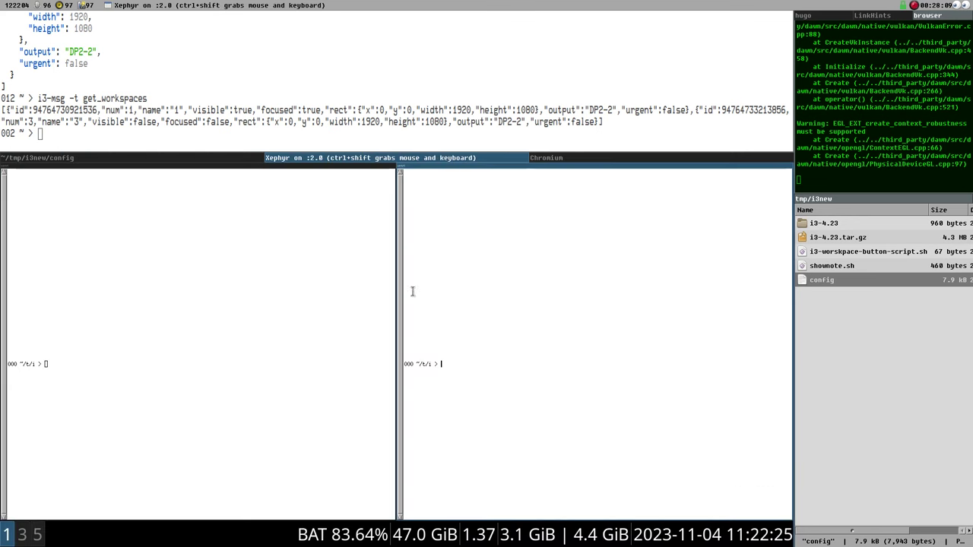
{"action": "key", "text": "ctrl+shift"}
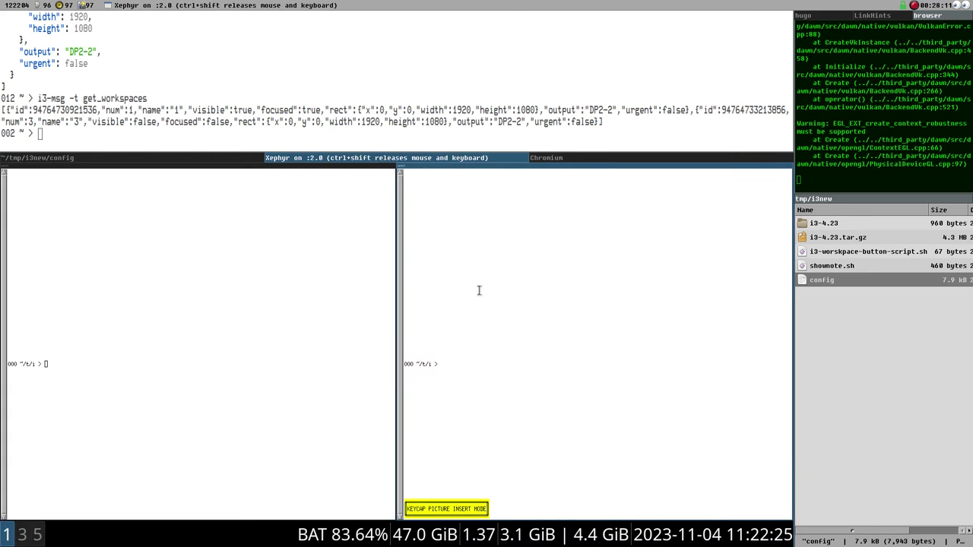
{"action": "key", "text": "super+shift+e"}
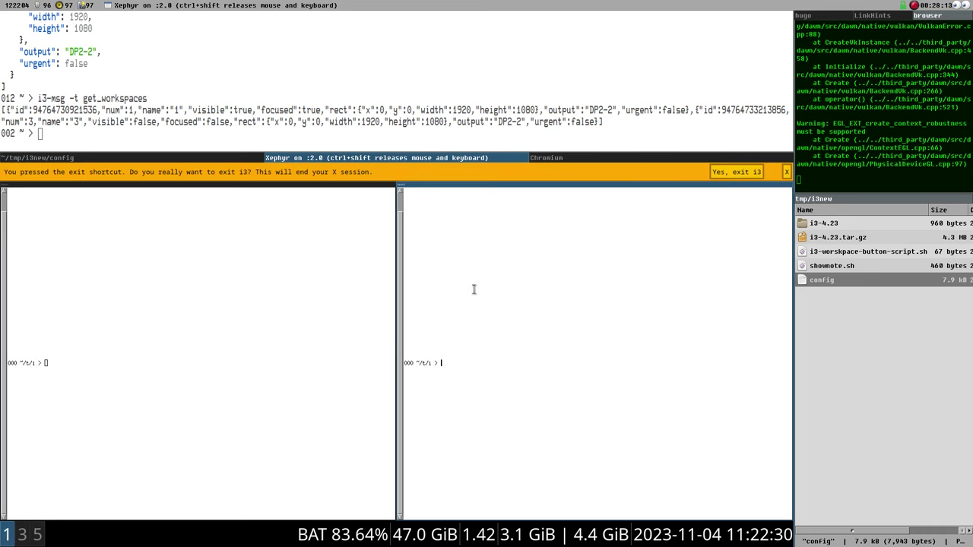
{"action": "left_click", "coordinate": [716, 172]}
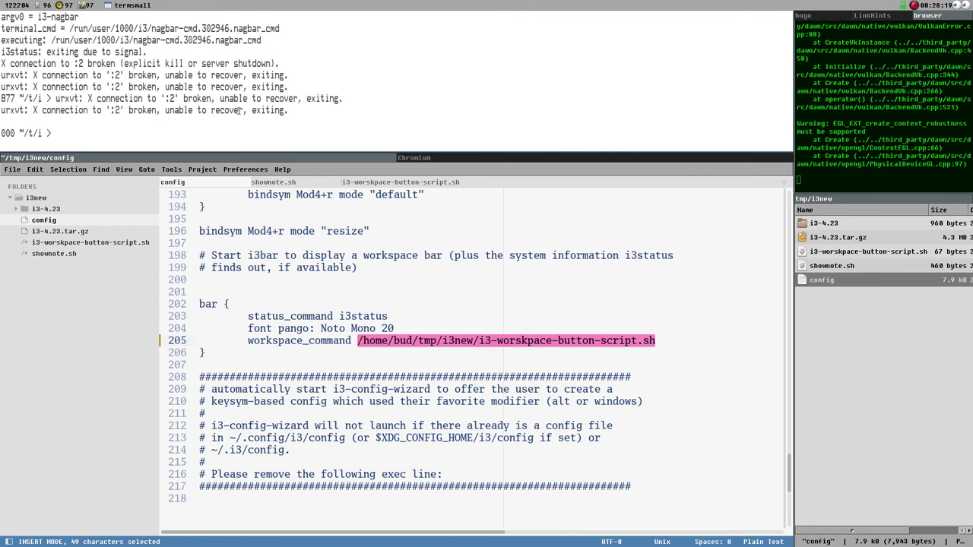
{"action": "type", "text": "./shownote.sh"}
{"action": "key", "text": "Return"}
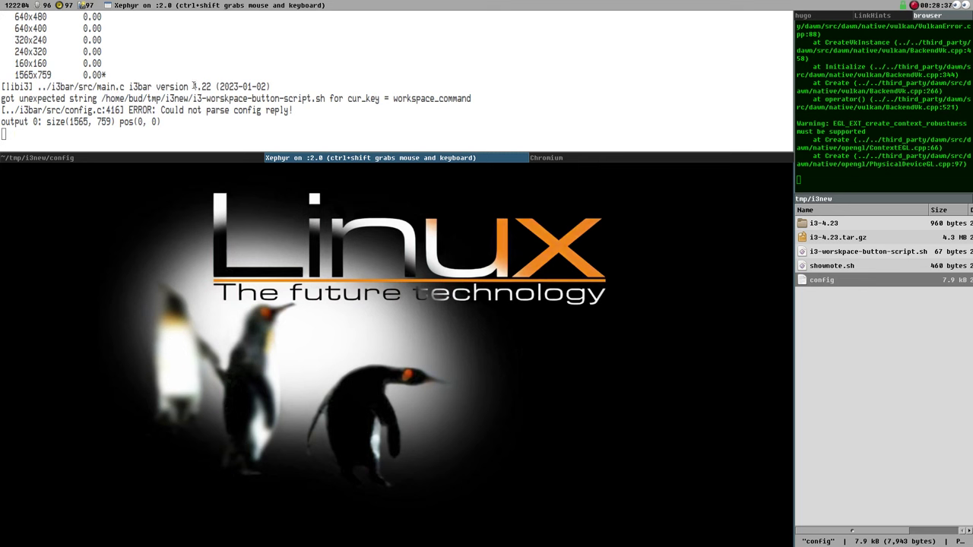
Inspect the i3bar version and unexpected-string error in the log, then open the i3-4.23 folder
{"action": "left_click_drag", "start_coordinate": [131, 87], "coordinate": [209, 86]}
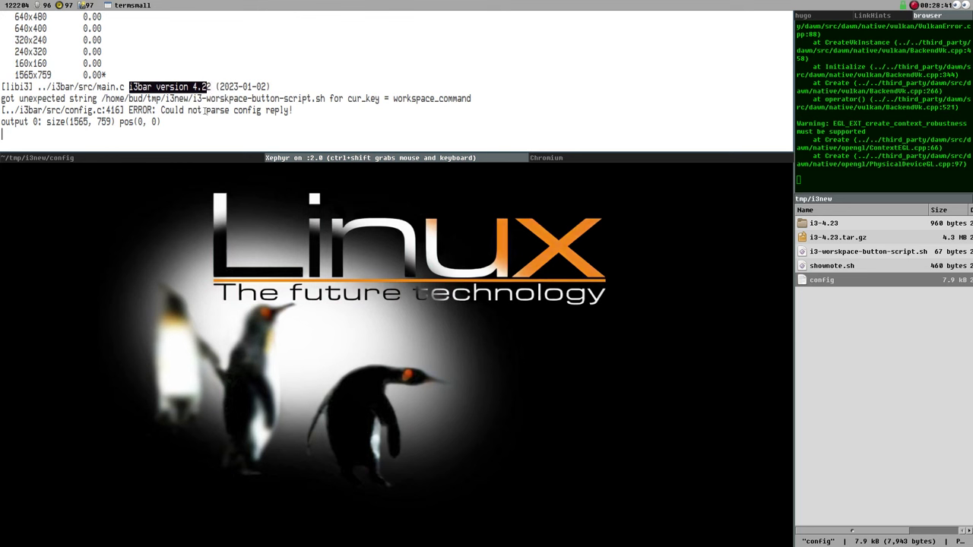
{"action": "left_click", "coordinate": [214, 84]}
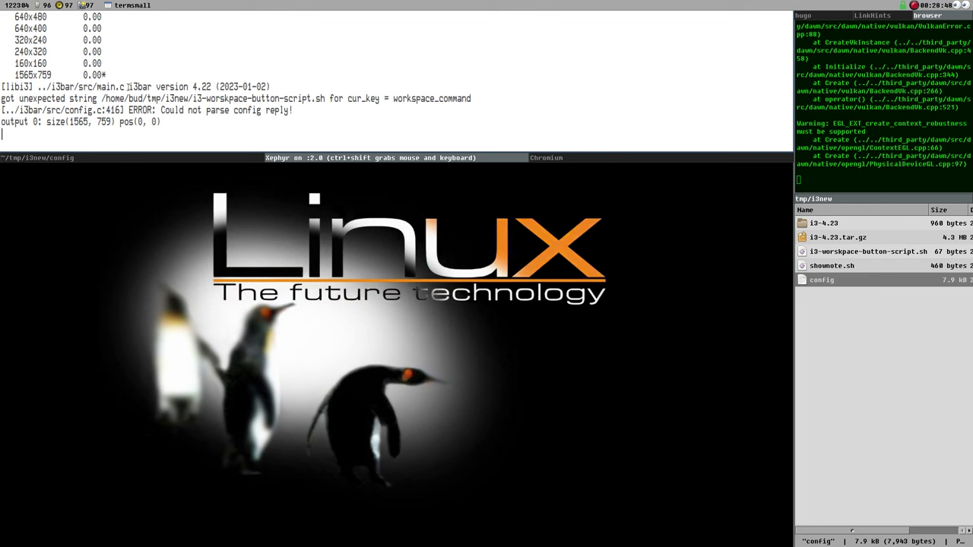
{"action": "left_click_drag", "start_coordinate": [130, 86], "coordinate": [213, 86]}
{"action": "left_click", "coordinate": [213, 87]}
{"action": "left_click_drag", "start_coordinate": [17, 99], "coordinate": [479, 99]}
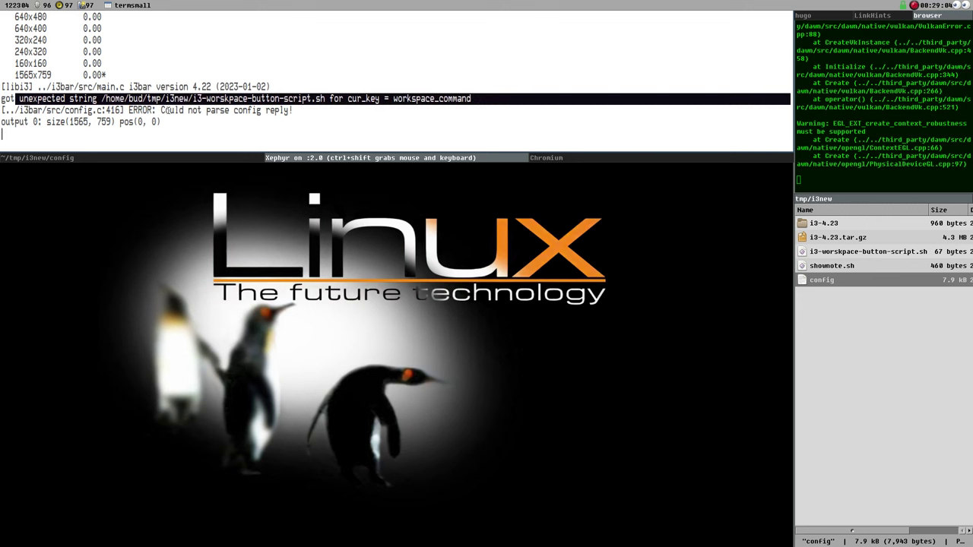
{"action": "double_click", "coordinate": [140, 87]}
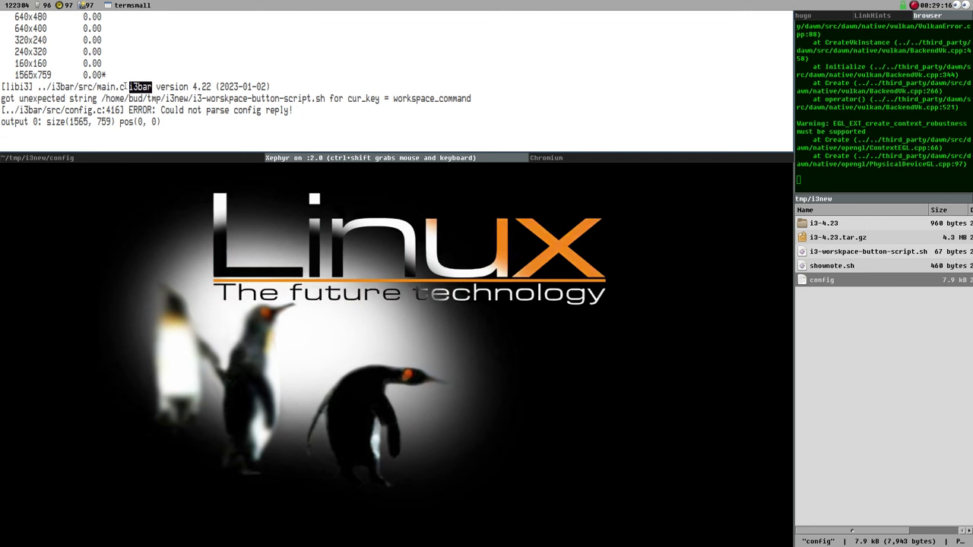
{"action": "double_click", "coordinate": [823, 223]}
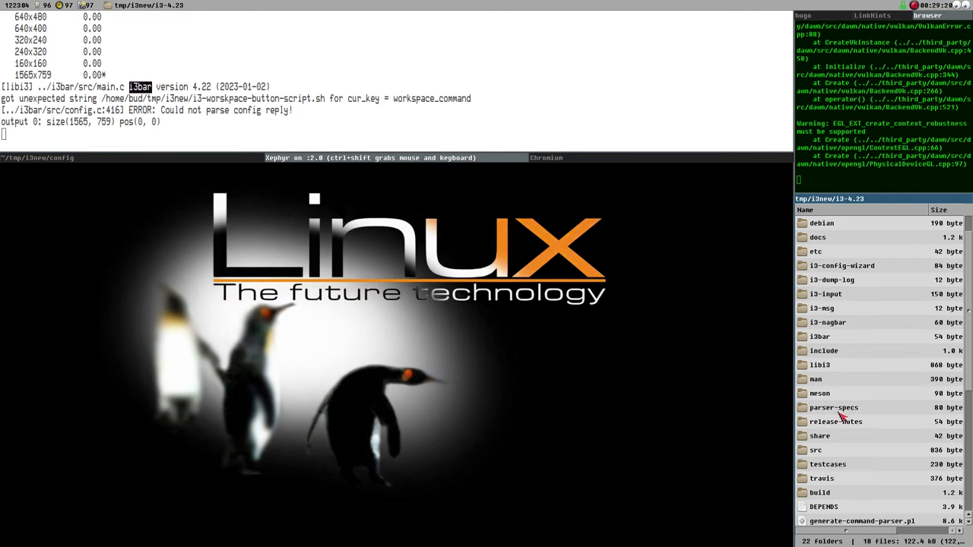
Find the built i3bar binary in i3-4.23/build and stop the nested i3 with Ctrl+C
{"action": "left_click", "coordinate": [835, 323]}
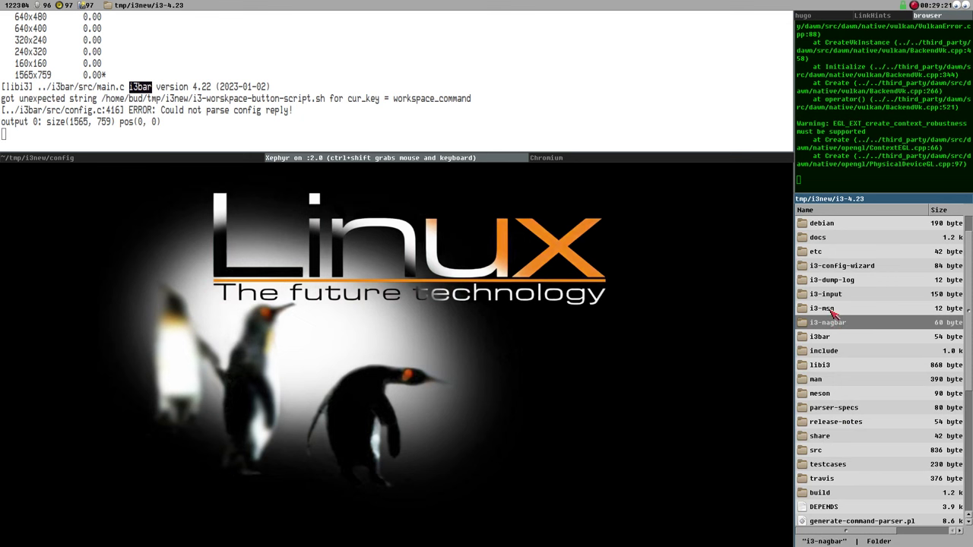
{"action": "double_click", "coordinate": [824, 495]}
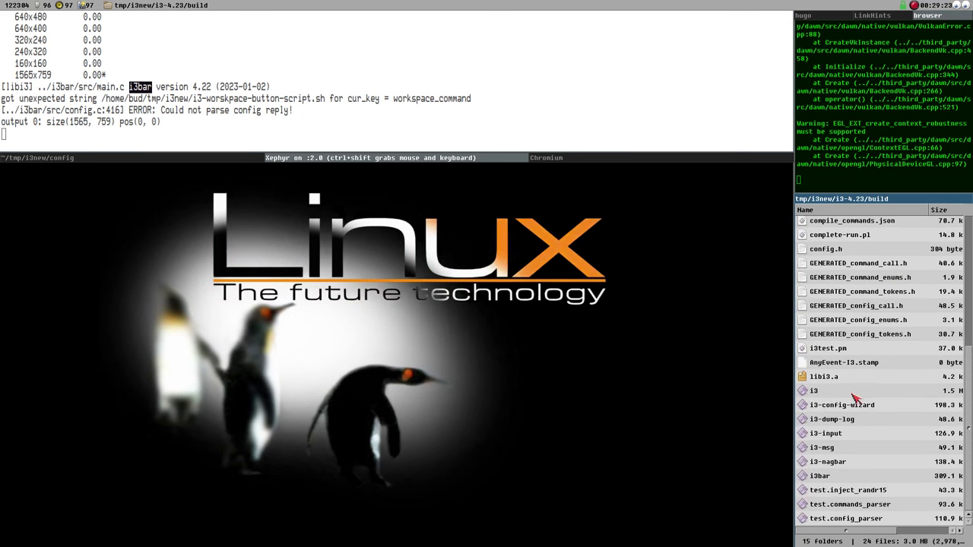
{"action": "left_click", "coordinate": [842, 479]}
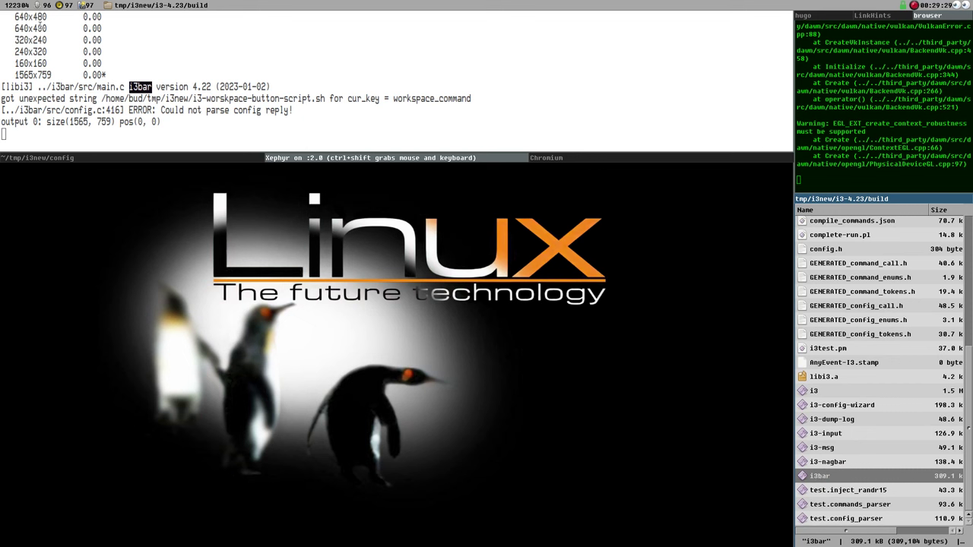
{"action": "left_click", "coordinate": [163, 122]}
{"action": "key", "text": "ctrl+c"}
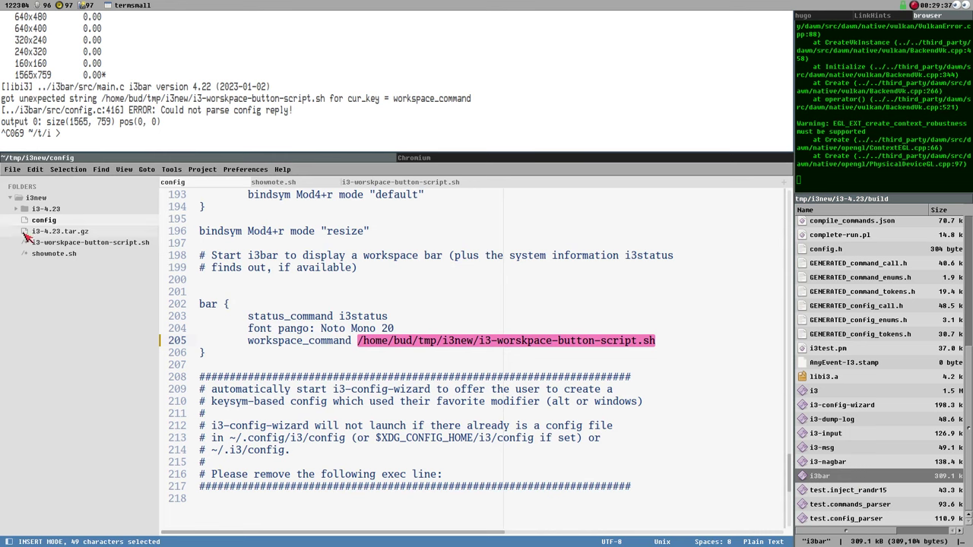
Add a new line after this_directory in shownote.sh reading PATH="$this_directory"
{"action": "left_click", "coordinate": [67, 255]}
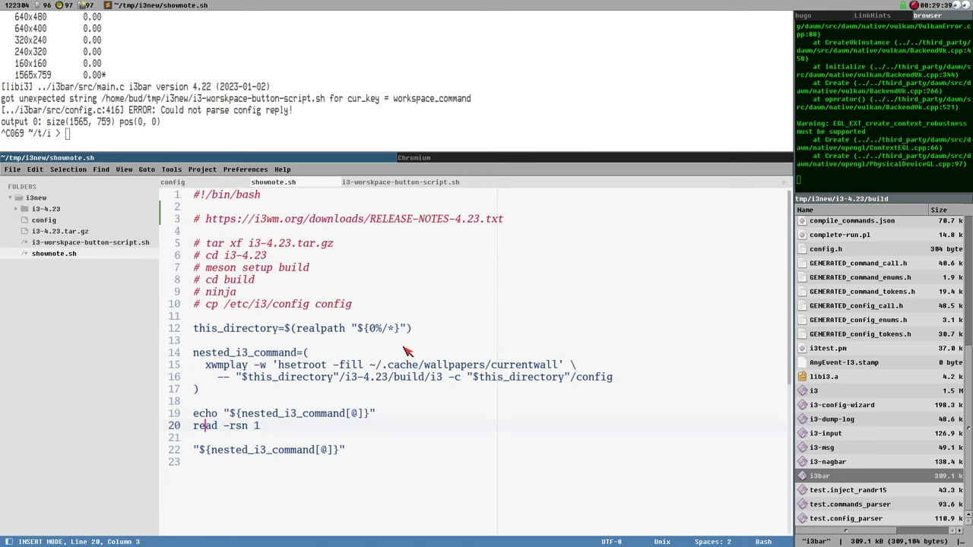
{"action": "left_click", "coordinate": [428, 332]}
{"action": "key", "text": "Return"}
{"action": "key", "text": "Return"}
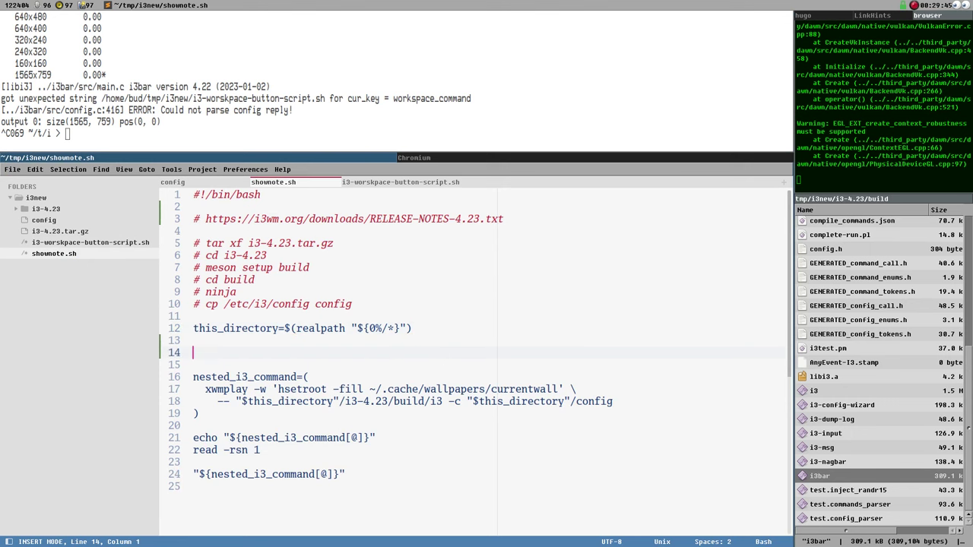
{"action": "type", "text": "PATH"}
{"action": "type", "text": "="}
{"action": "type", "text": "\"$this"}
{"action": "type", "text": "_directy"}
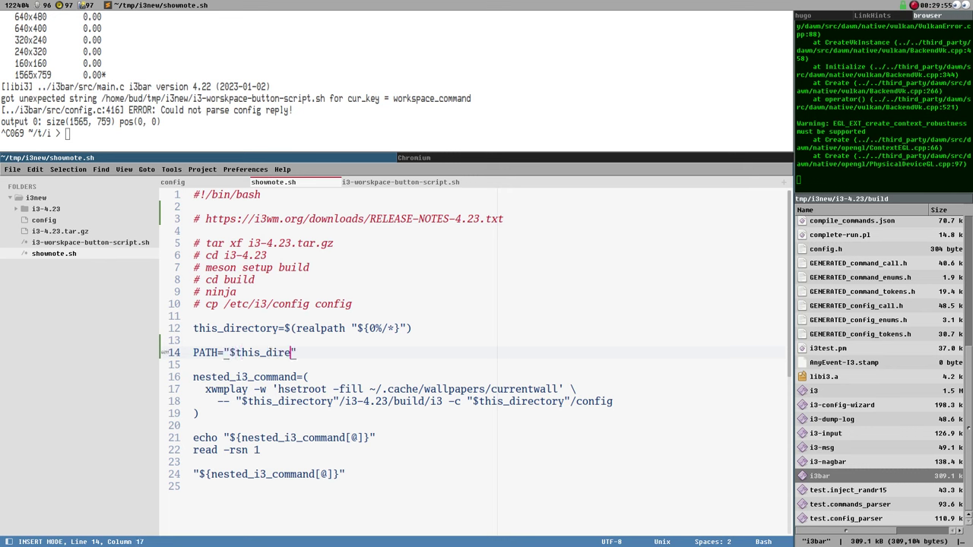
{"action": "key", "text": "BackSpace"}
{"action": "type", "text": "ory"}
{"action": "left_click_drag", "start_coordinate": [199, 328], "coordinate": [281, 331]}
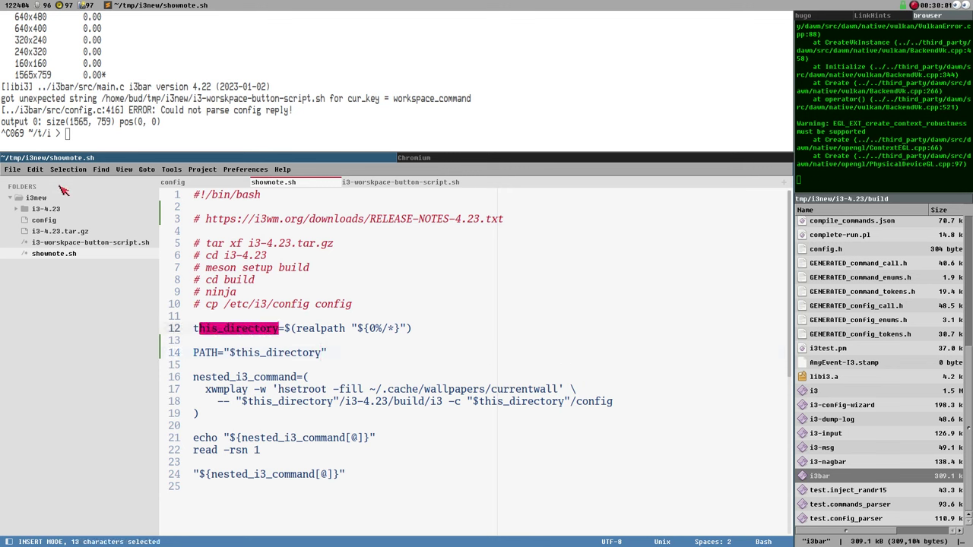
{"action": "left_click", "coordinate": [333, 328]}
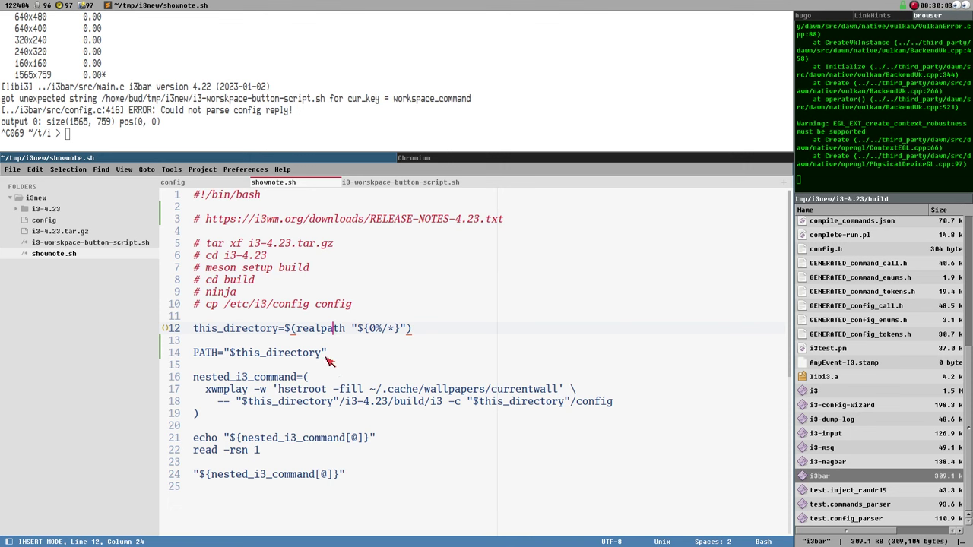
Append /i3-4.23/build to the new PATH value
{"action": "left_click", "coordinate": [328, 357]}
{"action": "type", "text": "/"}
{"action": "type", "text": "u3"}
{"action": "key", "text": "BackSpace"}
{"action": "key", "text": "BackSpace"}
{"action": "type", "text": "u"}
{"action": "key", "text": "BackSpace"}
{"action": "type", "text": "i3-4.21"}
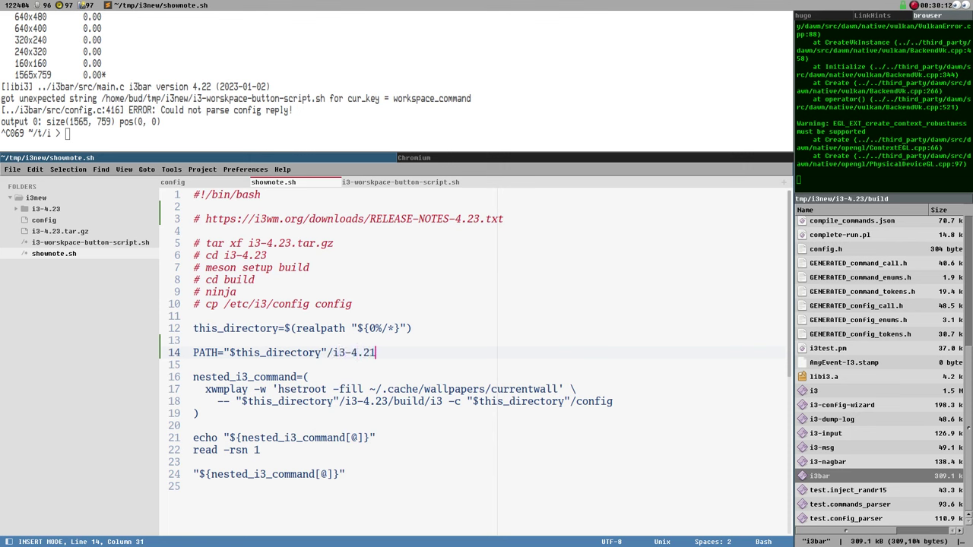
{"action": "key", "text": "BackSpace"}
{"action": "type", "text": "3/bu"}
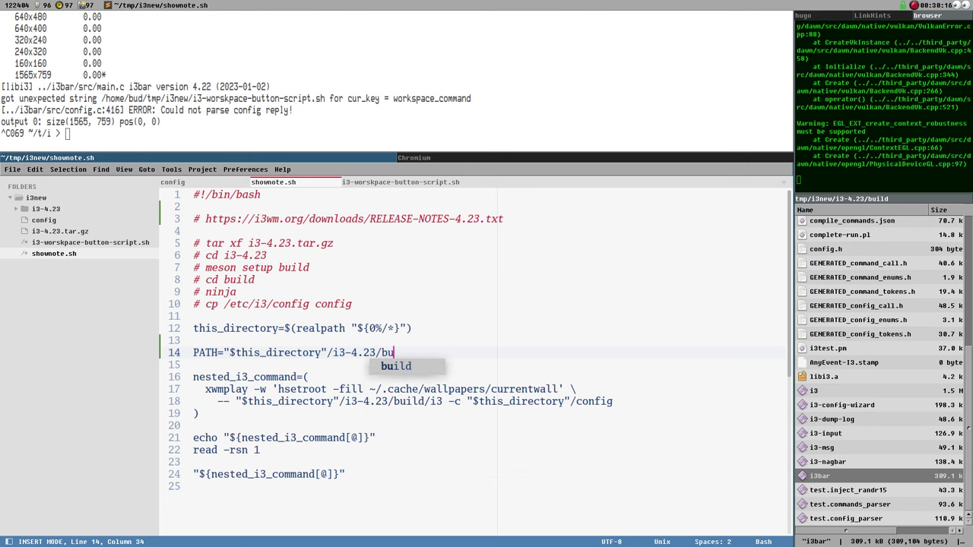
{"action": "type", "text": "ild"}
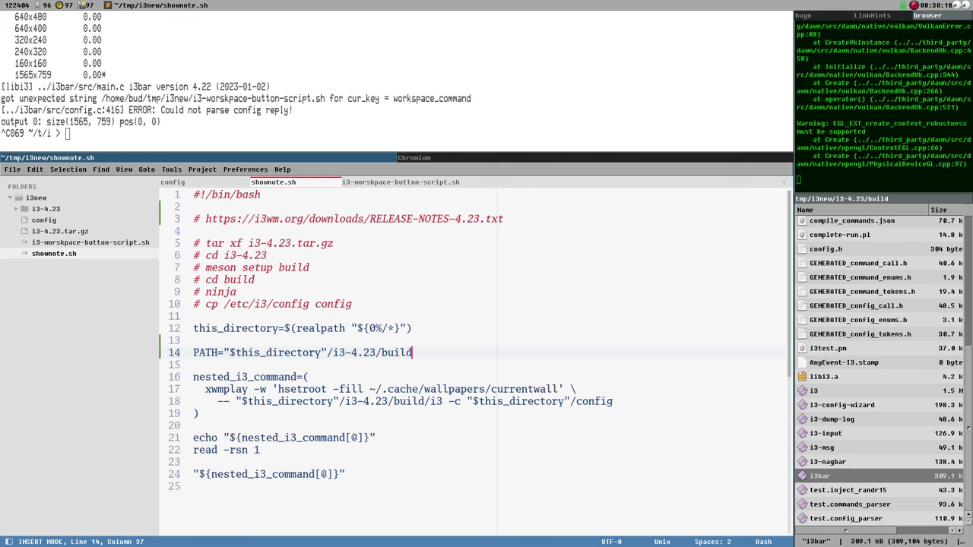
Finish the line with :"$PATH", add export PATH below it, and save
{"action": "left_click_drag", "start_coordinate": [225, 354], "coordinate": [415, 355]}
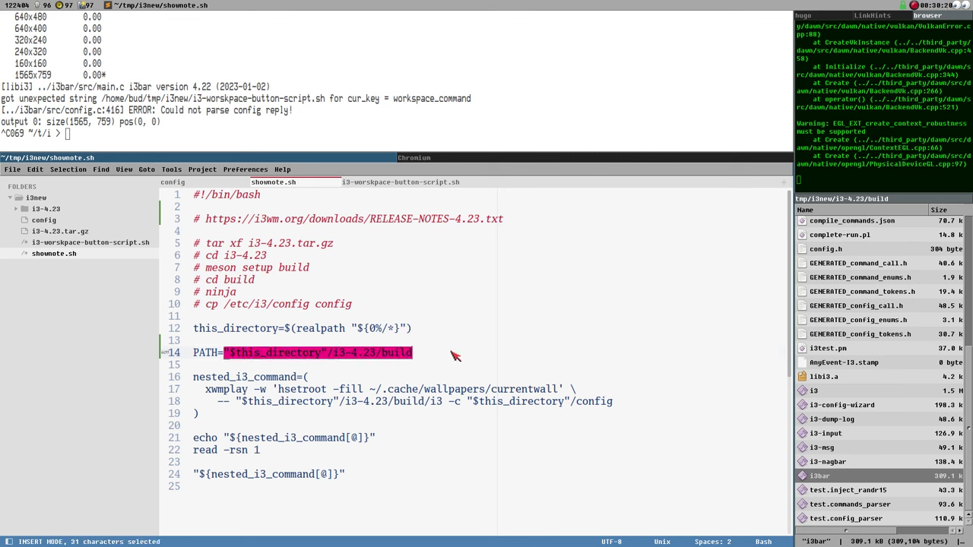
{"action": "left_click", "coordinate": [432, 357]}
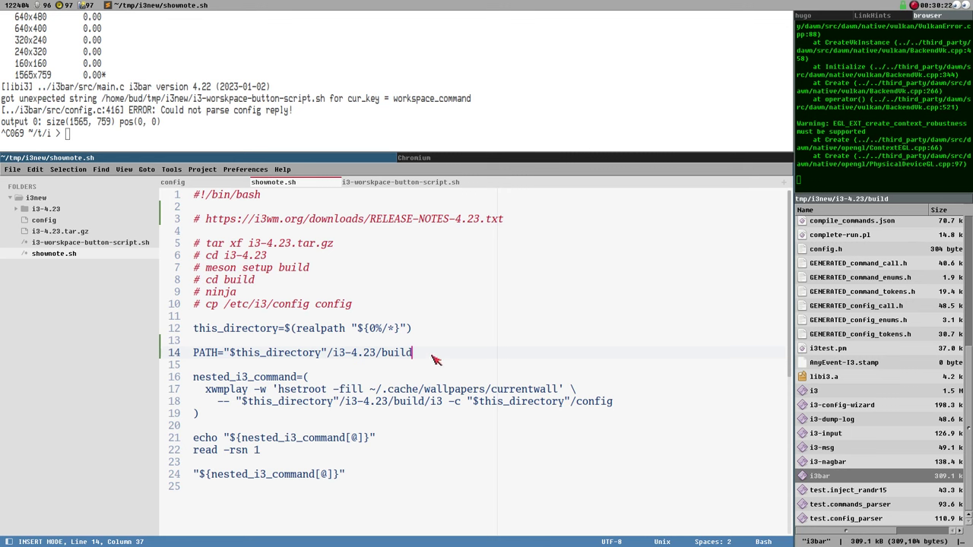
{"action": "type", "text": ":\"$PATH\""}
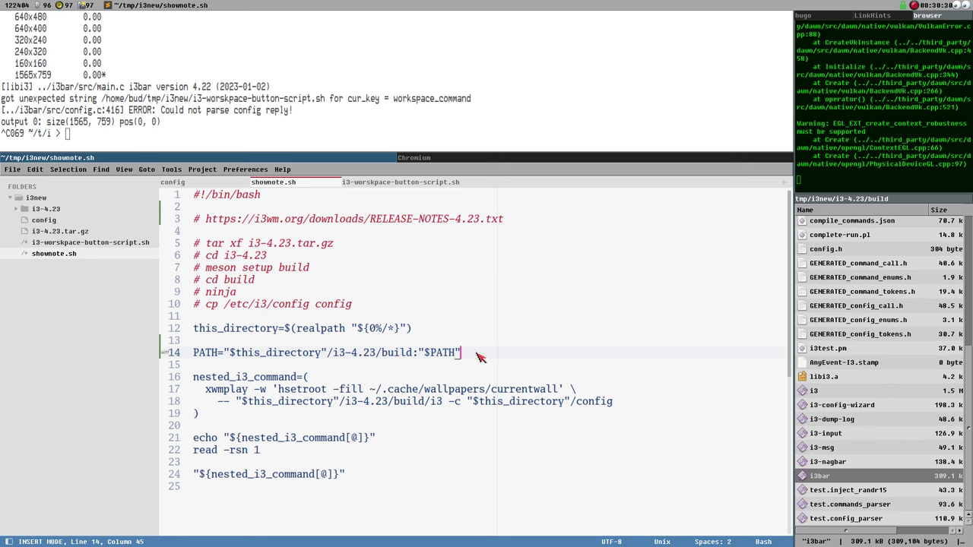
{"action": "key", "text": "Return"}
{"action": "key", "text": "Return"}
{"action": "type", "text": "expo"}
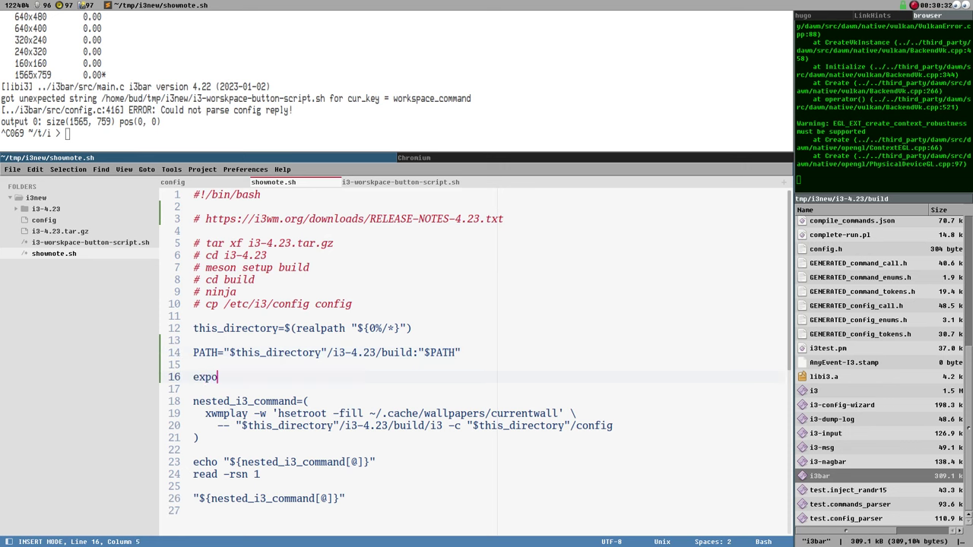
{"action": "type", "text": "rt PATH"}
{"action": "key", "text": "ctrl+s"}
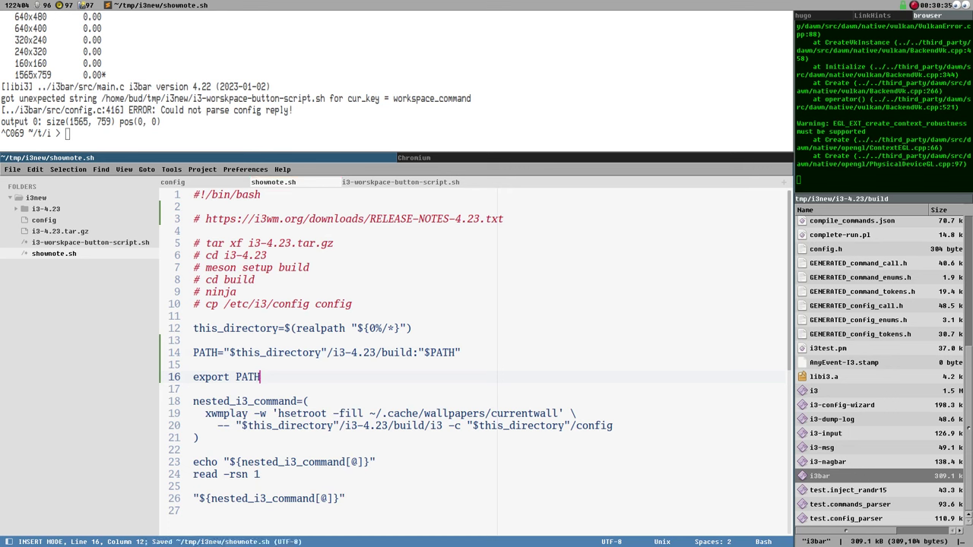
Check the i3 build path on line 20 and enter ./shownote.sh in the top terminal
{"action": "left_click", "coordinate": [351, 366]}
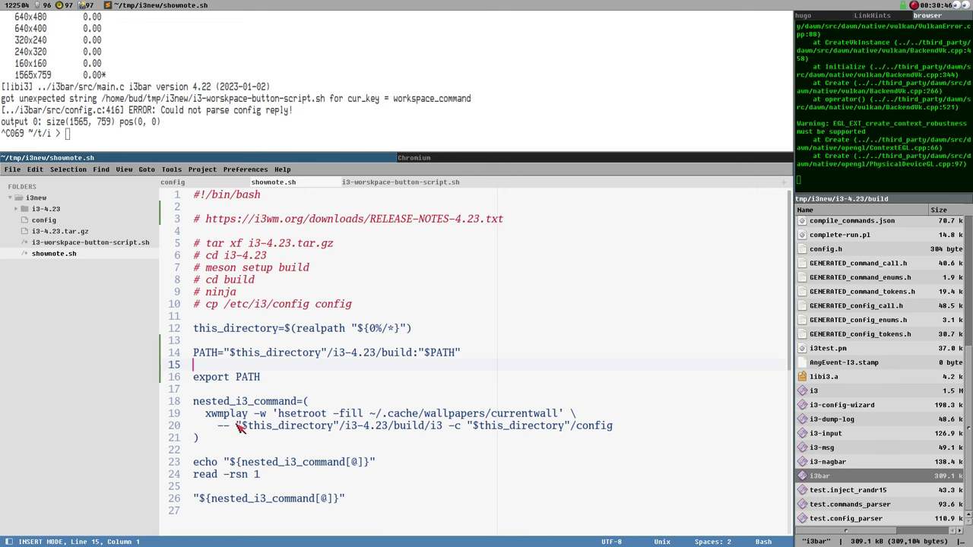
{"action": "left_click_drag", "start_coordinate": [236, 425], "coordinate": [432, 431]}
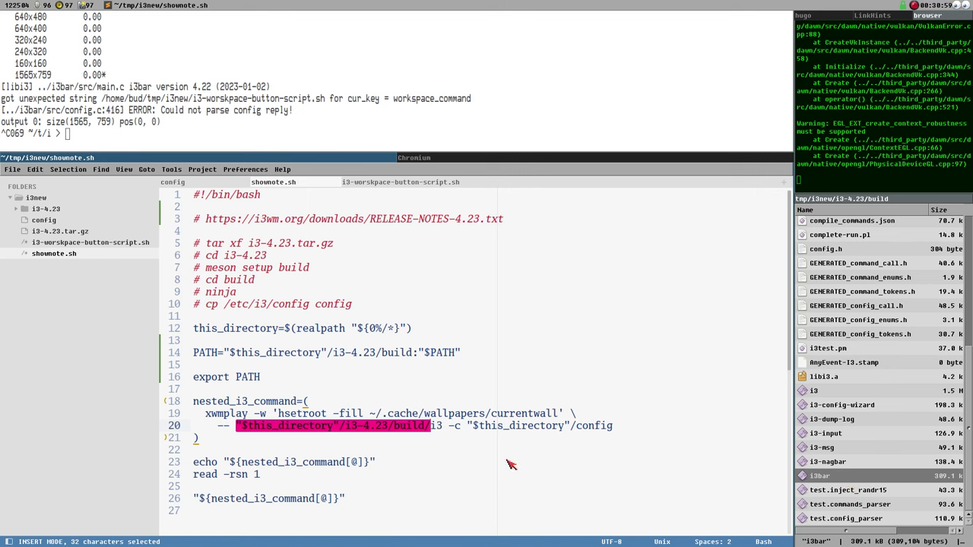
{"action": "left_click", "coordinate": [212, 377]}
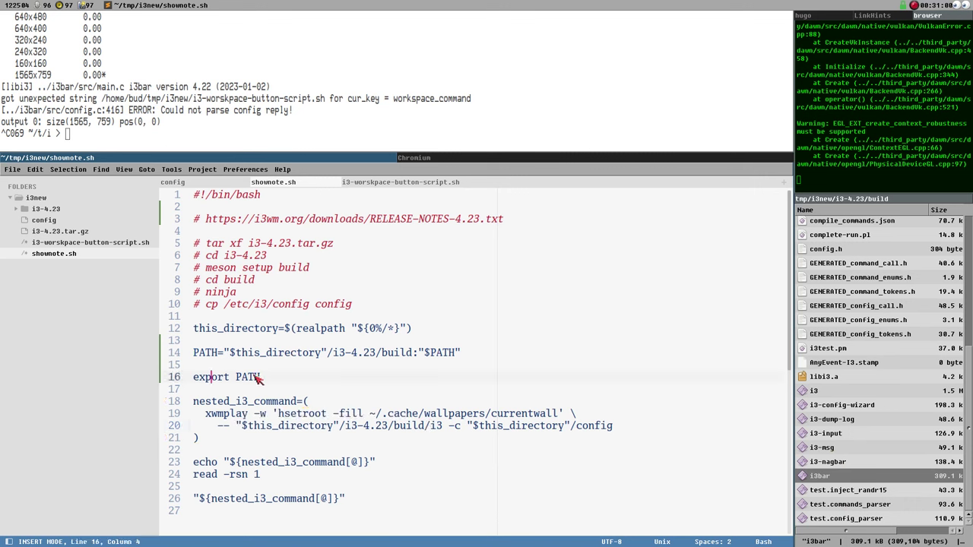
{"action": "left_click", "coordinate": [151, 134]}
{"action": "type", "text": "./shownote.sh"}
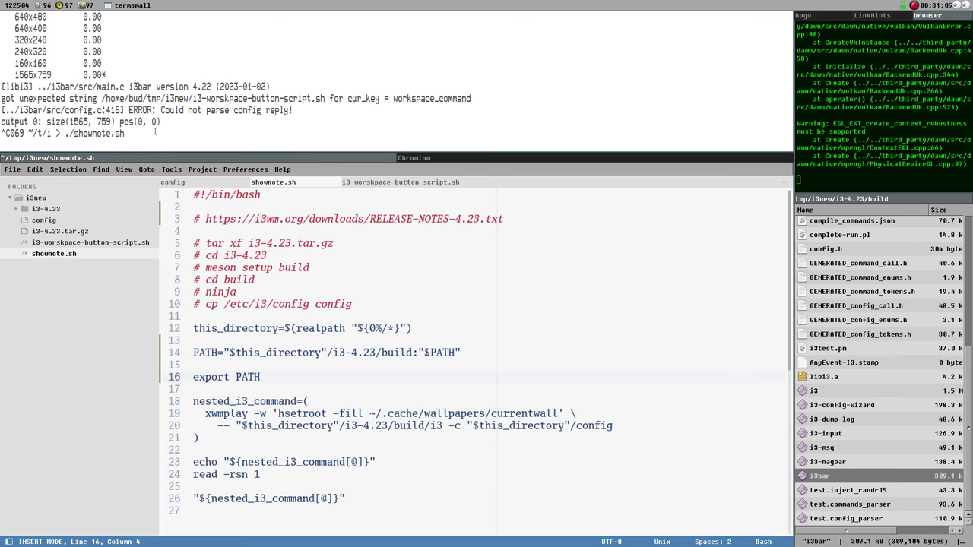
Run ./shownote.sh to launch nested i3 in Xephyr, then return to the shownote.sh editor
{"action": "key", "text": "Return"}
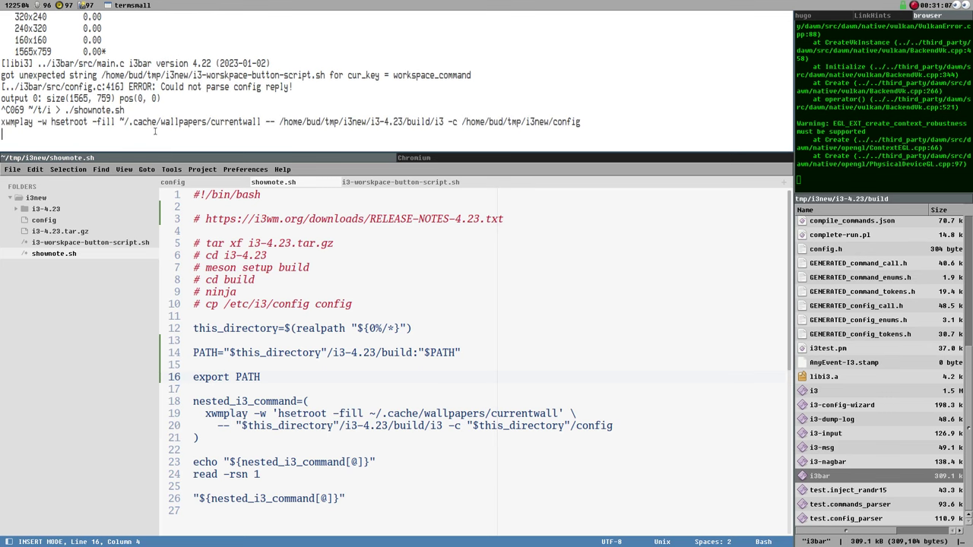
{"action": "key", "text": "Return"}
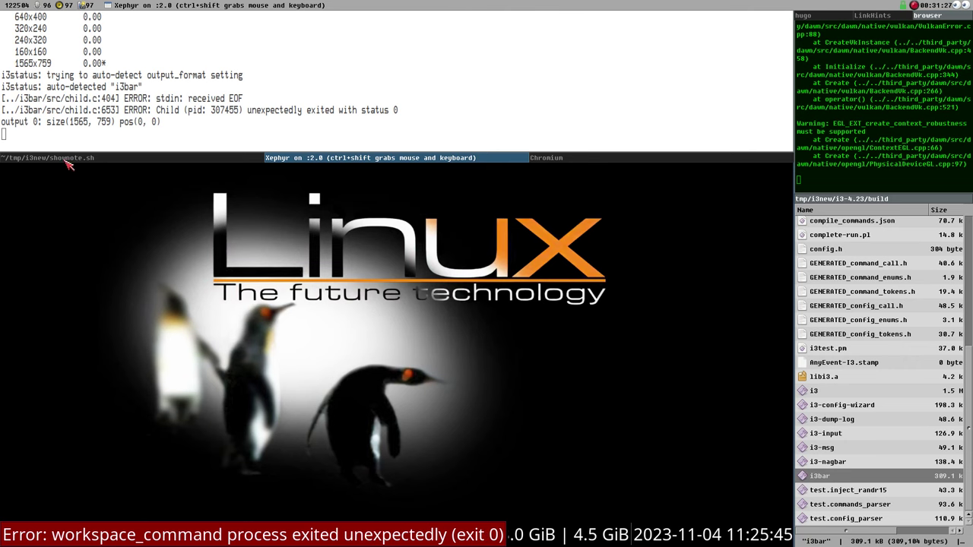
{"action": "left_click", "coordinate": [181, 159]}
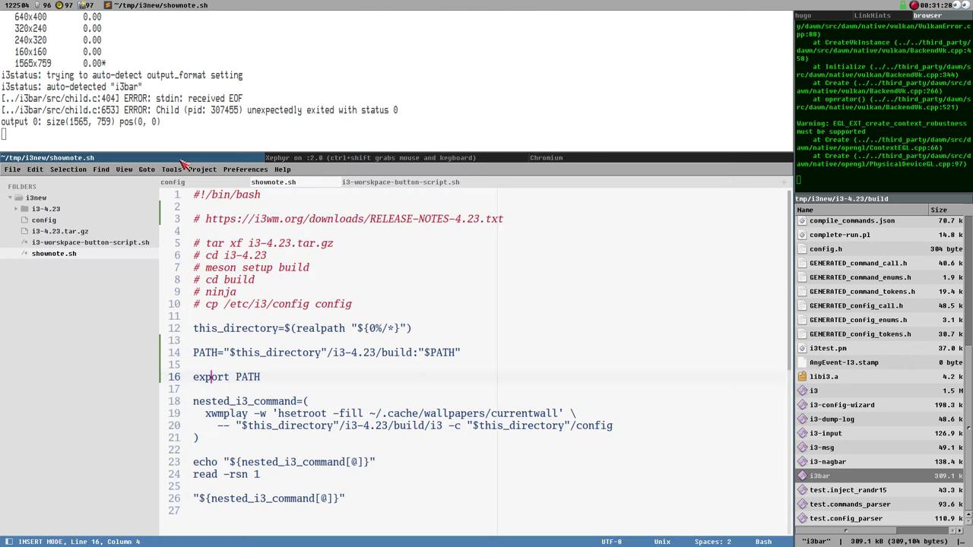
Add two blank lines below the URL comment in i3-workspace-button-script.sh and bring up the i3bar protocol docs
{"action": "left_click", "coordinate": [110, 244]}
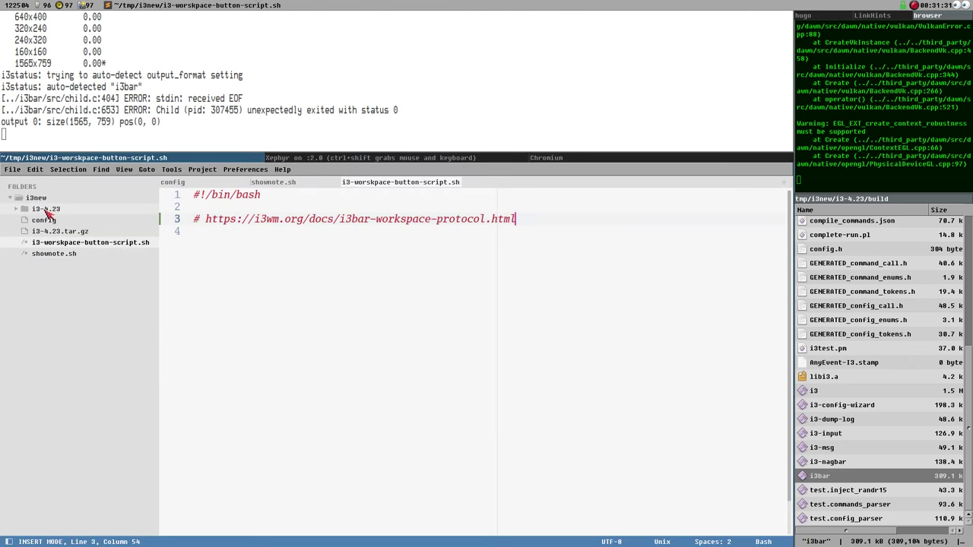
{"action": "left_click", "coordinate": [46, 219]}
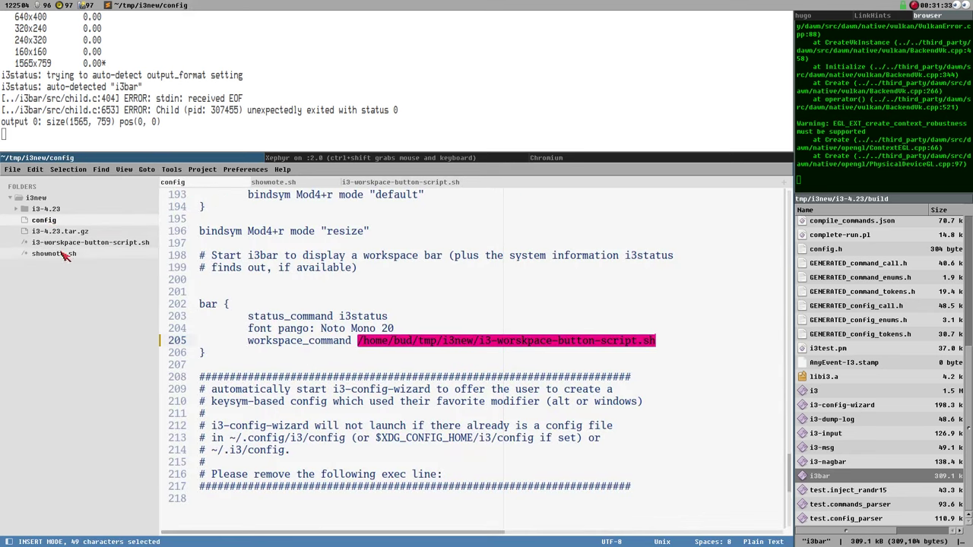
{"action": "left_click", "coordinate": [102, 245]}
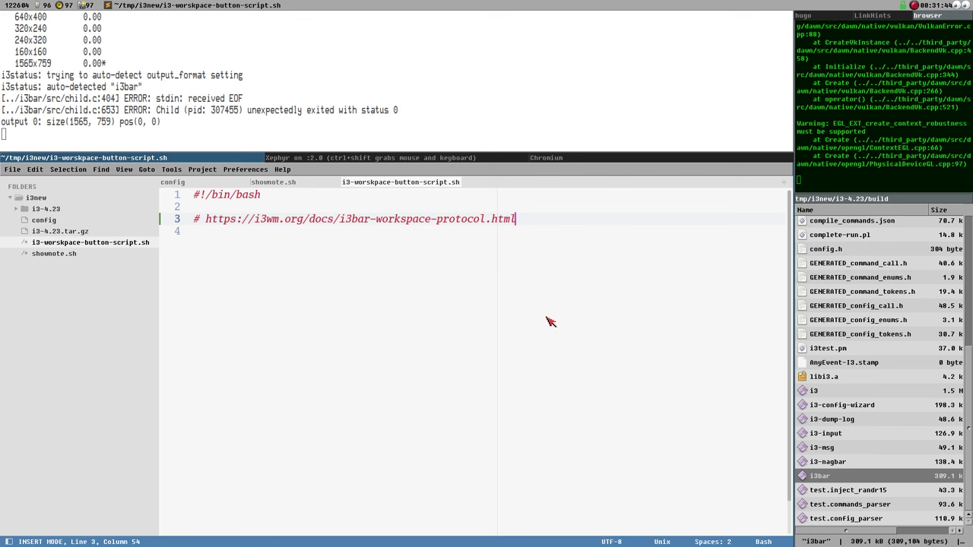
{"action": "key", "text": "Return"}
{"action": "key", "text": "Return"}
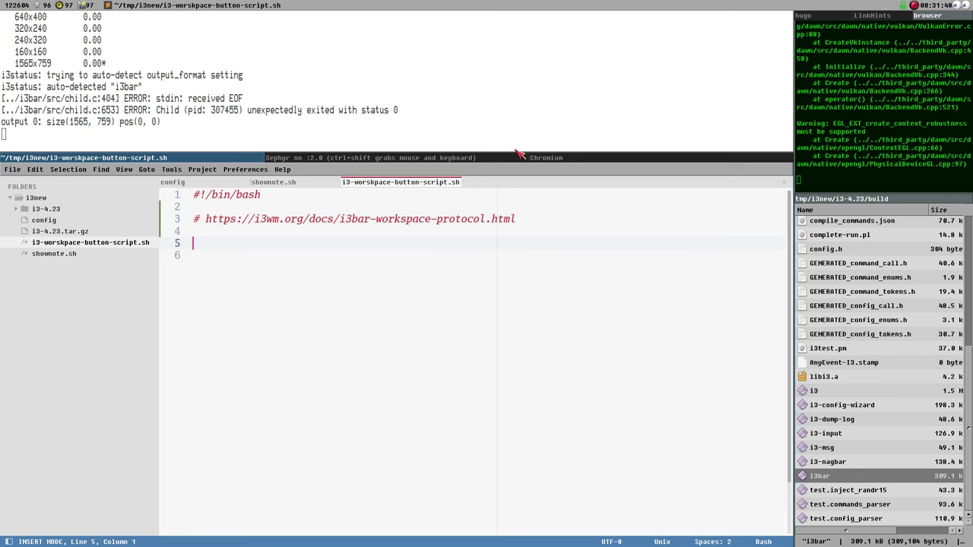
{"action": "left_click", "coordinate": [547, 158]}
Select section 2.2's default-behaviour example script in the i3bar docs, then return to the button script
{"action": "scroll", "coordinate": [370, 367], "scroll_direction": "down", "scroll_amount": 3}
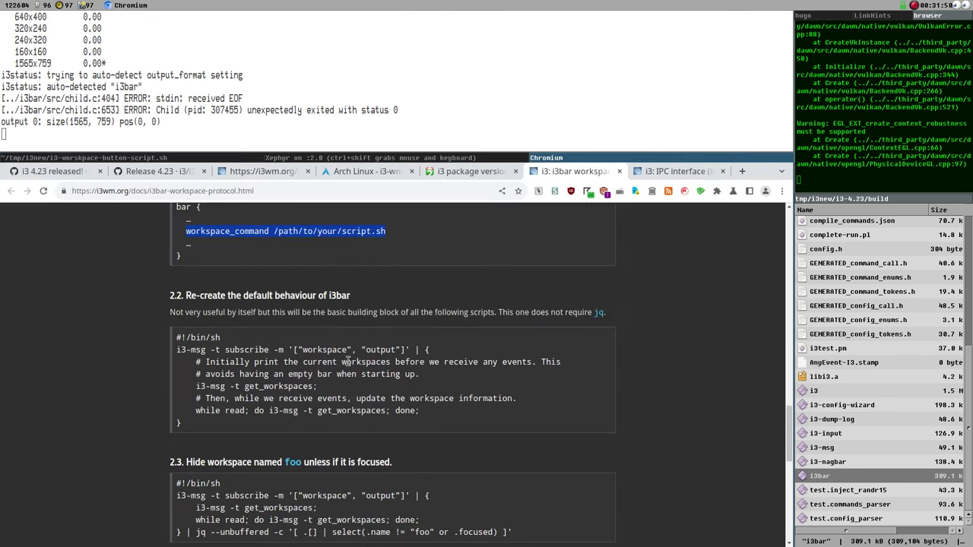
{"action": "left_click_drag", "start_coordinate": [203, 424], "coordinate": [158, 340]}
{"action": "left_click", "coordinate": [314, 391]}
{"action": "left_click_drag", "start_coordinate": [200, 428], "coordinate": [163, 356]}
{"action": "key", "text": "ctrl+c"}
{"action": "left_click", "coordinate": [385, 160]}
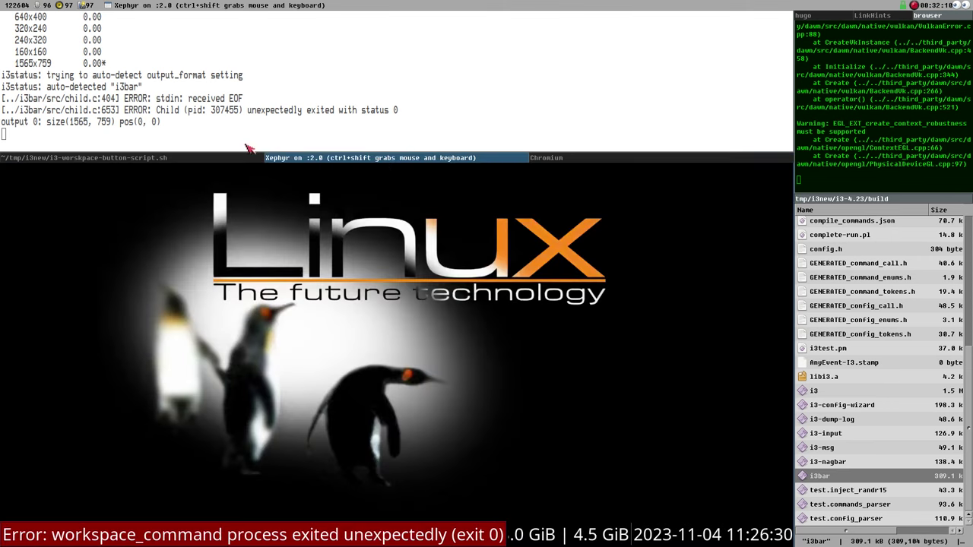
{"action": "left_click", "coordinate": [128, 158]}
Paste the example into the button script, save it, and relaunch nested i3 with ./shownote.sh
{"action": "key", "text": "ctrl+v"}
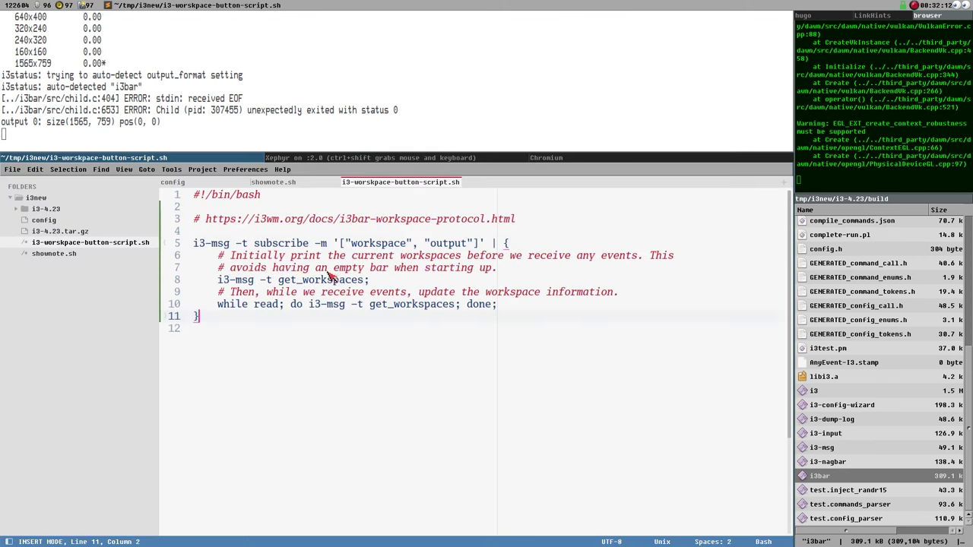
{"action": "key", "text": "ctrl+s"}
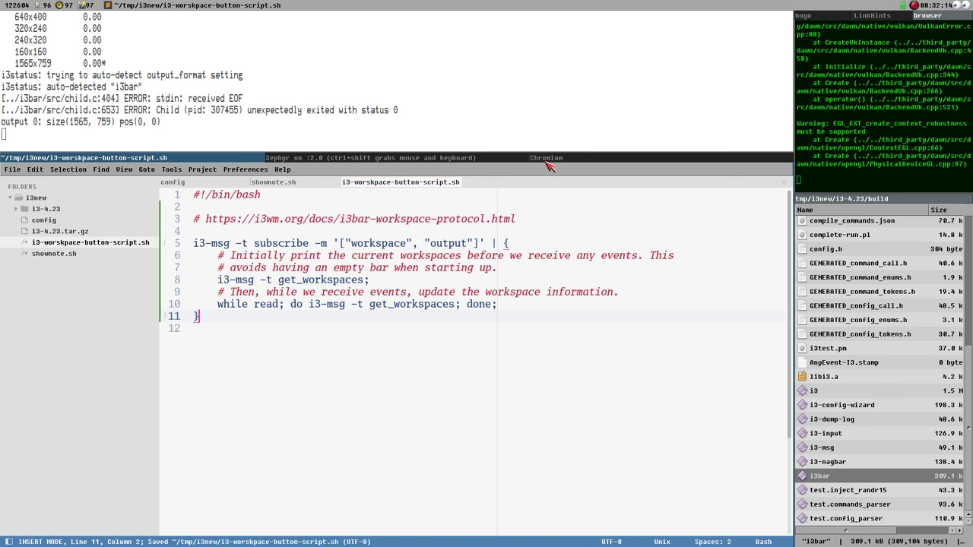
{"action": "key", "text": "ctrl+c"}
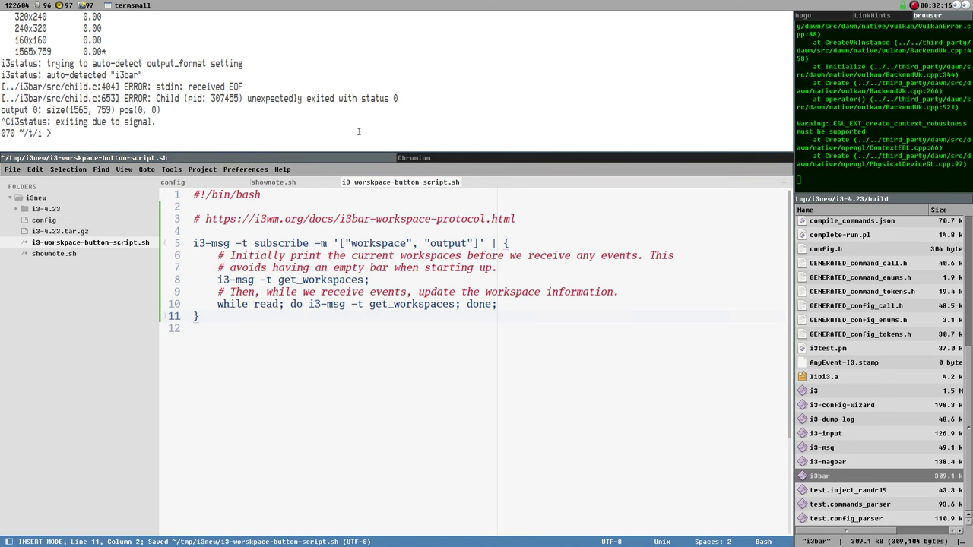
{"action": "type", "text": "./shownote.sh"}
{"action": "key", "text": "Return"}
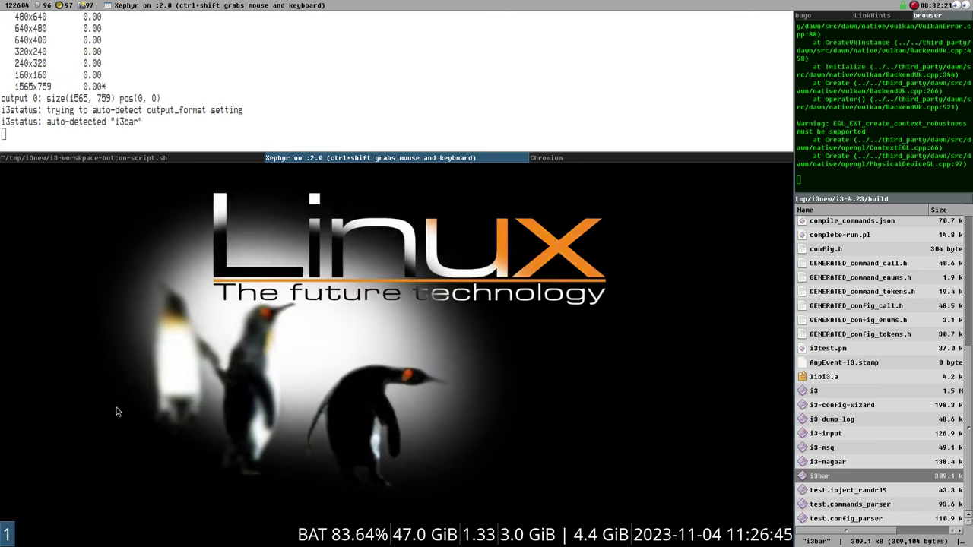
Open terminals on workspaces 1, 3 and 4 in nested i3, then exit nested i3
{"action": "key", "text": "super+Return"}
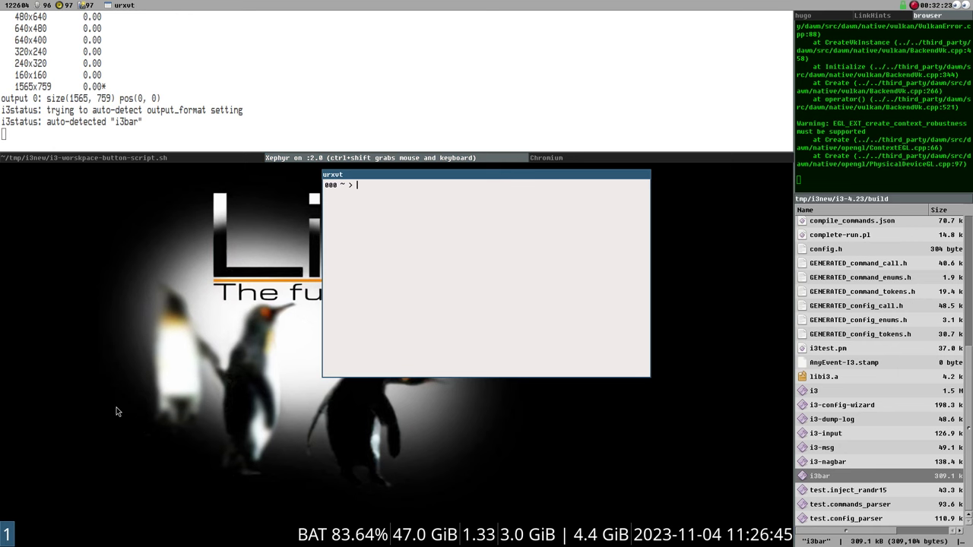
{"action": "key", "text": "super+shift+q"}
{"action": "key", "text": "ctrl+shift"}
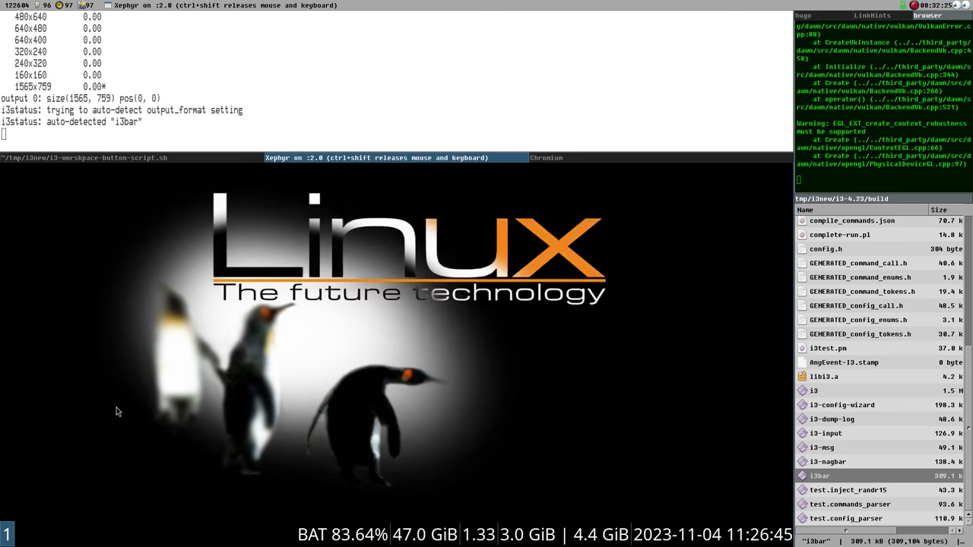
{"action": "key", "text": "super+Return"}
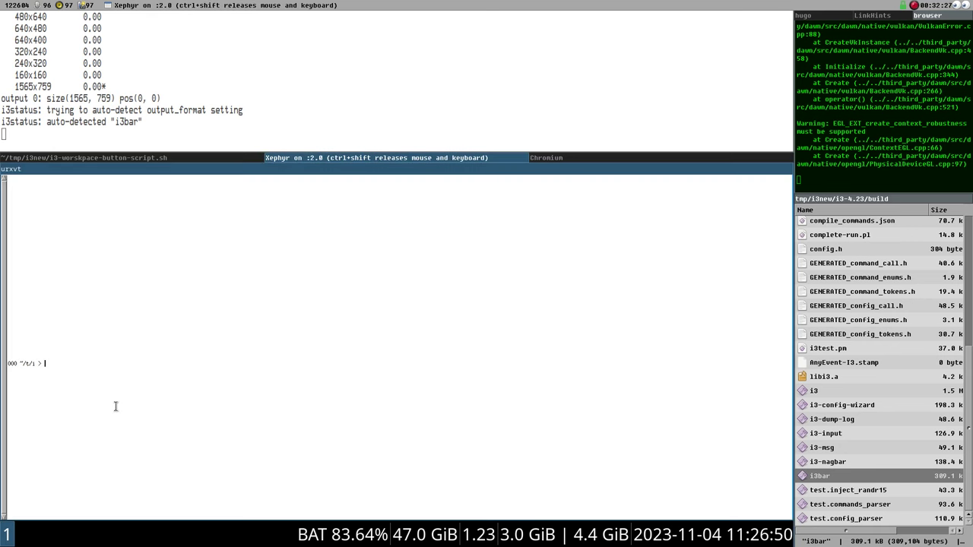
{"action": "key", "text": "super+3"}
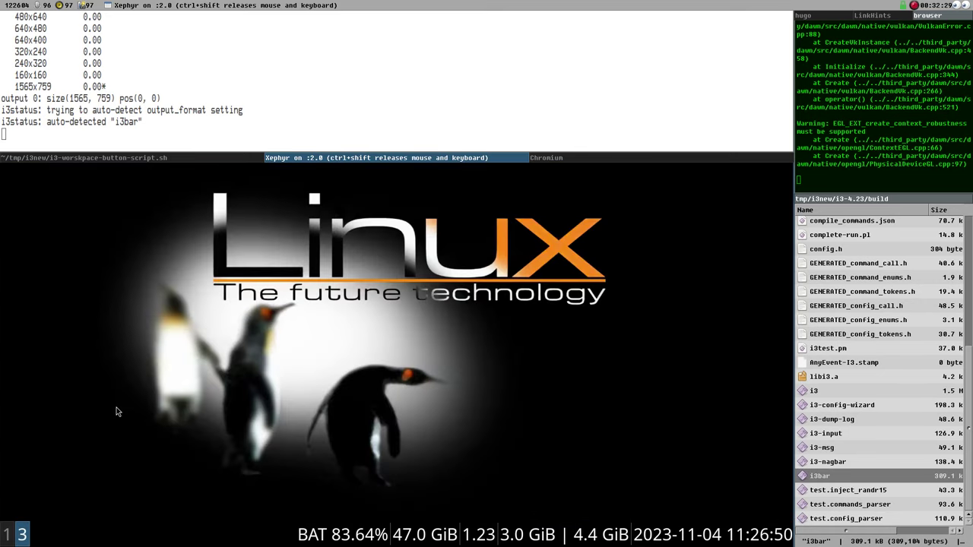
{"action": "key", "text": "super+Return"}
{"action": "key", "text": "super+4"}
{"action": "key", "text": "super+Return"}
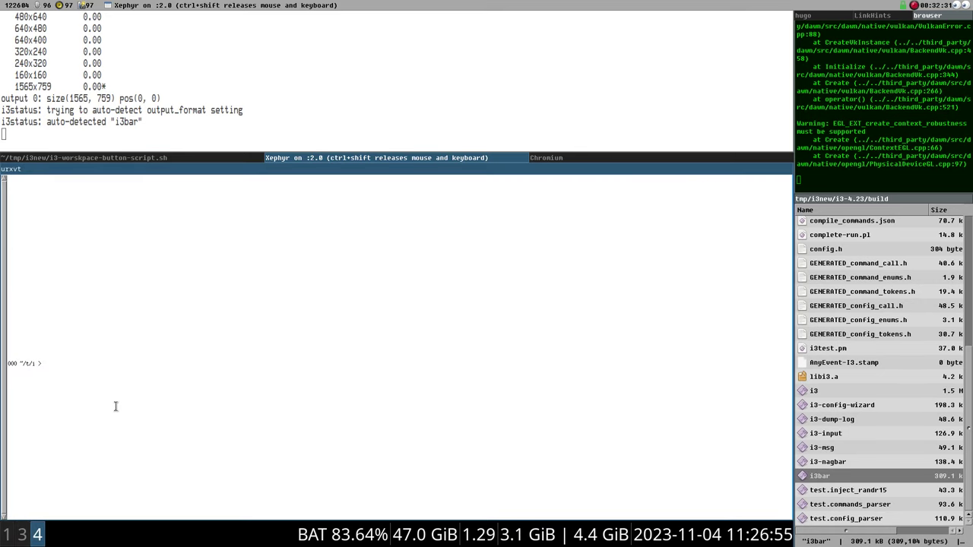
{"action": "key", "text": "super+shift+e"}
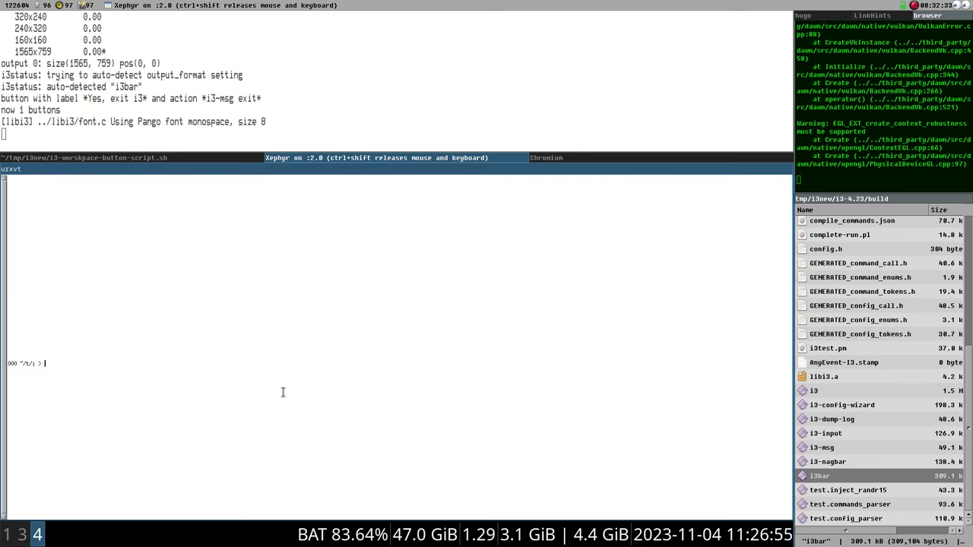
{"action": "left_click", "coordinate": [738, 173]}
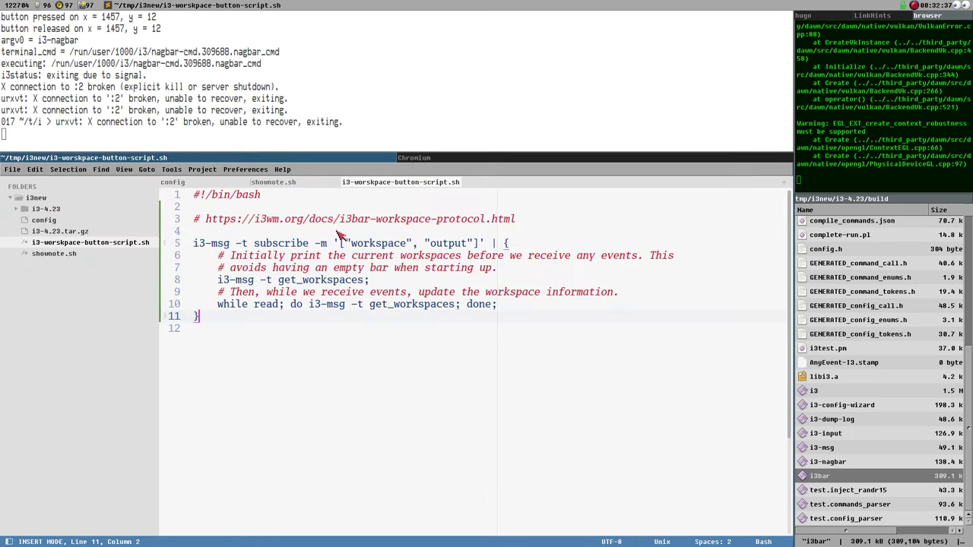
{"action": "left_click", "coordinate": [456, 159]}
{"action": "scroll", "coordinate": [346, 315], "scroll_direction": "up", "scroll_amount": 5}
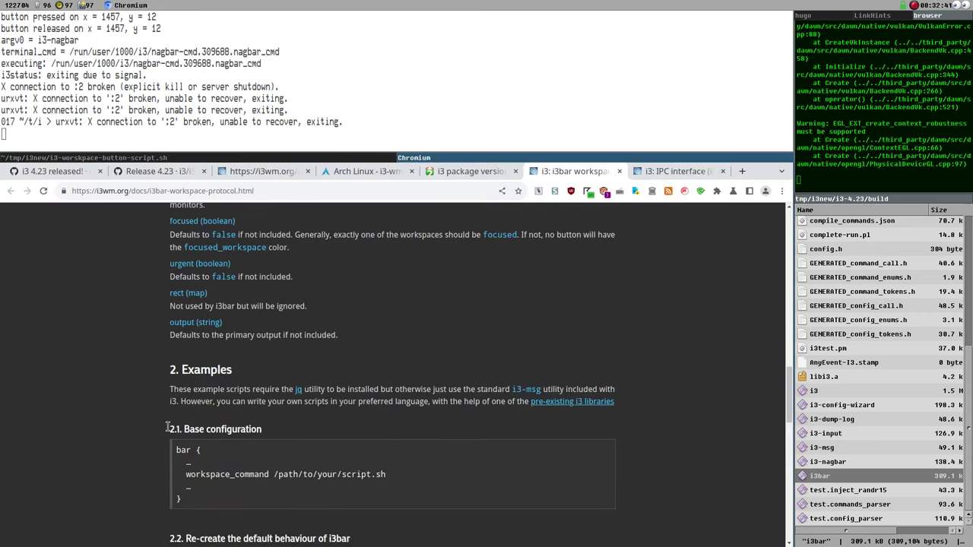
{"action": "scroll", "coordinate": [462, 398], "scroll_direction": "up", "scroll_amount": 1}
{"action": "scroll", "coordinate": [462, 398], "scroll_direction": "down", "scroll_amount": 1}
{"action": "scroll", "coordinate": [462, 398], "scroll_direction": "down", "scroll_amount": 3}
{"action": "scroll", "coordinate": [416, 360], "scroll_direction": "down", "scroll_amount": 5}
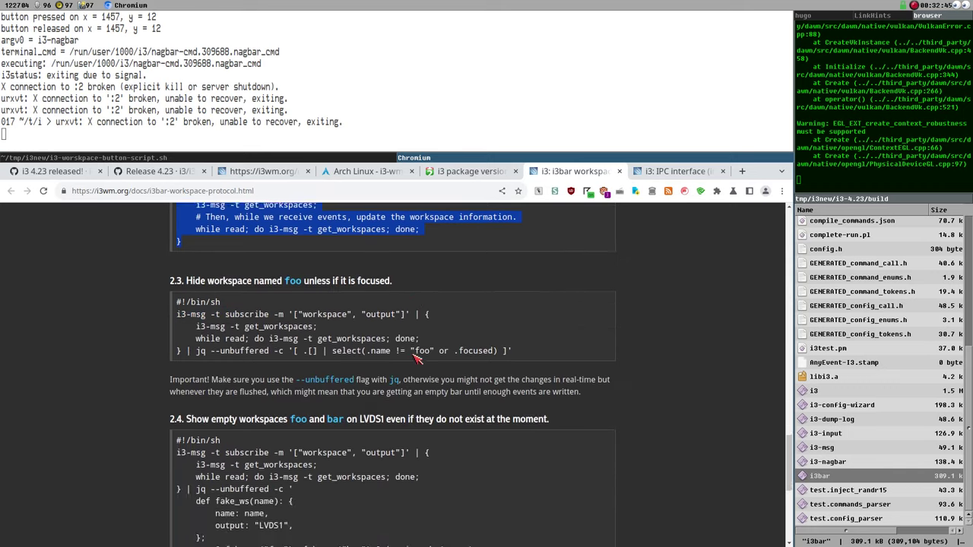
{"action": "scroll", "coordinate": [416, 359], "scroll_direction": "up", "scroll_amount": 5}
{"action": "left_click", "coordinate": [288, 158]}
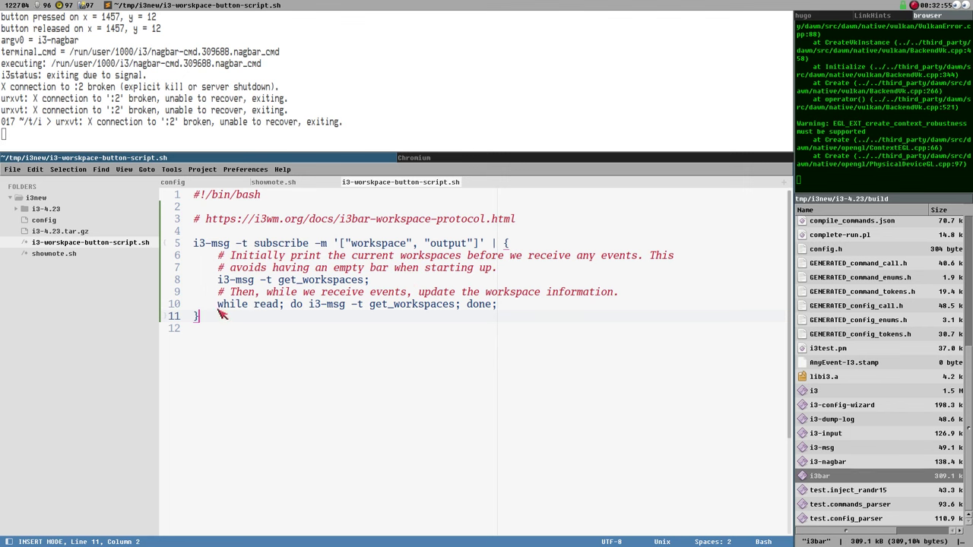
Copy 'i3-msg -t get_workspaces' from line 10 and run it in the terminal
{"action": "left_click_drag", "start_coordinate": [218, 306], "coordinate": [279, 307]}
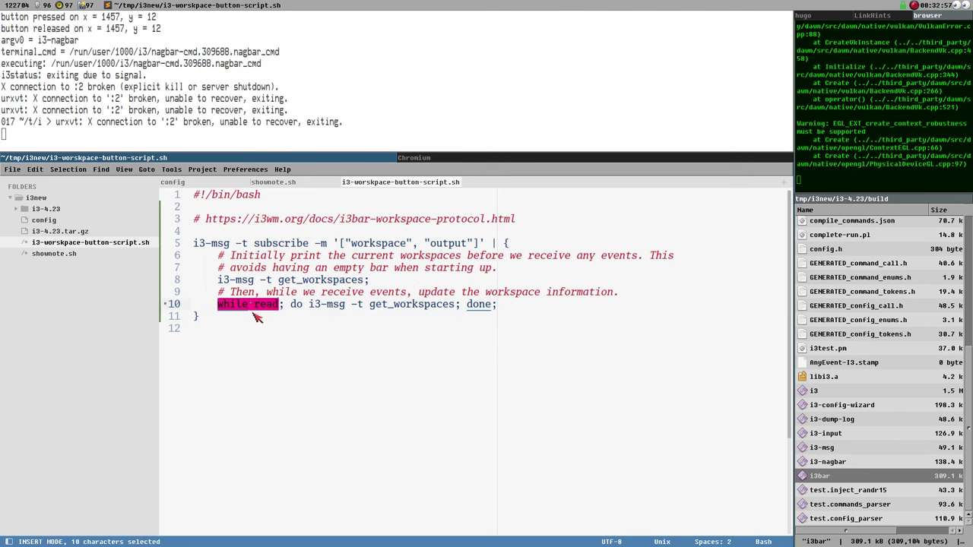
{"action": "left_click", "coordinate": [273, 309]}
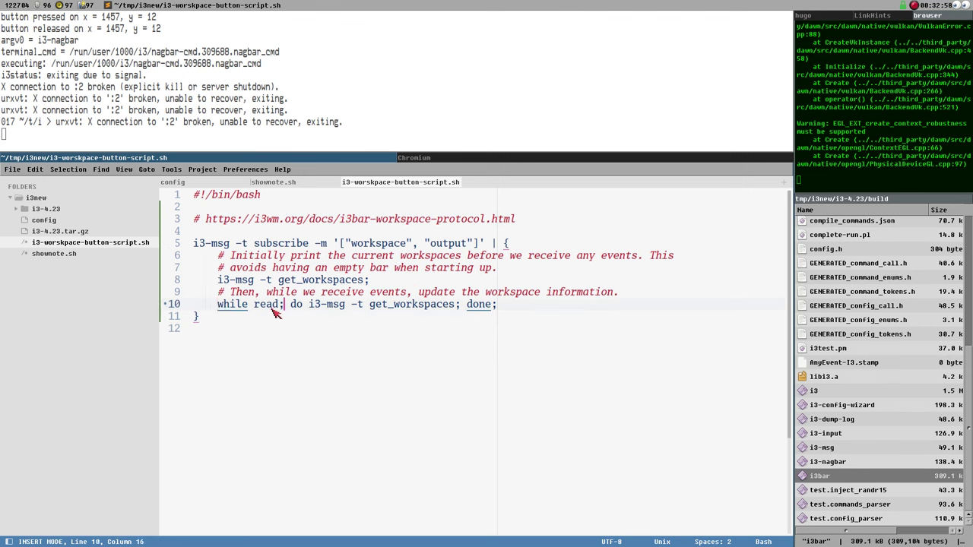
{"action": "left_click_drag", "start_coordinate": [310, 305], "coordinate": [457, 313]}
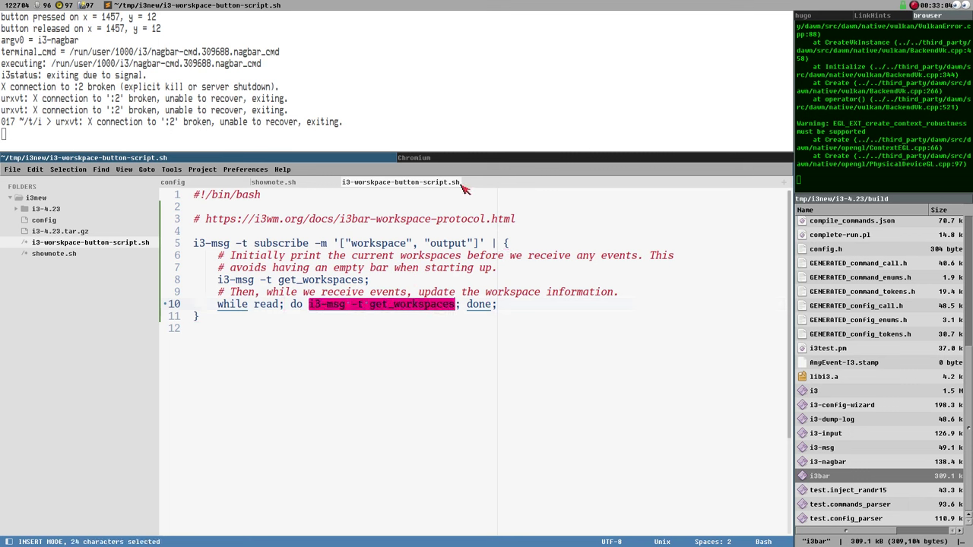
{"action": "key", "text": "ctrl+c"}
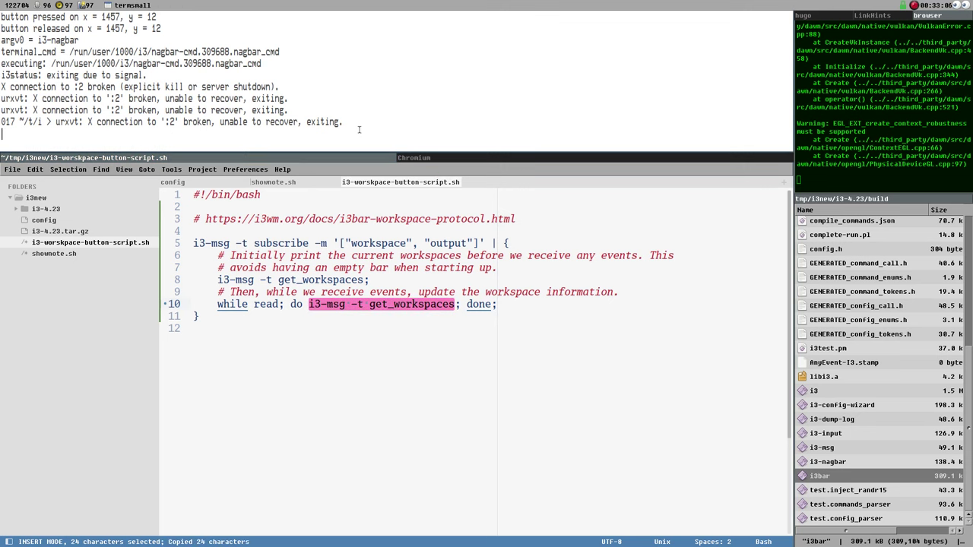
{"action": "key", "text": "Return"}
{"action": "middle_click", "coordinate": [358, 129]}
{"action": "key", "text": "Return"}
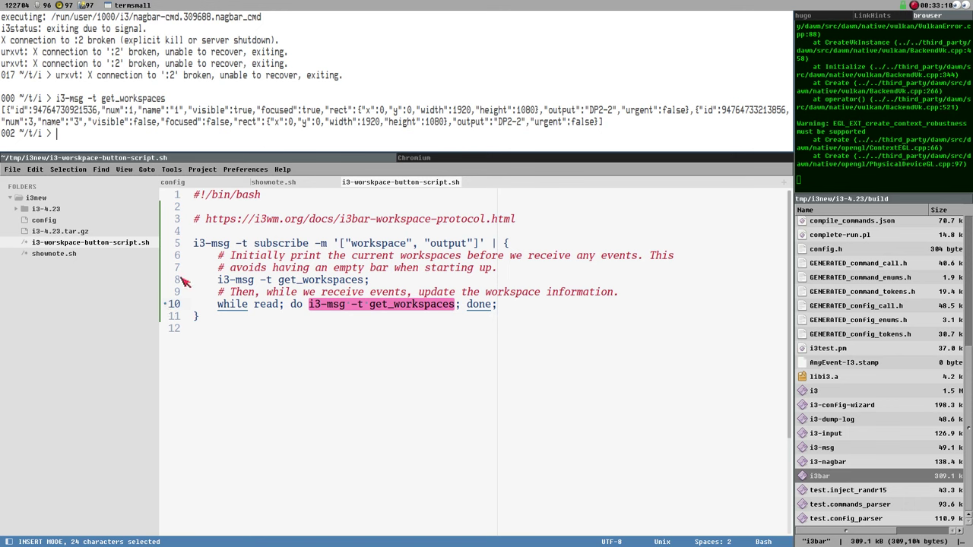
{"action": "left_click_drag", "start_coordinate": [217, 307], "coordinate": [274, 310]}
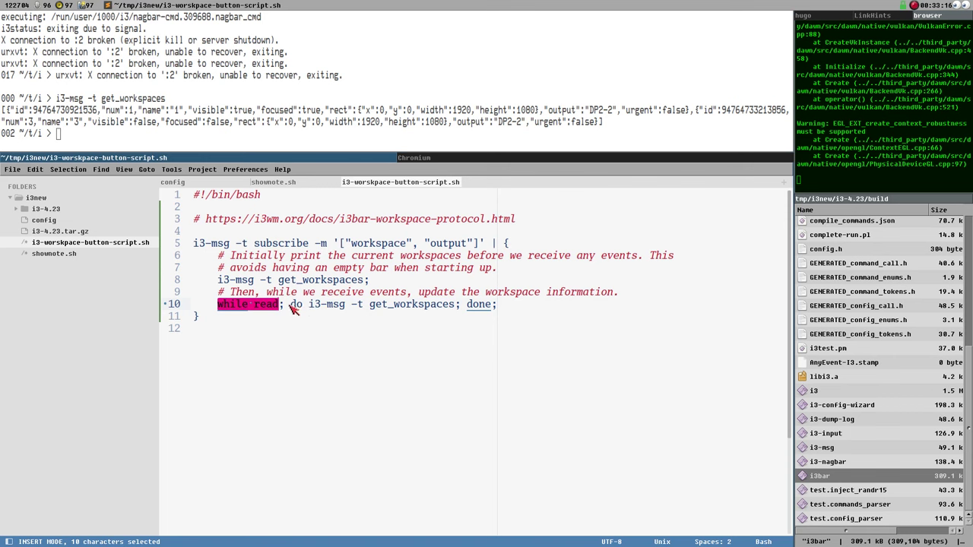
{"action": "left_click_drag", "start_coordinate": [309, 305], "coordinate": [458, 309]}
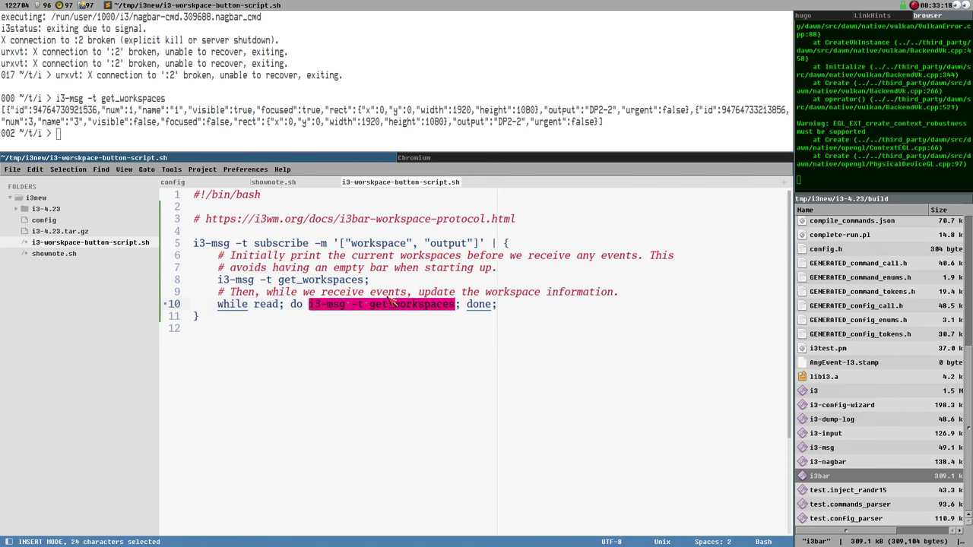
Copy the i3-msg subscribe command from line 5 and run it in the terminal
{"action": "left_click_drag", "start_coordinate": [196, 198], "coordinate": [429, 372]}
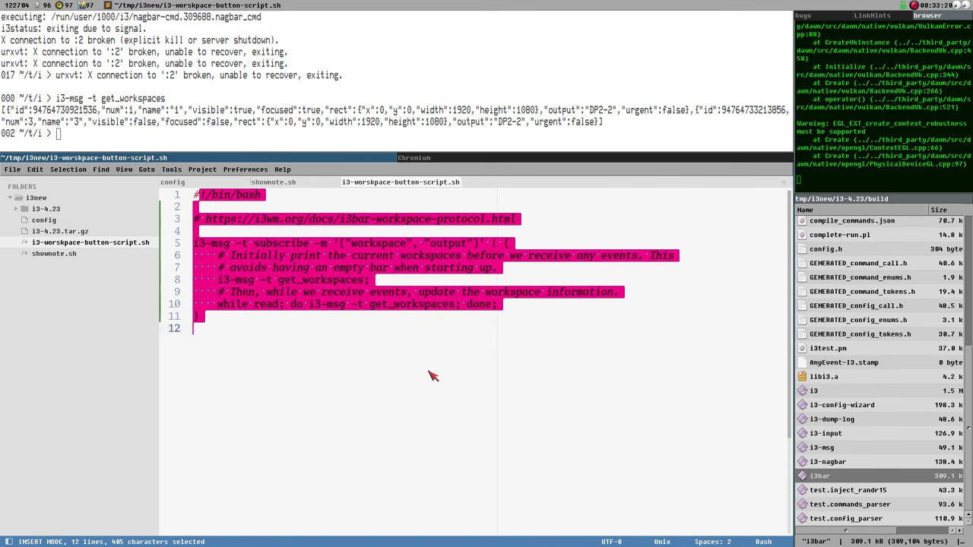
{"action": "left_click", "coordinate": [292, 320]}
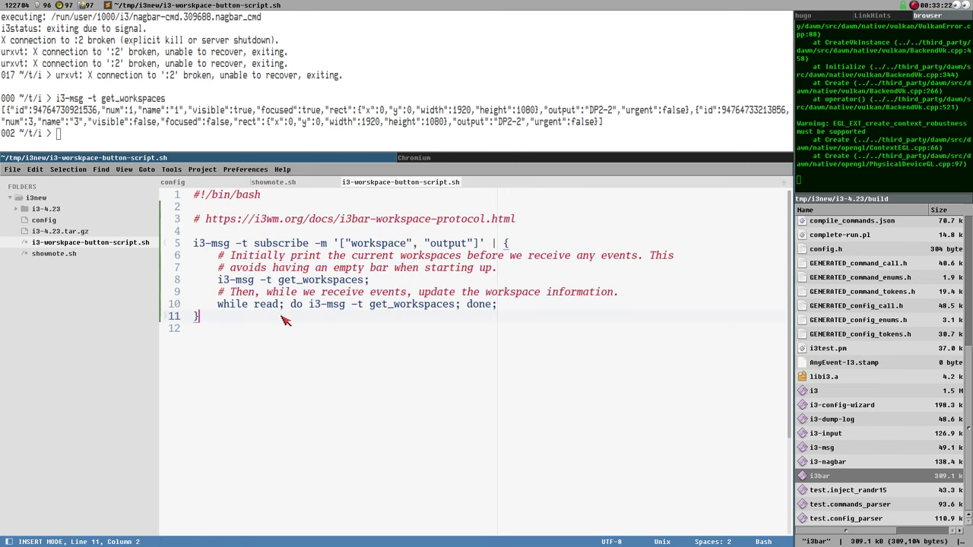
{"action": "left_click_drag", "start_coordinate": [500, 245], "coordinate": [489, 245]}
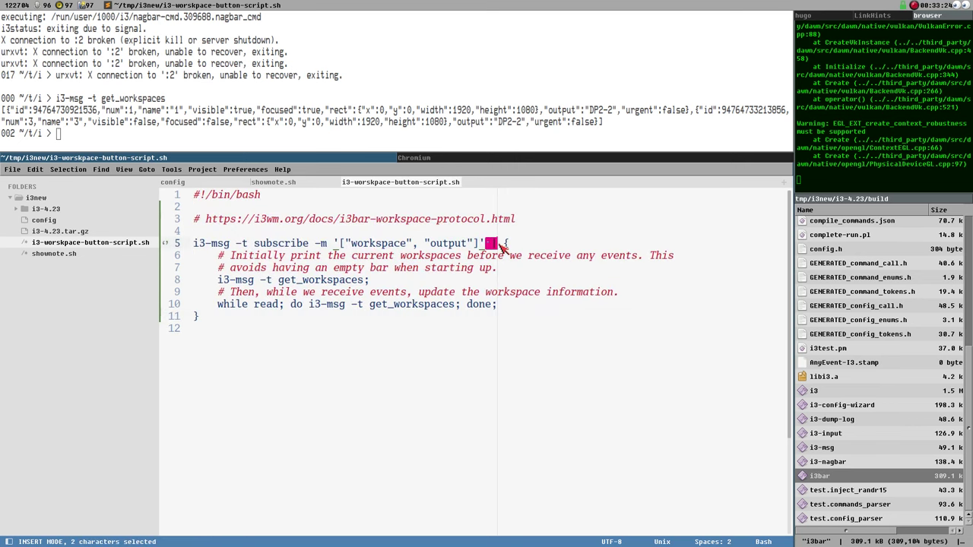
{"action": "left_click_drag", "start_coordinate": [194, 244], "coordinate": [487, 246]}
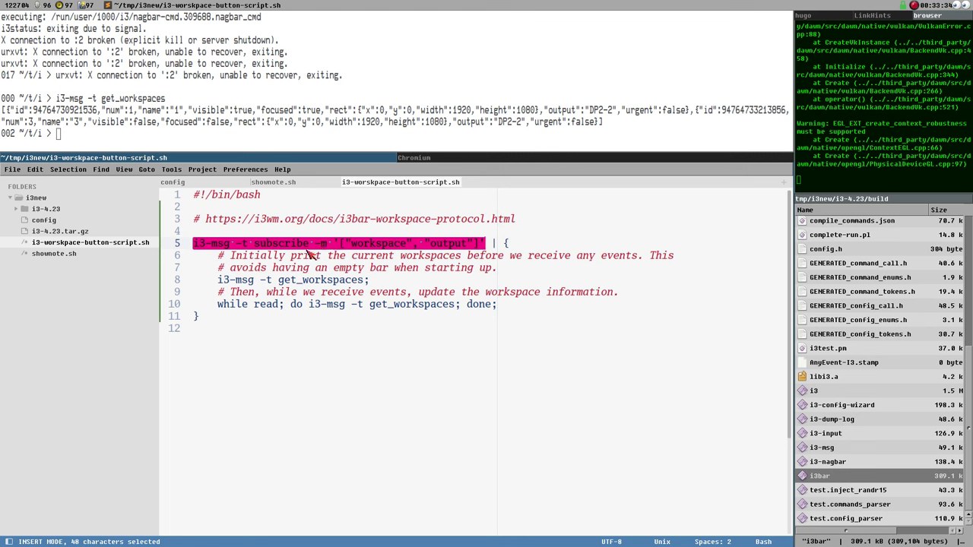
{"action": "left_click", "coordinate": [84, 137]}
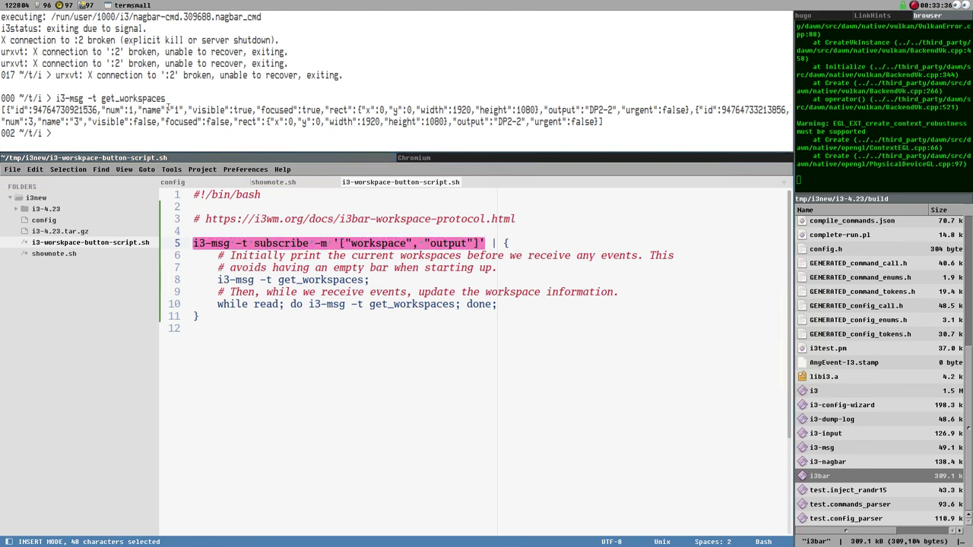
{"action": "middle_click", "coordinate": [163, 136]}
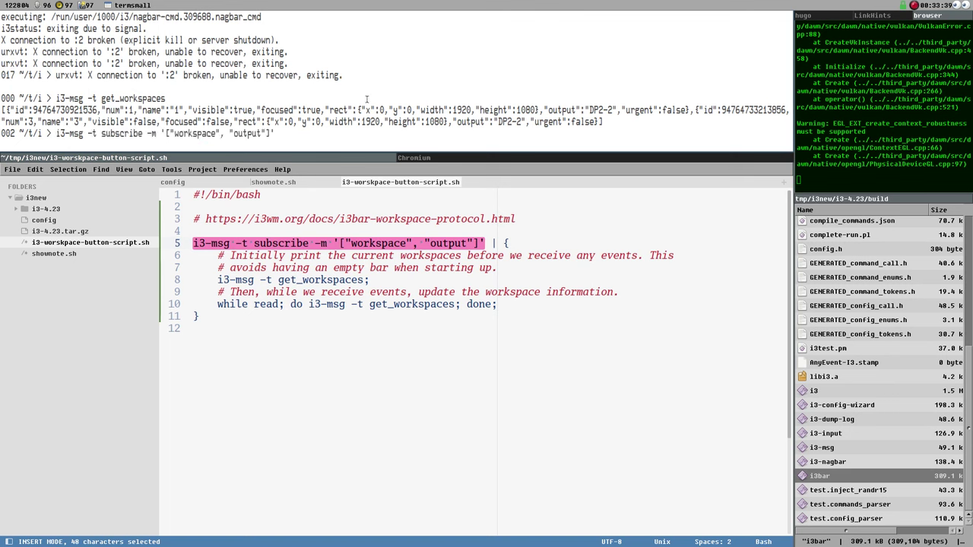
{"action": "key", "text": "Return"}
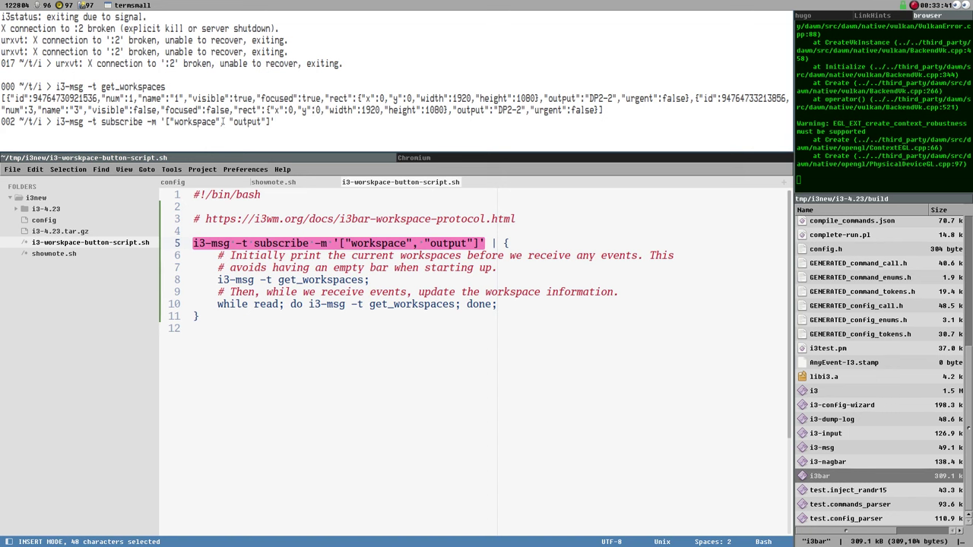
Highlight 'subscribe' in the terminal command, then switch to the GIMP workspace 2
{"action": "left_click", "coordinate": [254, 231]}
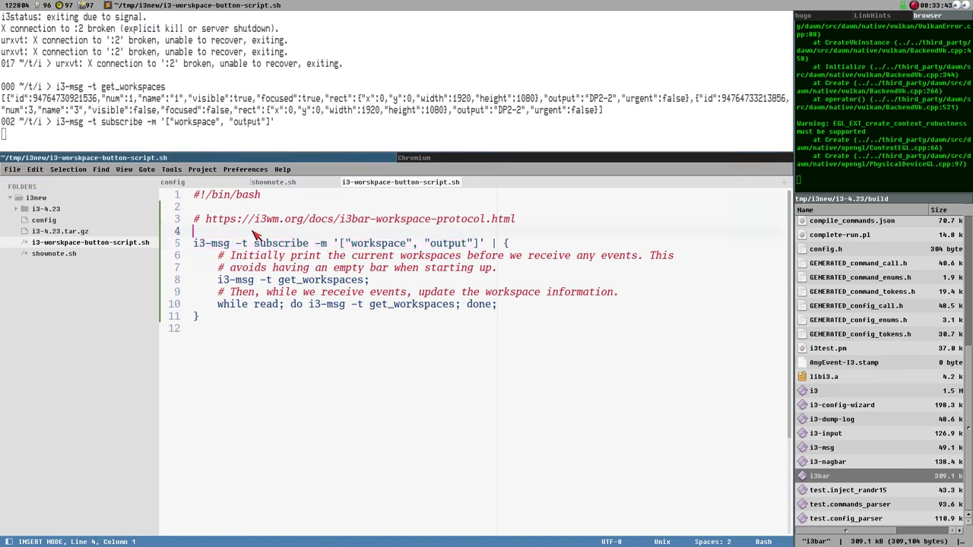
{"action": "left_click", "coordinate": [861, 263]}
{"action": "left_click", "coordinate": [498, 258]}
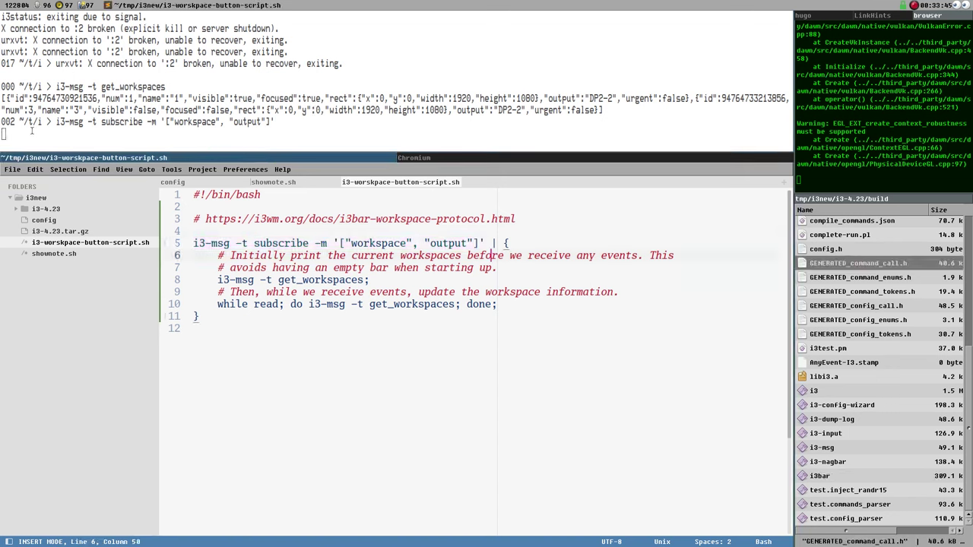
{"action": "left_click", "coordinate": [65, 133]}
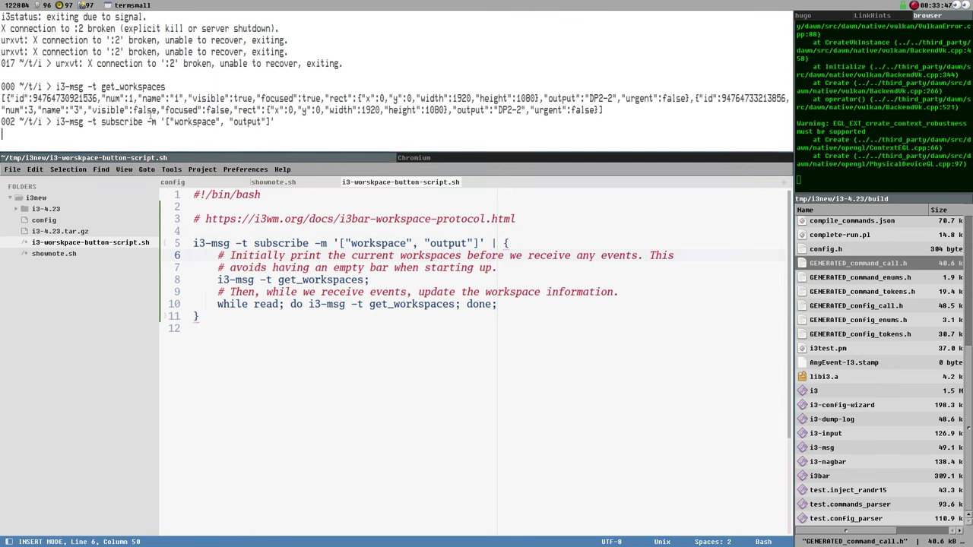
{"action": "key", "text": "Return"}
{"action": "left_click", "coordinate": [286, 283]}
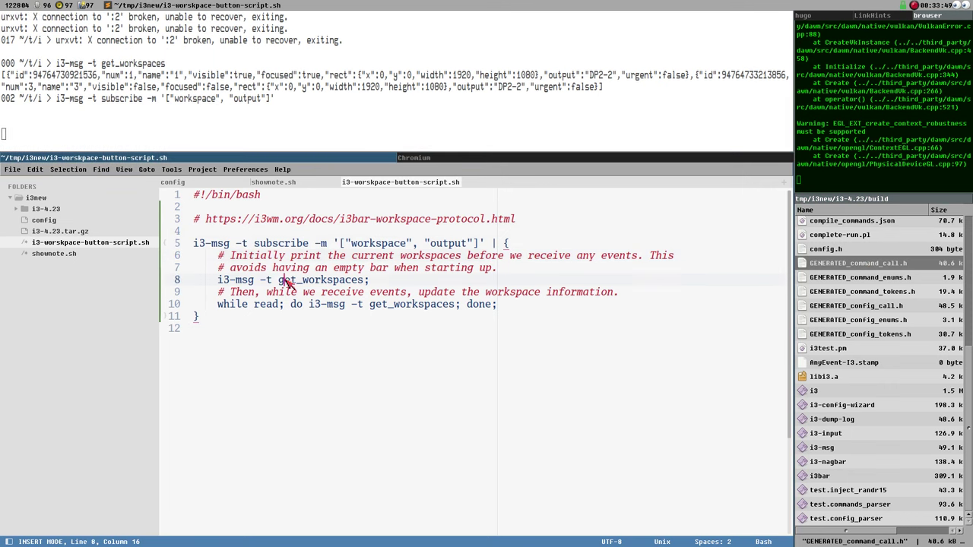
{"action": "left_click", "coordinate": [105, 100]}
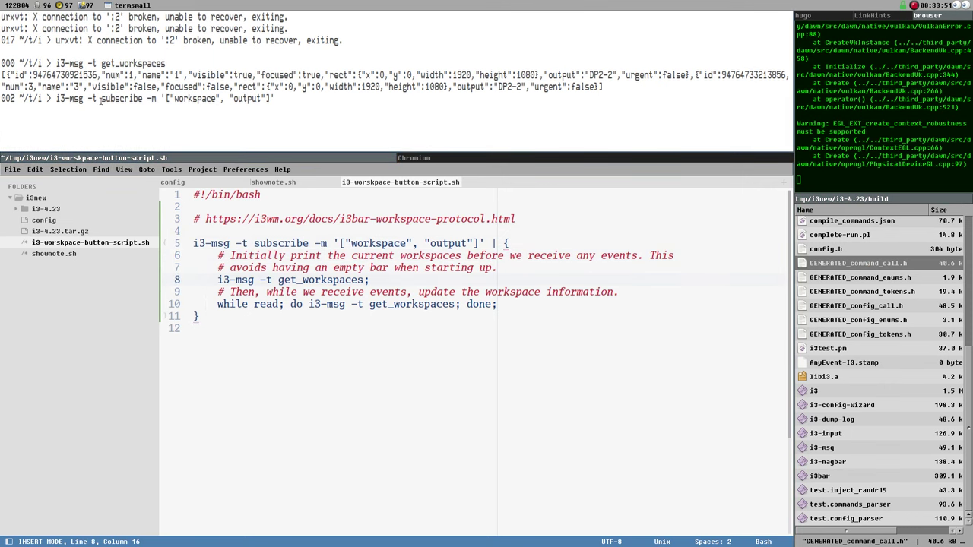
{"action": "left_click_drag", "start_coordinate": [100, 101], "coordinate": [264, 100]}
{"action": "left_click", "coordinate": [242, 293]}
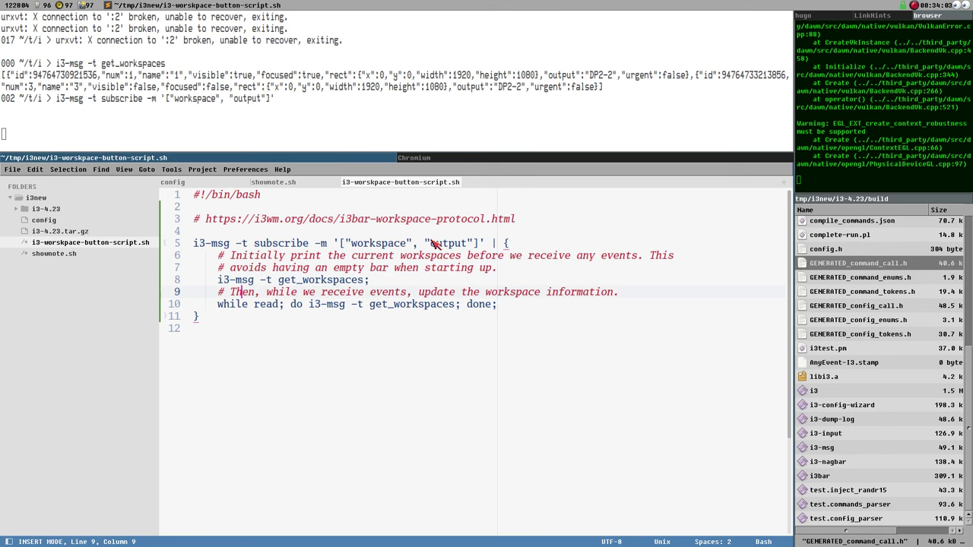
{"action": "key", "text": "super+2"}
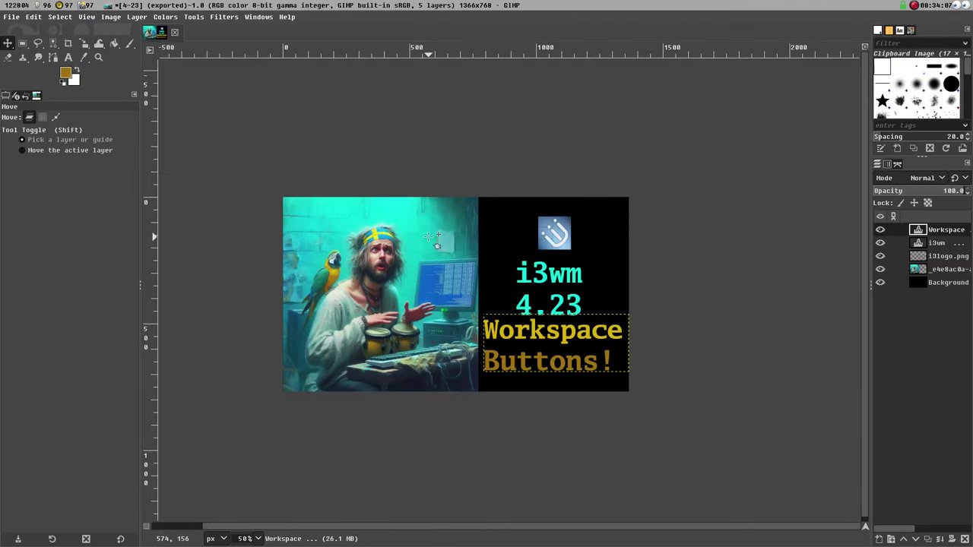
Switch from the GIMP workspace back to editor workspace 1
{"action": "key", "text": "super+1"}
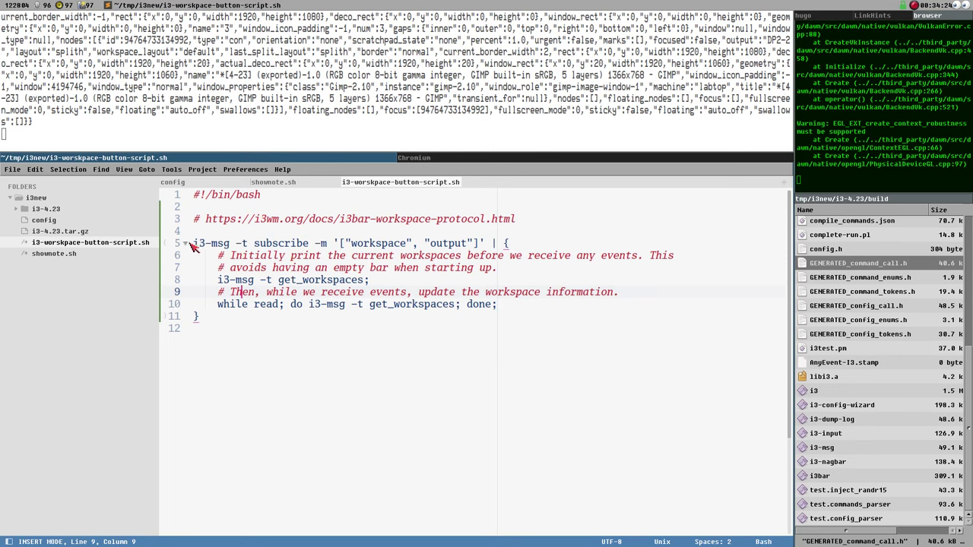
Restart the i3-msg subscribe command and toggle to workspace 2 and back to fire events
{"action": "left_click_drag", "start_coordinate": [194, 245], "coordinate": [345, 247]}
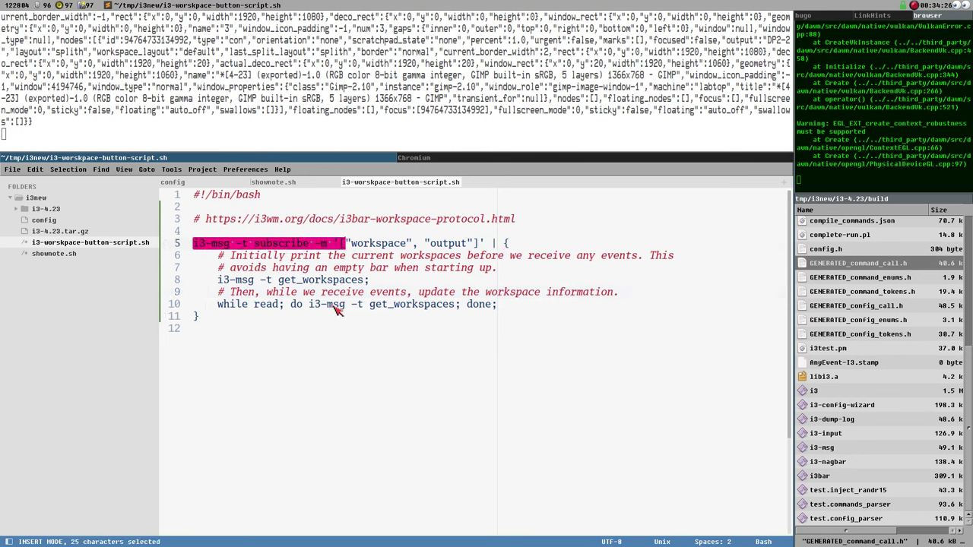
{"action": "left_click_drag", "start_coordinate": [309, 305], "coordinate": [459, 310]}
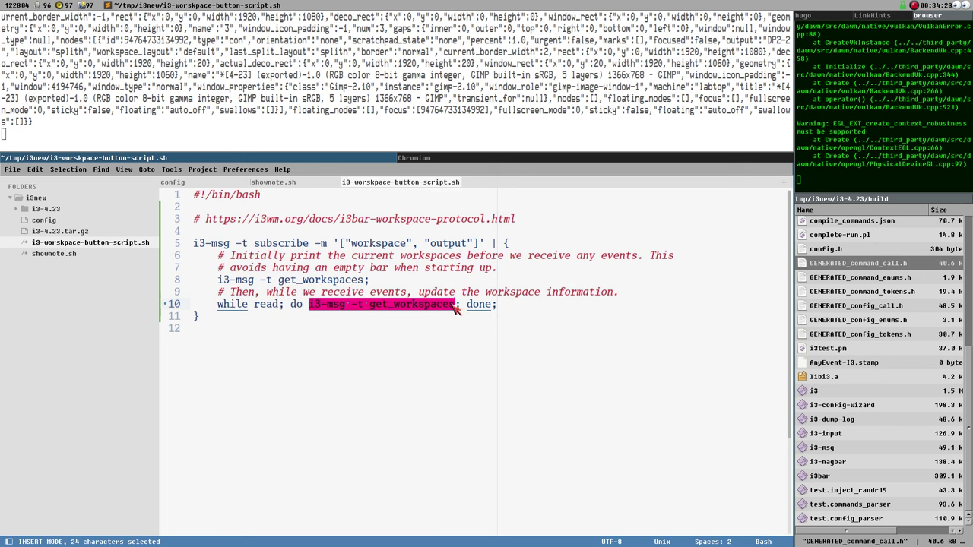
{"action": "left_click_drag", "start_coordinate": [248, 245], "coordinate": [335, 248]}
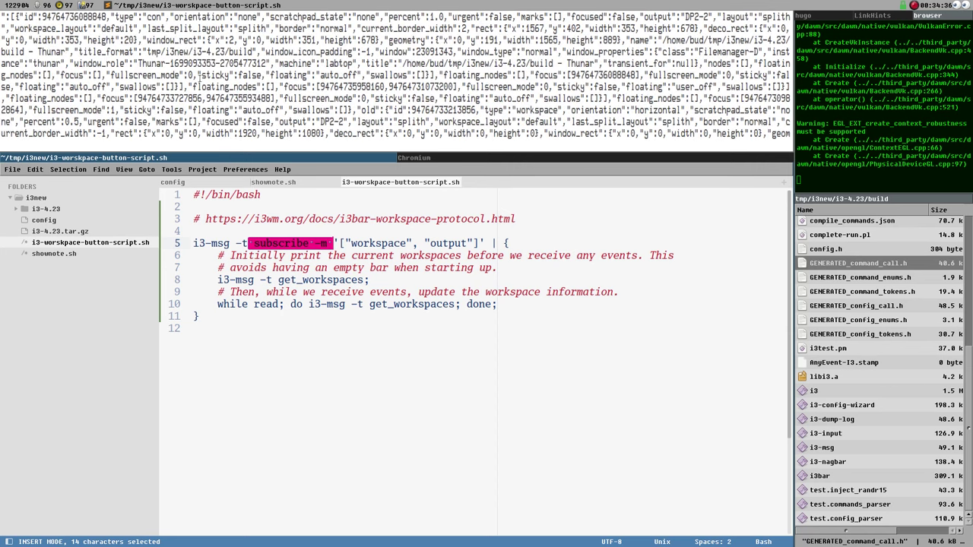
{"action": "scroll", "coordinate": [205, 79], "scroll_direction": "up", "scroll_amount": 2}
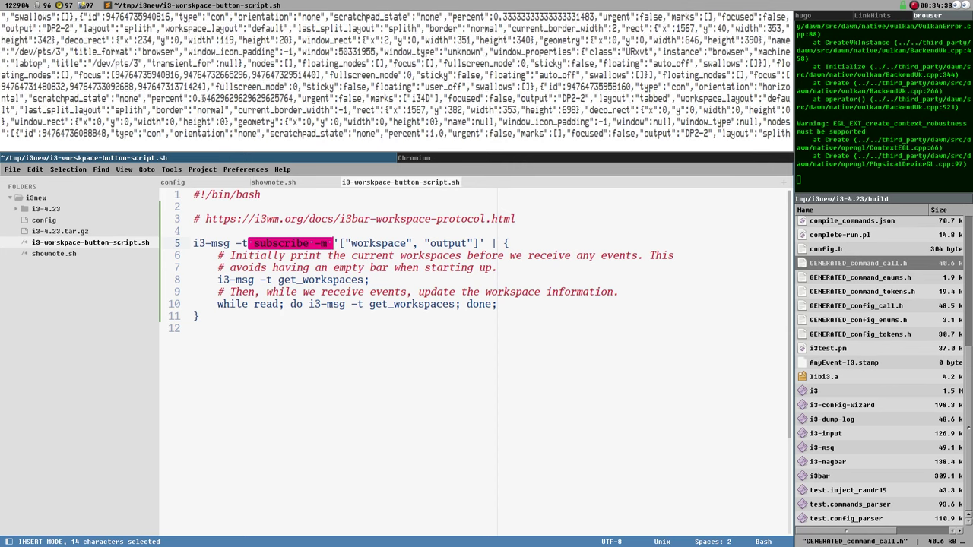
{"action": "left_click", "coordinate": [98, 131]}
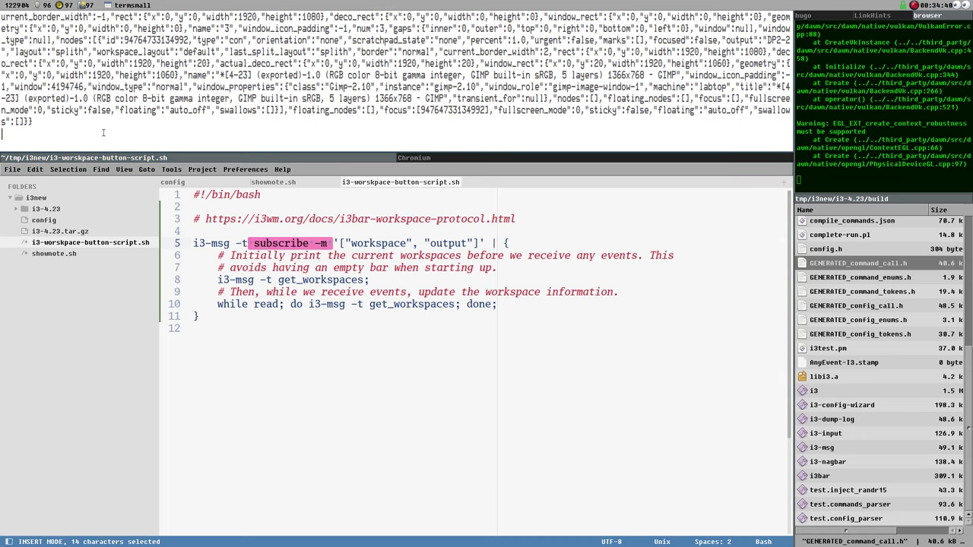
{"action": "key", "text": "ctrl+c"}
{"action": "key", "text": "Up"}
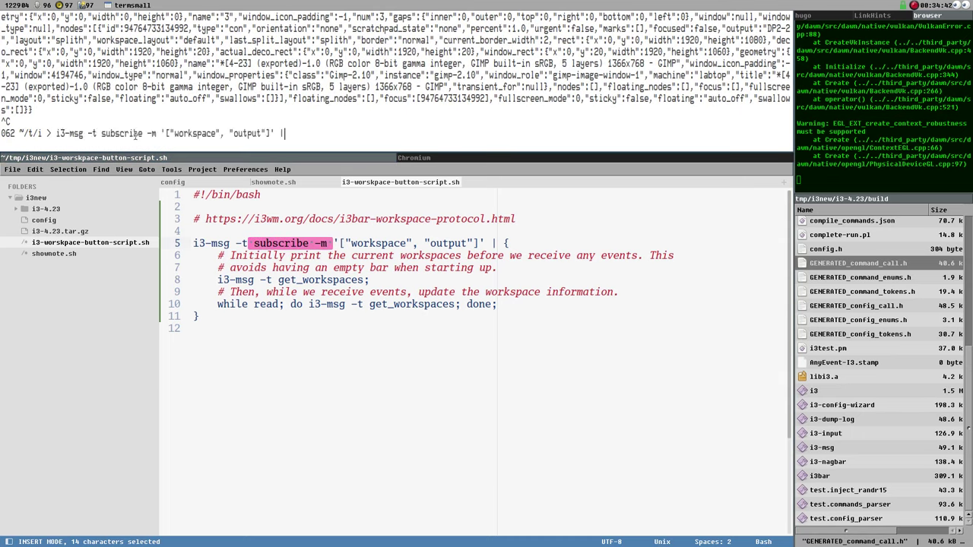
{"action": "key", "text": "Return"}
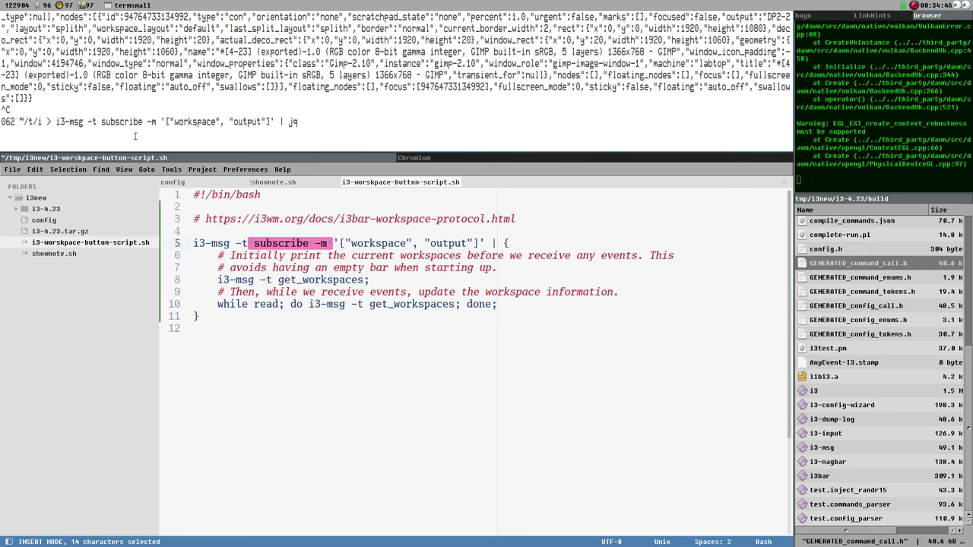
{"action": "key", "text": "super+2"}
{"action": "key", "text": "super+1"}
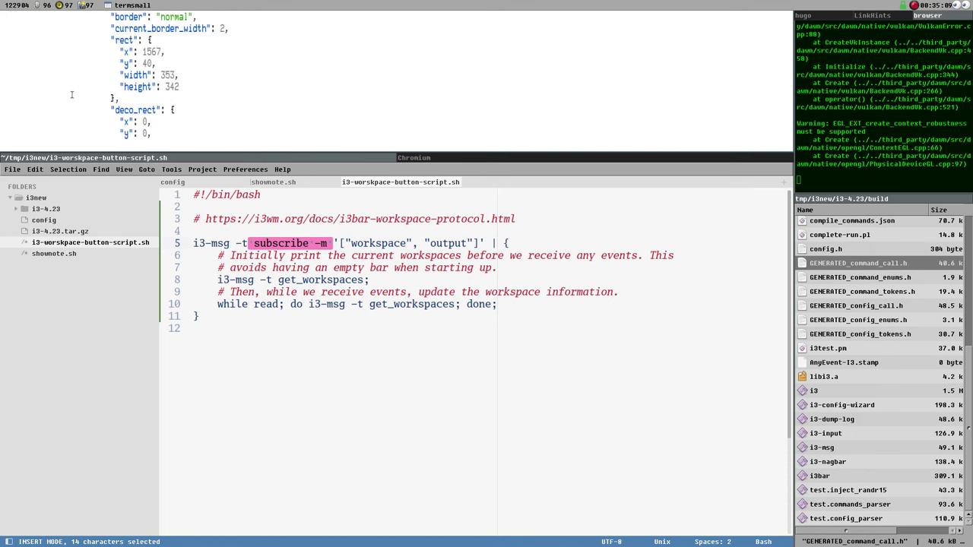
Highlight the 'change' field and its 'focus' value in the event JSON output
{"action": "left_click_drag", "start_coordinate": [346, 243], "coordinate": [412, 250]}
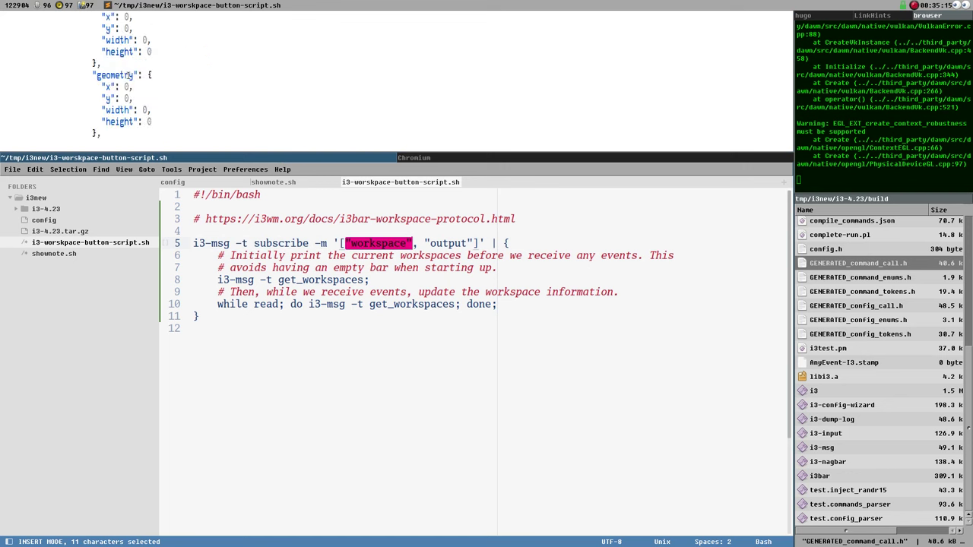
{"action": "scroll", "coordinate": [142, 86], "scroll_direction": "down", "scroll_amount": 5}
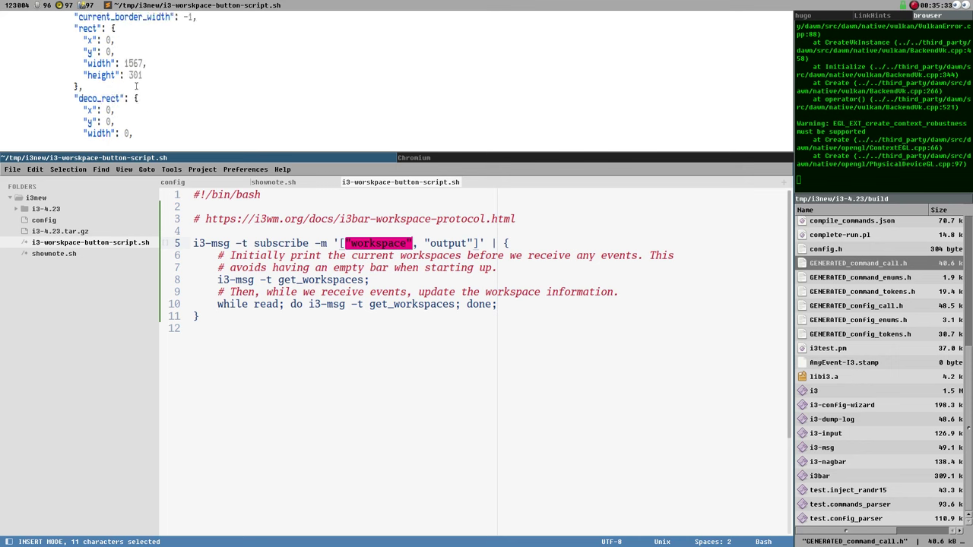
{"action": "left_click", "coordinate": [111, 6]}
{"action": "left_click", "coordinate": [111, 6]}
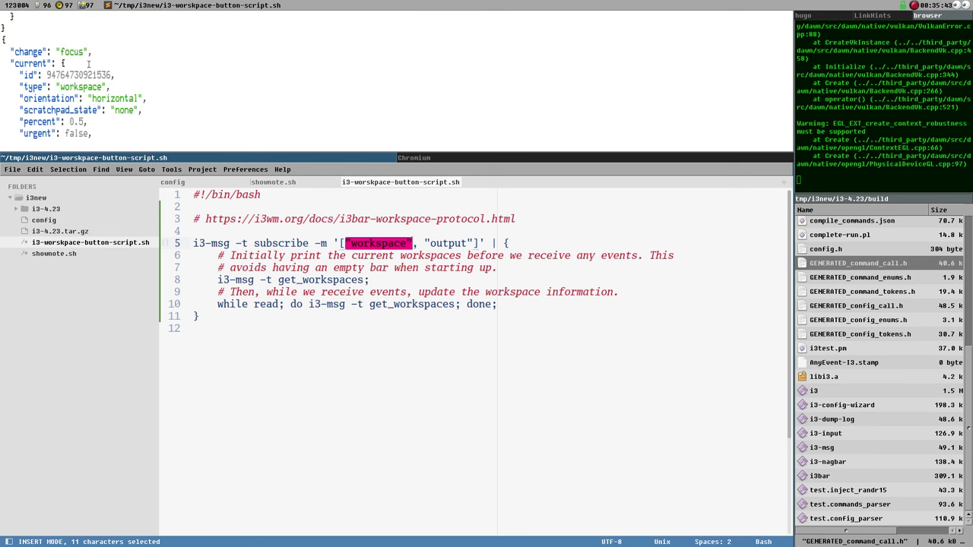
{"action": "left_click_drag", "start_coordinate": [9, 53], "coordinate": [50, 53]}
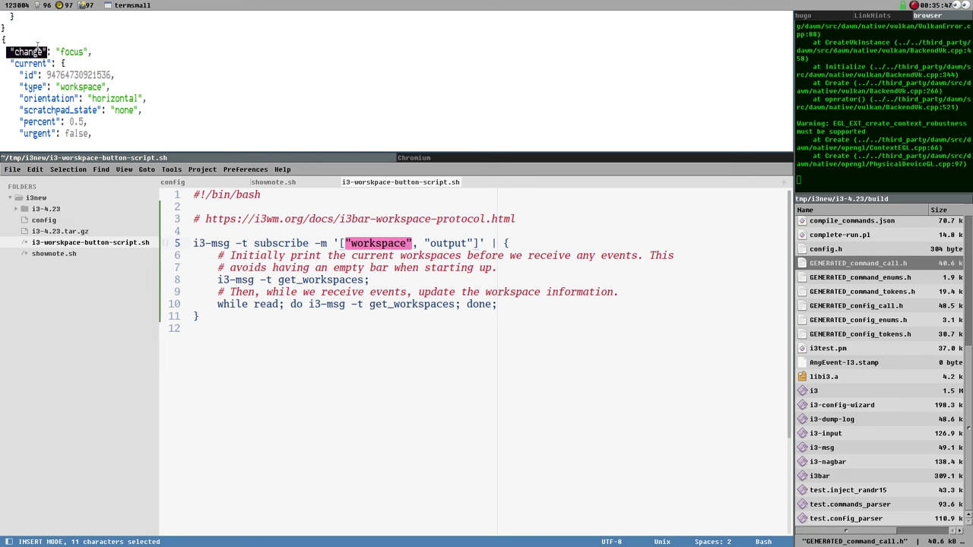
{"action": "double_click", "coordinate": [73, 52]}
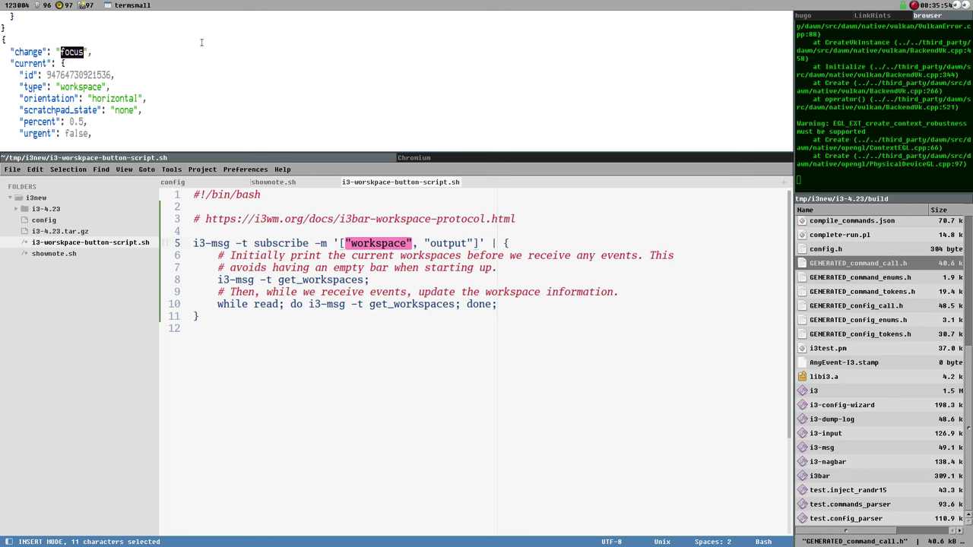
{"action": "key", "text": "Home"}
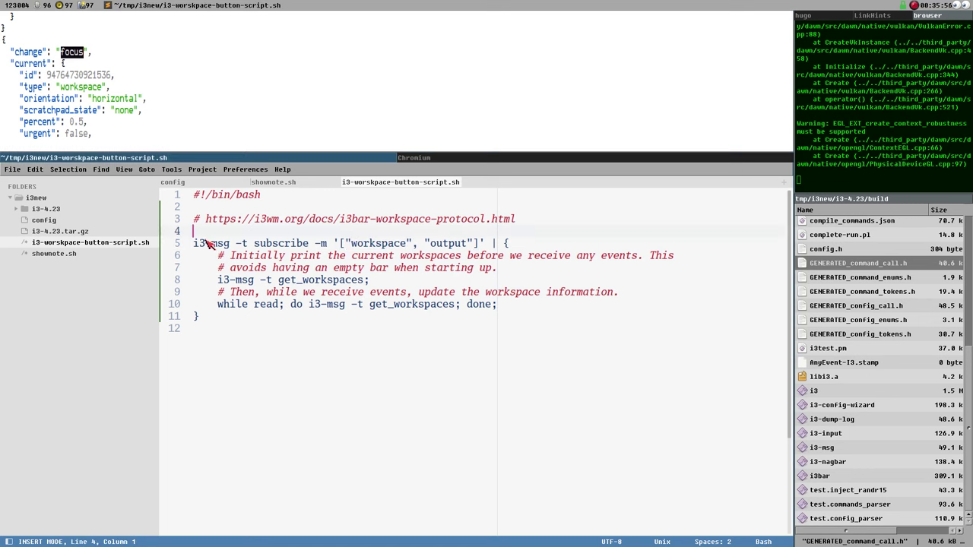
{"action": "left_click_drag", "start_coordinate": [196, 248], "coordinate": [500, 249]}
{"action": "left_click", "coordinate": [496, 248]}
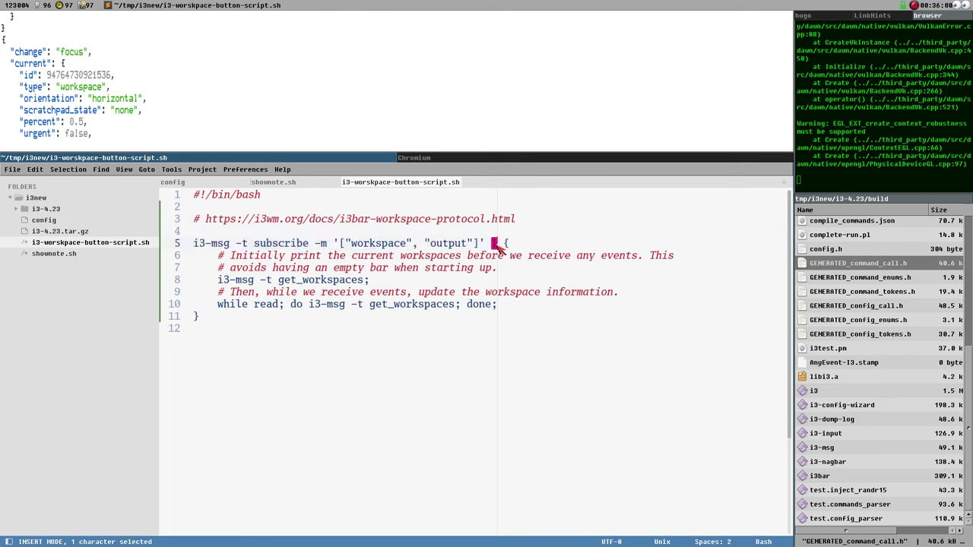
{"action": "left_click", "coordinate": [514, 244]}
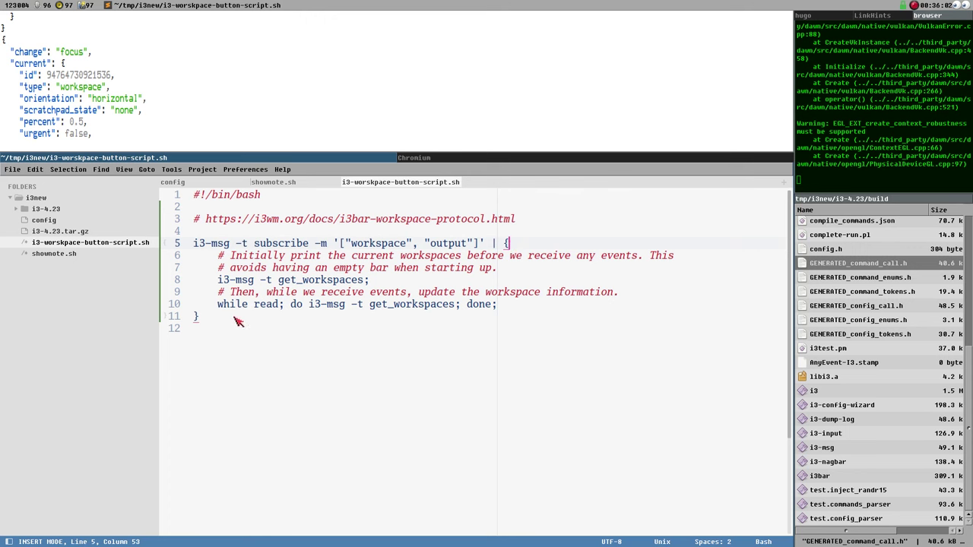
{"action": "left_click_drag", "start_coordinate": [237, 321], "coordinate": [502, 251]}
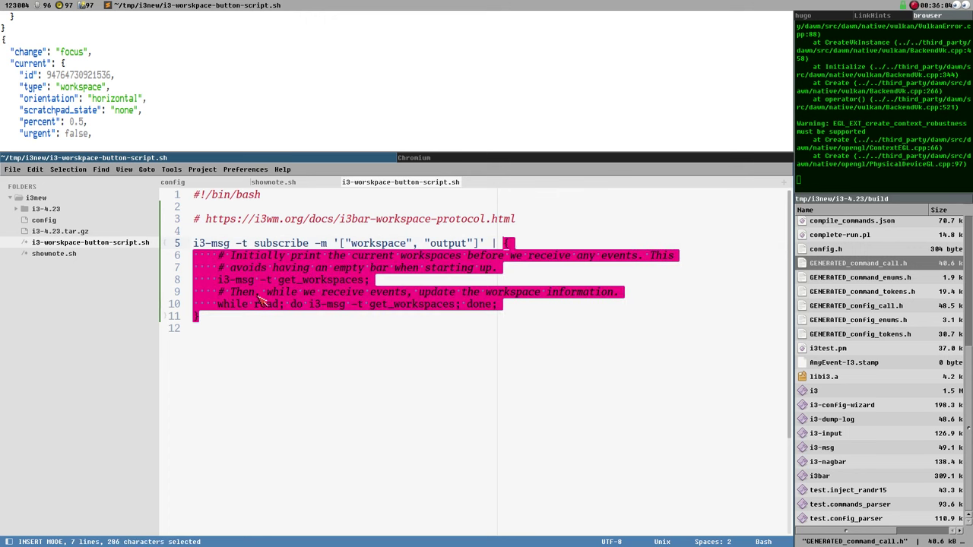
{"action": "left_click", "coordinate": [242, 283]}
{"action": "left_click_drag", "start_coordinate": [218, 281], "coordinate": [388, 286]}
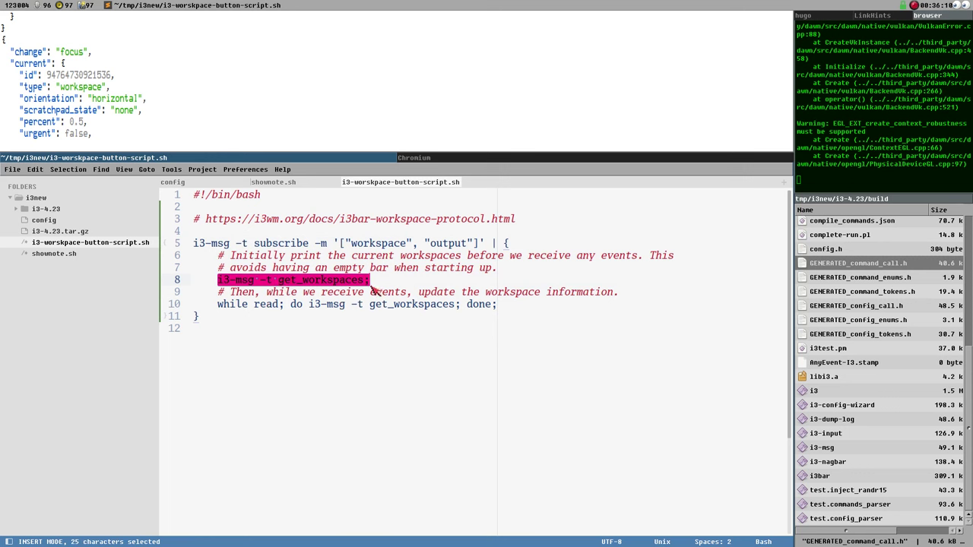
{"action": "left_click", "coordinate": [220, 296]}
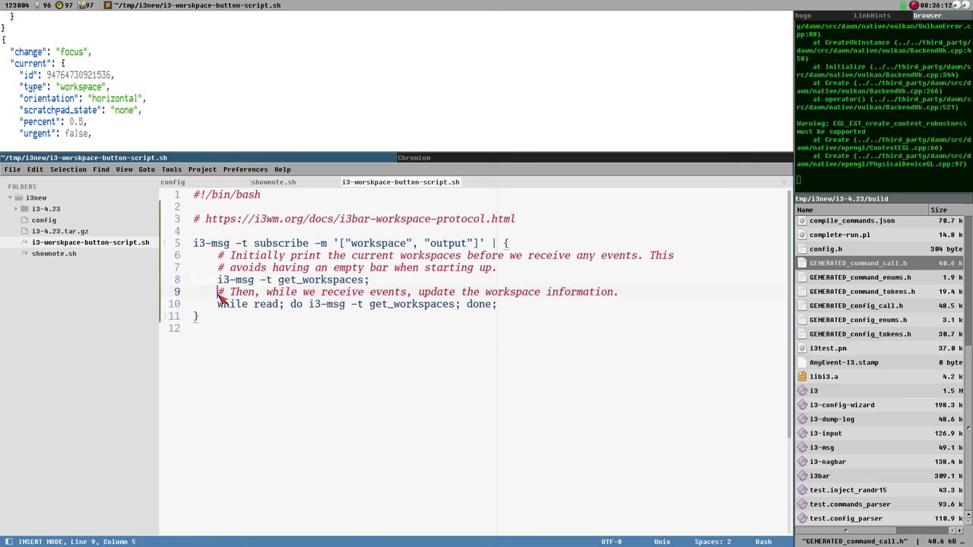
{"action": "left_click_drag", "start_coordinate": [220, 297], "coordinate": [629, 296]}
{"action": "left_click", "coordinate": [259, 308]}
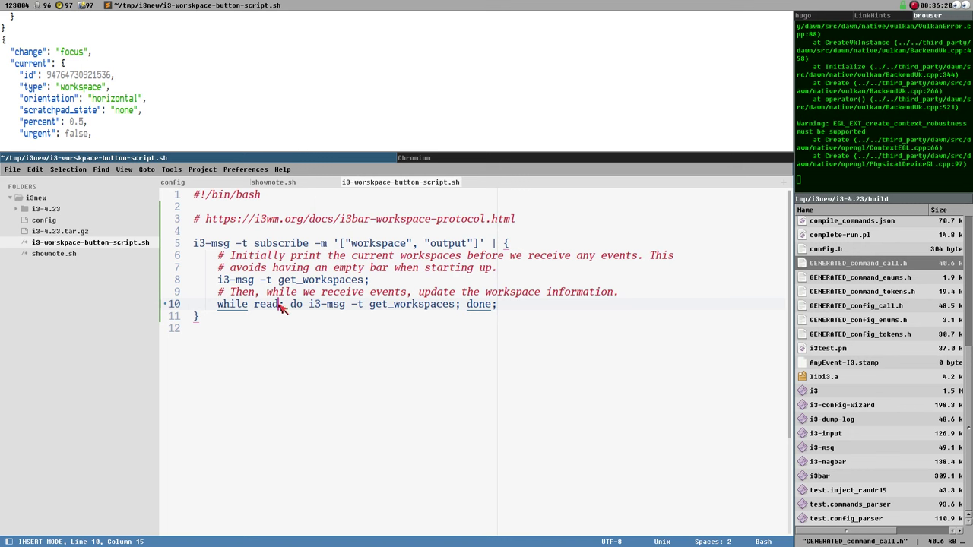
{"action": "left_click_drag", "start_coordinate": [491, 244], "coordinate": [501, 244]}
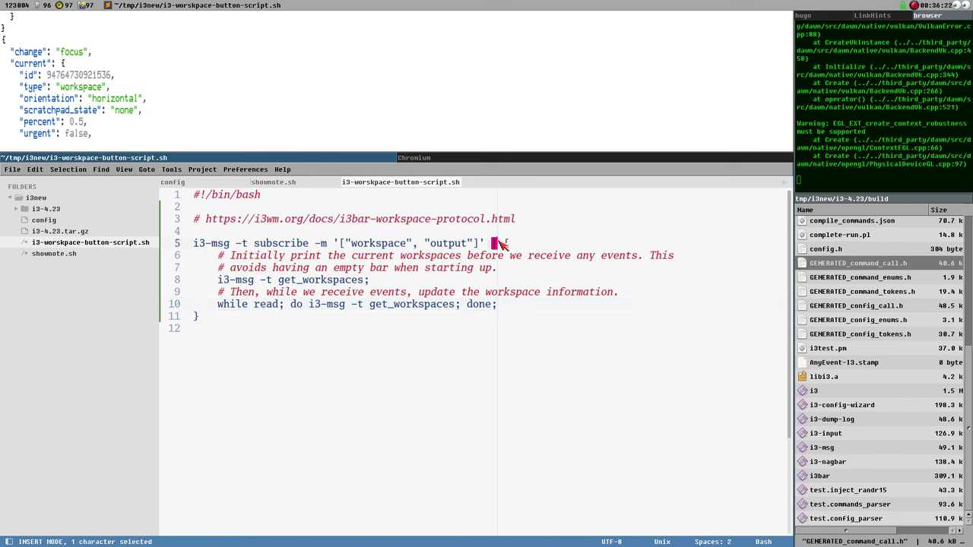
{"action": "left_click_drag", "start_coordinate": [431, 244], "coordinate": [495, 246]}
{"action": "left_click_drag", "start_coordinate": [278, 243], "coordinate": [502, 245]}
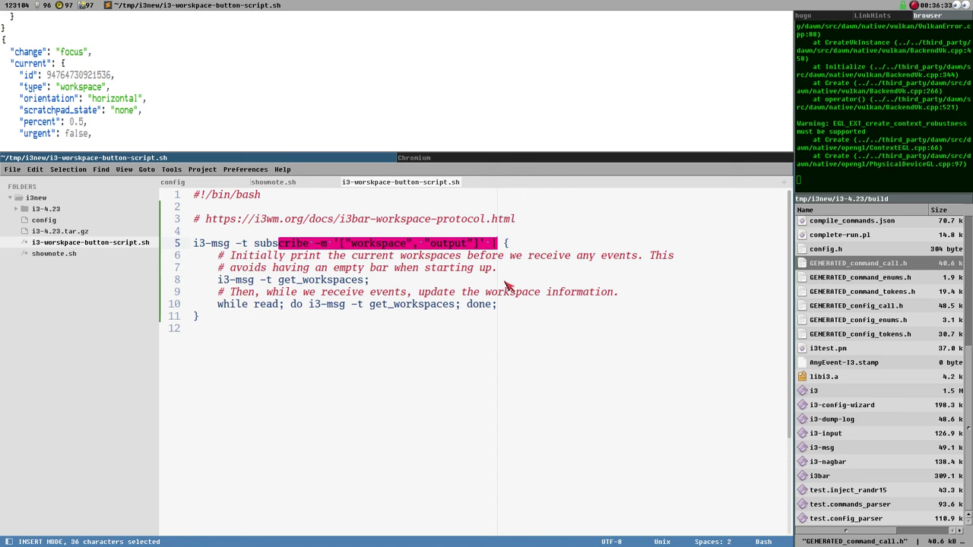
{"action": "left_click", "coordinate": [291, 304]}
{"action": "left_click_drag", "start_coordinate": [290, 304], "coordinate": [462, 306]}
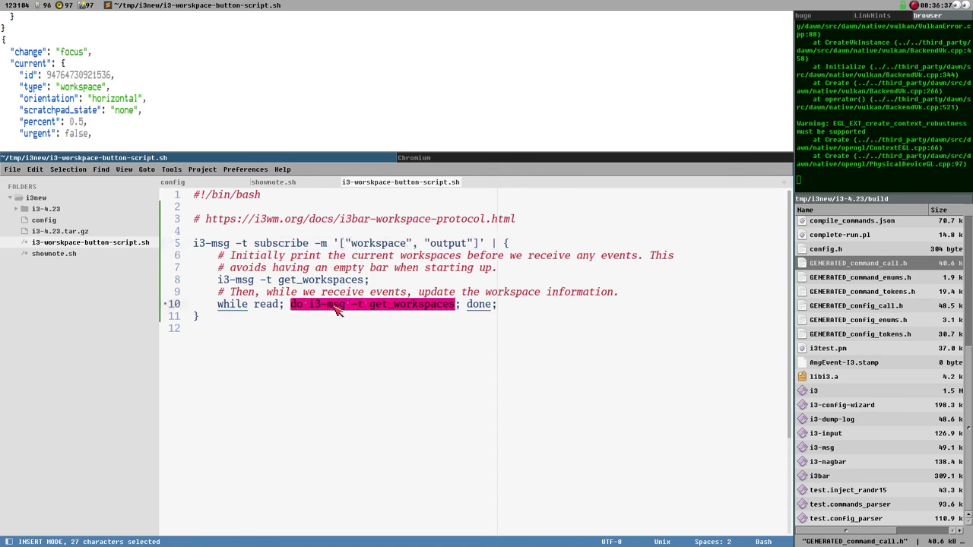
{"action": "left_click_drag", "start_coordinate": [309, 307], "coordinate": [457, 308]}
{"action": "double_click", "coordinate": [479, 243]}
{"action": "left_click_drag", "start_coordinate": [437, 242], "coordinate": [174, 242]}
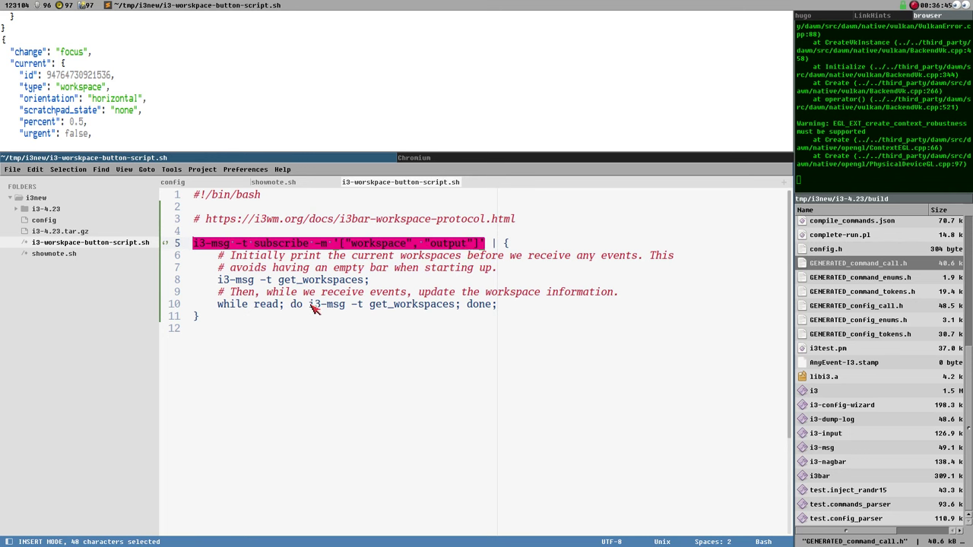
{"action": "left_click_drag", "start_coordinate": [309, 304], "coordinate": [455, 307]}
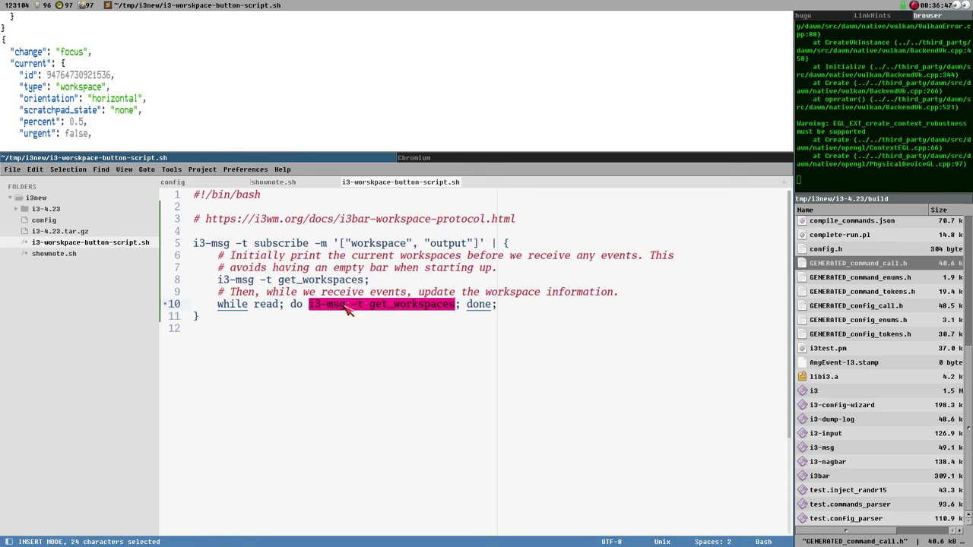
{"action": "left_click", "coordinate": [309, 305]}
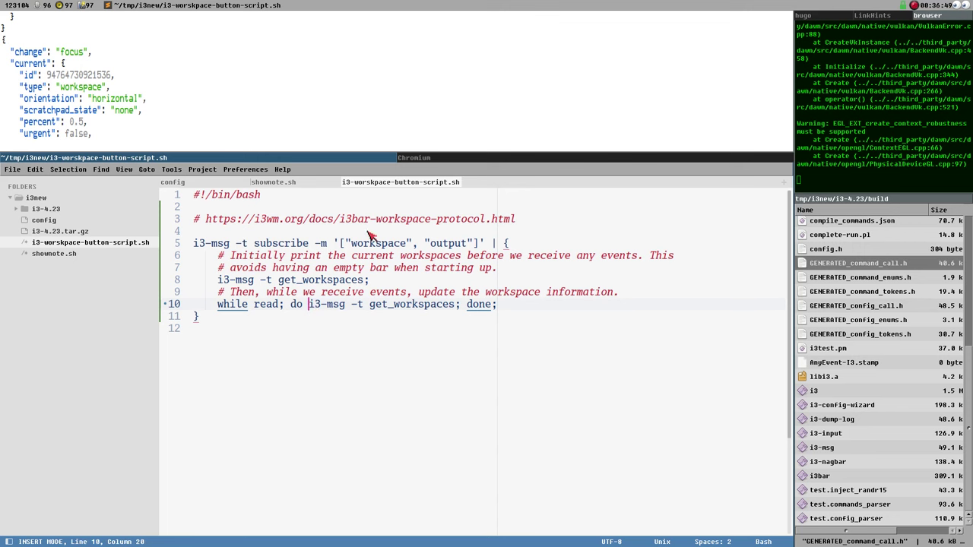
{"action": "left_click_drag", "start_coordinate": [308, 305], "coordinate": [456, 307]}
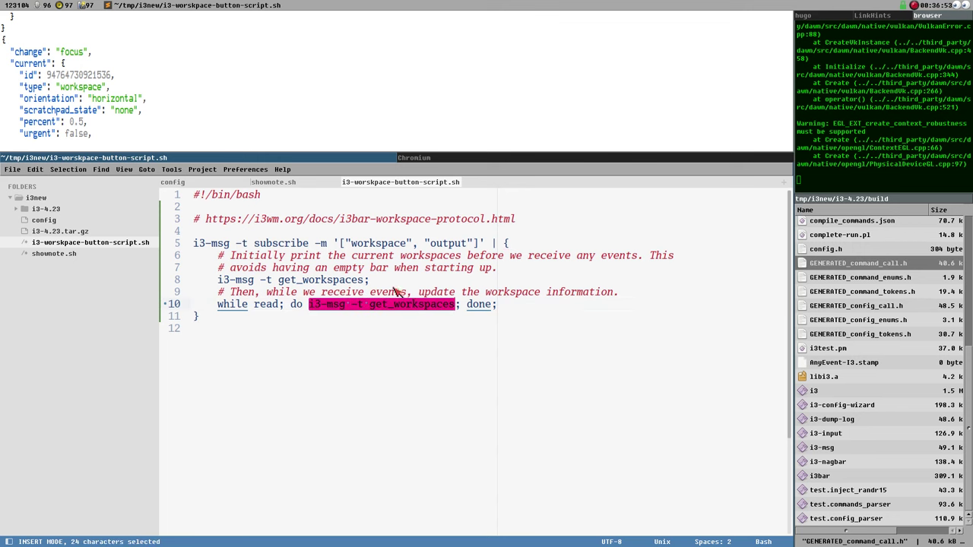
{"action": "scroll", "coordinate": [339, 254], "scroll_direction": "down", "scroll_amount": 3}
{"action": "scroll", "coordinate": [343, 254], "scroll_direction": "up", "scroll_amount": 3}
{"action": "scroll", "coordinate": [319, 114], "scroll_direction": "down", "scroll_amount": 10}
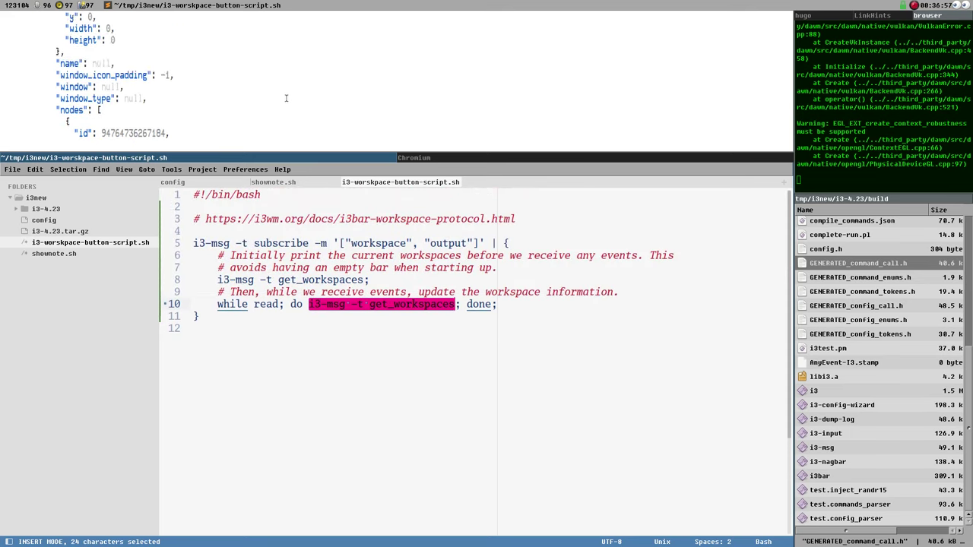
{"action": "scroll", "coordinate": [285, 98], "scroll_direction": "down", "scroll_amount": 3}
Stop the event subscription and rerun ./shownote.sh to relaunch nested i3
{"action": "left_click", "coordinate": [258, 89]}
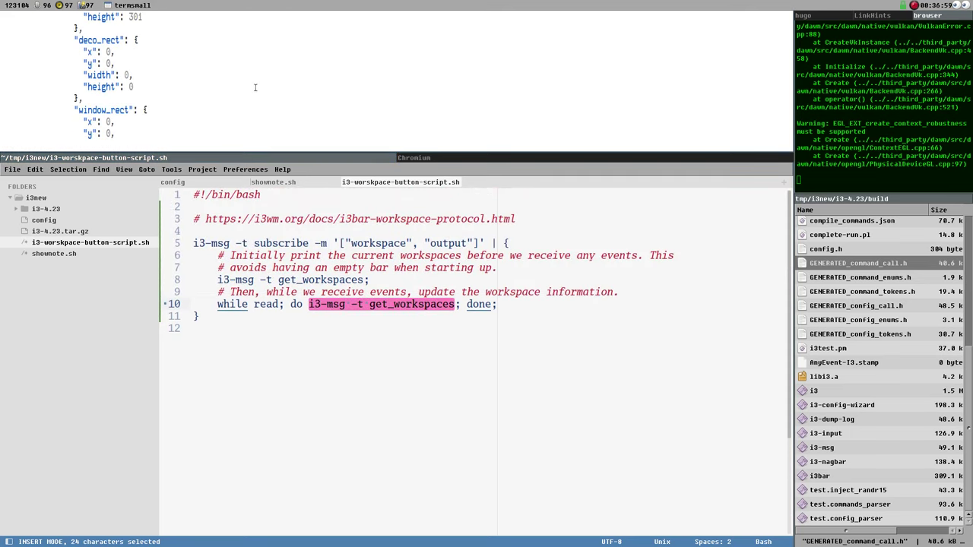
{"action": "key", "text": "ctrl+c"}
{"action": "key", "text": "Up"}
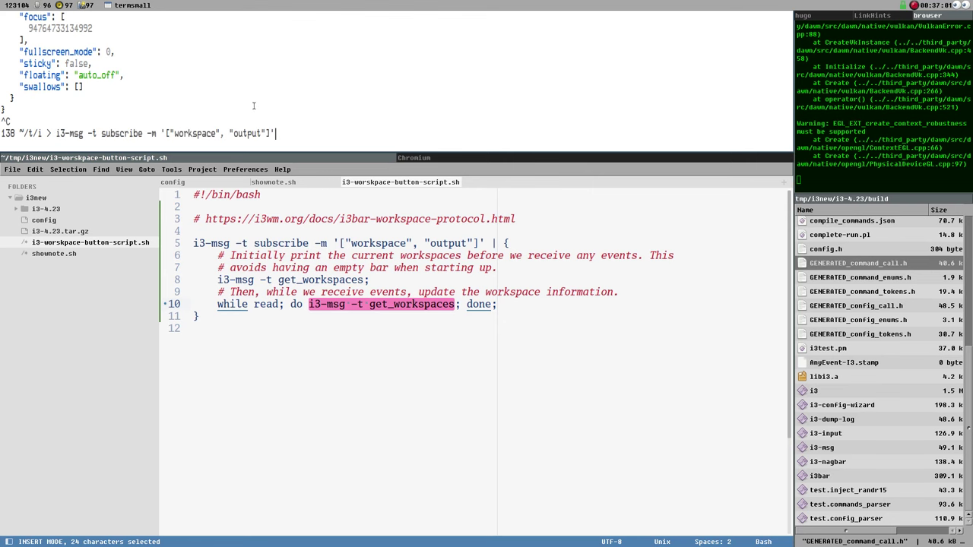
{"action": "key", "text": "Up"}
{"action": "key", "text": "Up"}
{"action": "key", "text": "Return"}
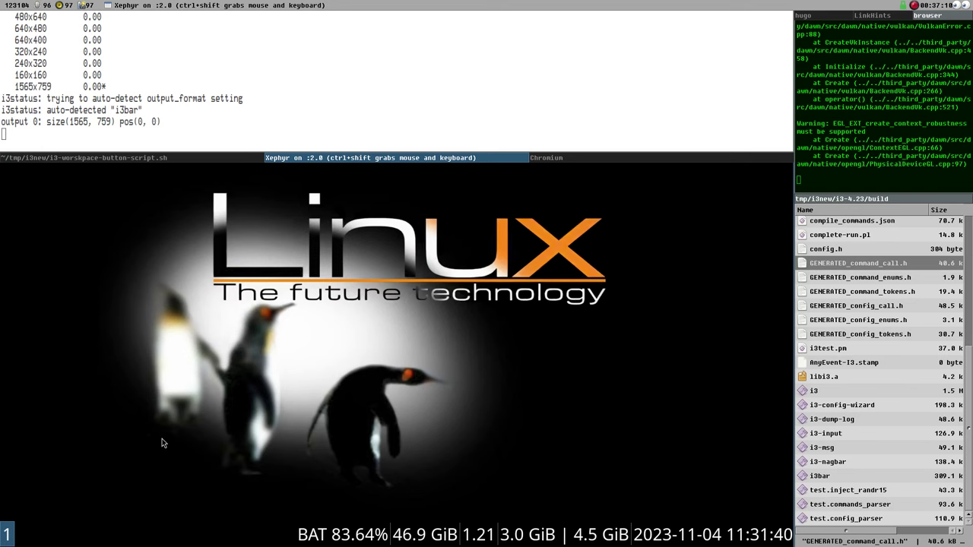
Open terminals on workspaces 1 and 3 in nested i3, leaving workspace 3 shown
{"action": "key", "text": "alt+Return"}
{"action": "key", "text": "ctrl+d"}
{"action": "key", "text": "ctrl+shift"}
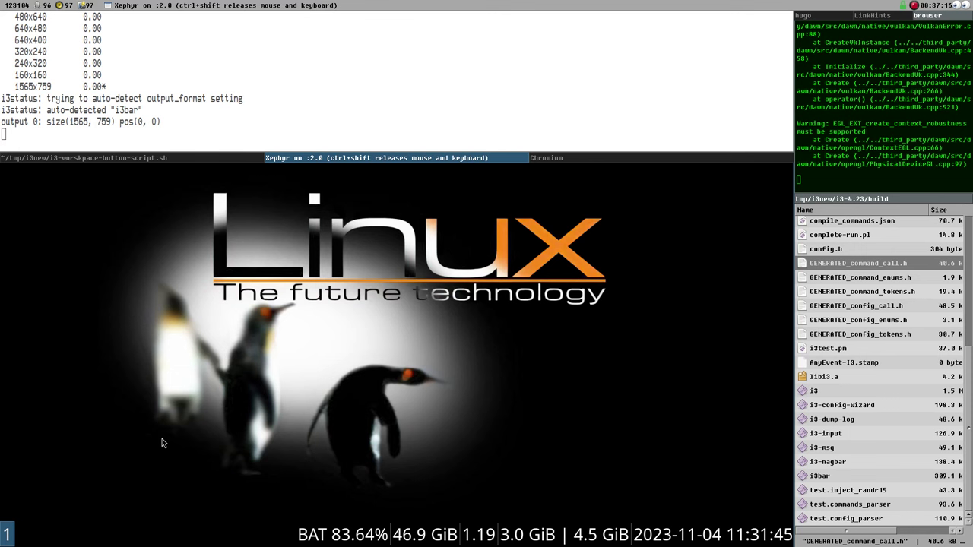
{"action": "key", "text": "alt+Return"}
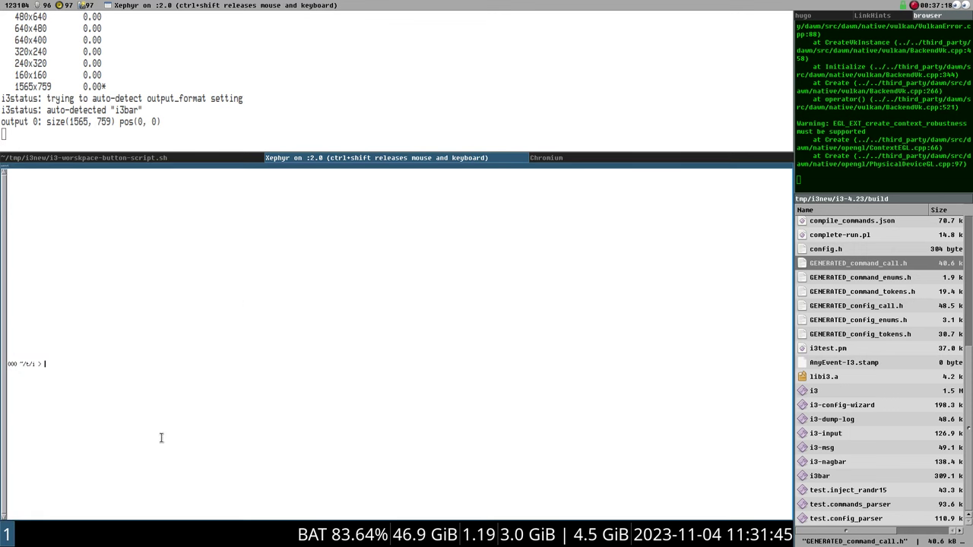
{"action": "key", "text": "alt+3"}
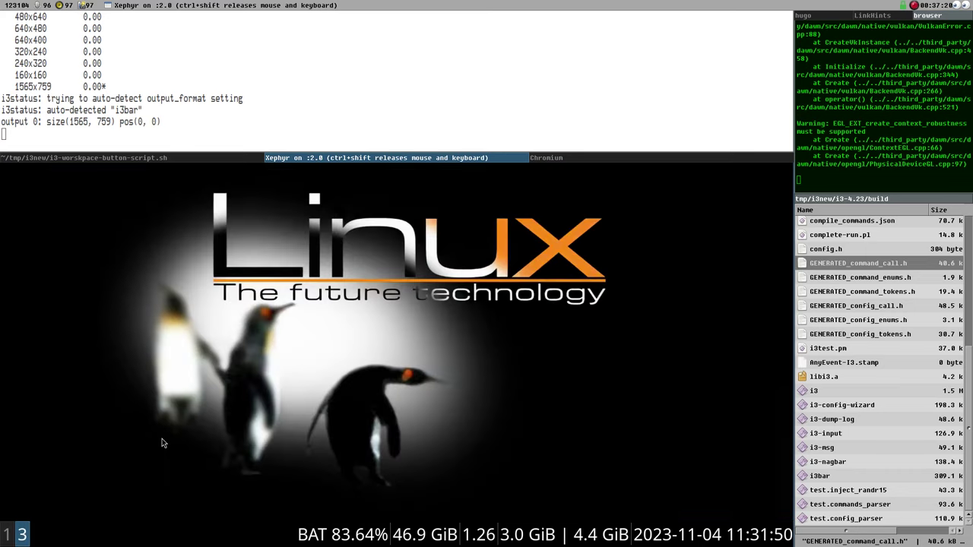
{"action": "key", "text": "alt+Return"}
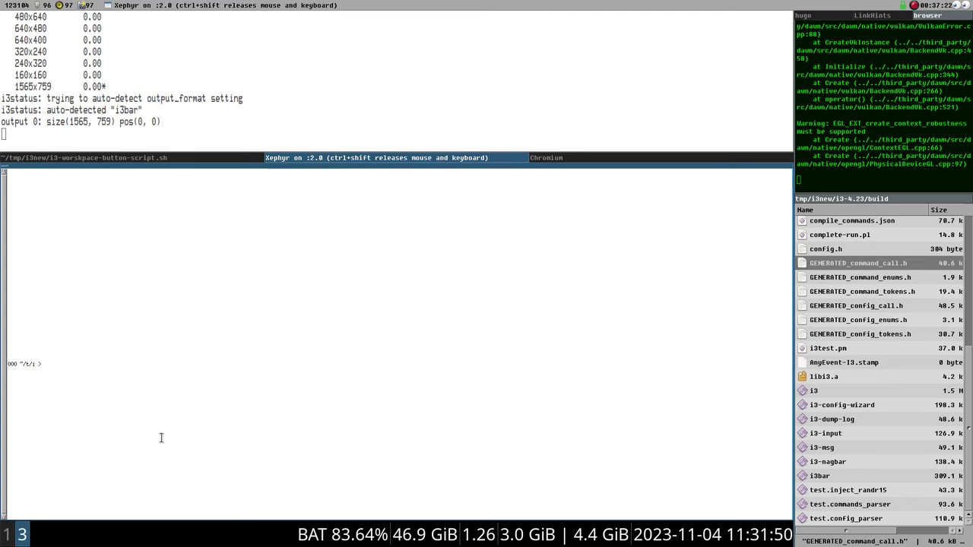
{"action": "key", "text": "ctrl+shift"}
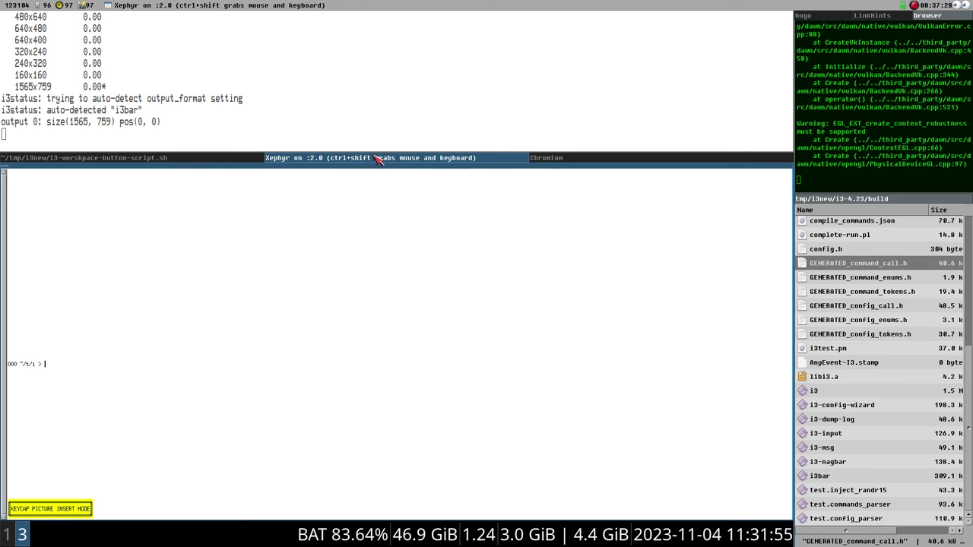
Select the section 2.3 hide-foo-unless-focused script in the i3bar docs, then return to Xephyr
{"action": "left_click", "coordinate": [570, 159]}
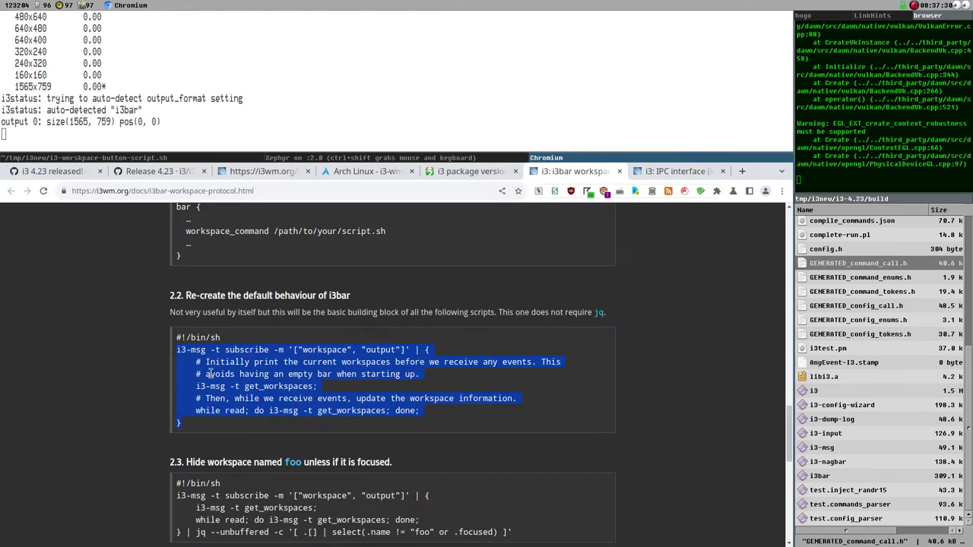
{"action": "scroll", "coordinate": [253, 346], "scroll_direction": "down", "scroll_amount": 3}
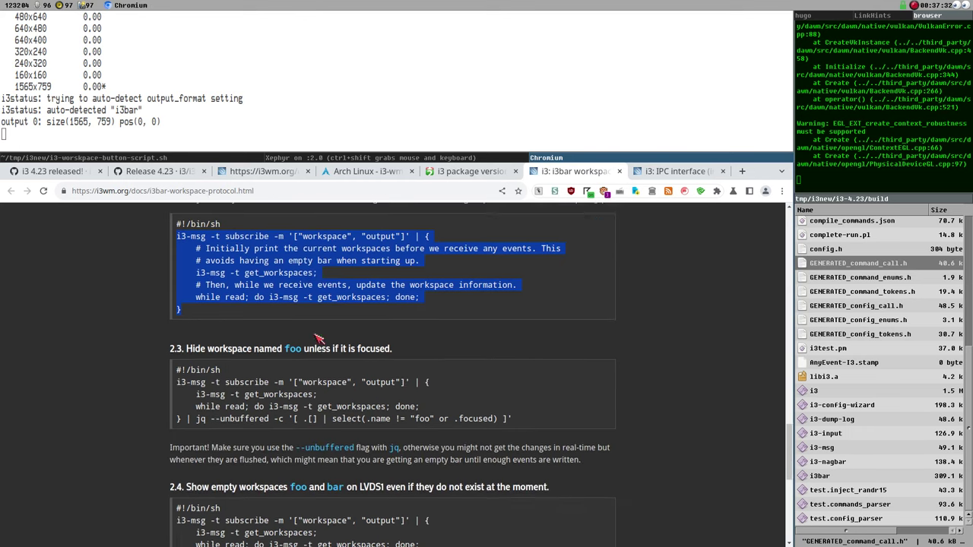
{"action": "left_click_drag", "start_coordinate": [528, 356], "coordinate": [160, 305]}
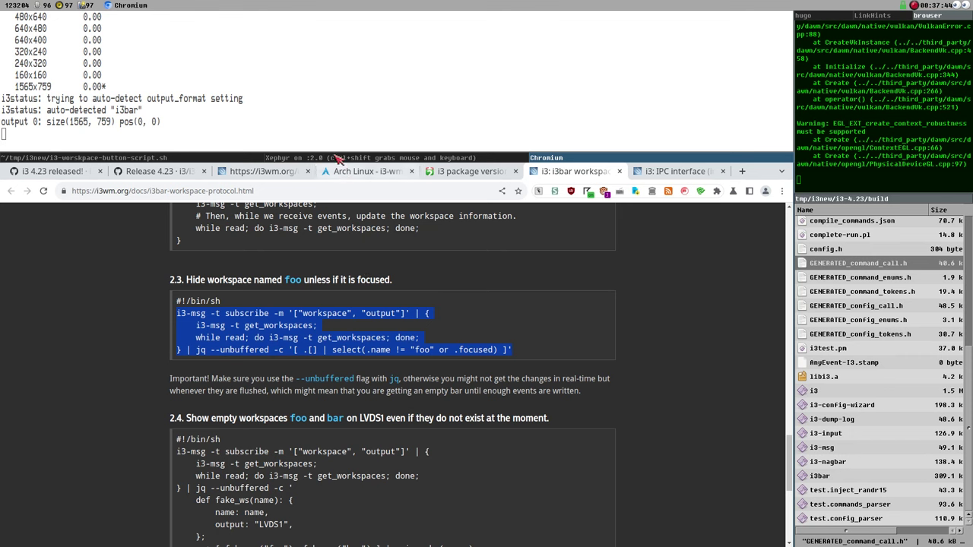
{"action": "left_click", "coordinate": [301, 160]}
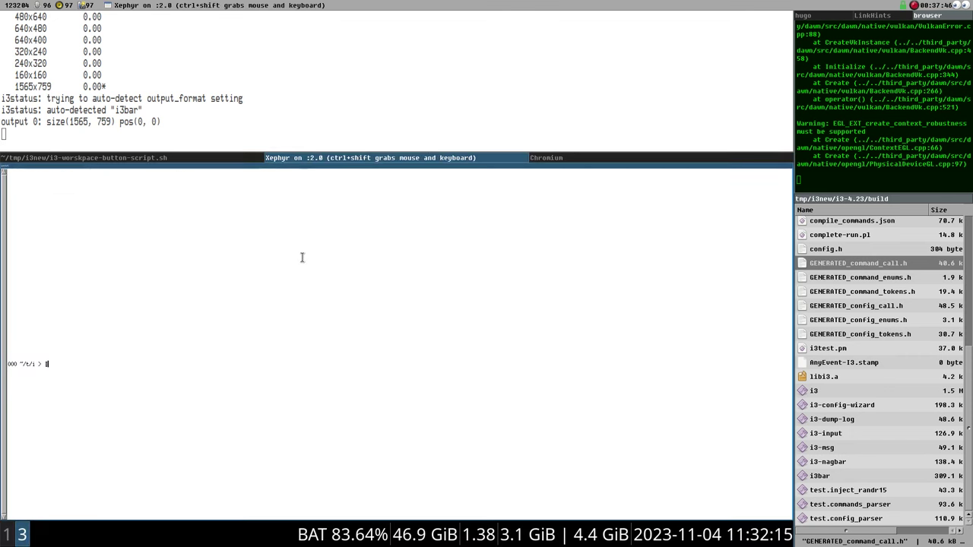
Exit the nested i3 session with Mod+Shift+E and confirm
{"action": "key", "text": "ctrl+shift"}
{"action": "key", "text": "alt+shift+e"}
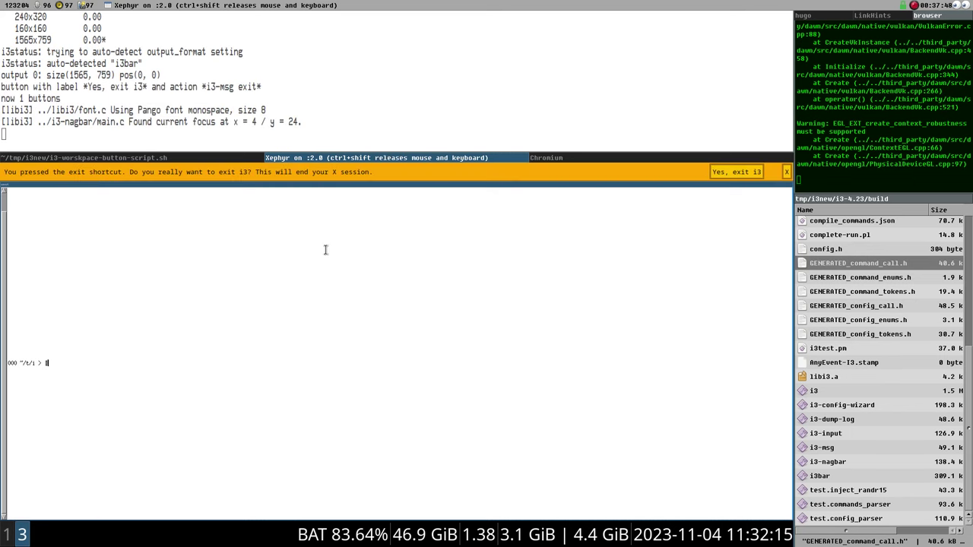
{"action": "left_click", "coordinate": [733, 173]}
Replace script lines 5–11 with the jq pipeline hiding foo unless focused, and save
{"action": "left_click", "coordinate": [164, 157]}
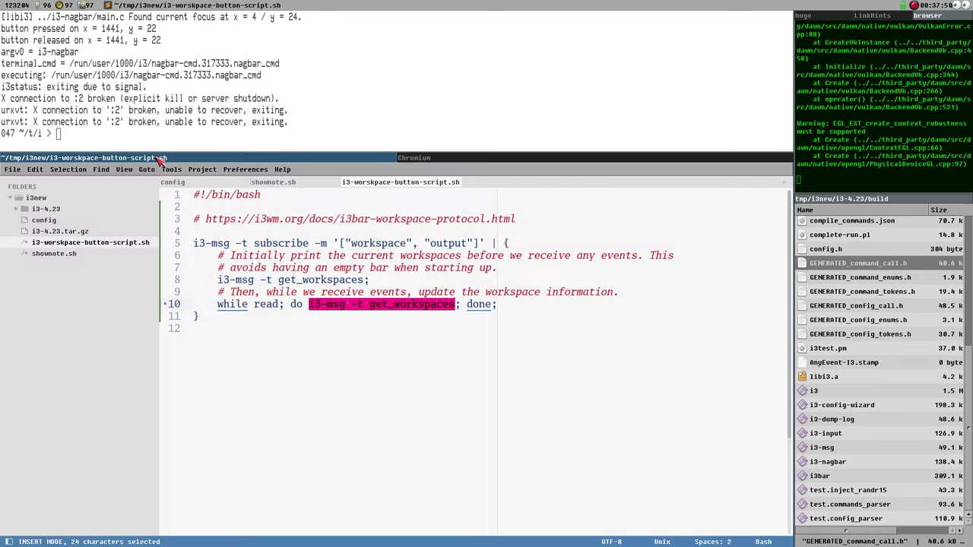
{"action": "left_click", "coordinate": [368, 333]}
{"action": "left_click_drag", "start_coordinate": [282, 318], "coordinate": [87, 251]}
{"action": "key", "text": "ctrl+v"}
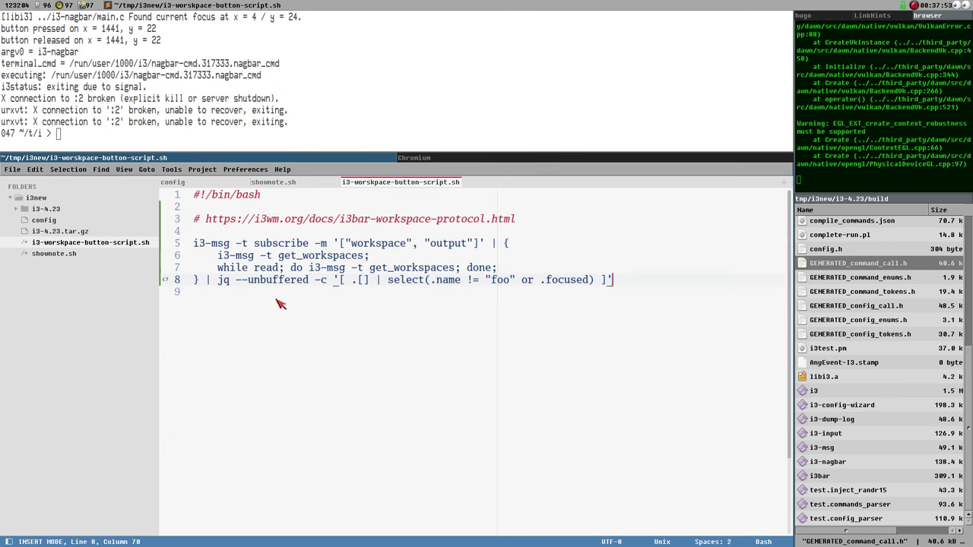
{"action": "key", "text": "ctrl+s"}
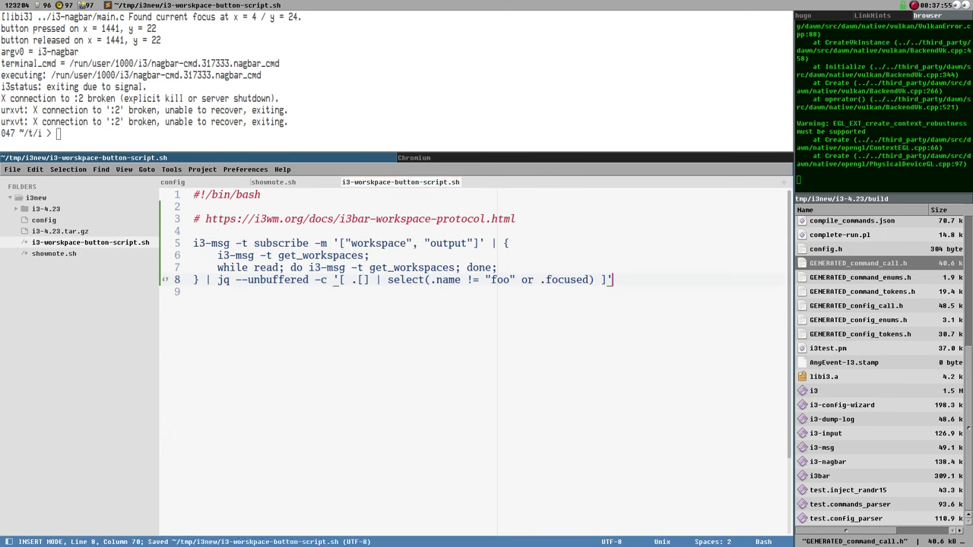
{"action": "left_click", "coordinate": [315, 115]}
Launch nested i3 with ./shownote.sh and open terminals on workspaces 1, 3 and 4
{"action": "type", "text": "./shownote.sh"}
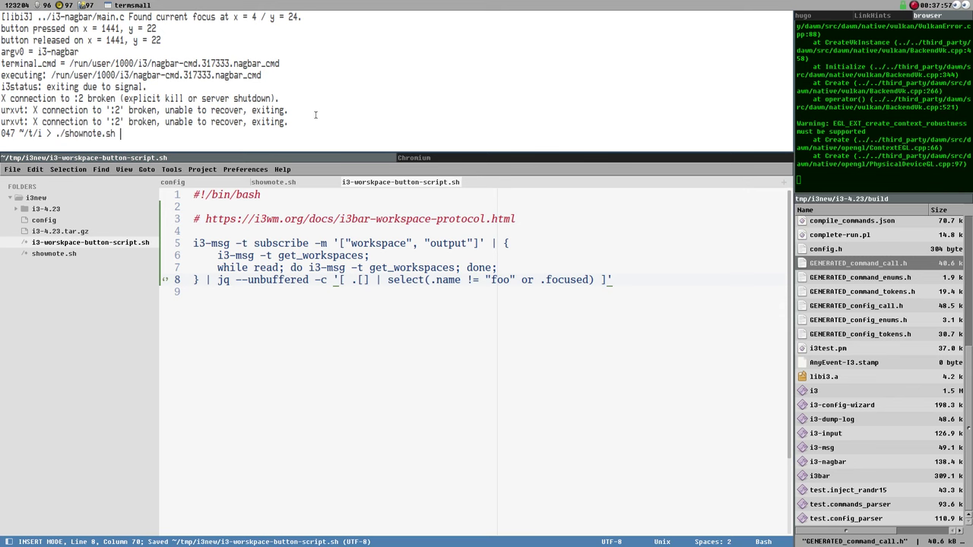
{"action": "key", "text": "Return"}
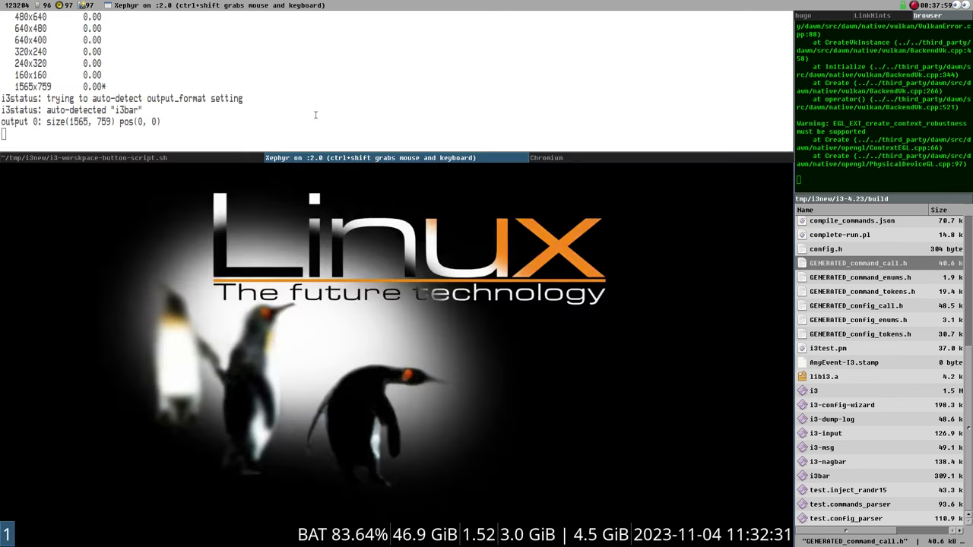
{"action": "key", "text": "ctrl+shift"}
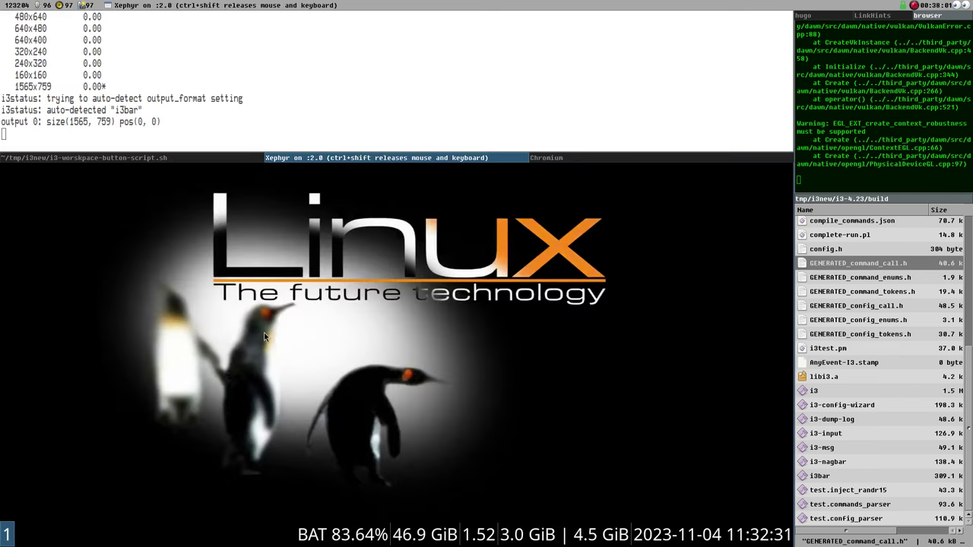
{"action": "key", "text": "super+Return"}
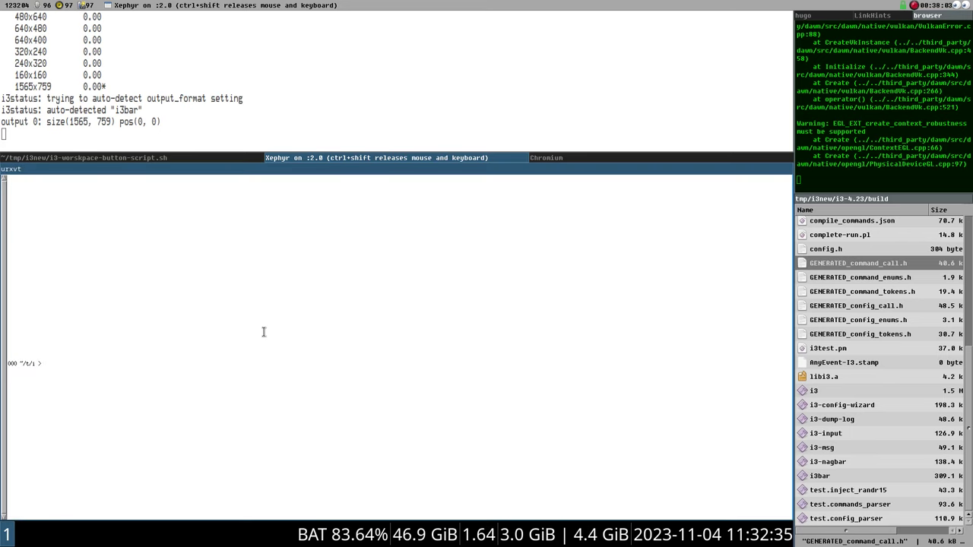
{"action": "key", "text": "super+3"}
{"action": "key", "text": "super+Return"}
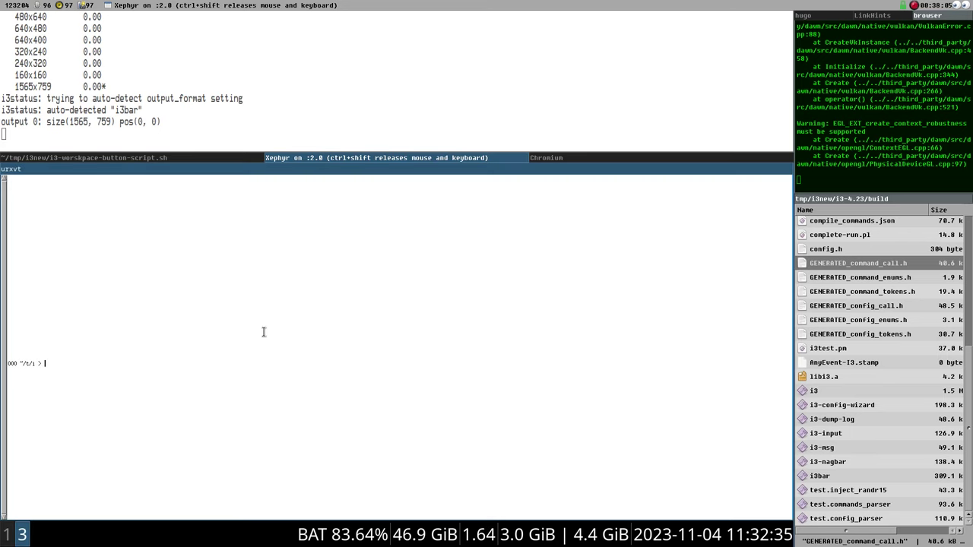
{"action": "key", "text": "super+4"}
{"action": "key", "text": "super+Return"}
Cycle through workspaces 1, 3 and 4, then create workspace foo with a terminal
{"action": "key", "text": "super+1"}
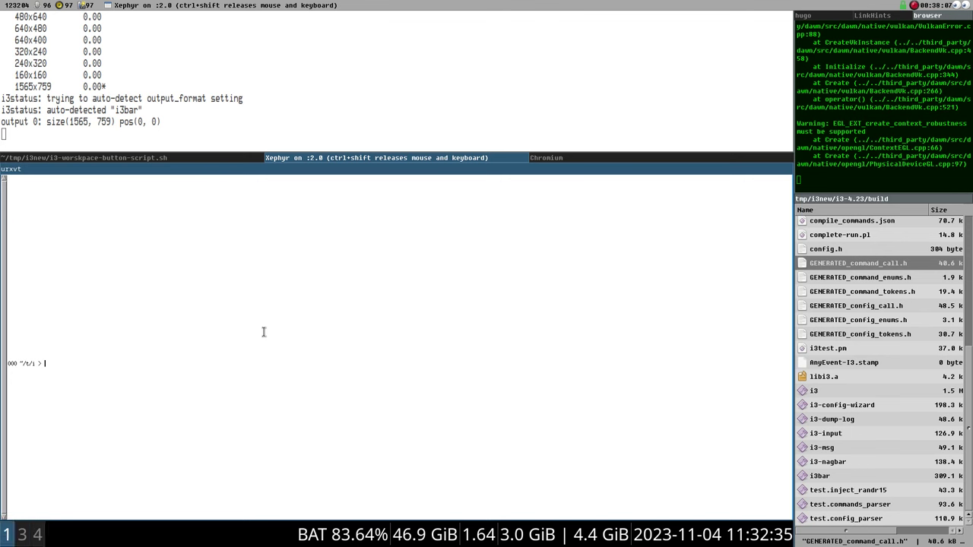
{"action": "key", "text": "super+3"}
{"action": "key", "text": "super+4"}
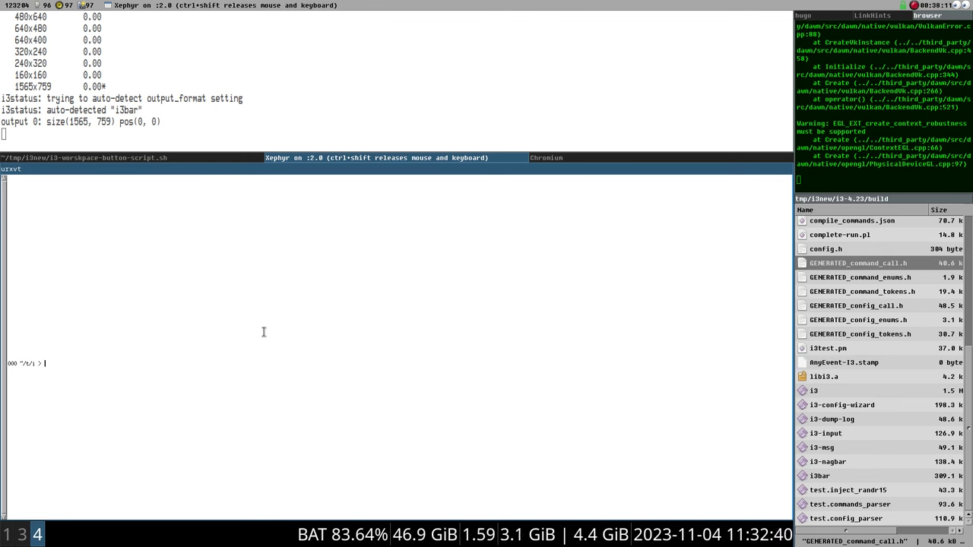
{"action": "key", "text": "super+f"}
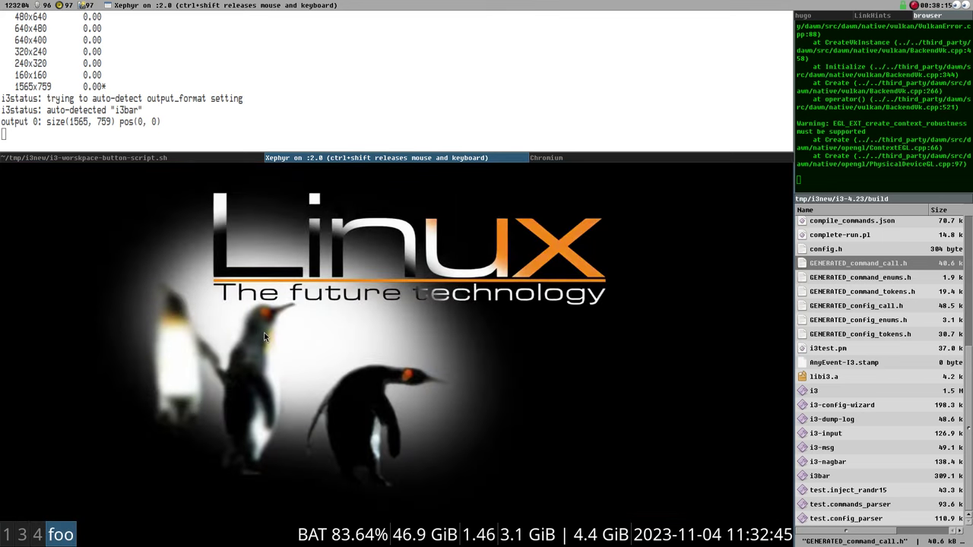
{"action": "key", "text": "super+Return"}
Highlight the "foo" string in the script's jq filter
{"action": "key", "text": "ctrl+shift"}
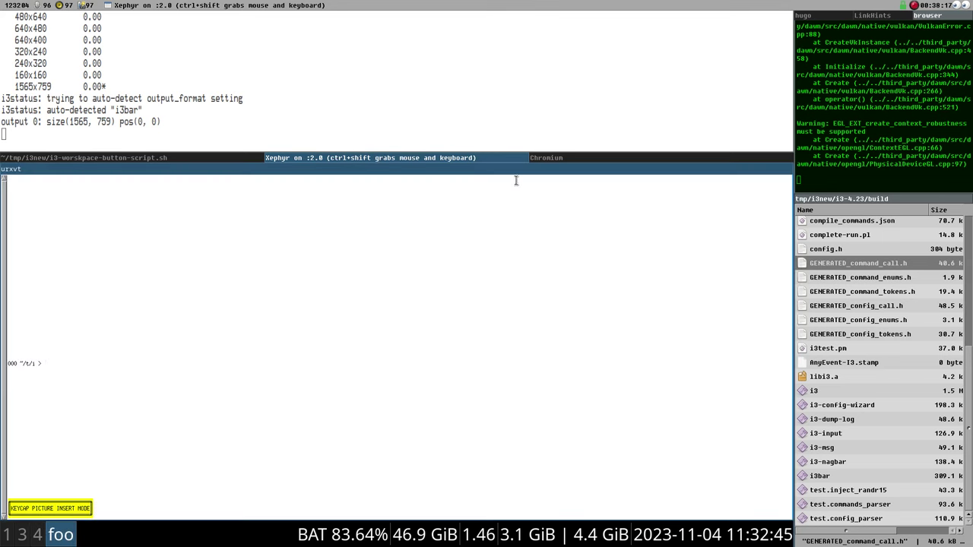
{"action": "left_click", "coordinate": [118, 158]}
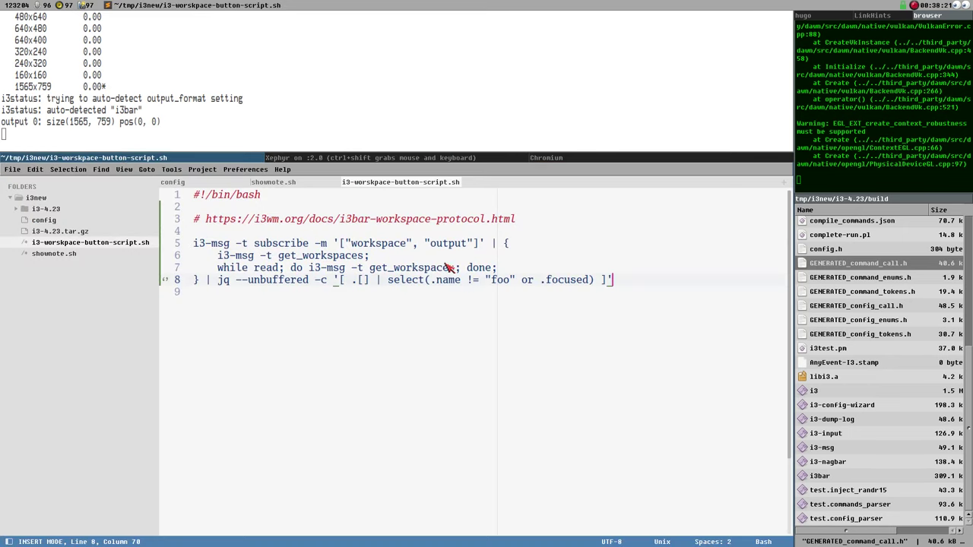
{"action": "left_click_drag", "start_coordinate": [486, 279], "coordinate": [516, 279]}
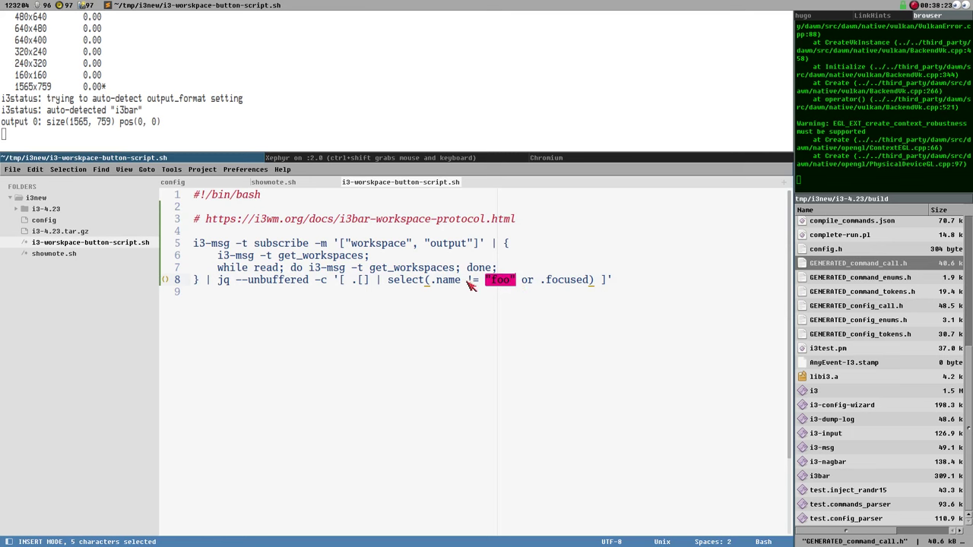
{"action": "left_click", "coordinate": [409, 158]}
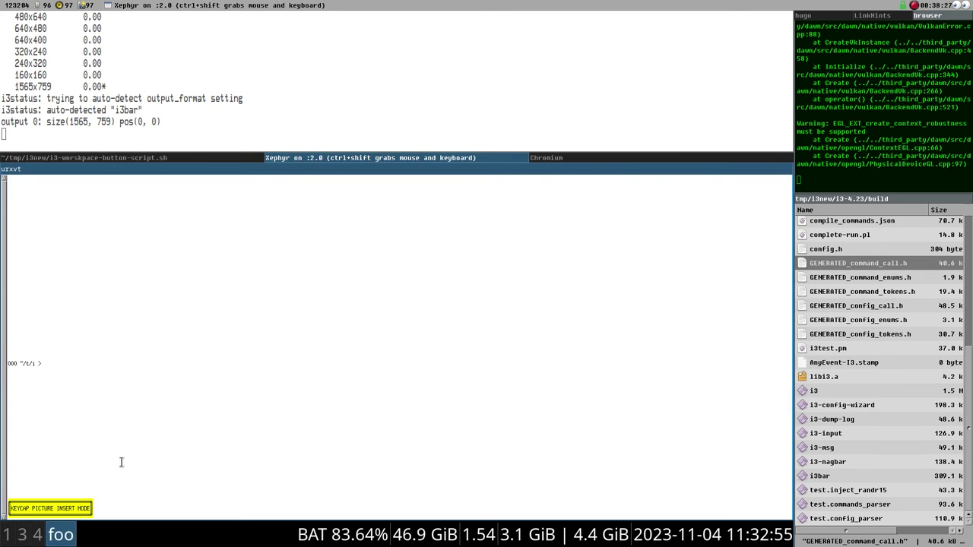
Switch among workspaces 1, 3, 4 and foo from the bar, confirming foo hides when unfocused
{"action": "left_click", "coordinate": [7, 539]}
{"action": "left_click", "coordinate": [23, 538]}
{"action": "left_click", "coordinate": [37, 539]}
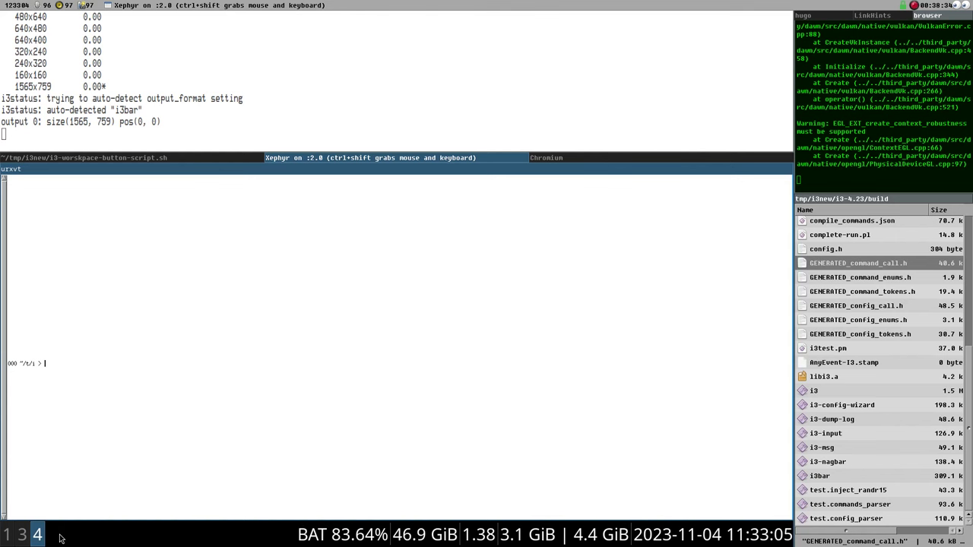
{"action": "key", "text": "ctrl+shift"}
{"action": "left_click", "coordinate": [63, 537]}
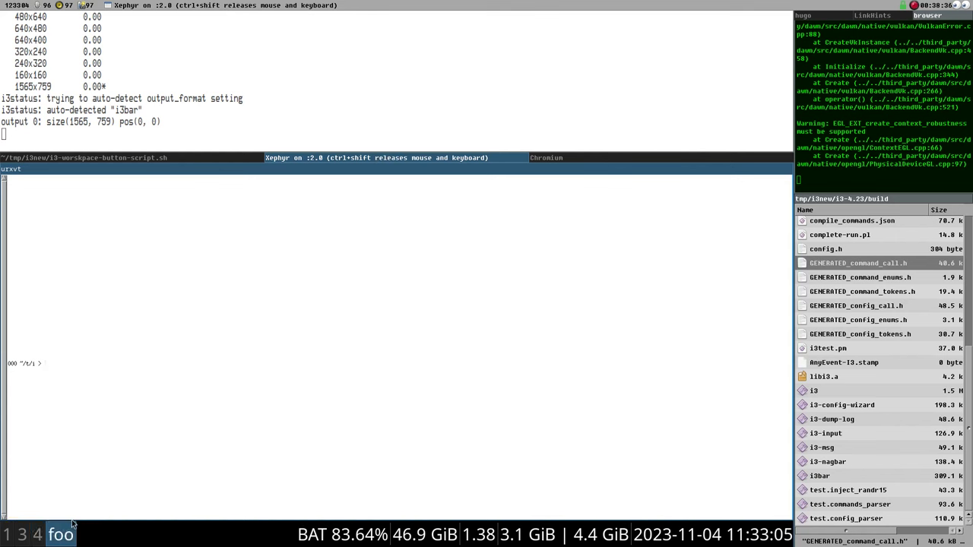
{"action": "left_click", "coordinate": [36, 537]}
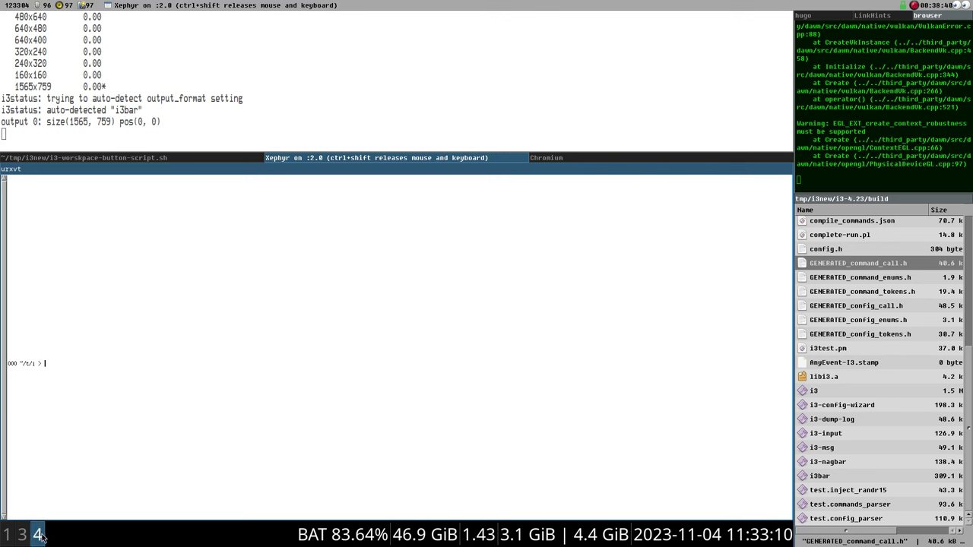
{"action": "left_click", "coordinate": [43, 537]}
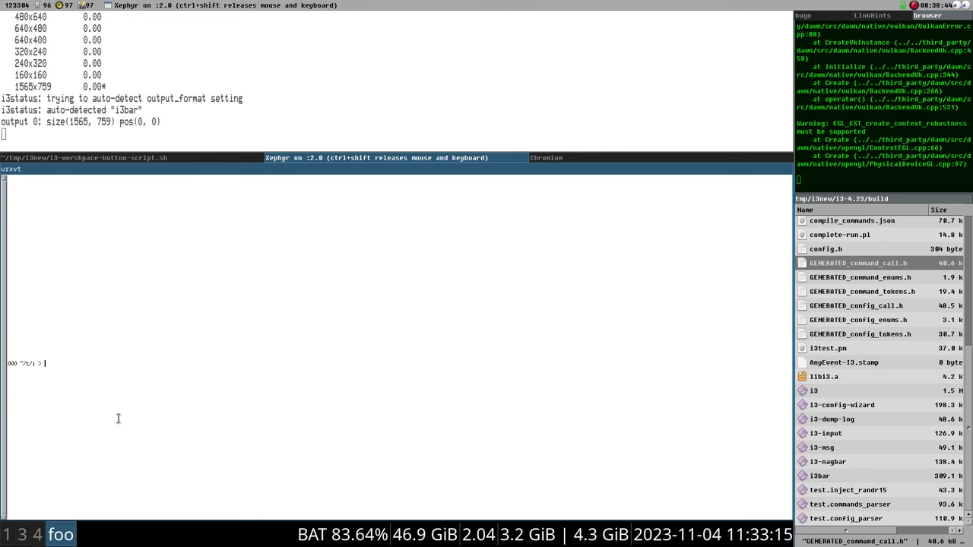
Open four more terminals on workspace foo, toggle to workspace 4 and back, then return to Sublime
{"action": "key", "text": "super+Return"}
{"action": "key", "text": "super+Return"}
{"action": "key", "text": "super+Return"}
{"action": "key", "text": "super+Return"}
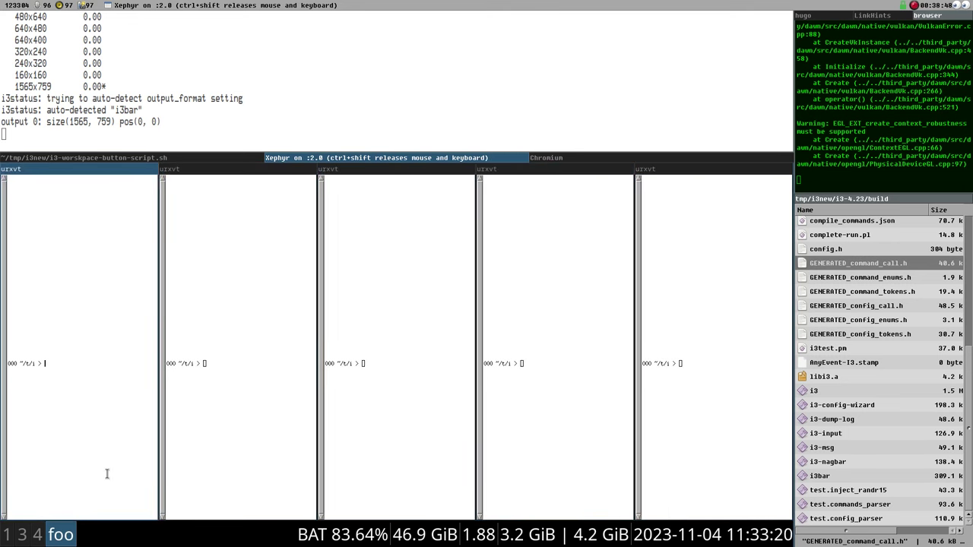
{"action": "left_click", "coordinate": [38, 536]}
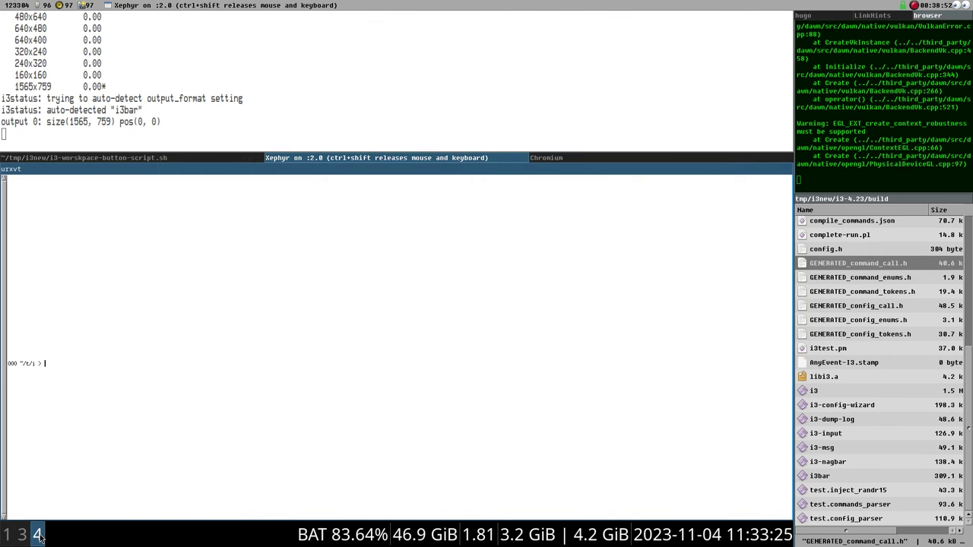
{"action": "left_click", "coordinate": [39, 537]}
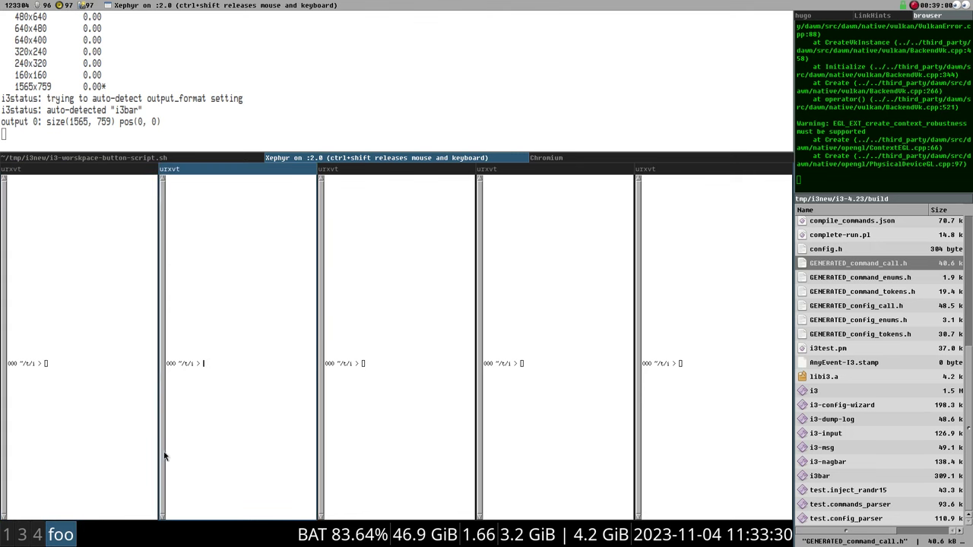
{"action": "key", "text": "ctrl+shift"}
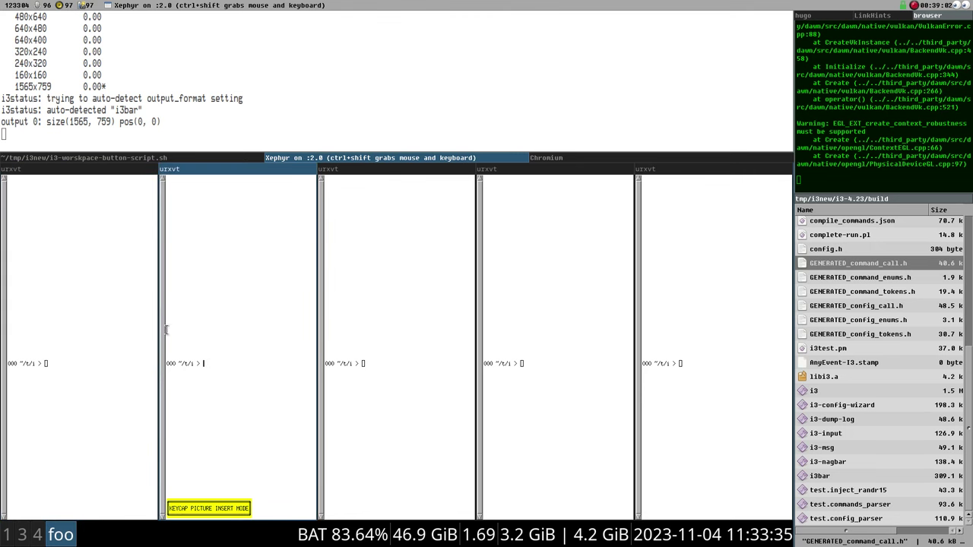
{"action": "left_click", "coordinate": [194, 157]}
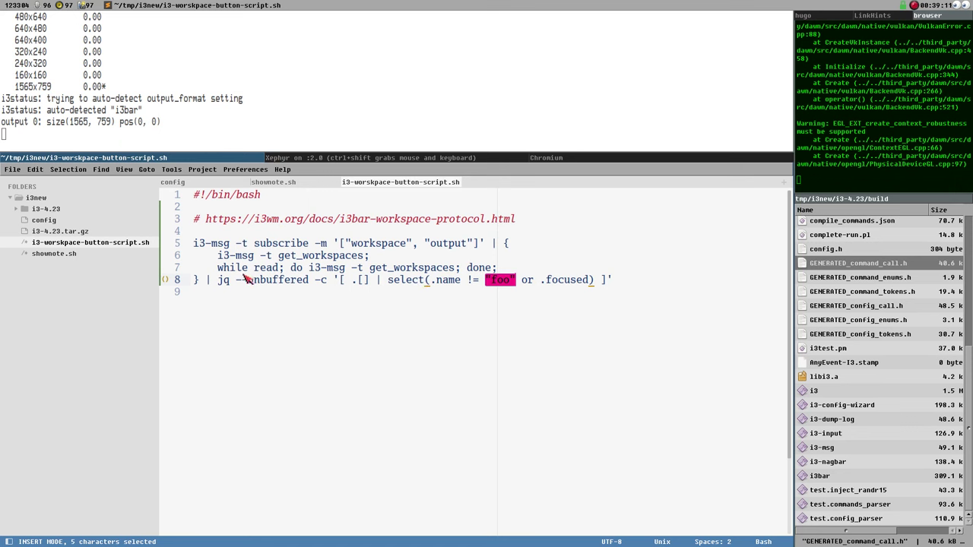
Inspect the script's subscribe command, read loop and jq usage on lines 5–8
{"action": "key", "text": "Up"}
{"action": "key", "text": "Up"}
{"action": "key", "text": "Up"}
{"action": "key", "text": "Left"}
{"action": "key", "text": "Left"}
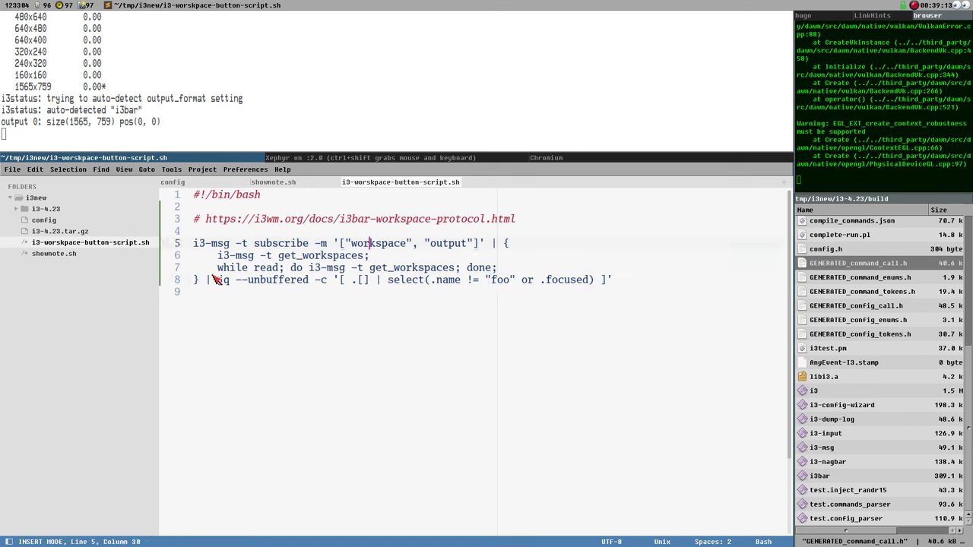
{"action": "left_click_drag", "start_coordinate": [213, 268], "coordinate": [561, 277]}
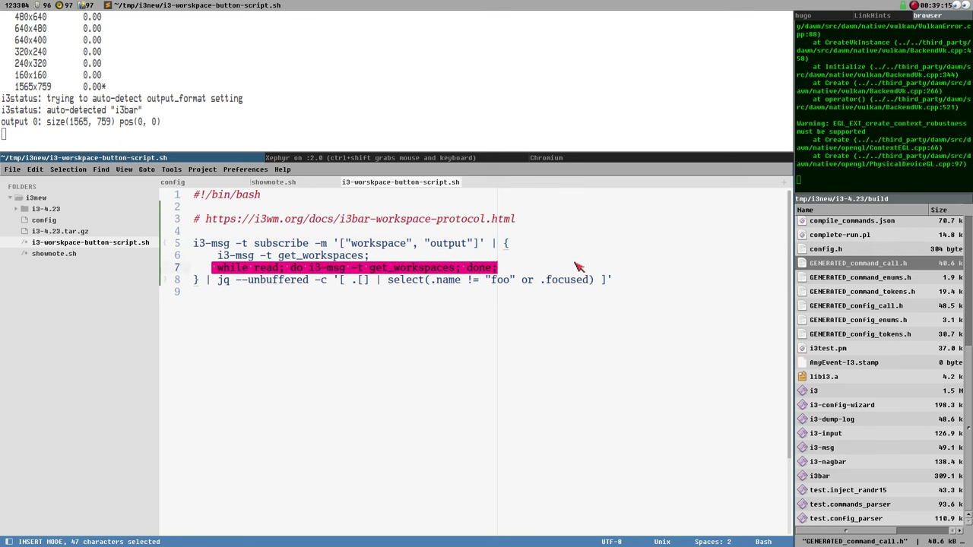
{"action": "left_click", "coordinate": [310, 268]}
{"action": "left_click", "coordinate": [511, 243]}
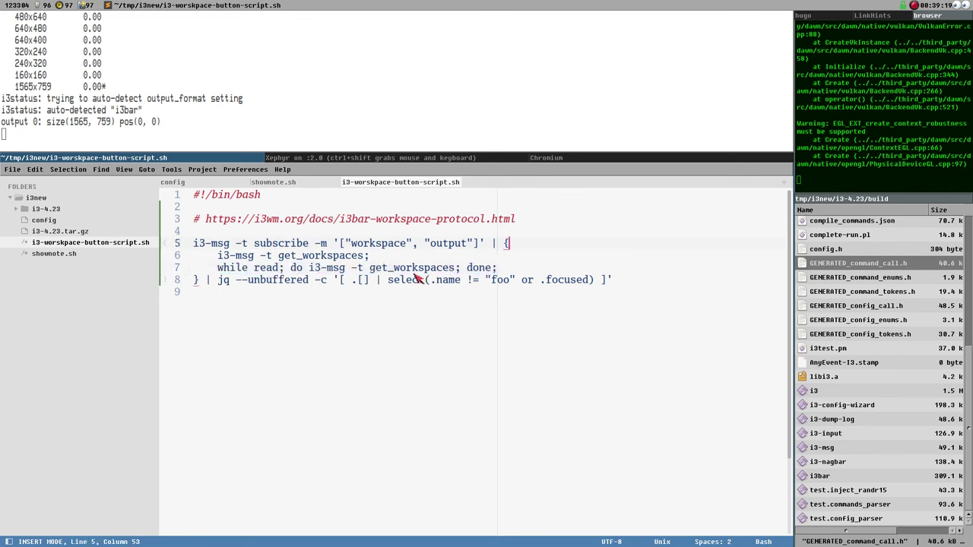
{"action": "double_click", "coordinate": [222, 281]}
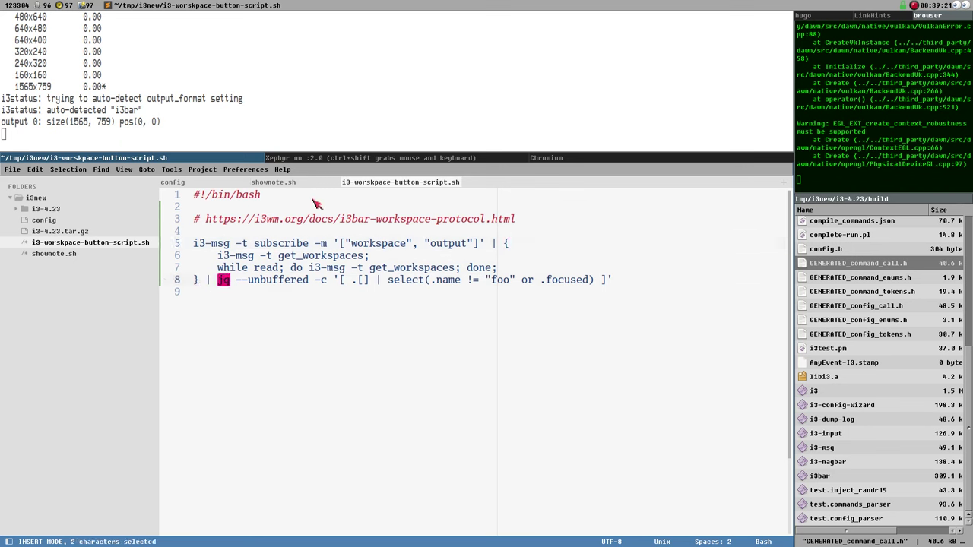
Stop nested i3 with Ctrl+C and run i3-msg -t get_workspaces | jq
{"action": "left_click", "coordinate": [248, 135]}
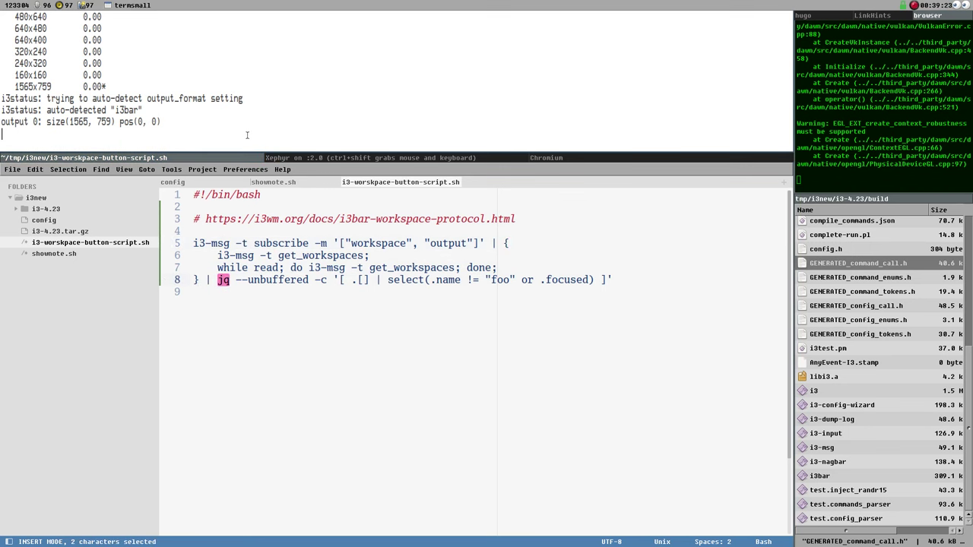
{"action": "key", "text": "ctrl+c"}
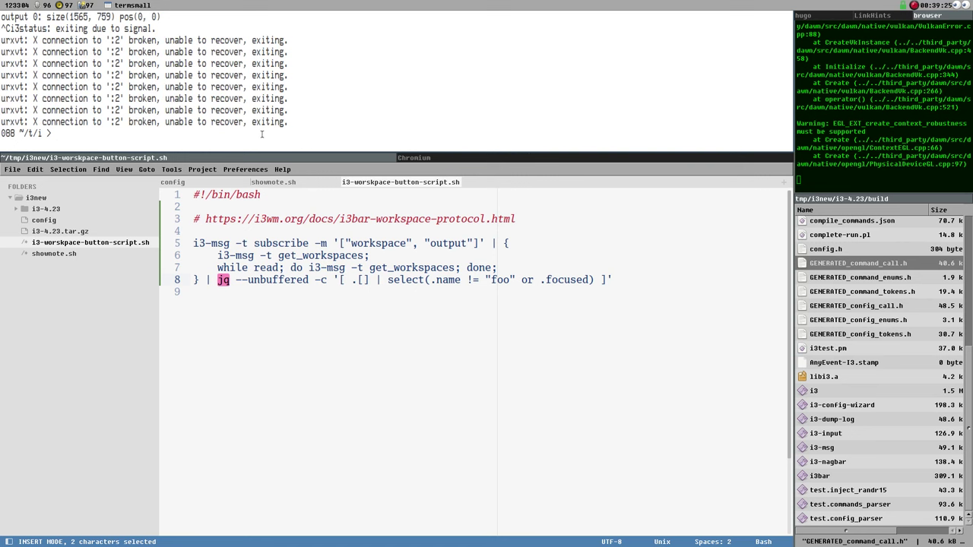
{"action": "type", "text": "i3-msg -t"}
{"action": "key", "text": "Right"}
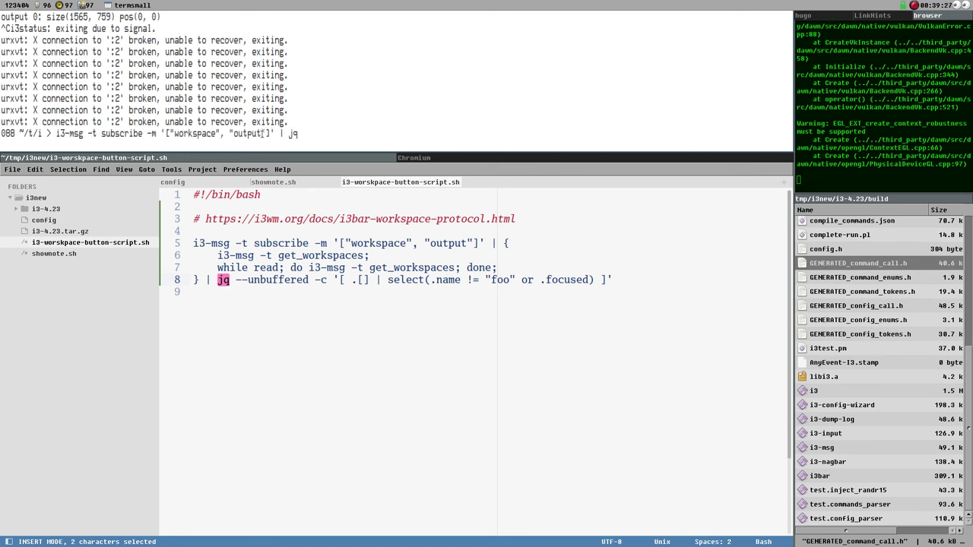
{"action": "key", "text": "ctrl+w"}
{"action": "key", "text": "ctrl+w"}
{"action": "key", "text": "ctrl+w"}
{"action": "key", "text": "ctrl+w"}
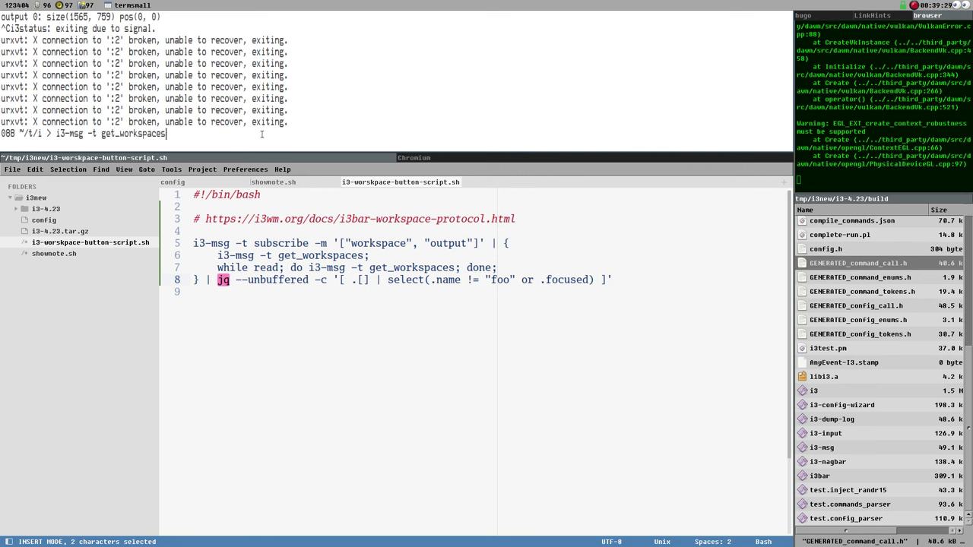
{"action": "key", "text": "Right"}
{"action": "type", "text": "| jq"}
{"action": "key", "text": "Return"}
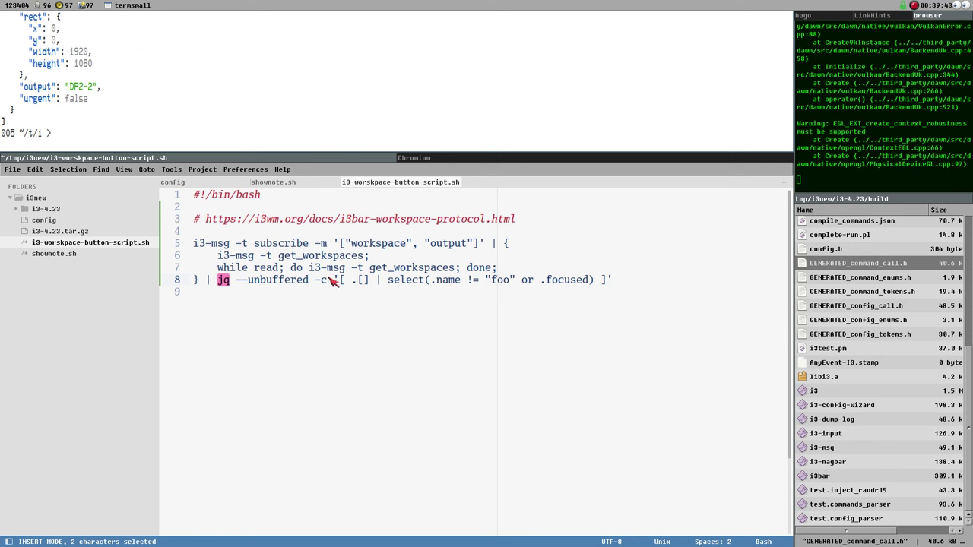
{"action": "left_click_drag", "start_coordinate": [331, 281], "coordinate": [625, 283]}
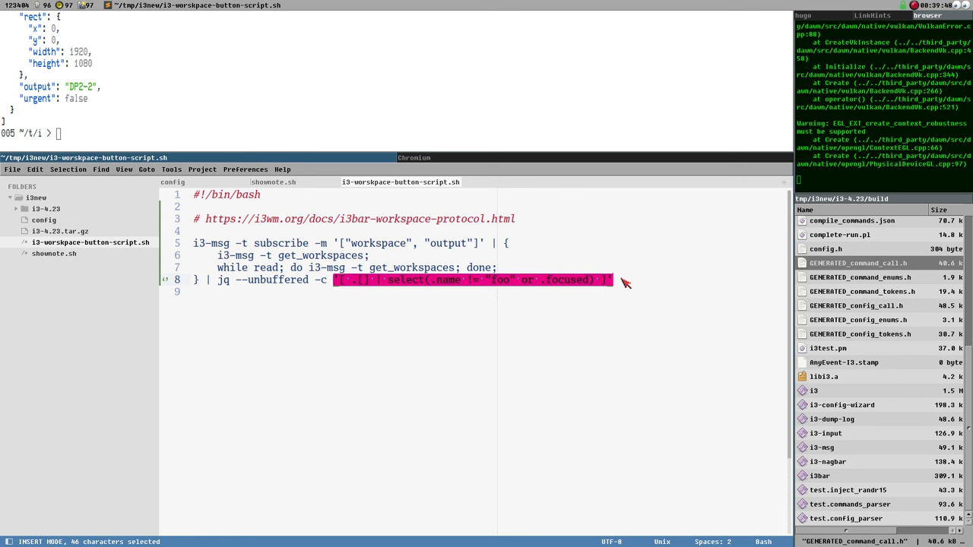
{"action": "left_click", "coordinate": [433, 243]}
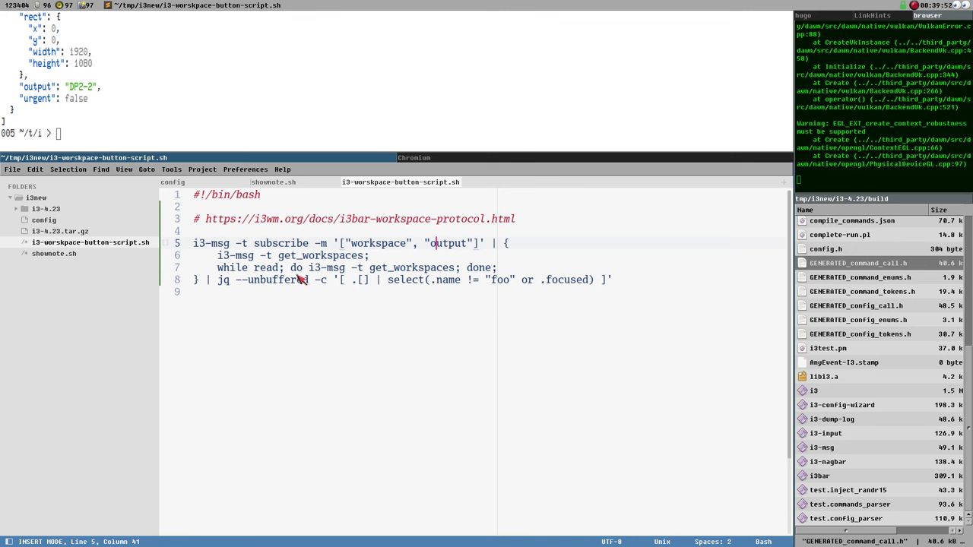
{"action": "double_click", "coordinate": [355, 284]}
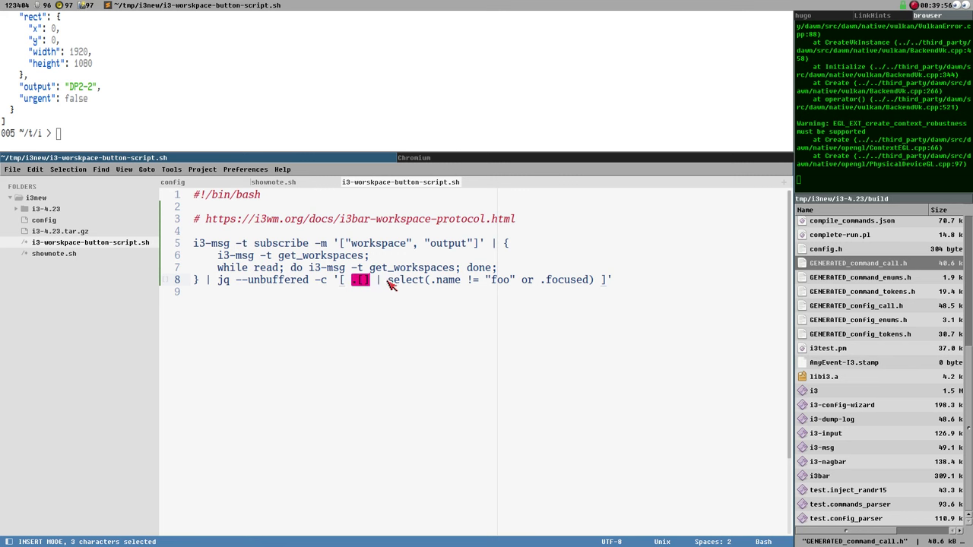
{"action": "left_click", "coordinate": [384, 282]}
{"action": "left_click_drag", "start_coordinate": [384, 282], "coordinate": [616, 287]}
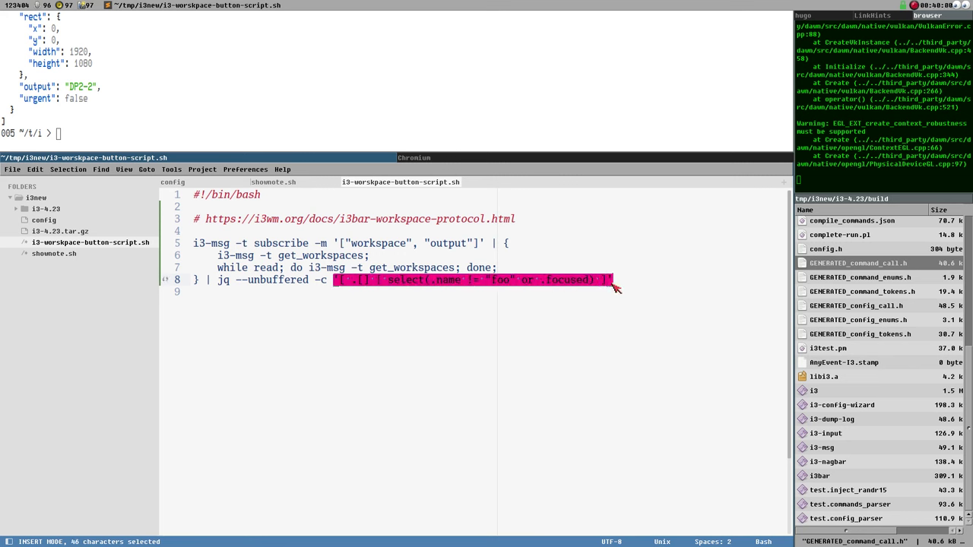
{"action": "left_click", "coordinate": [612, 284]}
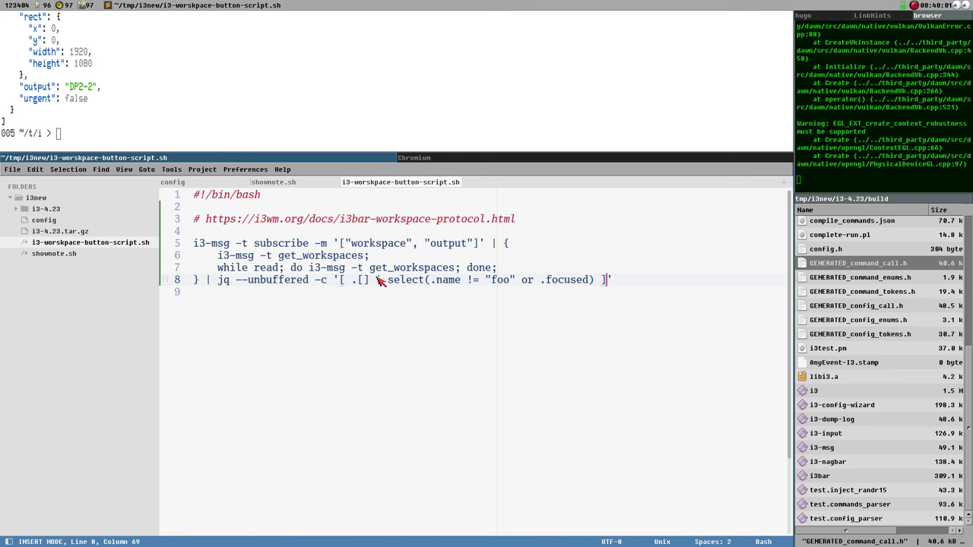
{"action": "left_click", "coordinate": [336, 281]}
{"action": "left_click_drag", "start_coordinate": [340, 281], "coordinate": [624, 283]}
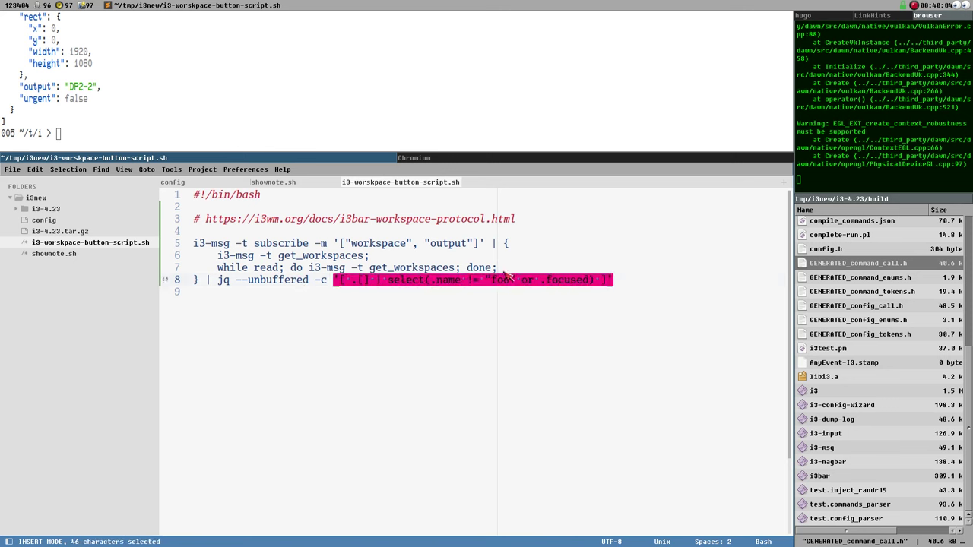
{"action": "left_click", "coordinate": [376, 281]}
{"action": "double_click", "coordinate": [379, 281]}
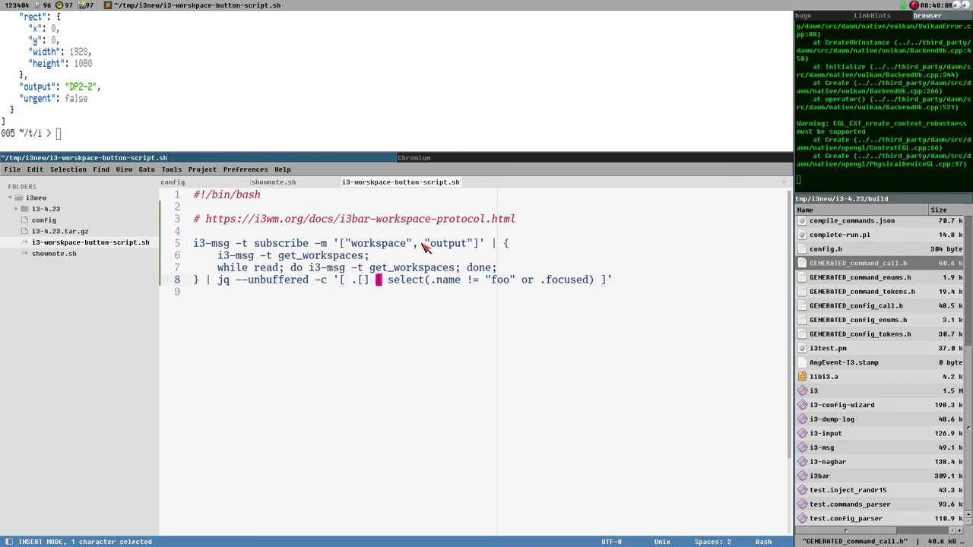
{"action": "left_click", "coordinate": [426, 280]}
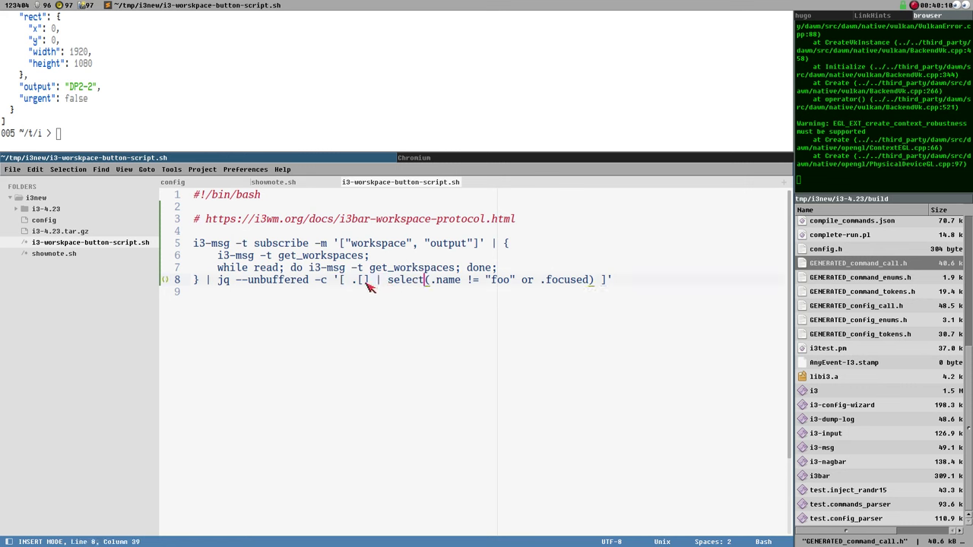
{"action": "left_click_drag", "start_coordinate": [390, 282], "coordinate": [504, 282]}
{"action": "left_click", "coordinate": [435, 286]}
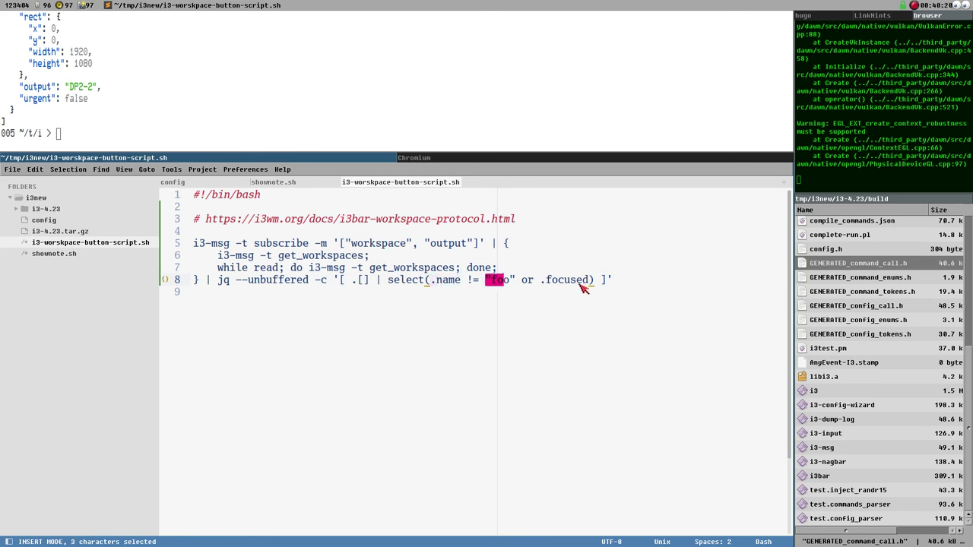
{"action": "left_click_drag", "start_coordinate": [583, 284], "coordinate": [575, 287]}
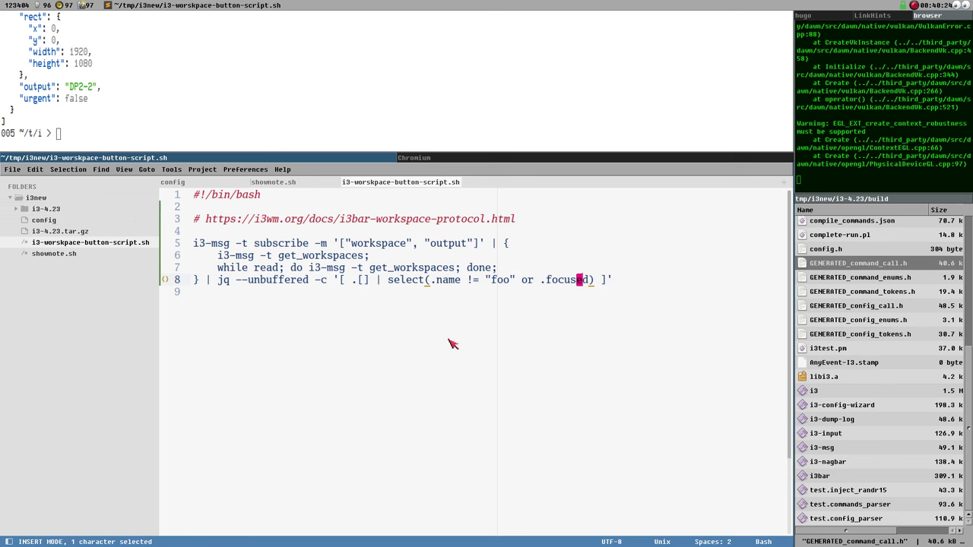
{"action": "left_click", "coordinate": [312, 280]}
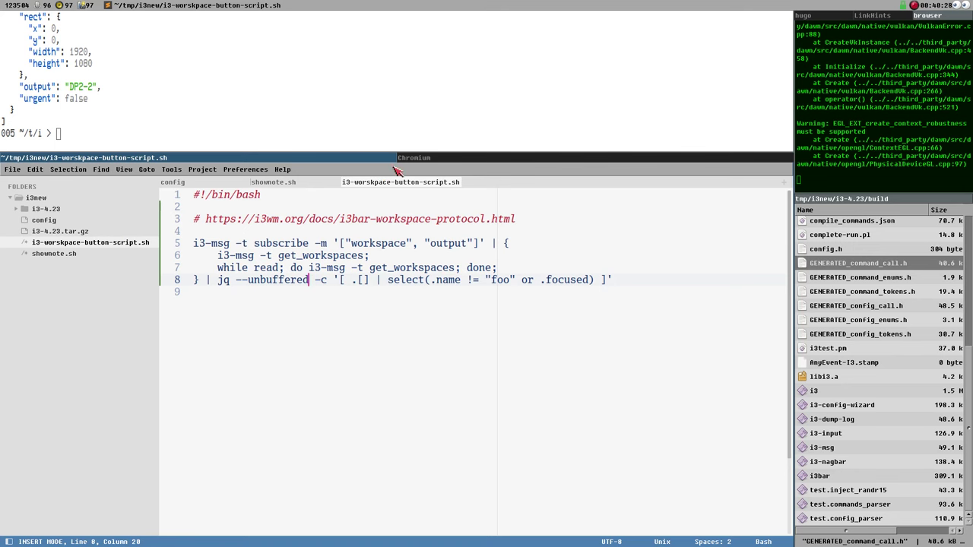
Select the section 2.4 fake foo and bar example code in the i3bar docs
{"action": "left_click", "coordinate": [441, 161]}
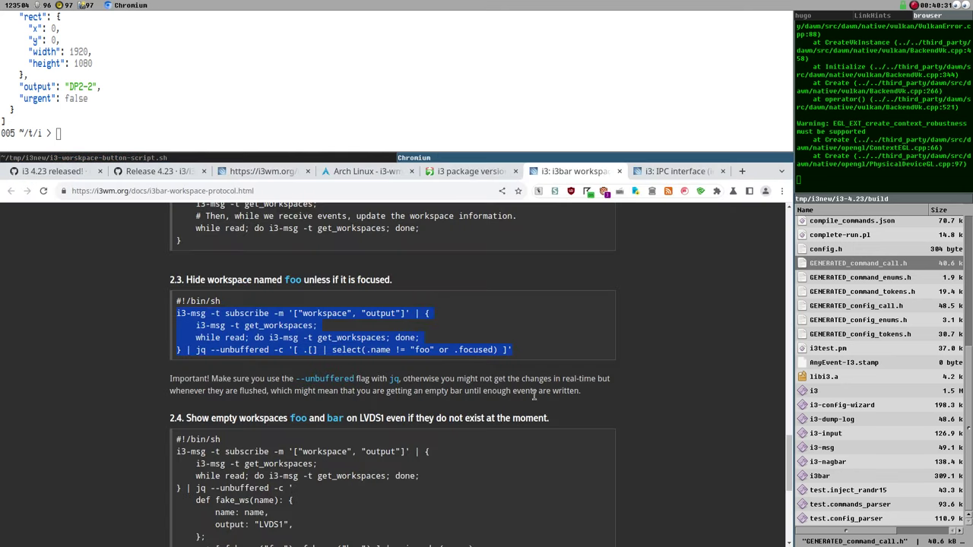
{"action": "scroll", "coordinate": [272, 342], "scroll_direction": "down", "scroll_amount": 3}
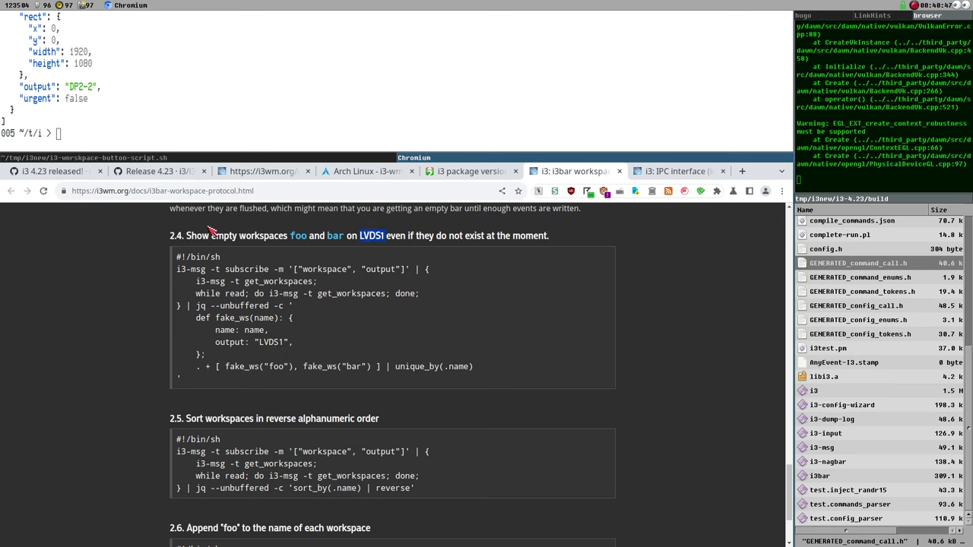
{"action": "left_click", "coordinate": [190, 384]}
{"action": "left_click_drag", "start_coordinate": [155, 277], "coordinate": [152, 269]}
{"action": "left_click", "coordinate": [276, 161]}
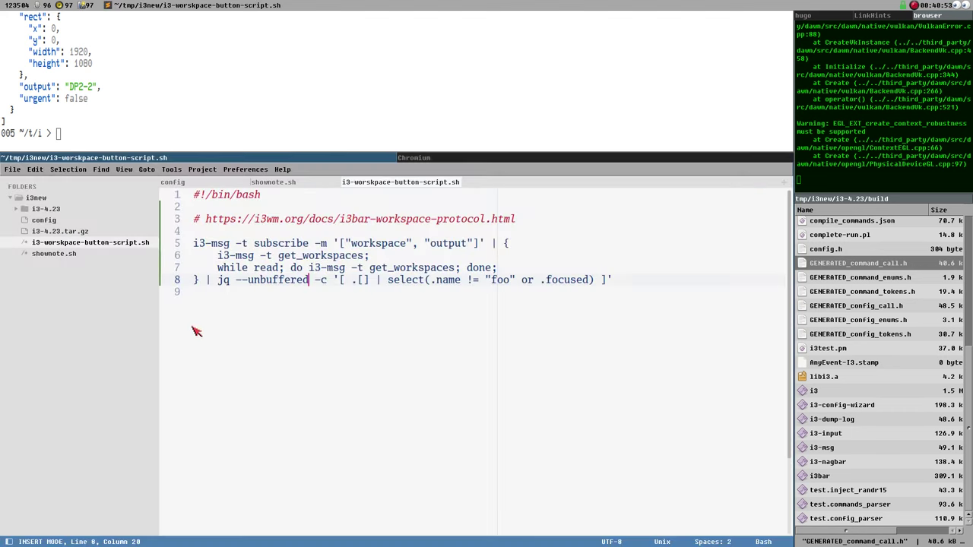
Paste the fake foo/bar example over lines 5–8 and check LVDS1 against the docs
{"action": "left_click_drag", "start_coordinate": [559, 295], "coordinate": [44, 246]}
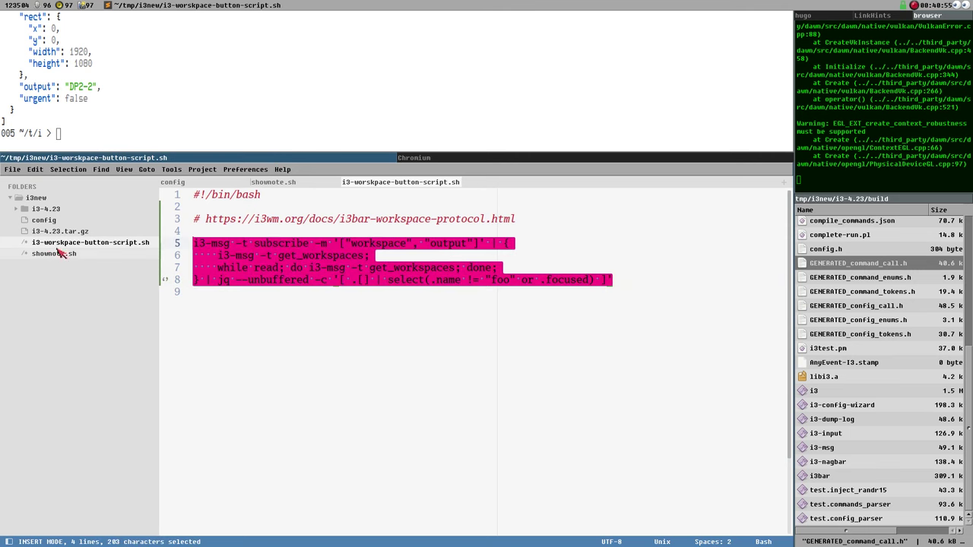
{"action": "key", "text": "ctrl+v"}
{"action": "left_click", "coordinate": [314, 318]}
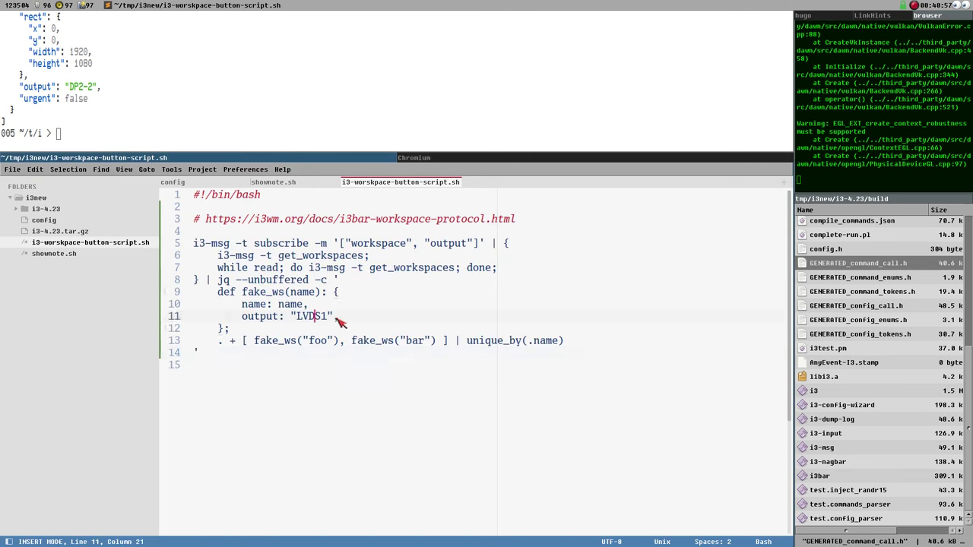
{"action": "left_click", "coordinate": [327, 318]}
{"action": "left_click", "coordinate": [428, 158]}
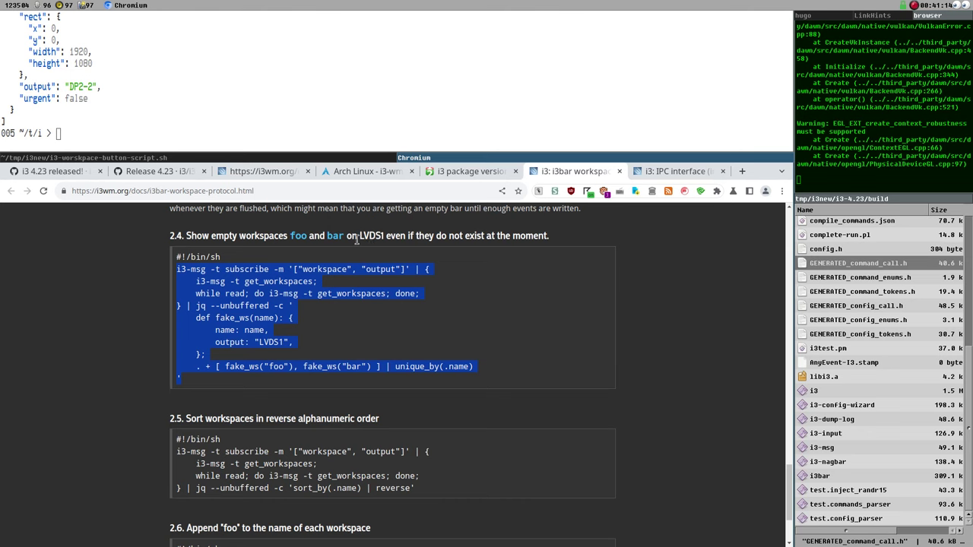
{"action": "left_click_drag", "start_coordinate": [377, 238], "coordinate": [385, 236]}
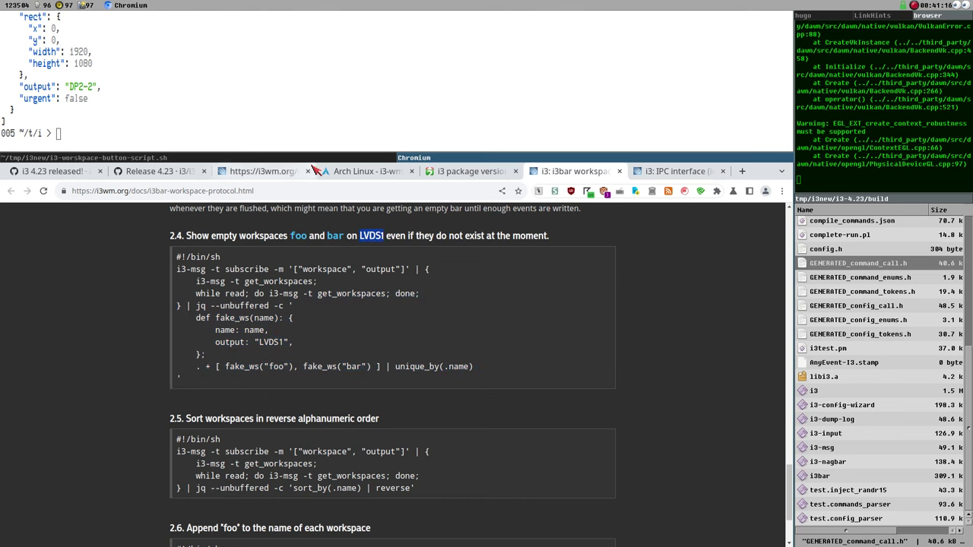
{"action": "left_click", "coordinate": [311, 158]}
Delete the output LVDS1 line, keeping the comma, and save the script
{"action": "left_click_drag", "start_coordinate": [340, 317], "coordinate": [302, 305]}
{"action": "key", "text": "BackSpace"}
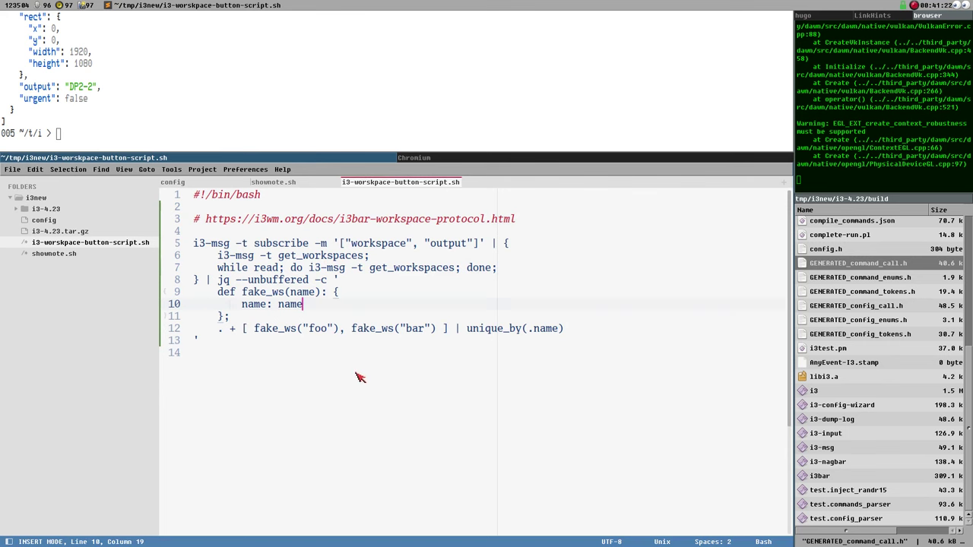
{"action": "key", "text": "ctrl+z"}
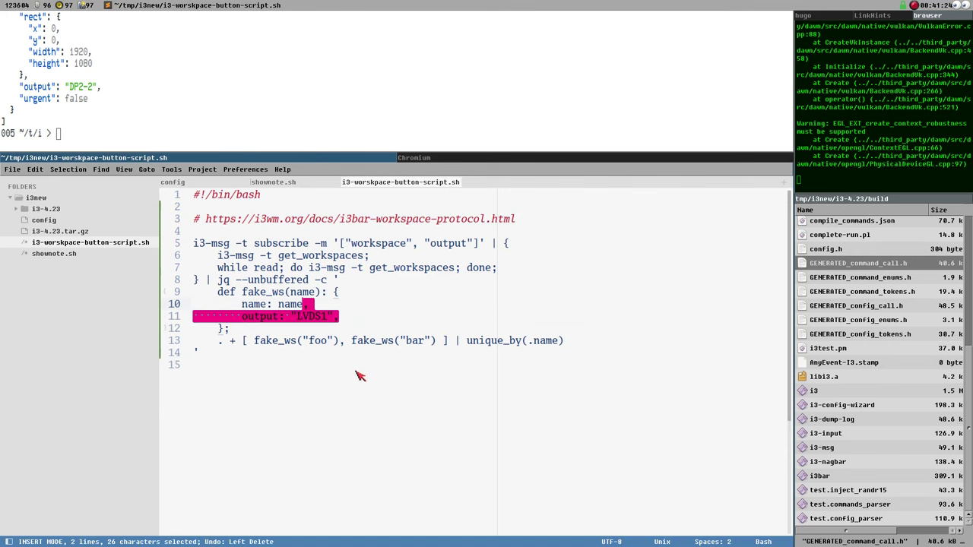
{"action": "key", "text": "BackSpace"}
{"action": "type", "text": ","}
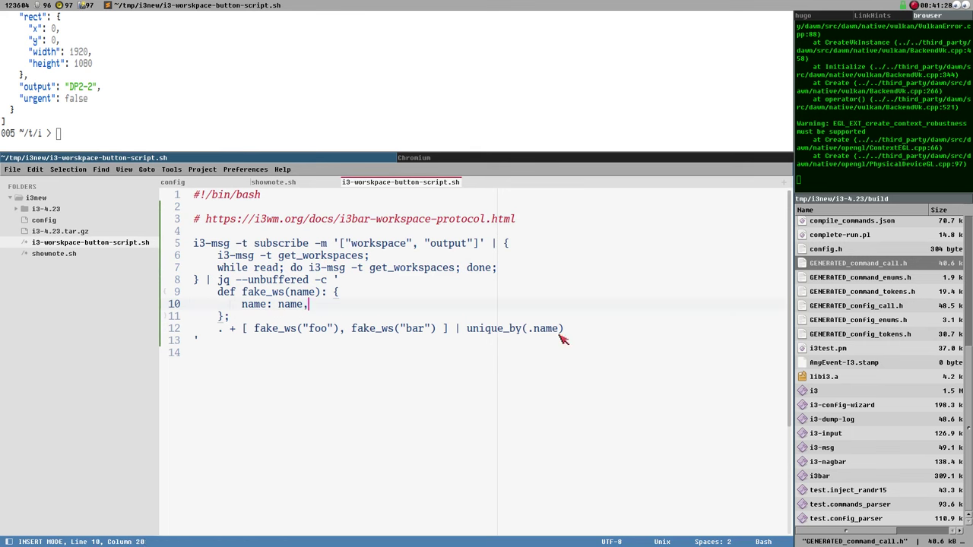
{"action": "key", "text": "ctrl+s"}
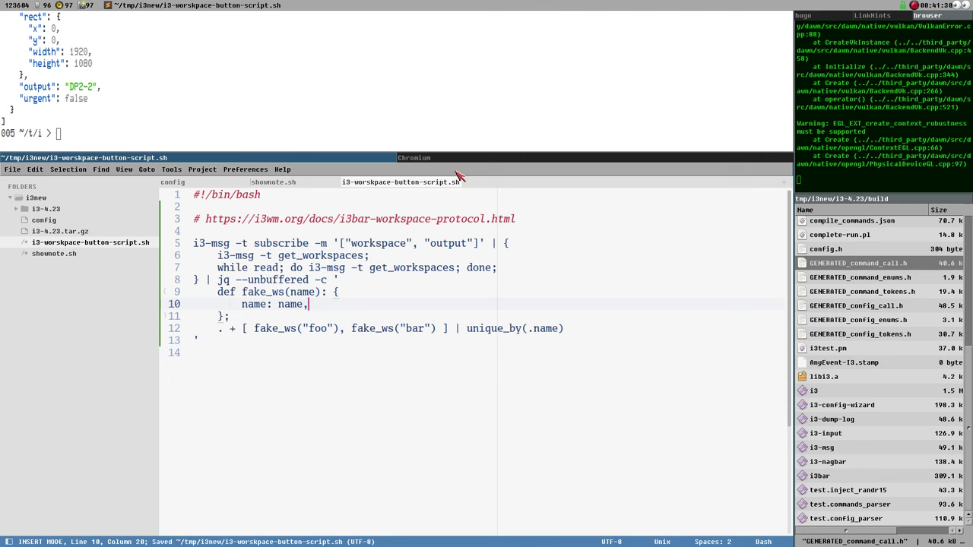
Relaunch nested i3 by rerunning ./shownote.sh from terminal history
{"action": "left_click", "coordinate": [185, 123]}
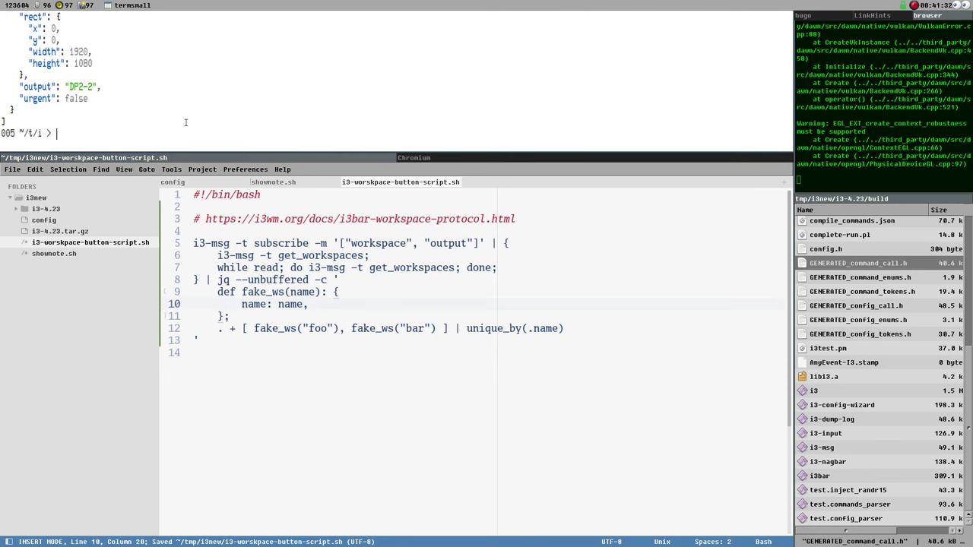
{"action": "key", "text": "Up"}
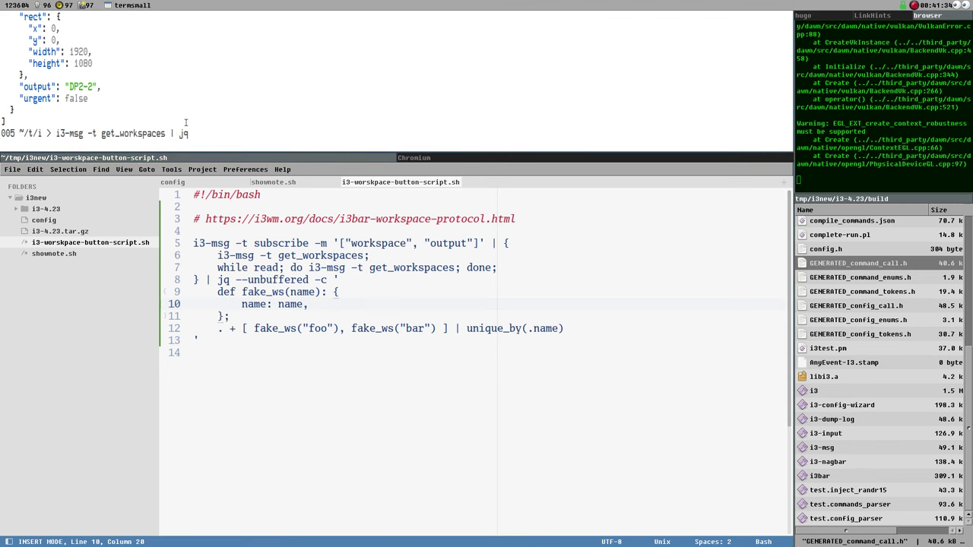
{"action": "key", "text": "Up"}
{"action": "key", "text": "Return"}
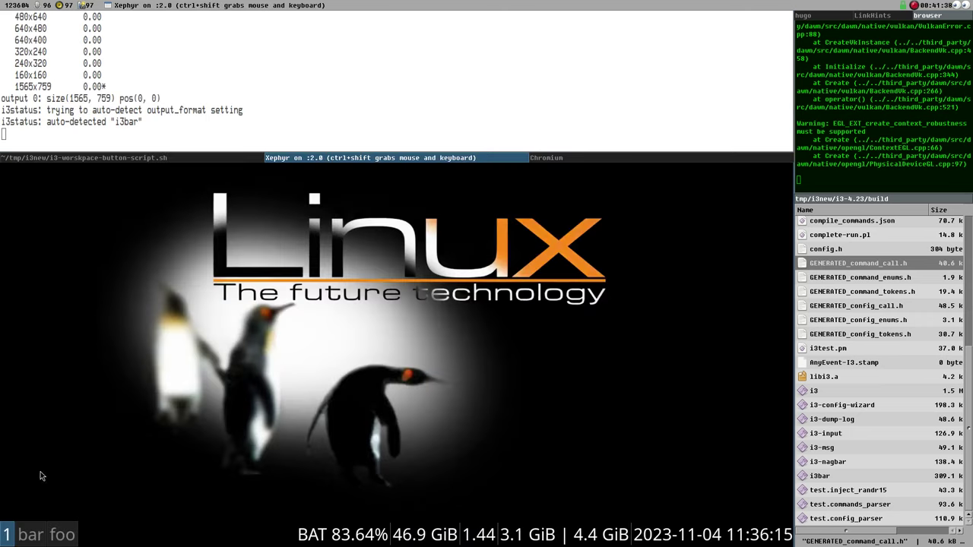
Visit the fake bar and foo workspaces, then open a terminal on workspace 1
{"action": "left_click", "coordinate": [32, 536]}
{"action": "left_click", "coordinate": [48, 537]}
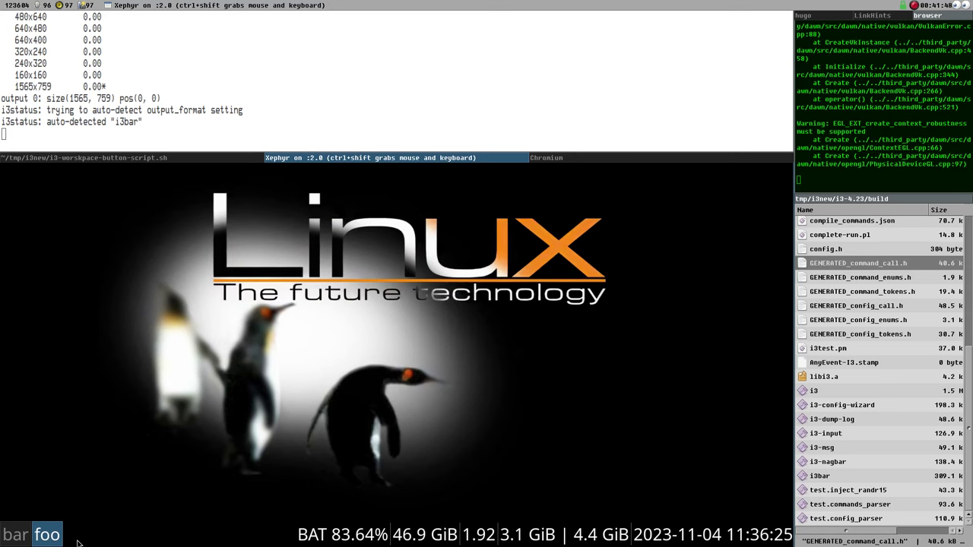
{"action": "key", "text": "ctrl+shift"}
{"action": "key", "text": "super+1"}
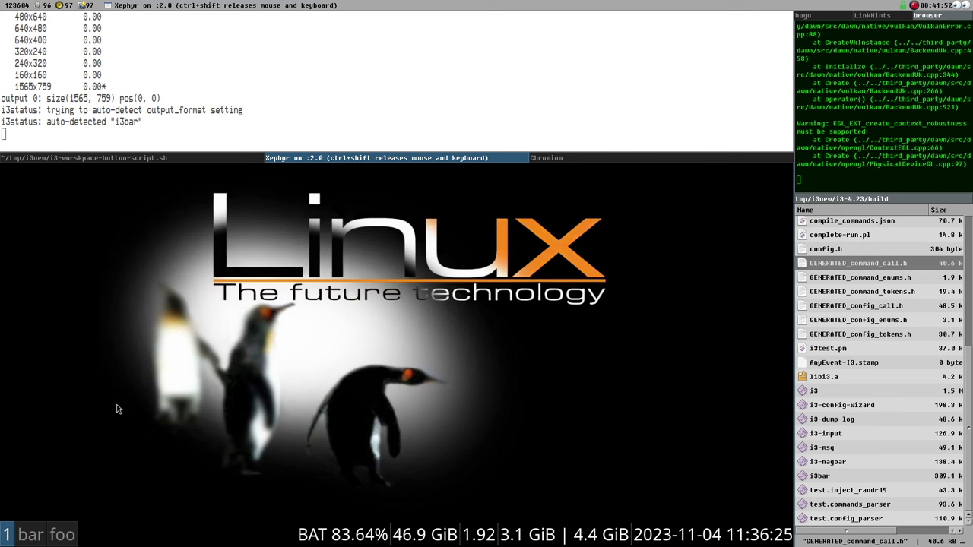
{"action": "key", "text": "super+Return"}
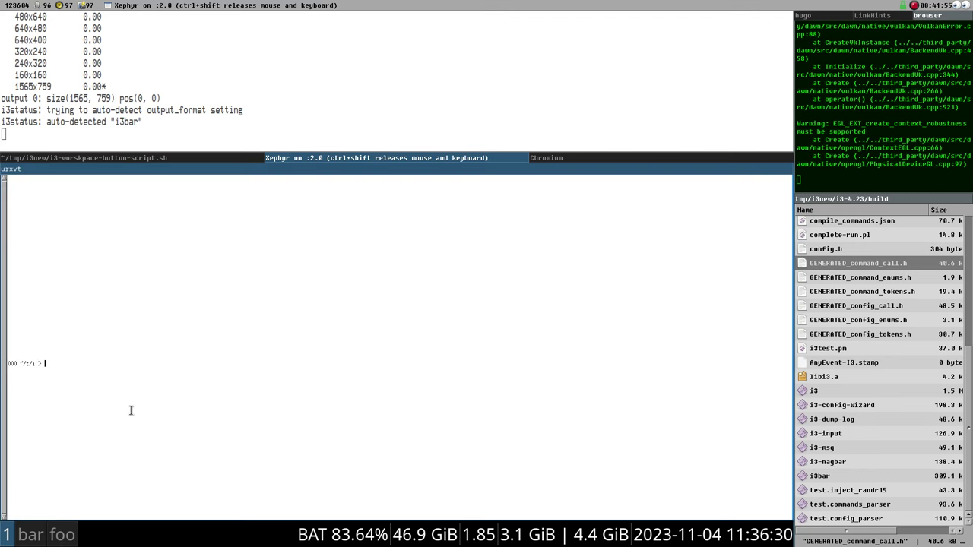
{"action": "key", "text": "ctrl+shift"}
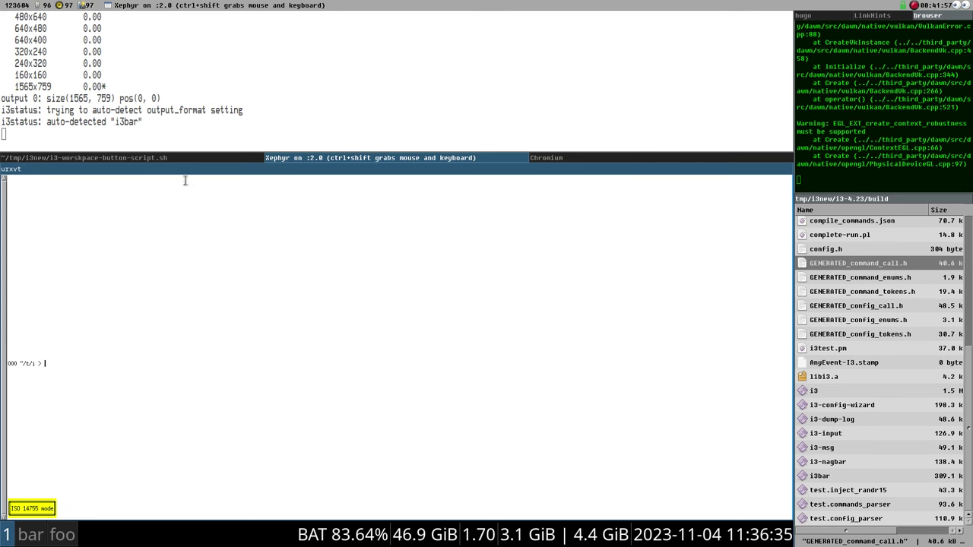
{"action": "left_click", "coordinate": [163, 159]}
Open the i3 config and find the $ws2 "foo" definition on line 130
{"action": "left_click", "coordinate": [46, 221]}
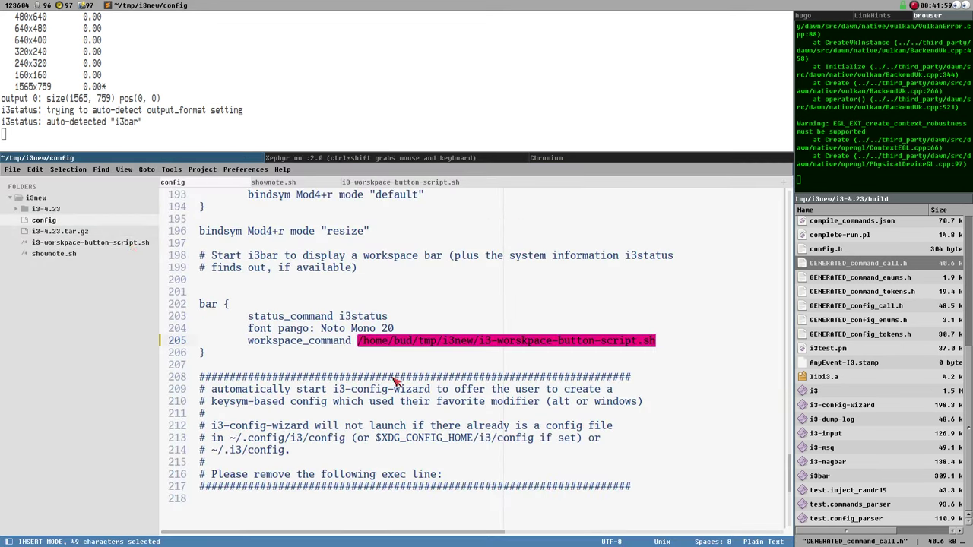
{"action": "scroll", "coordinate": [389, 426], "scroll_direction": "up", "scroll_amount": 13}
{"action": "scroll", "coordinate": [381, 427], "scroll_direction": "up", "scroll_amount": 9}
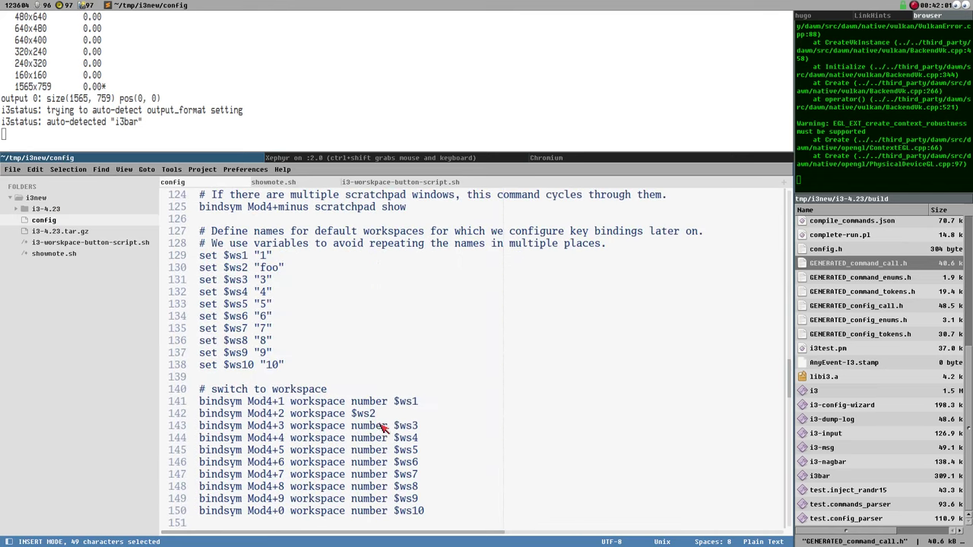
{"action": "scroll", "coordinate": [342, 411], "scroll_direction": "up", "scroll_amount": 2}
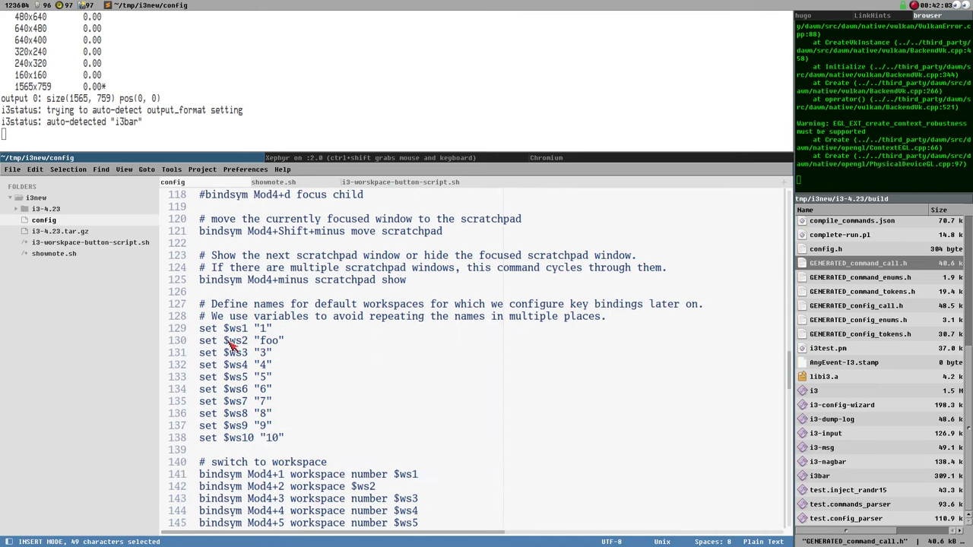
{"action": "left_click_drag", "start_coordinate": [224, 341], "coordinate": [298, 346]}
{"action": "scroll", "coordinate": [342, 411], "scroll_direction": "down", "scroll_amount": 2}
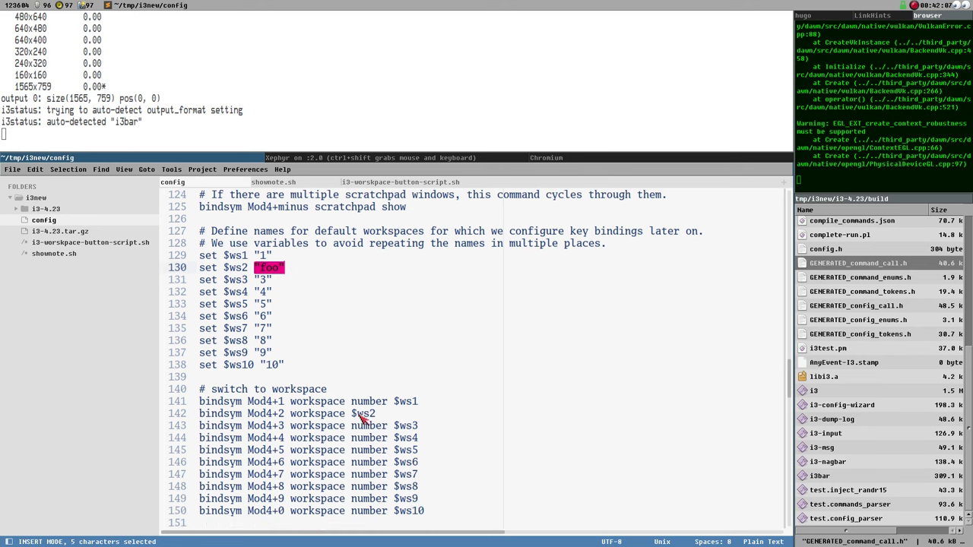
Review the workspace number bindings, noting $ws2 in the workspace 2 binding
{"action": "left_click", "coordinate": [351, 414]}
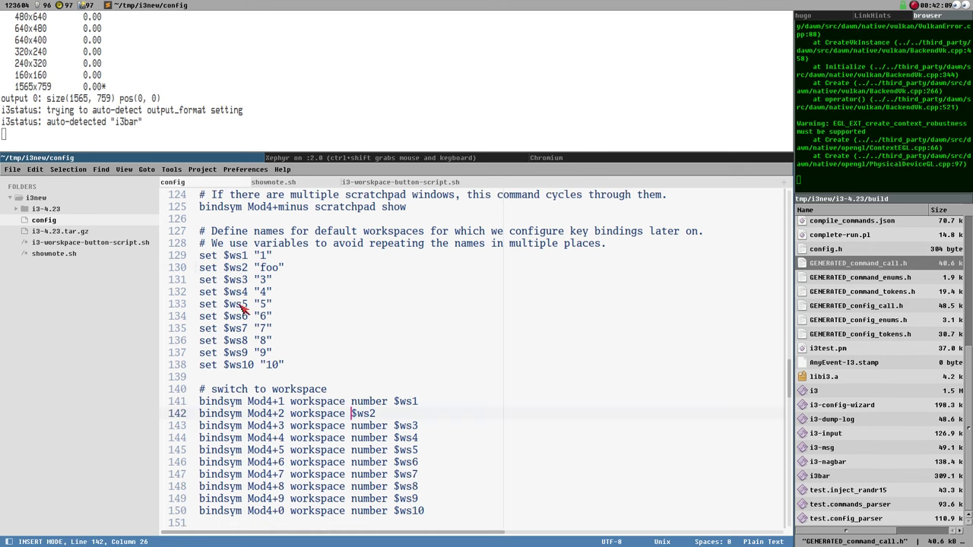
{"action": "left_click", "coordinate": [355, 403]}
{"action": "left_click", "coordinate": [358, 439]}
{"action": "left_click", "coordinate": [366, 487]}
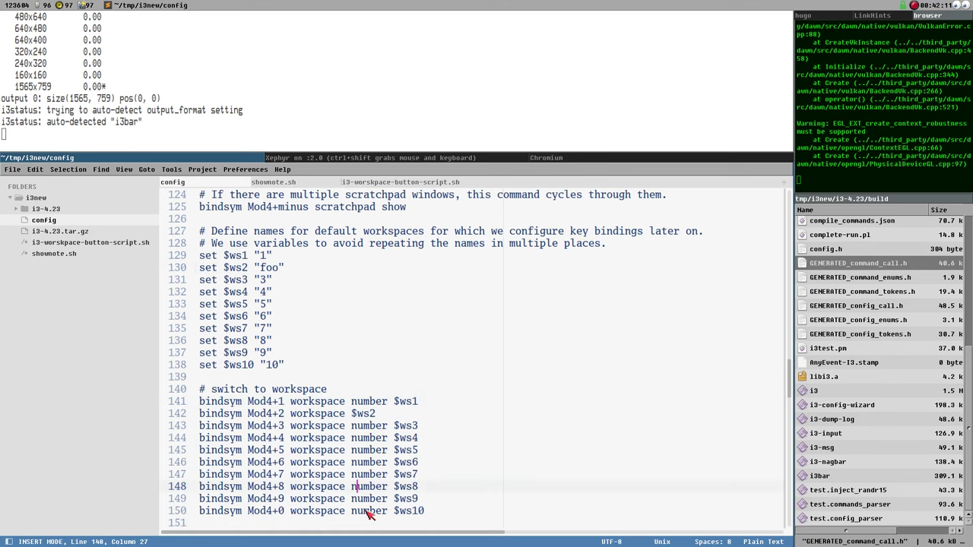
{"action": "left_click", "coordinate": [369, 511]}
{"action": "left_click", "coordinate": [370, 462]}
{"action": "left_click", "coordinate": [371, 427]}
{"action": "left_click_drag", "start_coordinate": [257, 266], "coordinate": [285, 269]}
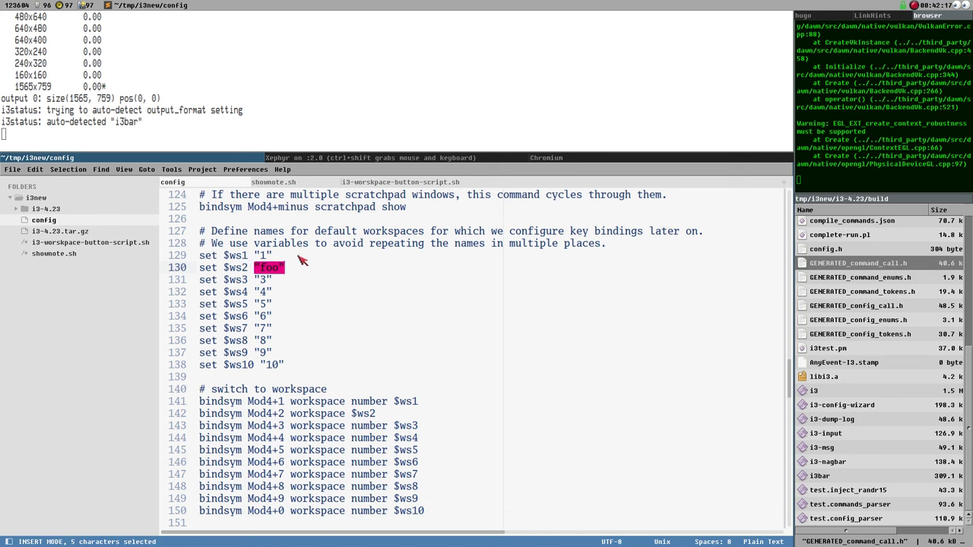
{"action": "double_click", "coordinate": [363, 402]}
{"action": "left_click", "coordinate": [351, 415]}
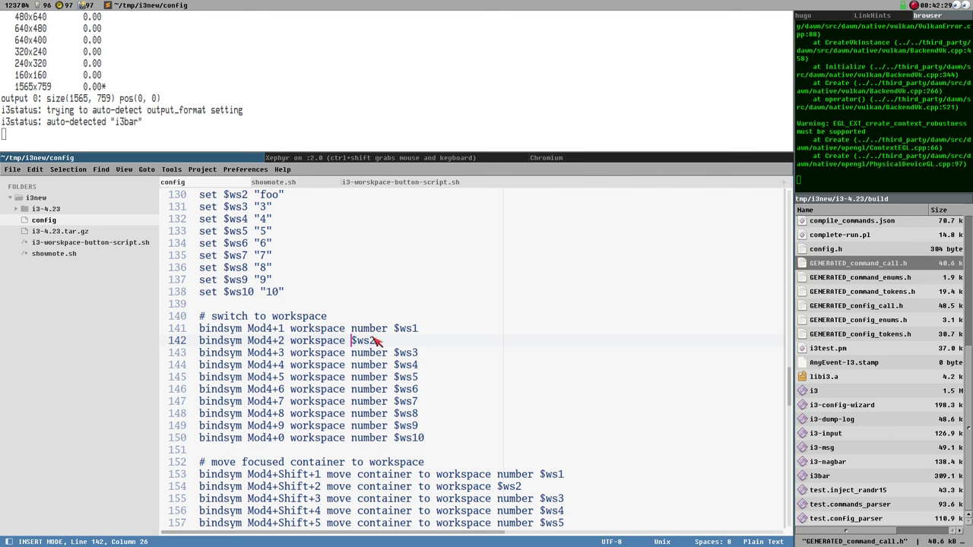
{"action": "left_click_drag", "start_coordinate": [352, 340], "coordinate": [377, 342]}
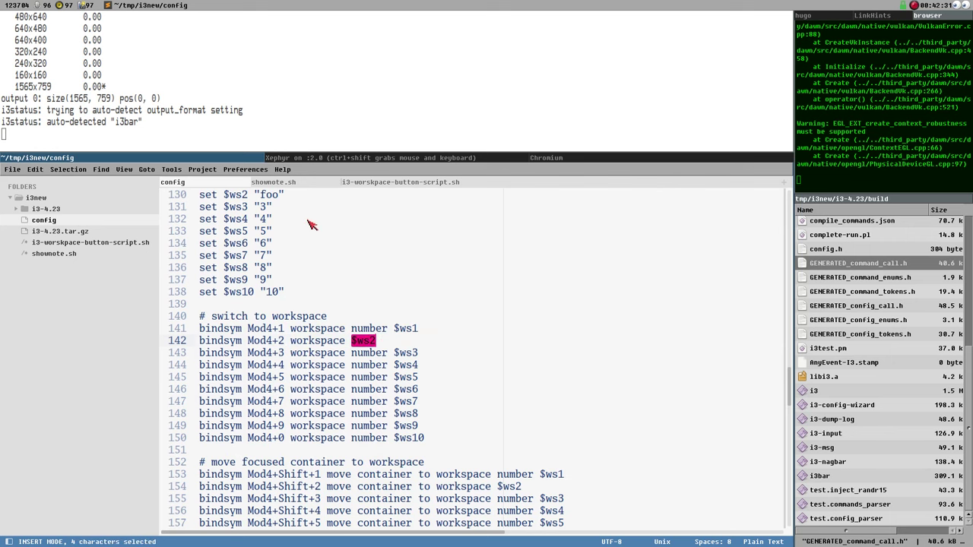
{"action": "scroll", "coordinate": [308, 232], "scroll_direction": "up", "scroll_amount": 2}
{"action": "left_click", "coordinate": [279, 269]}
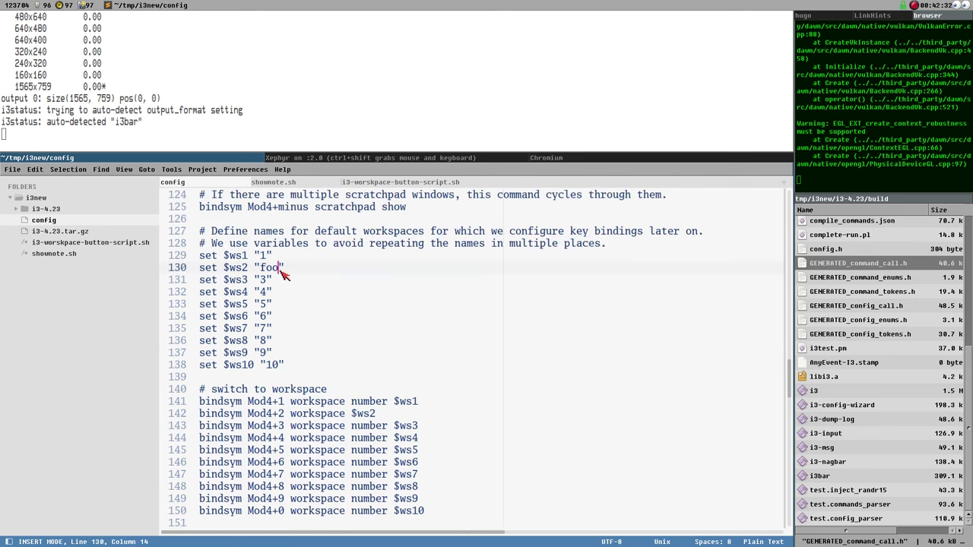
{"action": "left_click", "coordinate": [329, 159]}
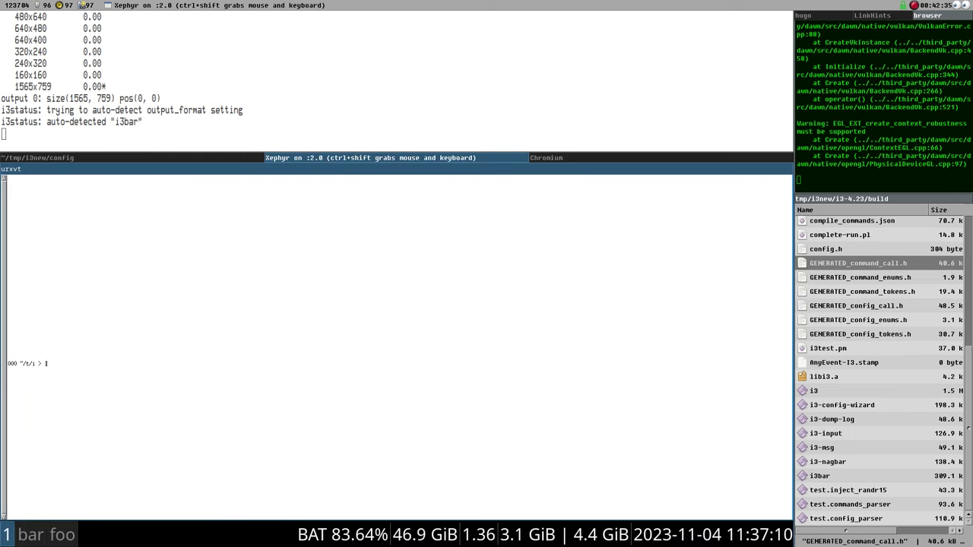
Open terminals on the foo workspace, then return to workspace 1
{"action": "key", "text": "ctrl+shift"}
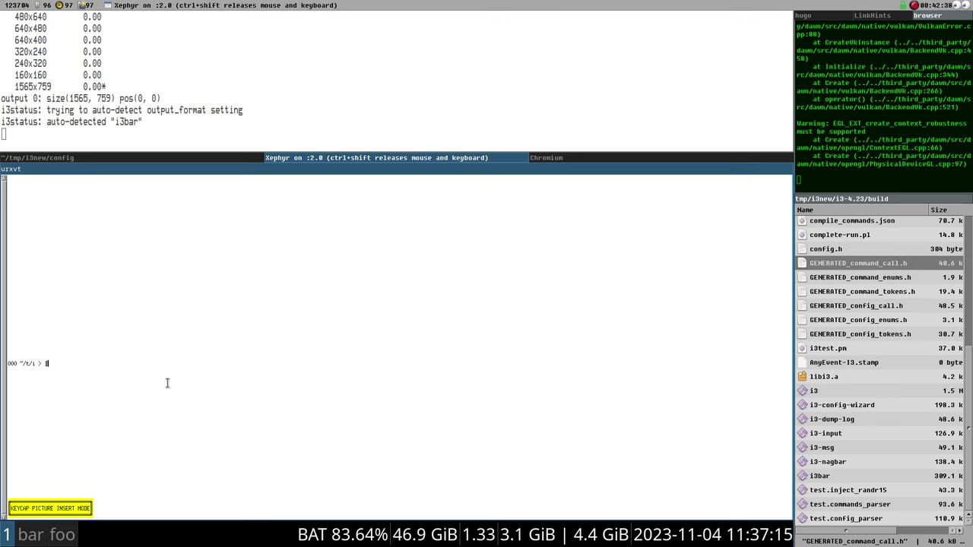
{"action": "key", "text": "super+3"}
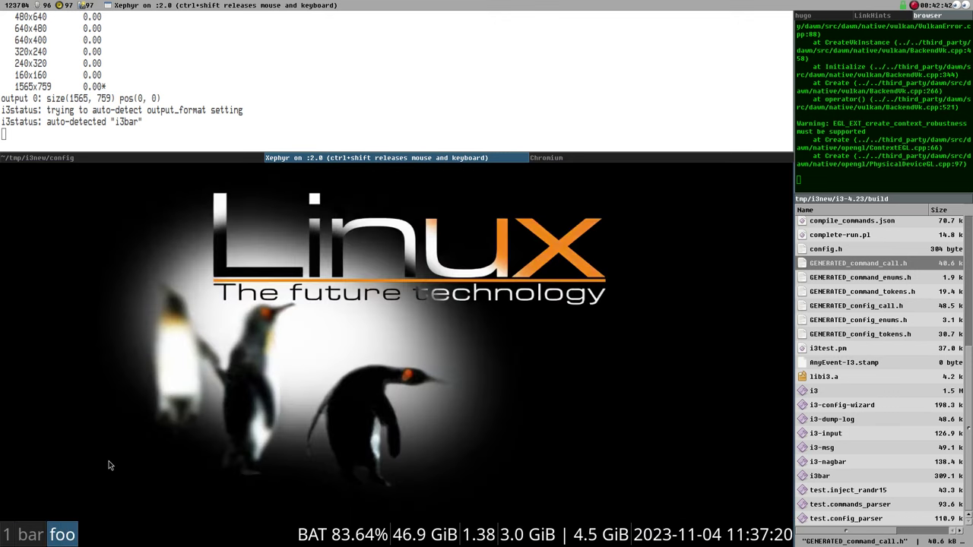
{"action": "key", "text": "super+Return"}
{"action": "key", "text": "super+Return"}
{"action": "key", "text": "super+Return"}
{"action": "key", "text": "super+Return"}
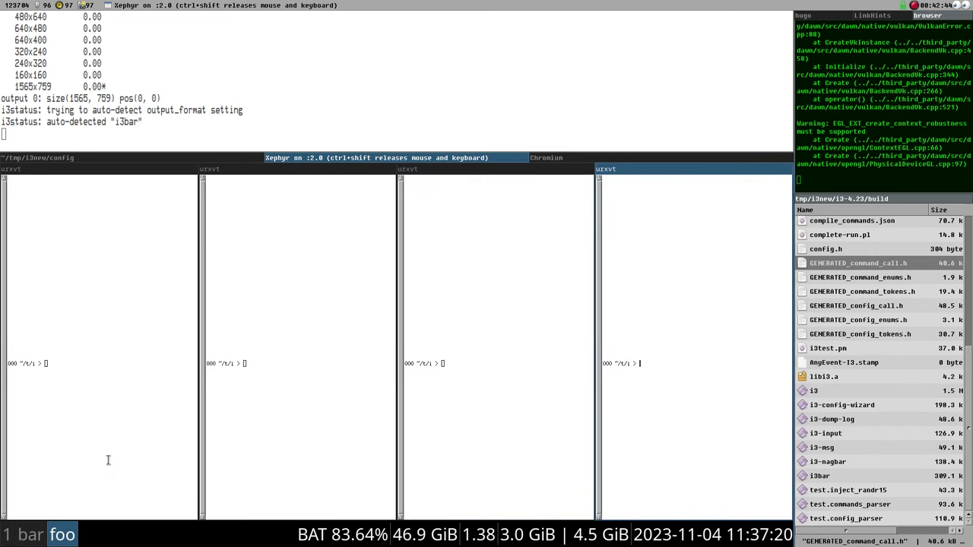
{"action": "key", "text": "super+1"}
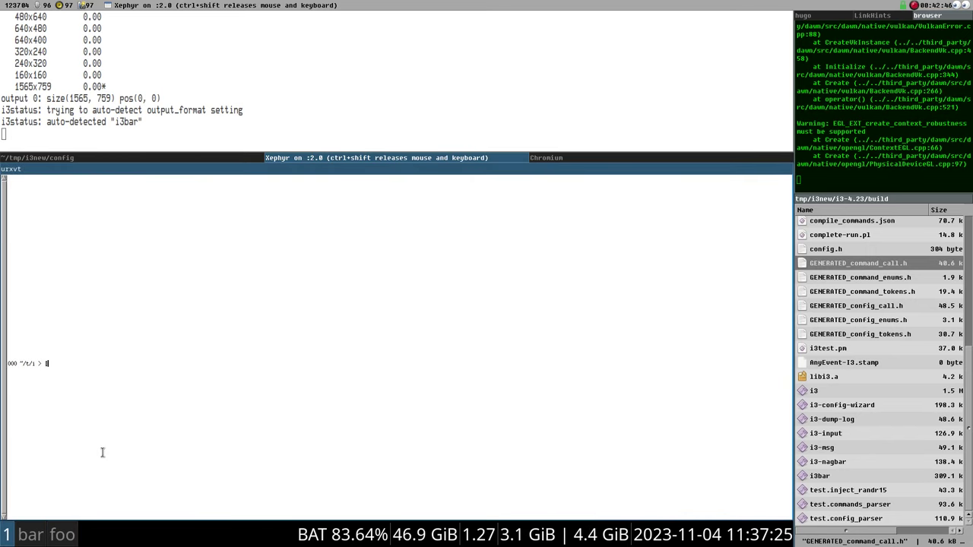
Switch between workspace 1, foo and the empty bar workspace from the bar
{"action": "left_click", "coordinate": [56, 538]}
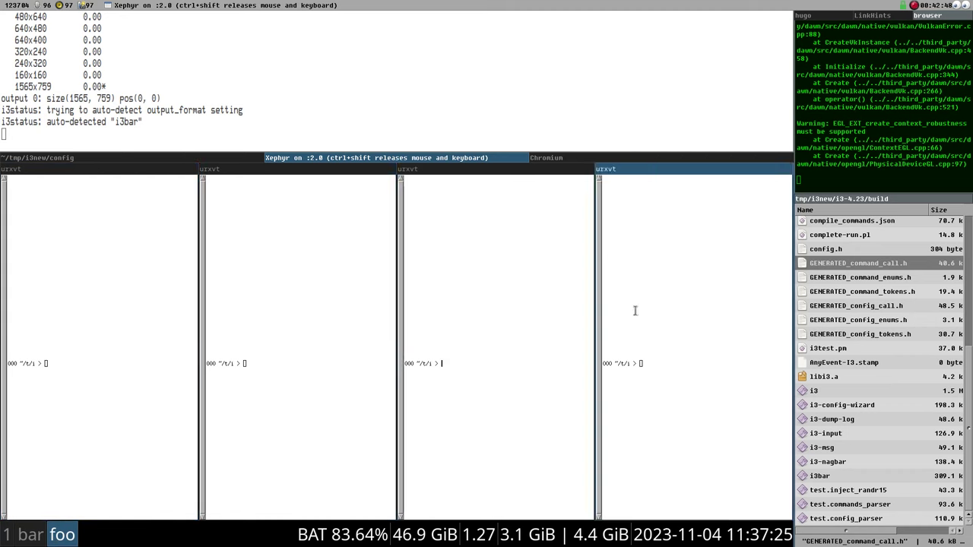
{"action": "left_click", "coordinate": [12, 543]}
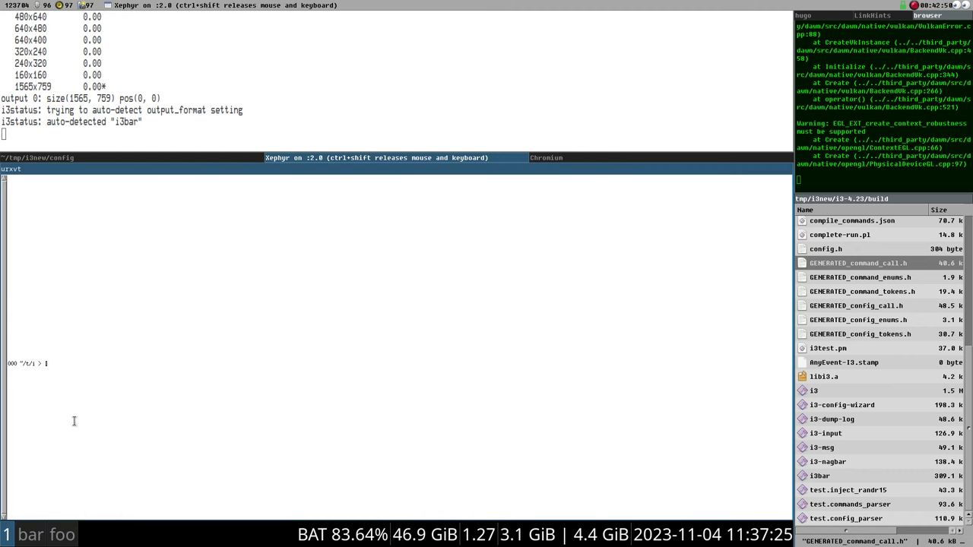
{"action": "left_click", "coordinate": [24, 541]}
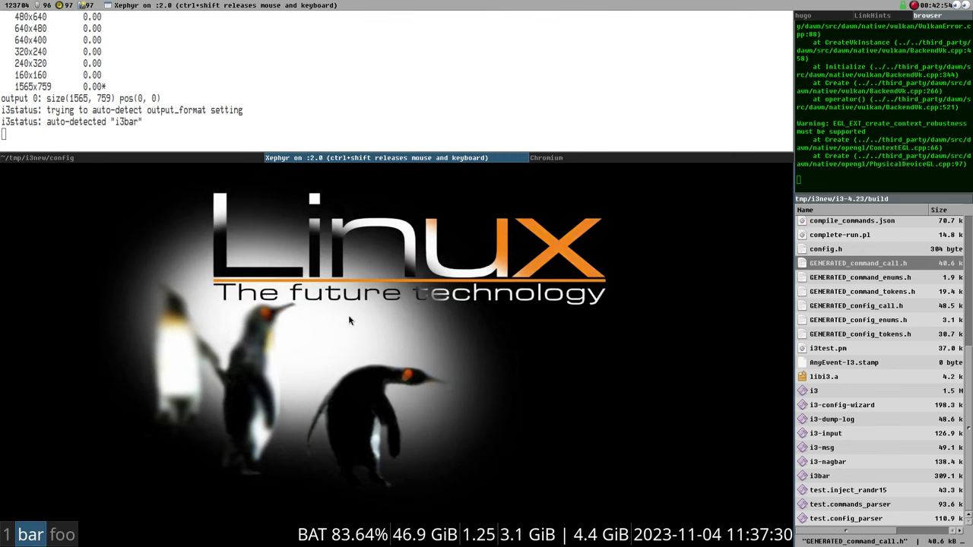
{"action": "left_click", "coordinate": [6, 538]}
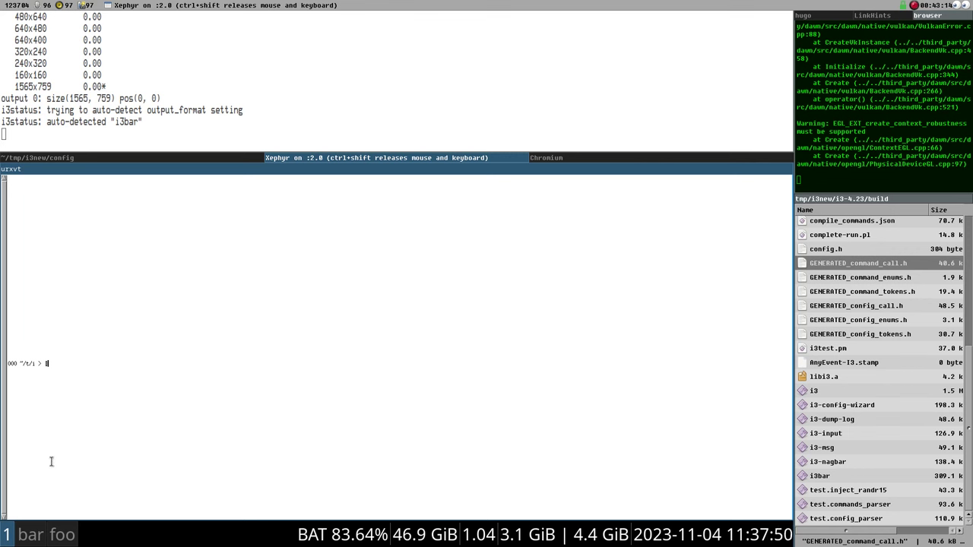
{"action": "left_click", "coordinate": [34, 535]}
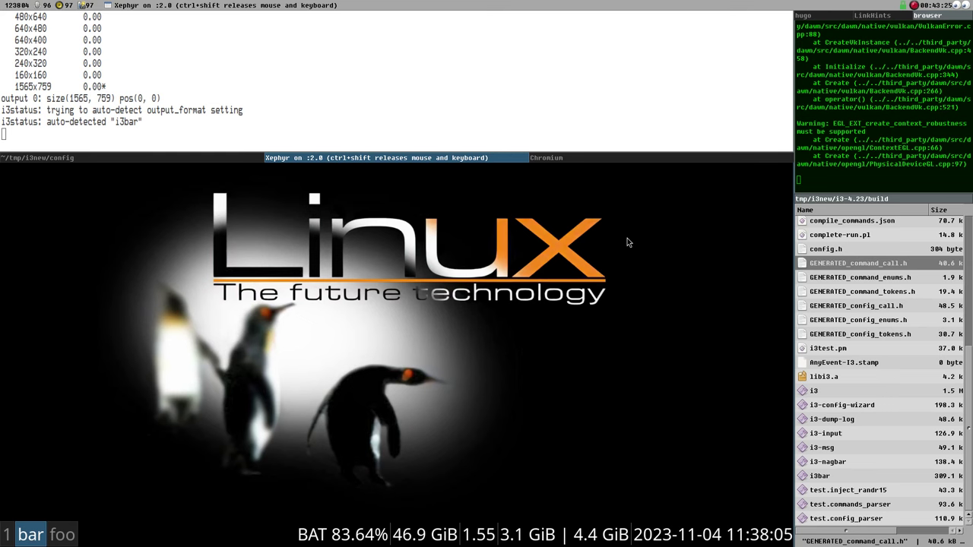
Release input, dismiss the launcher, and stop Xephyr with Ctrl+C
{"action": "key", "text": "ctrl+shift"}
{"action": "key", "text": "super+d"}
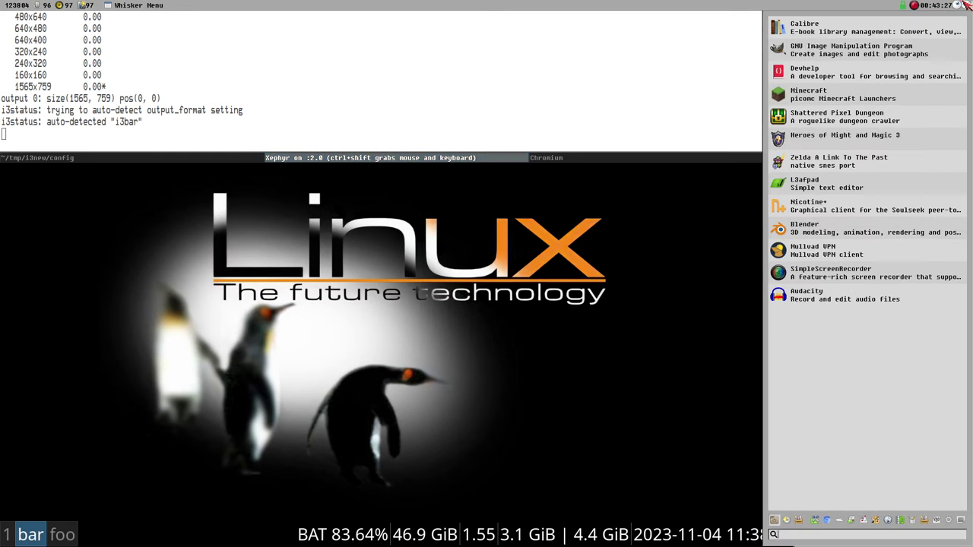
{"action": "key", "text": "Escape"}
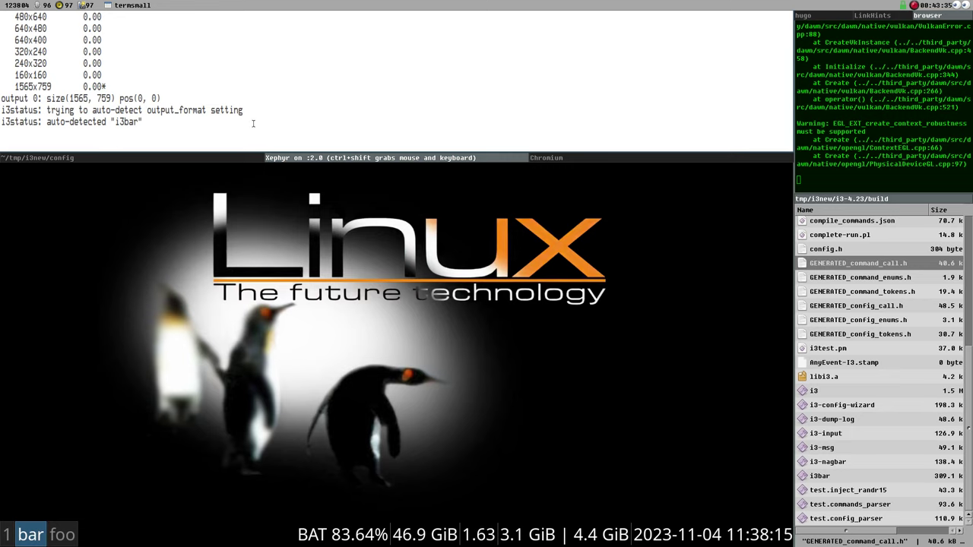
{"action": "key", "text": "ctrl+c"}
Copy the four-line reverse-alphanumeric sort script from section 2.5 of the i3bar workspace protocol docs
{"action": "left_click", "coordinate": [441, 160]}
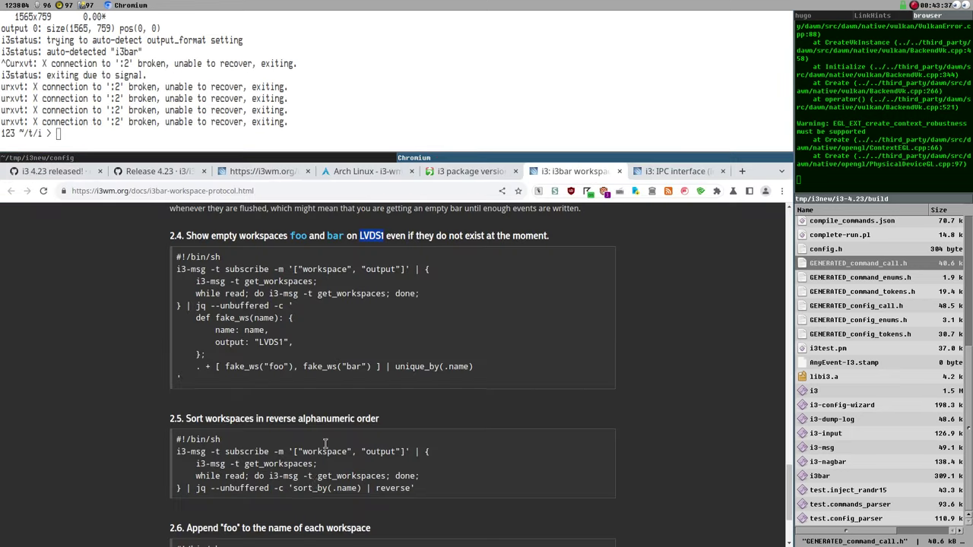
{"action": "scroll", "coordinate": [386, 317], "scroll_direction": "down", "scroll_amount": 2}
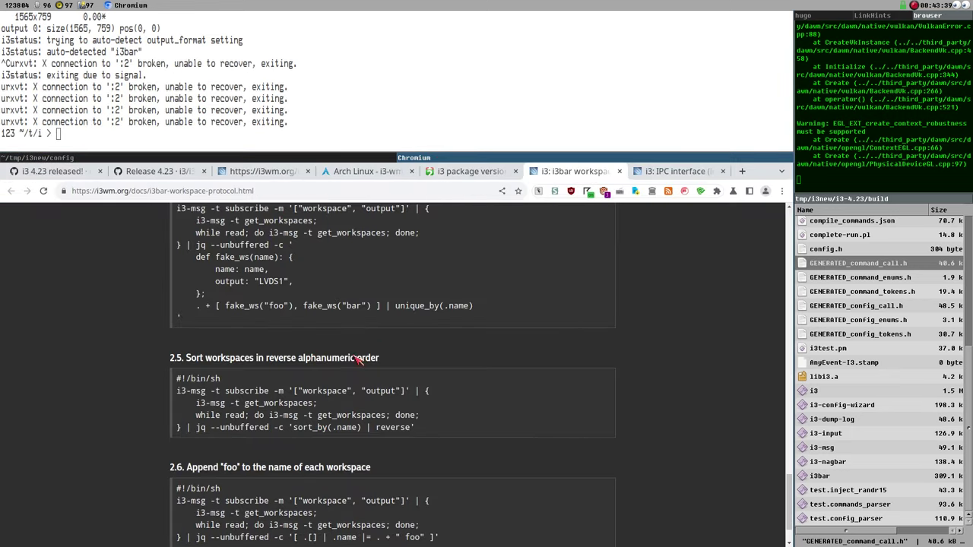
{"action": "left_click_drag", "start_coordinate": [450, 432], "coordinate": [149, 380]}
{"action": "left_click", "coordinate": [416, 429]}
{"action": "left_click_drag", "start_coordinate": [415, 429], "coordinate": [185, 393]}
{"action": "left_click", "coordinate": [297, 158]}
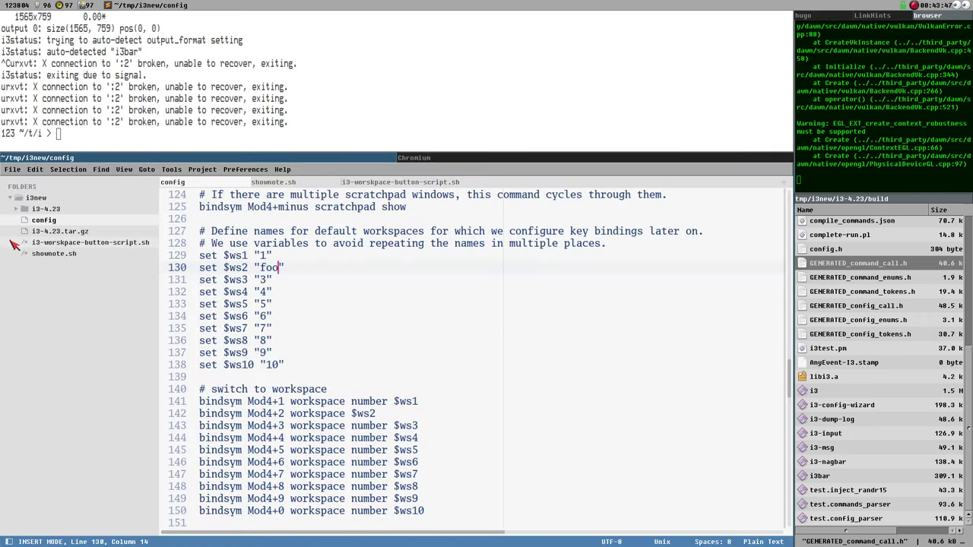
Replace lines 5–14 of i3-workspace-button-script.sh with the reverse-sort script, save, and rerun ./shownote.sh
{"action": "left_click", "coordinate": [73, 244]}
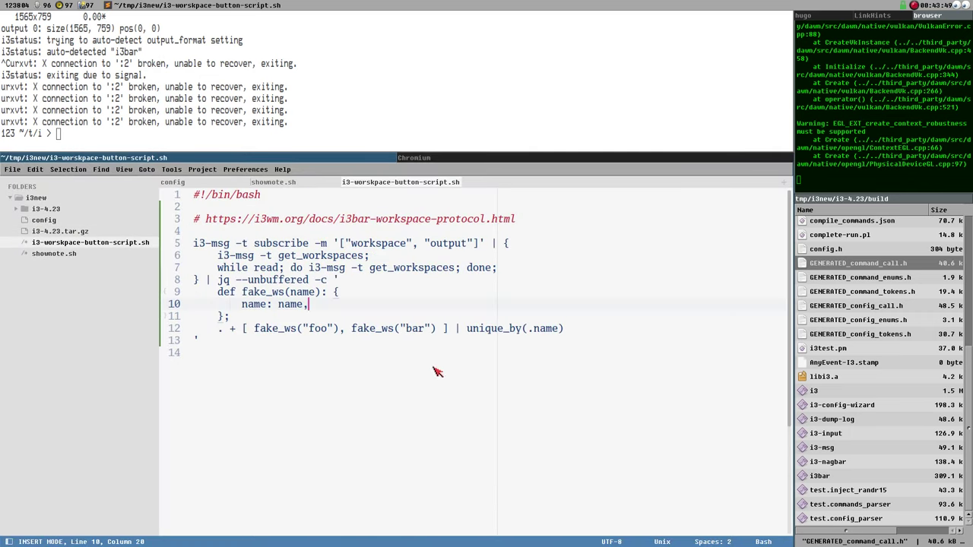
{"action": "left_click_drag", "start_coordinate": [437, 372], "coordinate": [32, 242]}
{"action": "key", "text": "ctrl+v"}
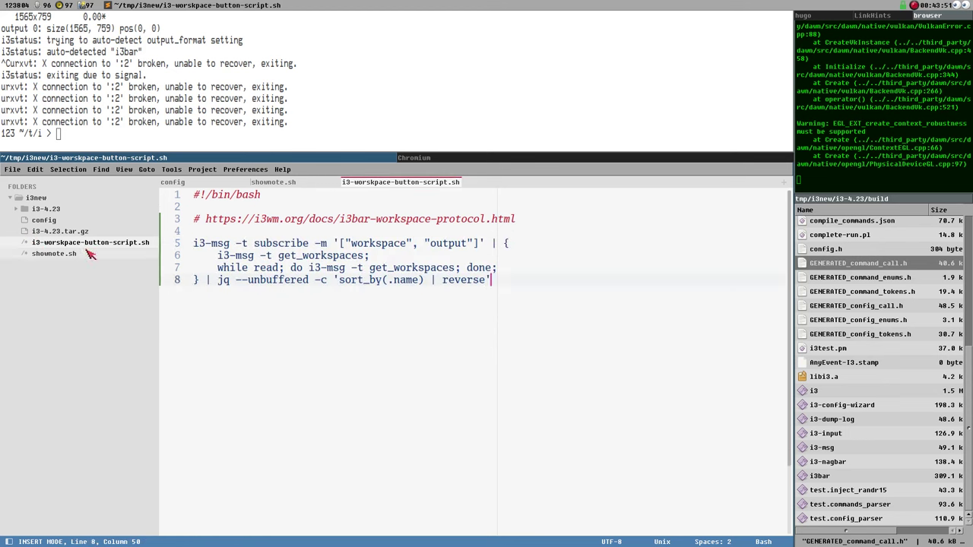
{"action": "key", "text": "ctrl+s"}
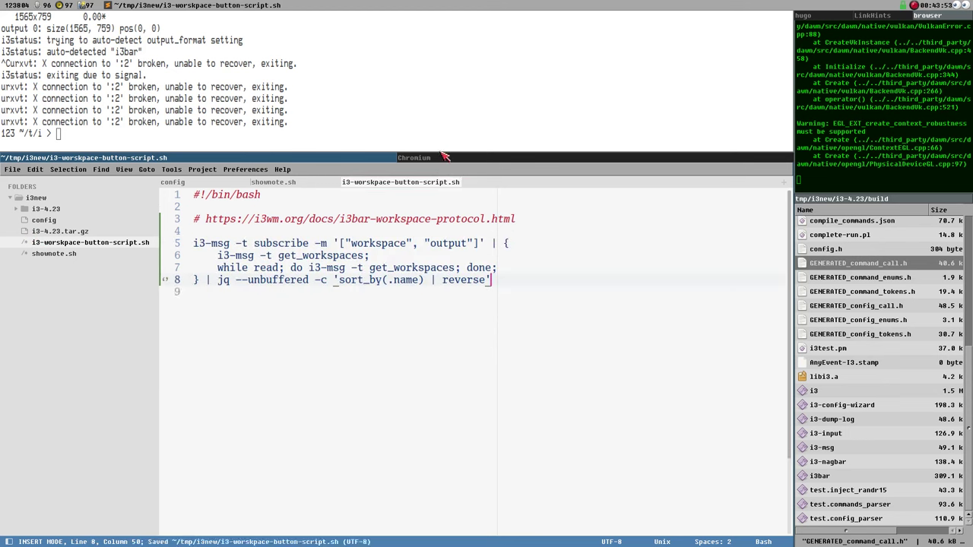
{"action": "type", "text": "./shownote.sh"}
{"action": "key", "text": "Return"}
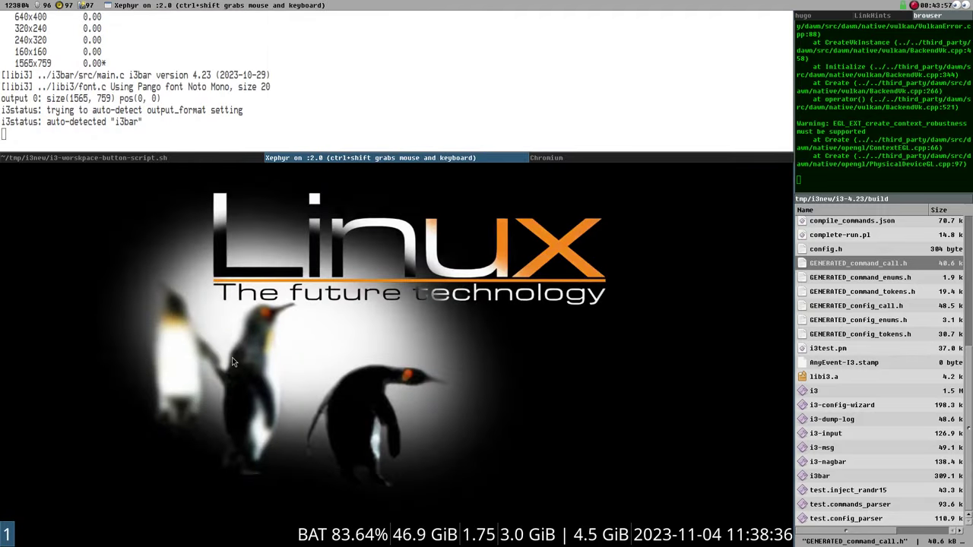
Capture input for the Xephyr session and open a terminal in the nested i3
{"action": "key", "text": "ctrl+shift"}
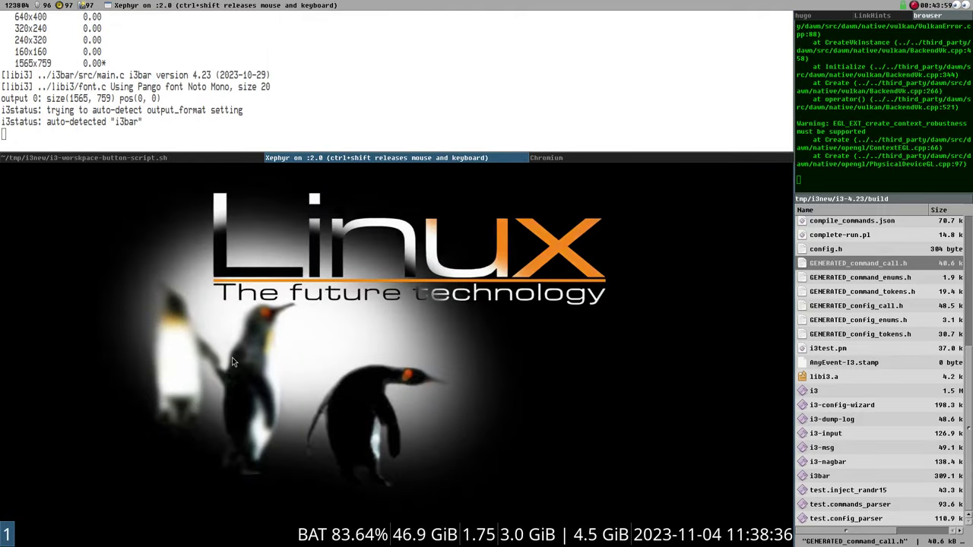
{"action": "key", "text": "super+Return"}
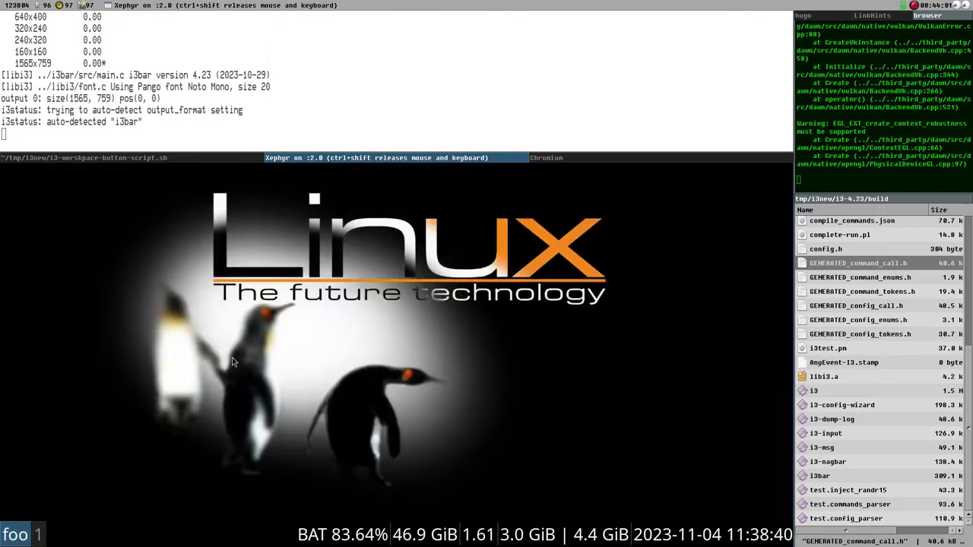
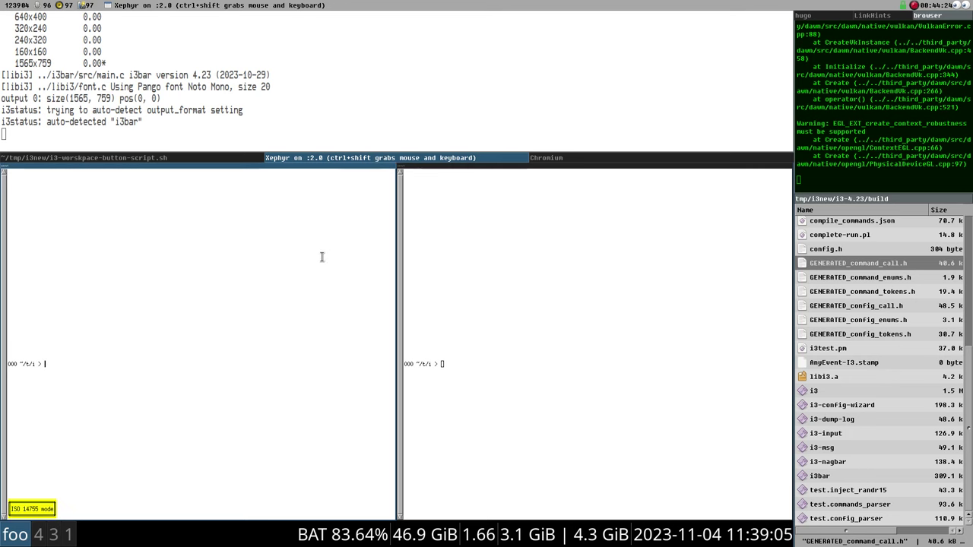
Exit the nested i3 session via the nagbar and bring the i3bar workspace protocol docs forward
{"action": "key", "text": "super+shift+e"}
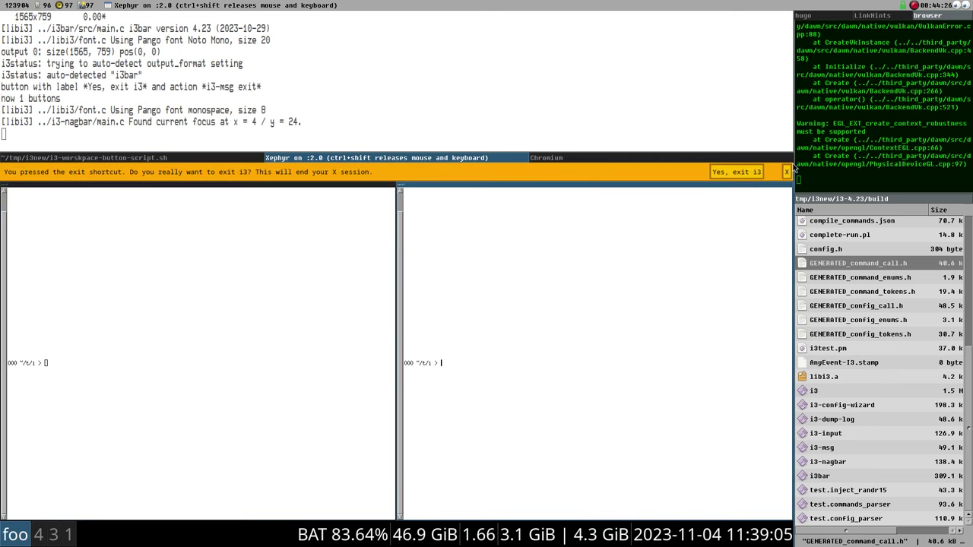
{"action": "left_click", "coordinate": [730, 174]}
{"action": "left_click", "coordinate": [471, 159]}
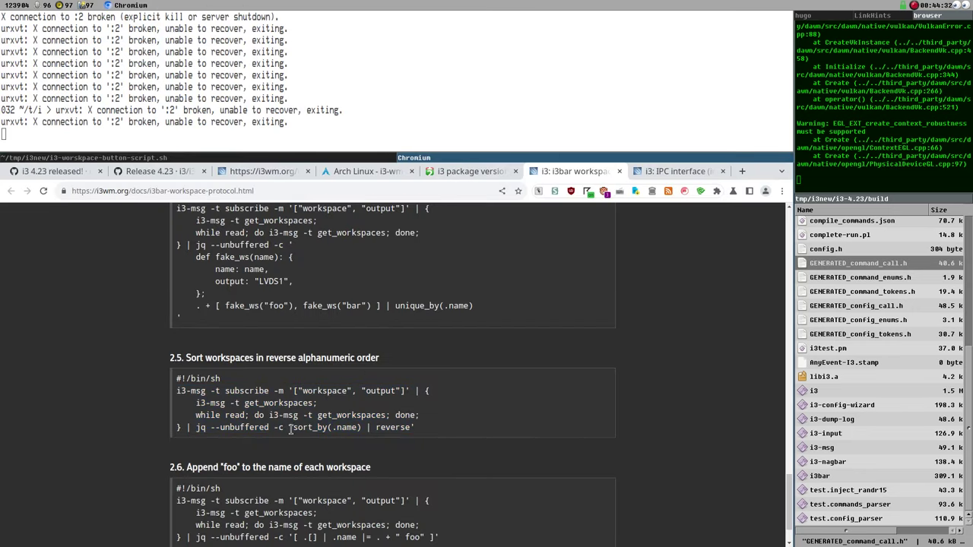
Copy the section 2.6 example script without its shebang and select the old loop and jq lines in the editor
{"action": "scroll", "coordinate": [373, 447], "scroll_direction": "down", "scroll_amount": 1}
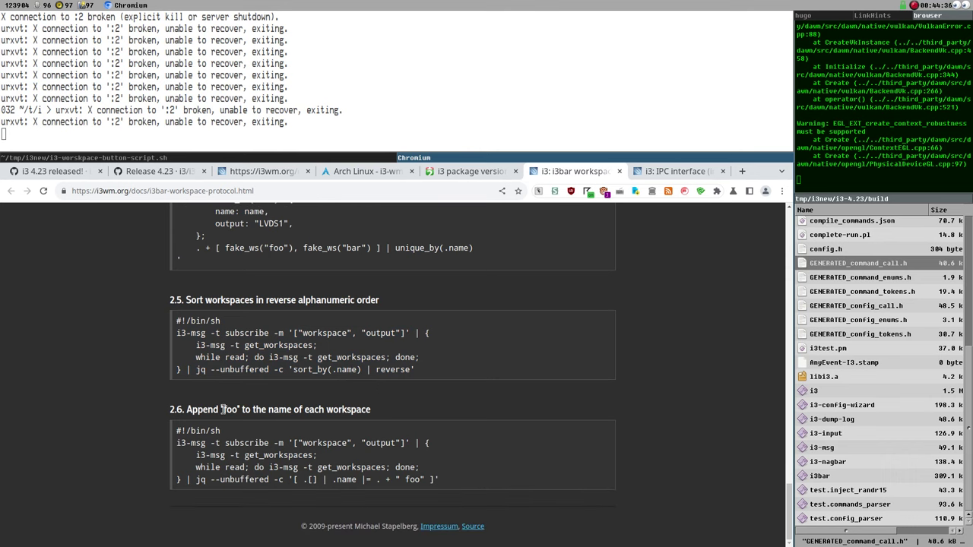
{"action": "left_click_drag", "start_coordinate": [450, 486], "coordinate": [152, 440]}
{"action": "key", "text": "ctrl+c"}
{"action": "left_click_drag", "start_coordinate": [455, 486], "coordinate": [175, 444]}
{"action": "left_click", "coordinate": [244, 160]}
{"action": "left_click_drag", "start_coordinate": [514, 281], "coordinate": [97, 243]}
Paste the example over lines 5–8, save the script, and launch ./shownote.sh
{"action": "key", "text": "ctrl+v"}
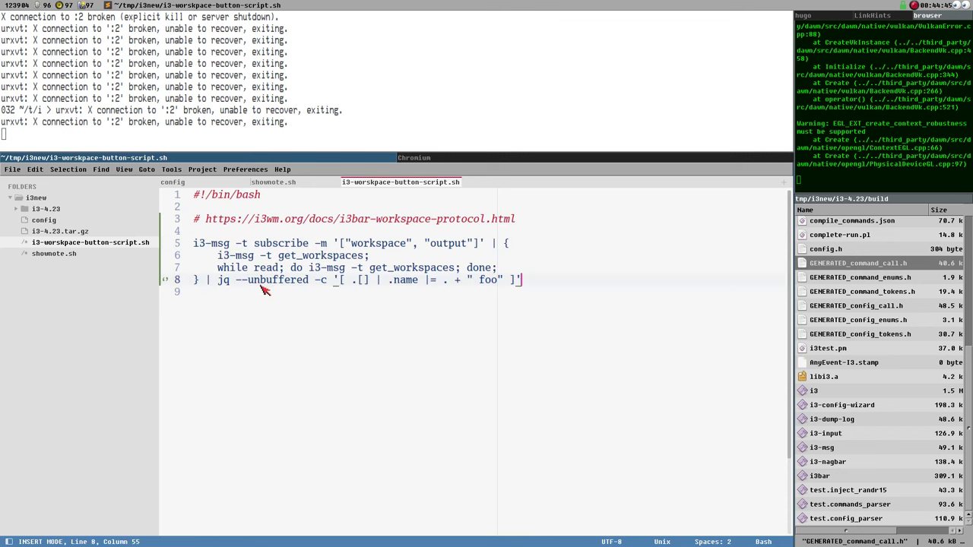
{"action": "key", "text": "ctrl+s"}
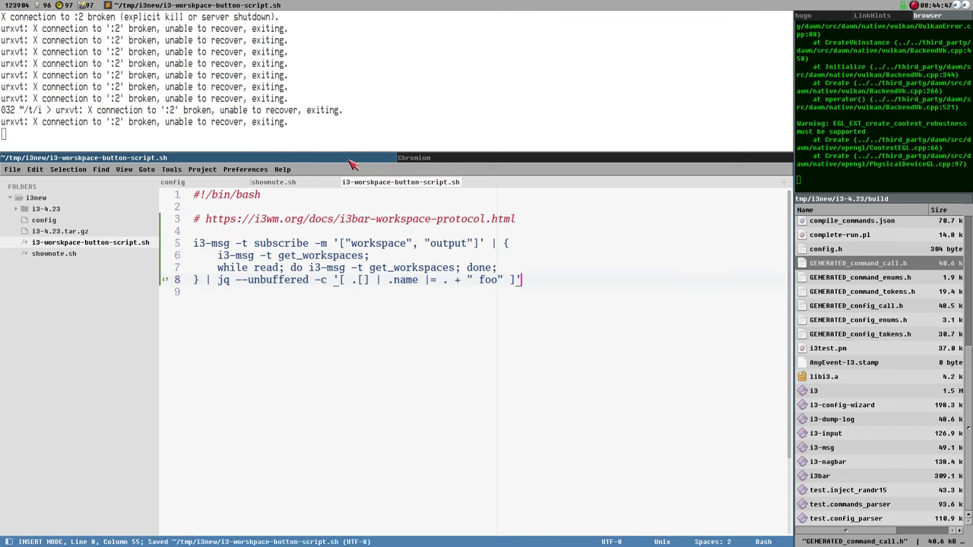
{"action": "key", "text": "Return"}
{"action": "type", "text": "./shownote.sh"}
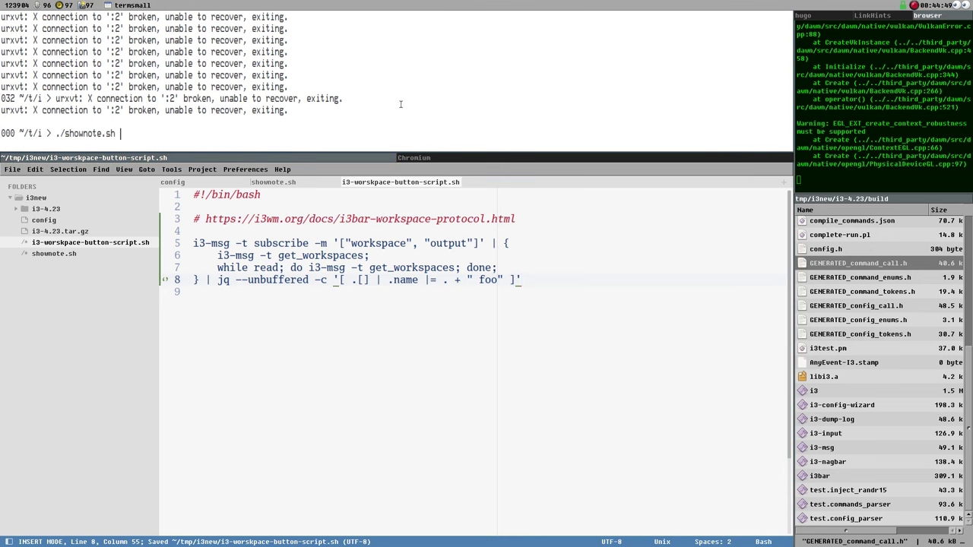
{"action": "key", "text": "Return"}
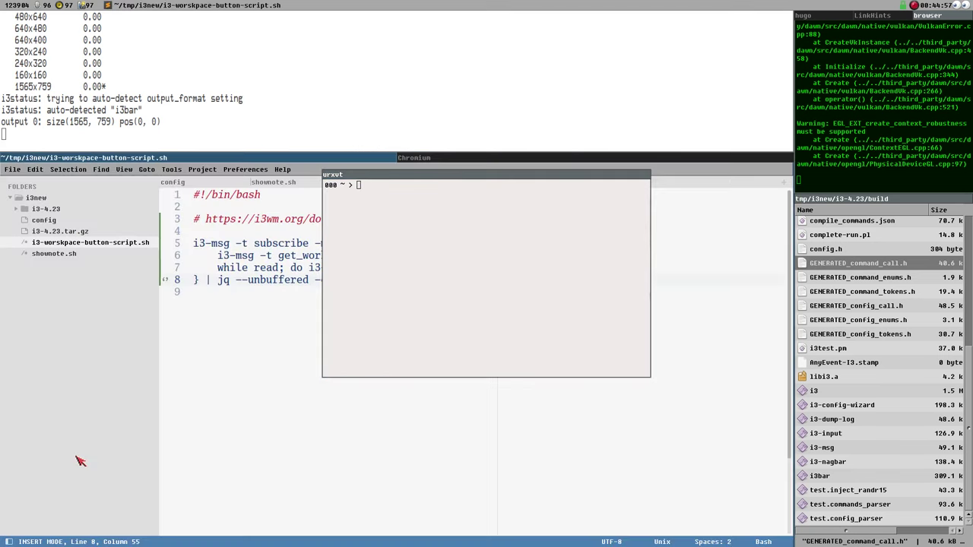
Close the first nested session and rerun ./shownote.sh so the bar shows '1 foo'
{"action": "key", "text": "ctrl+d"}
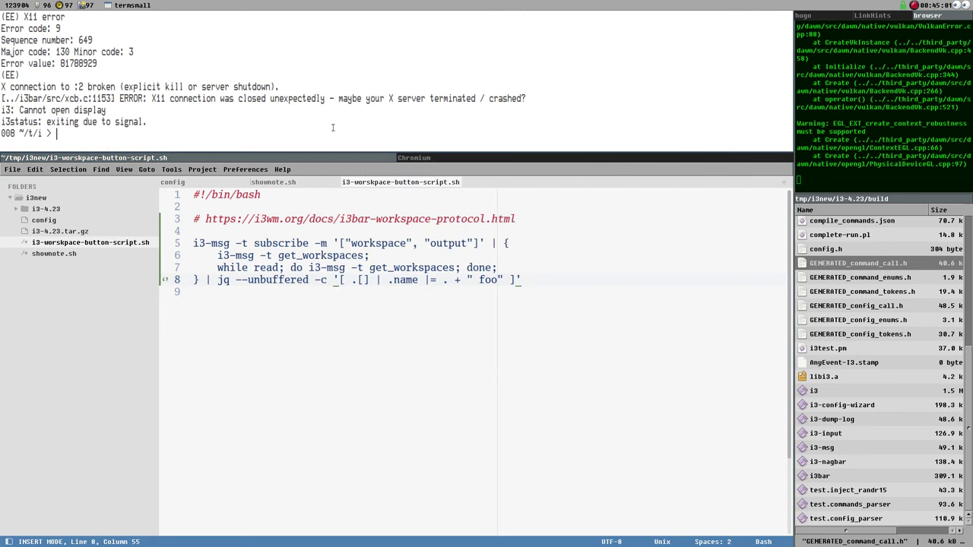
{"action": "key", "text": "Up"}
{"action": "key", "text": "Return"}
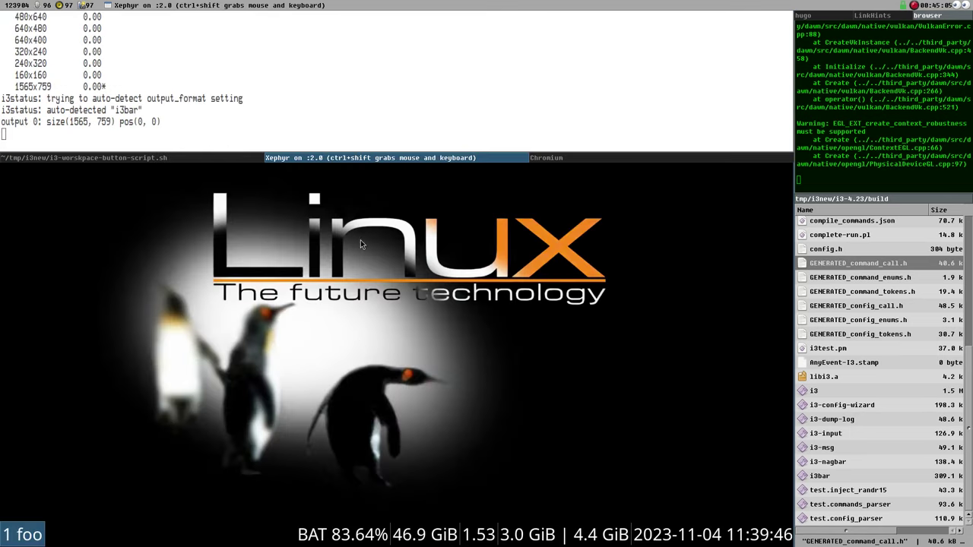
Open terminals on workspaces 1 foo, 3 foo and foo foo in the nested i3
{"action": "key", "text": "ctrl+shift"}
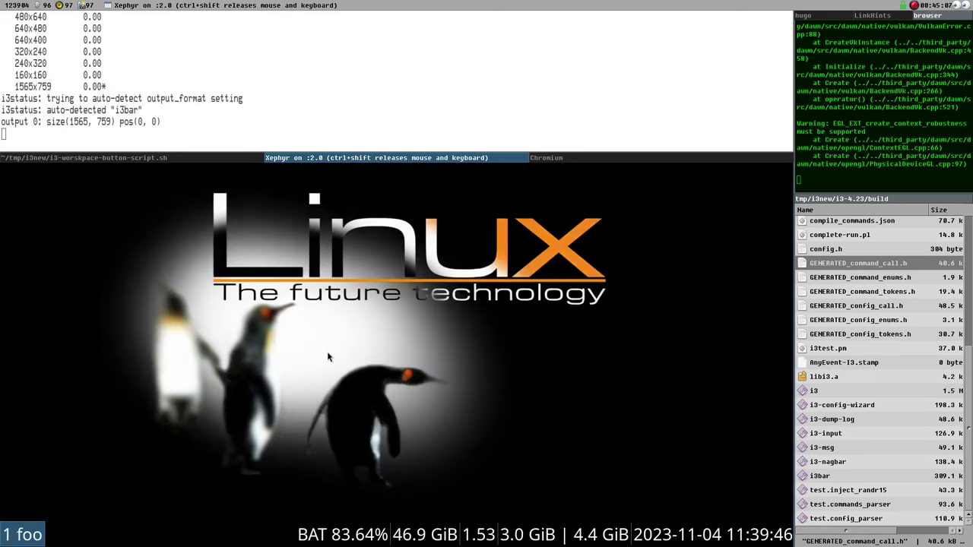
{"action": "key", "text": "super+Return"}
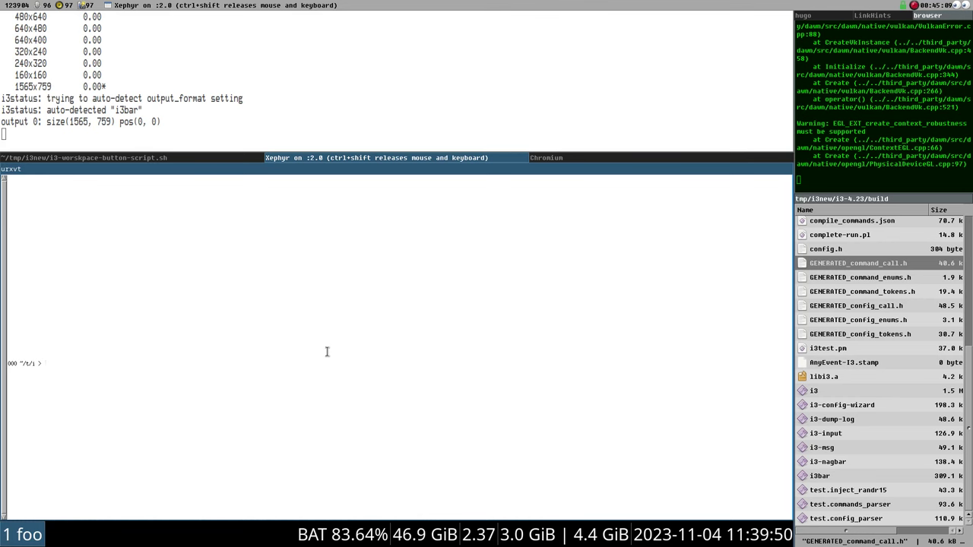
{"action": "key", "text": "super+3"}
{"action": "key", "text": "super+Return"}
{"action": "key", "text": "super+Return"}
{"action": "key", "text": "super+Return"}
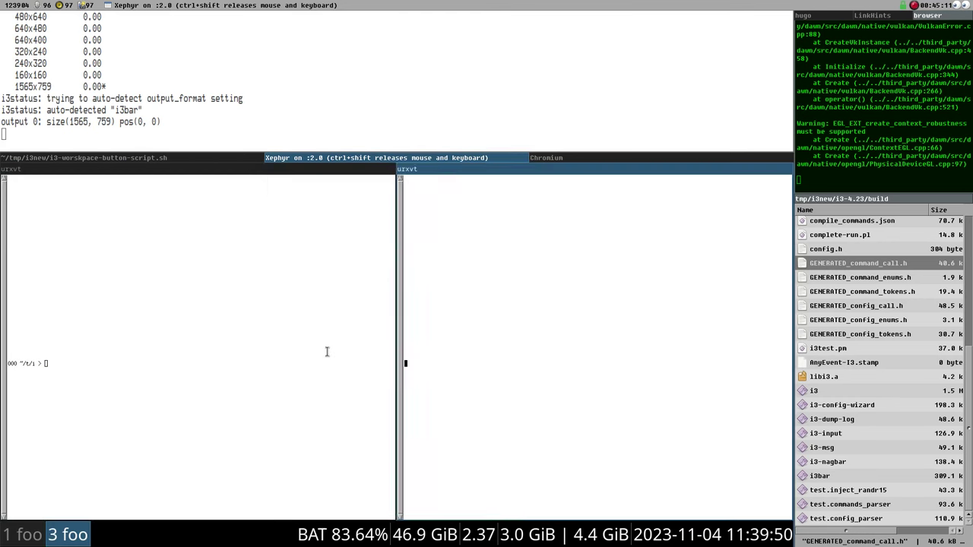
{"action": "key", "text": "super+4"}
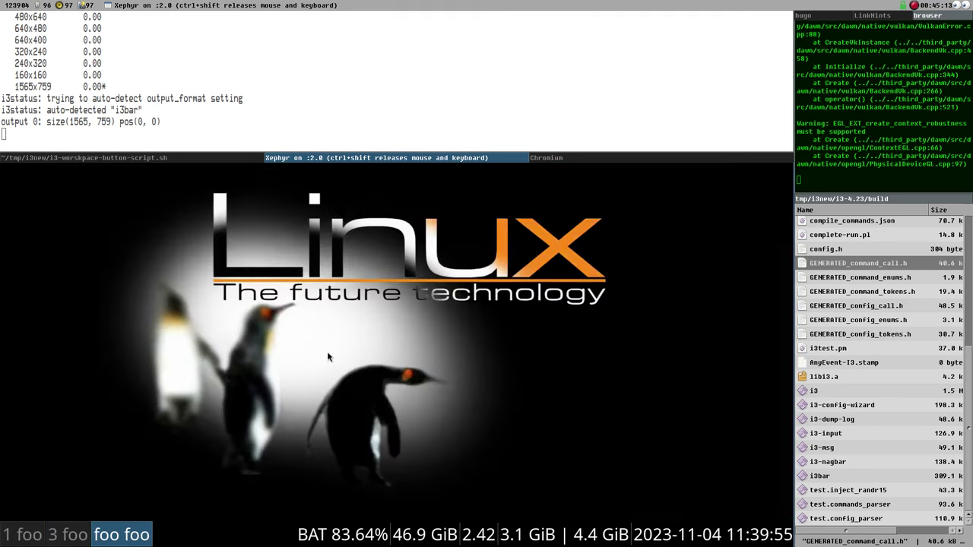
{"action": "key", "text": "super+Return"}
{"action": "key", "text": "super+Return"}
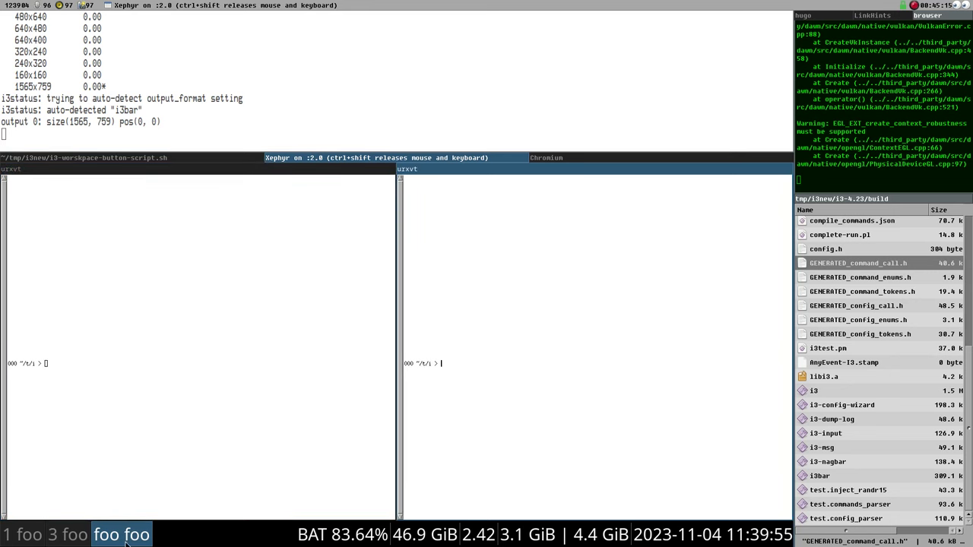
Focus the left terminal, scroll the bar's workspaces, return to 3 foo and release input
{"action": "key", "text": "super+Left"}
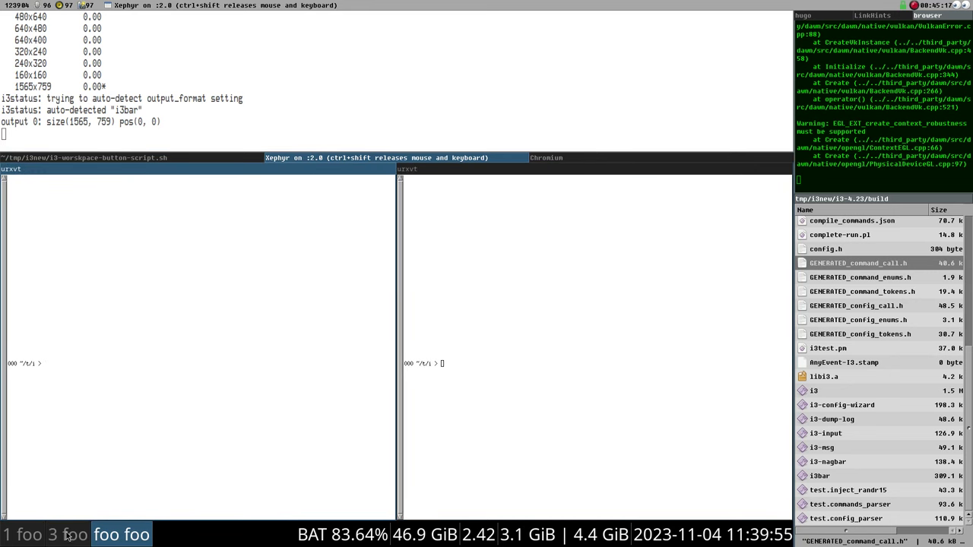
{"action": "scroll", "coordinate": [73, 537], "scroll_direction": "down", "scroll_amount": 3}
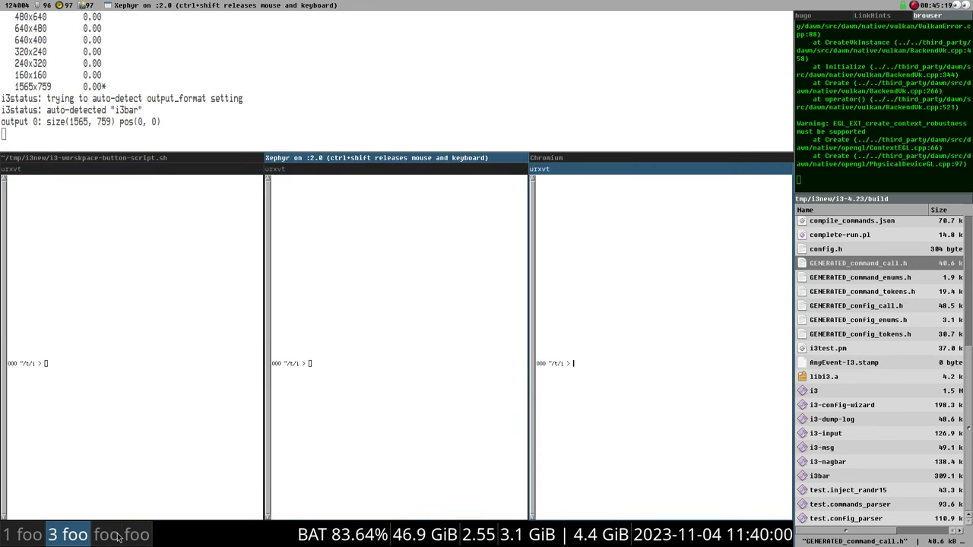
{"action": "scroll", "coordinate": [103, 529], "scroll_direction": "up", "scroll_amount": 2}
{"action": "scroll", "coordinate": [114, 536], "scroll_direction": "down", "scroll_amount": 2}
{"action": "scroll", "coordinate": [114, 536], "scroll_direction": "up", "scroll_amount": 2}
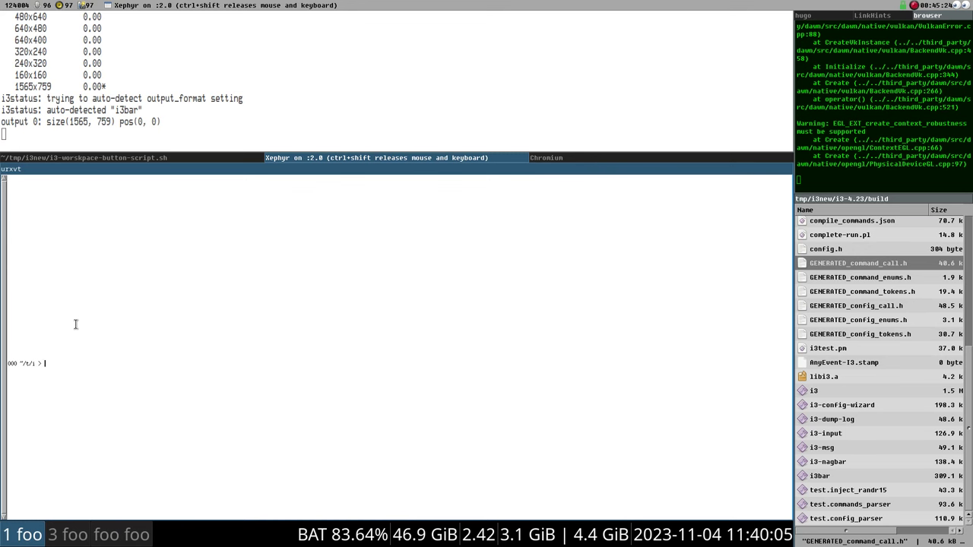
{"action": "key", "text": "alt+3"}
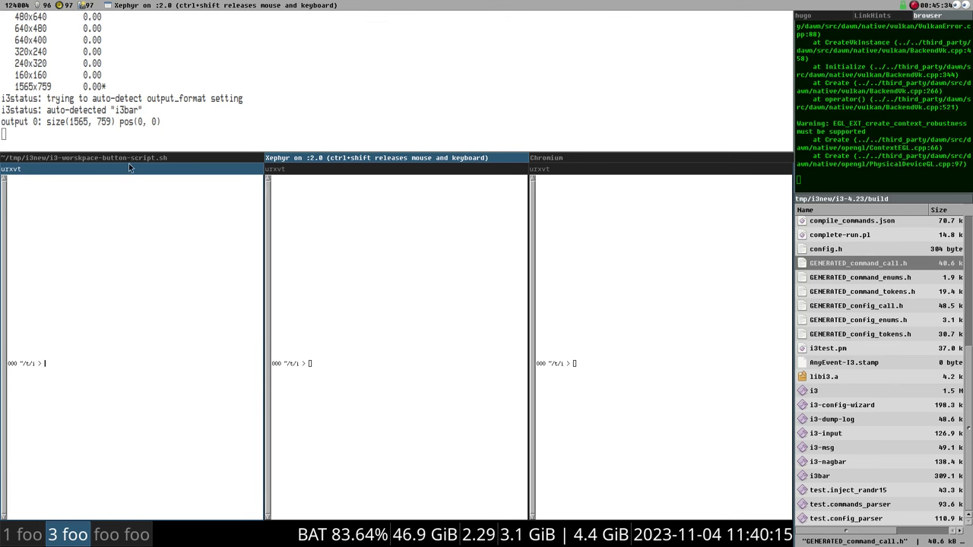
{"action": "key", "text": "ctrl+shift"}
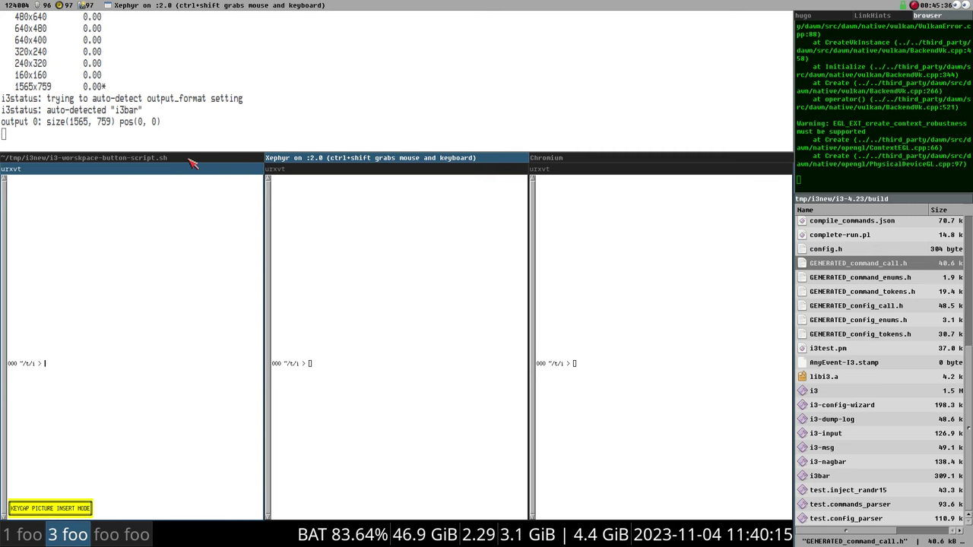
{"action": "left_click", "coordinate": [191, 161]}
{"action": "left_click", "coordinate": [44, 219]}
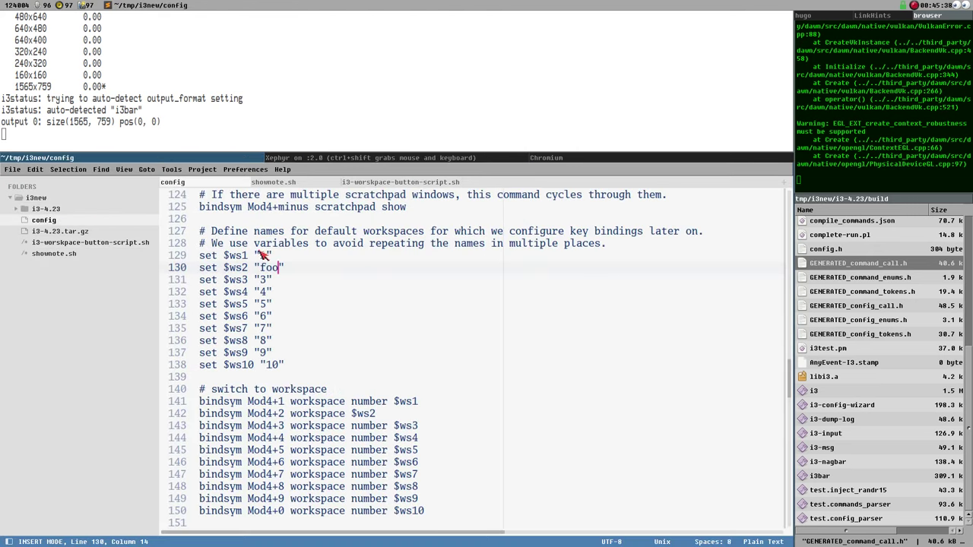
{"action": "left_click", "coordinate": [267, 280]}
{"action": "scroll", "coordinate": [522, 437], "scroll_direction": "down", "scroll_amount": 3}
{"action": "scroll", "coordinate": [250, 375], "scroll_direction": "up", "scroll_amount": 3}
{"action": "scroll", "coordinate": [266, 431], "scroll_direction": "down", "scroll_amount": 3}
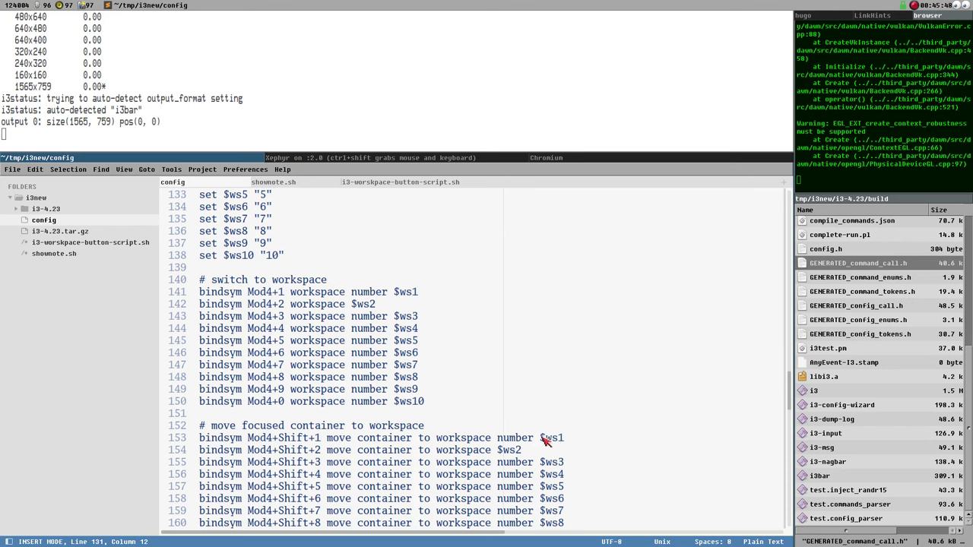
{"action": "scroll", "coordinate": [346, 347], "scroll_direction": "down", "scroll_amount": 2}
{"action": "scroll", "coordinate": [441, 402], "scroll_direction": "up", "scroll_amount": 3}
{"action": "scroll", "coordinate": [357, 431], "scroll_direction": "up", "scroll_amount": 3}
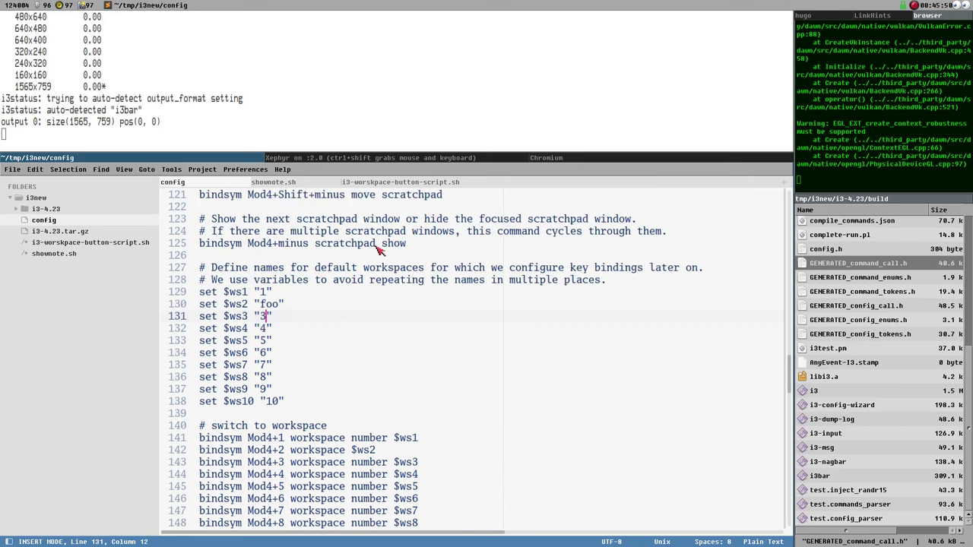
{"action": "scroll", "coordinate": [302, 340], "scroll_direction": "down", "scroll_amount": 4}
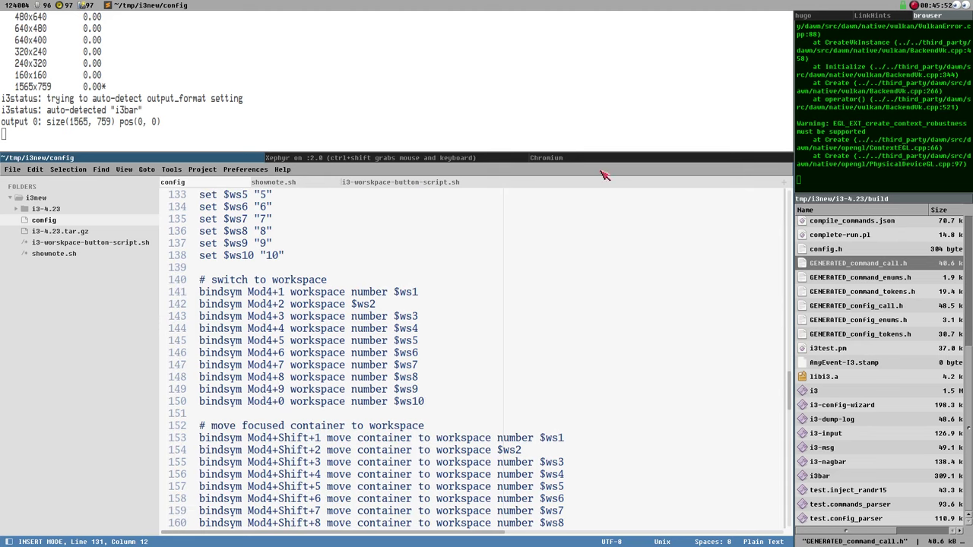
{"action": "left_click", "coordinate": [443, 159]}
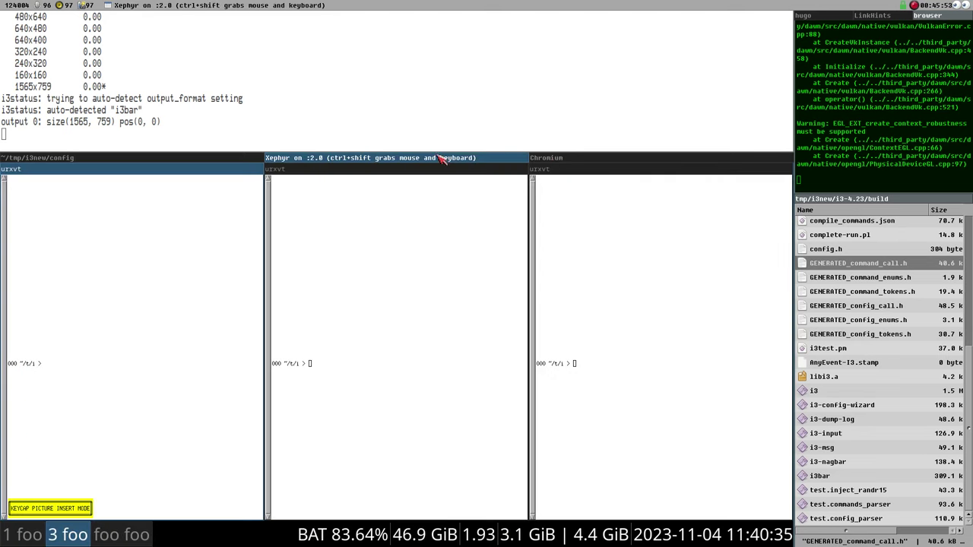
Scroll the workspace-protocol docs to the property list, then return to the nested i3 session
{"action": "left_click", "coordinate": [596, 160]}
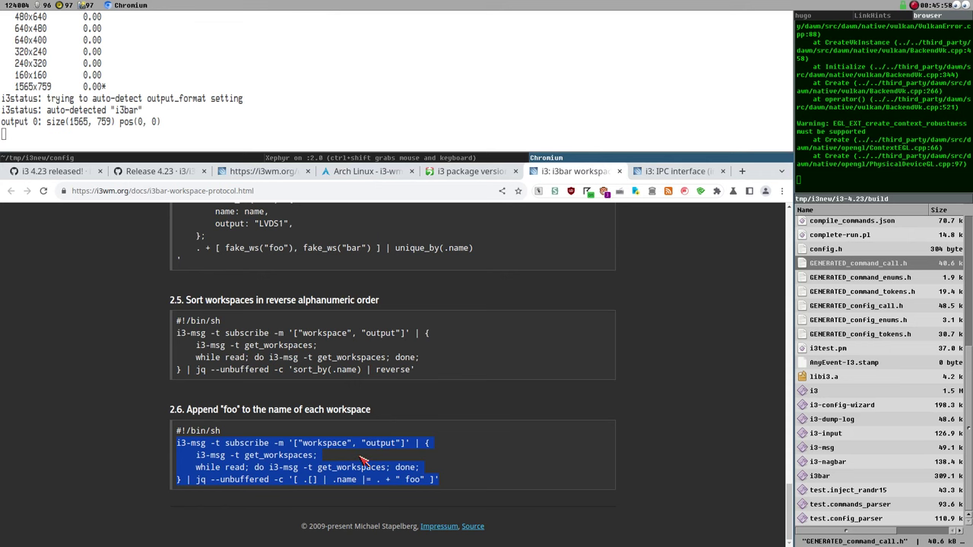
{"action": "scroll", "coordinate": [357, 456], "scroll_direction": "up", "scroll_amount": 3}
{"action": "scroll", "coordinate": [356, 455], "scroll_direction": "down", "scroll_amount": 3}
{"action": "scroll", "coordinate": [395, 456], "scroll_direction": "up", "scroll_amount": 15}
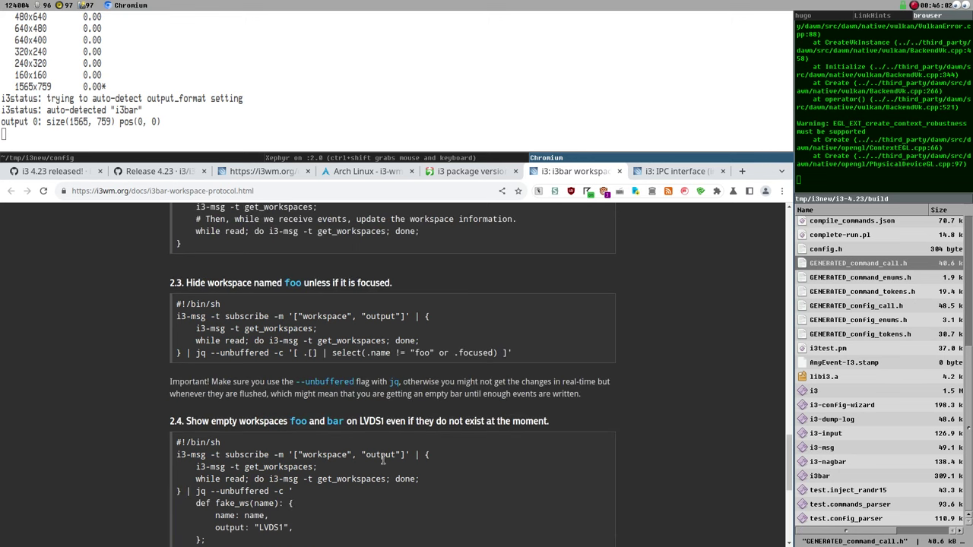
{"action": "scroll", "coordinate": [424, 464], "scroll_direction": "up", "scroll_amount": 8}
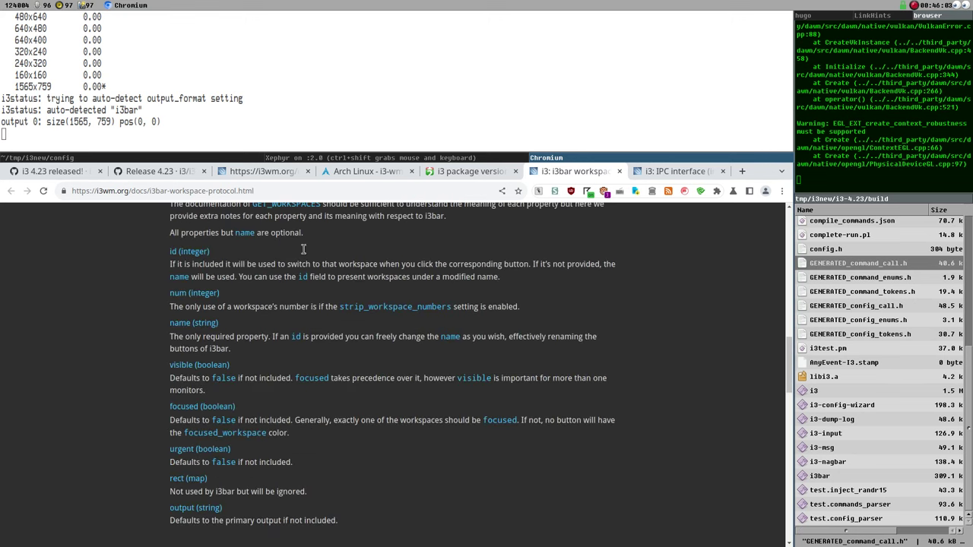
{"action": "left_click", "coordinate": [352, 169]}
{"action": "left_click", "coordinate": [354, 159]}
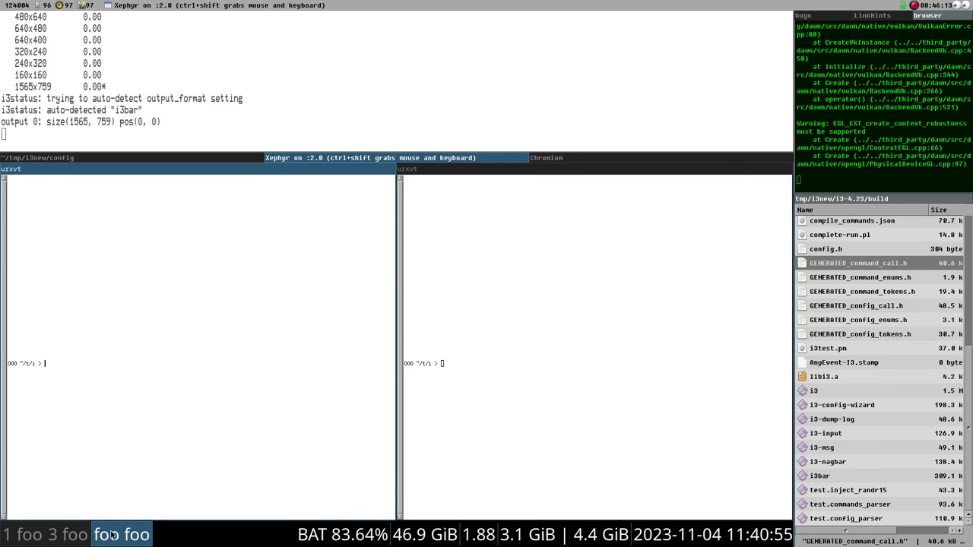
Cycle through the 1 foo, 3 foo and foo foo workspace buttons on the nested i3bar
{"action": "left_click", "coordinate": [19, 537]}
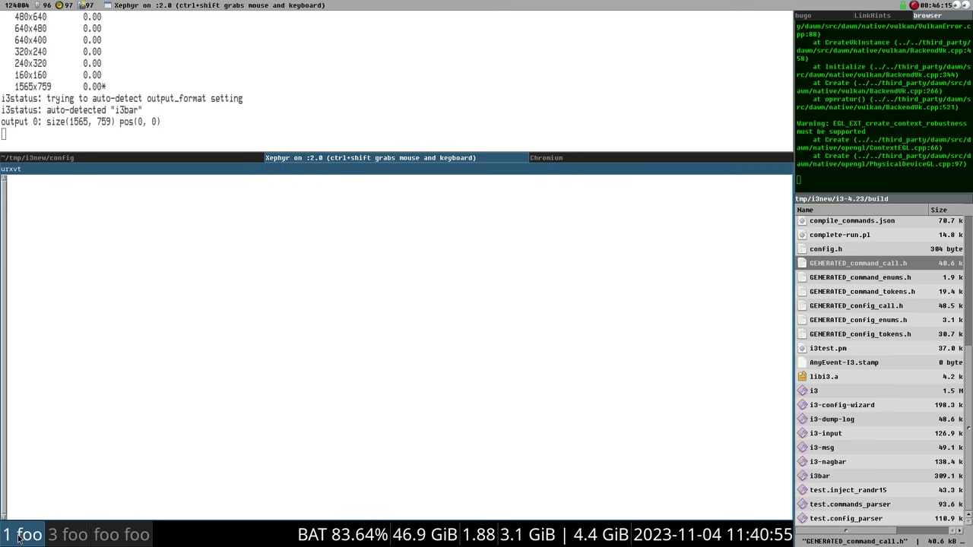
{"action": "left_click", "coordinate": [67, 537]}
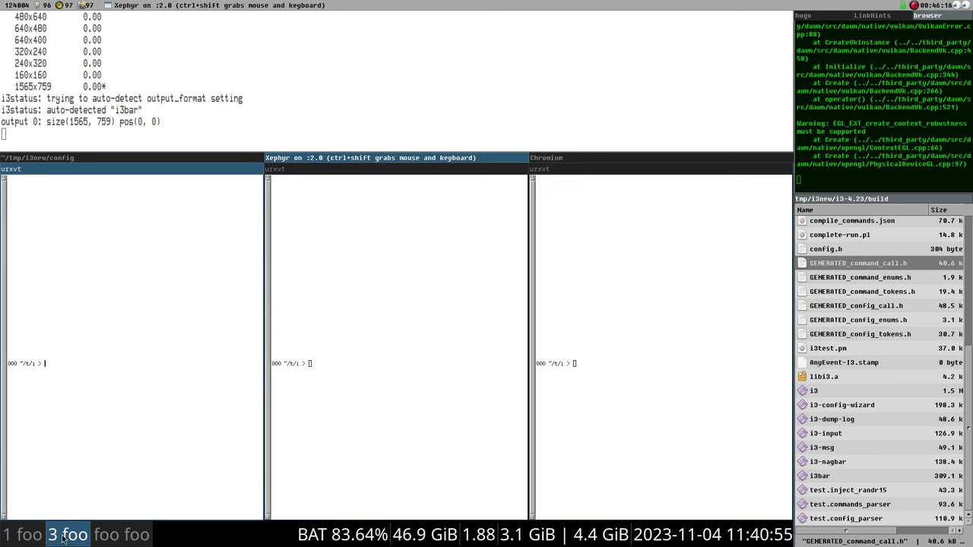
{"action": "left_click", "coordinate": [140, 536]}
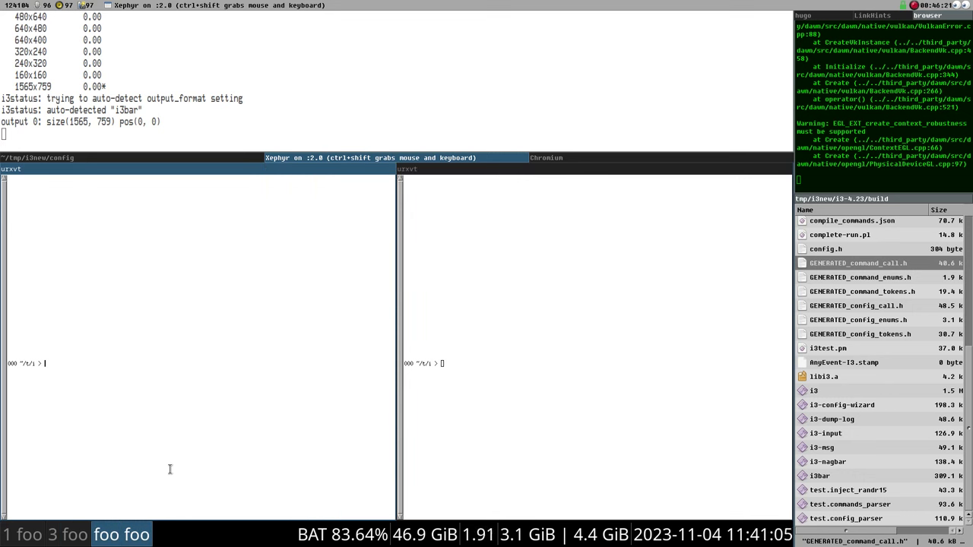
{"action": "left_click", "coordinate": [34, 536]}
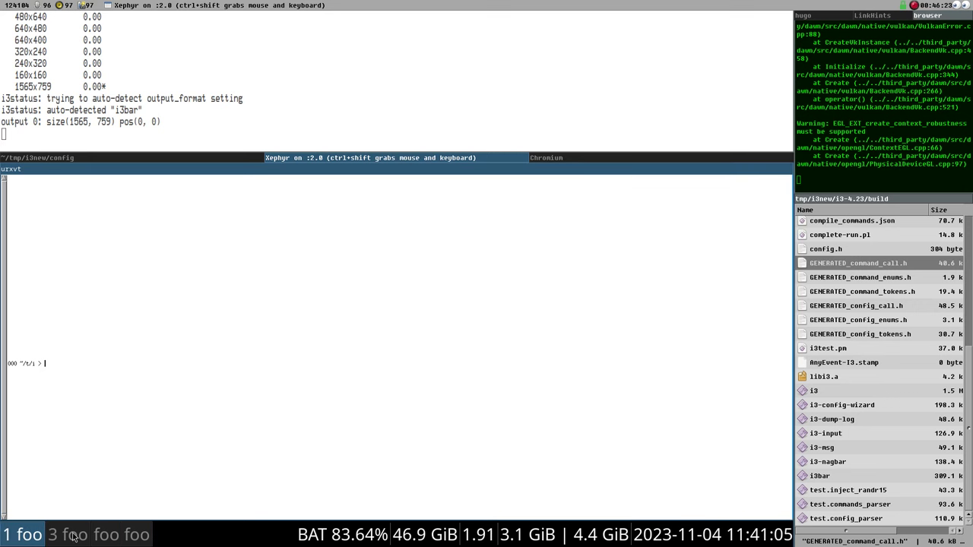
{"action": "scroll", "coordinate": [3, 541], "scroll_direction": "down", "scroll_amount": 1}
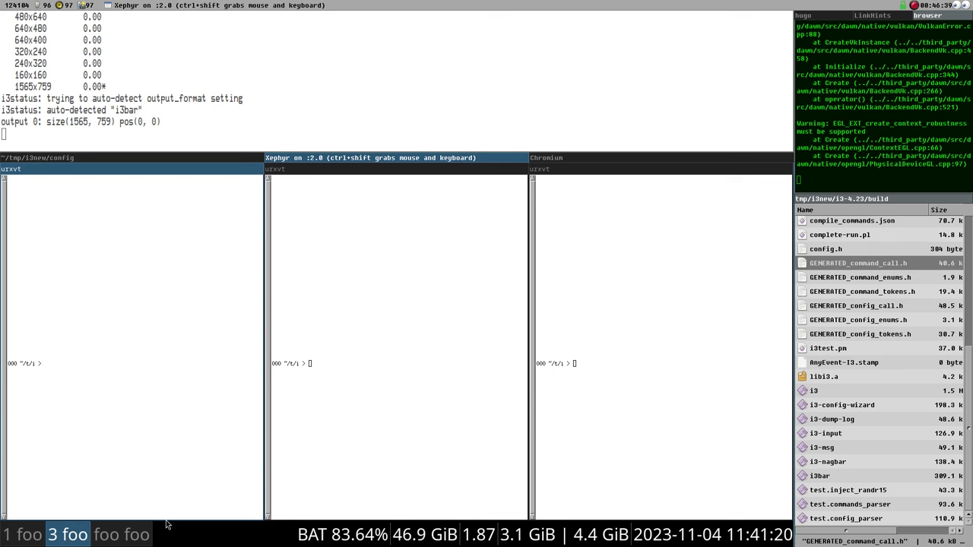
{"action": "left_click", "coordinate": [118, 537]}
{"action": "left_click", "coordinate": [65, 538]}
{"action": "left_click", "coordinate": [29, 537]}
{"action": "scroll", "coordinate": [75, 540], "scroll_direction": "down", "scroll_amount": 2}
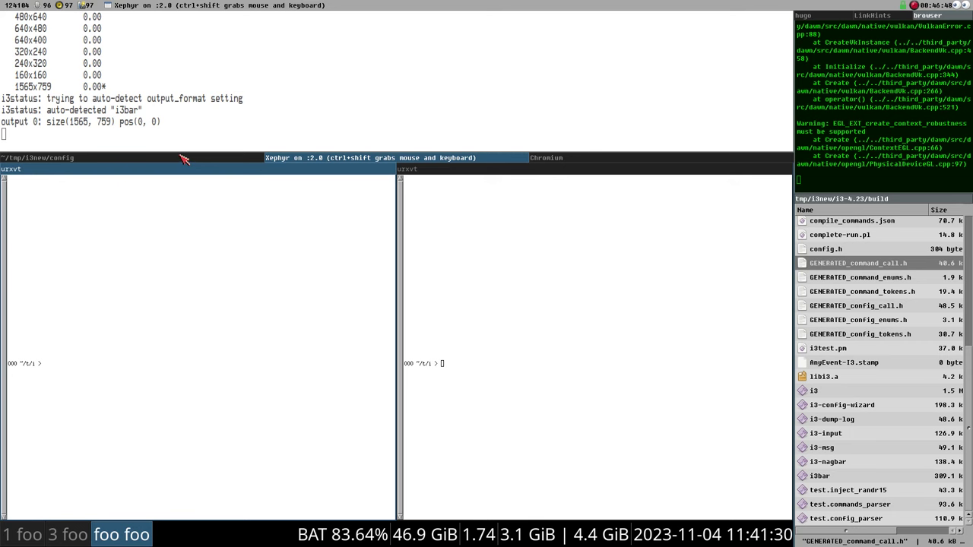
Glance at the Arch Linux package page, then return to the nested i3's foo foo workspace
{"action": "left_click", "coordinate": [546, 158]}
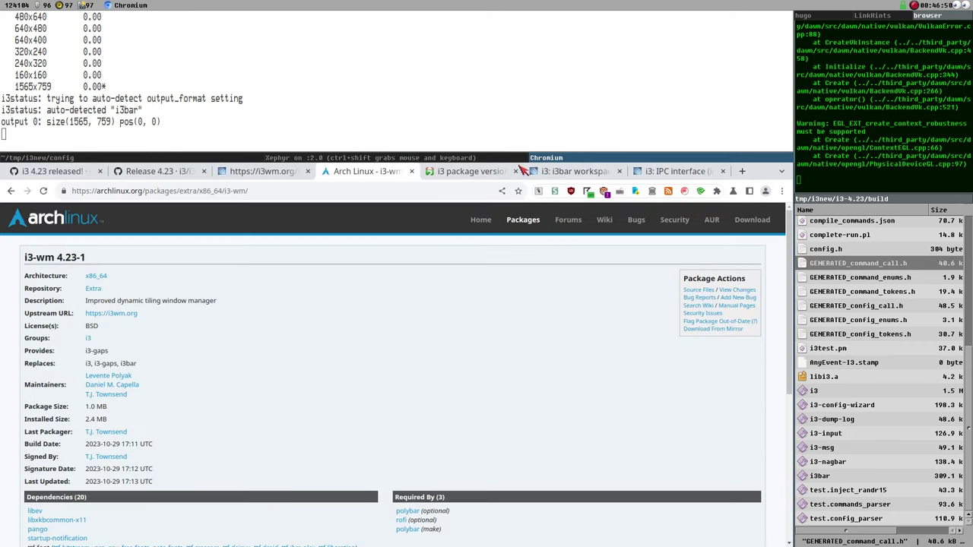
{"action": "left_click", "coordinate": [338, 158]}
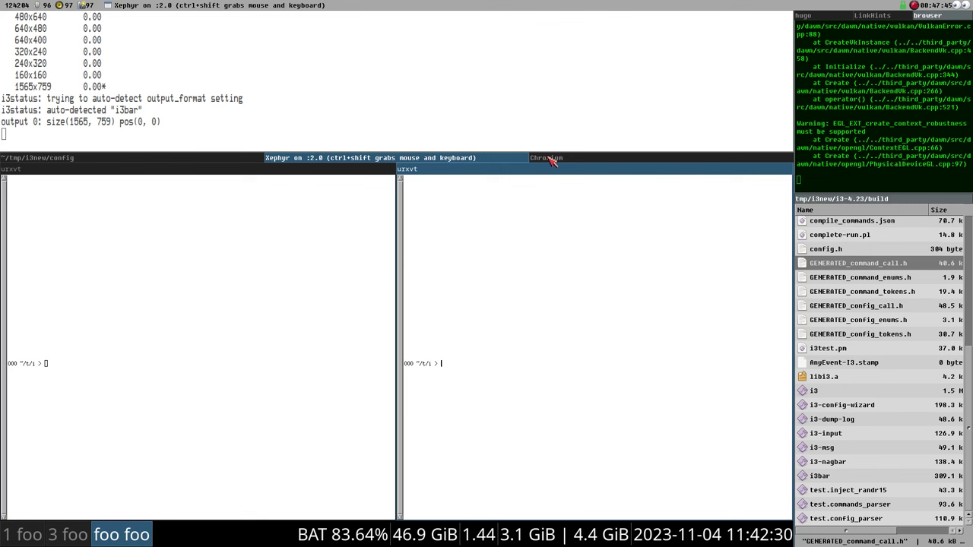
Move focus left in the nested session, then bring up Chromium's i3-wm 4.23-1 package page
{"action": "key", "text": "super+Left"}
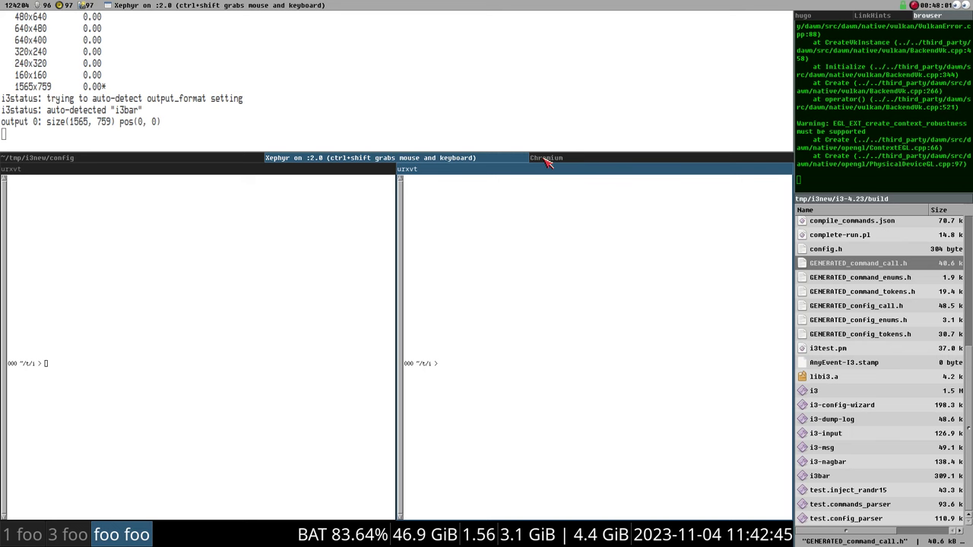
{"action": "left_click", "coordinate": [546, 158]}
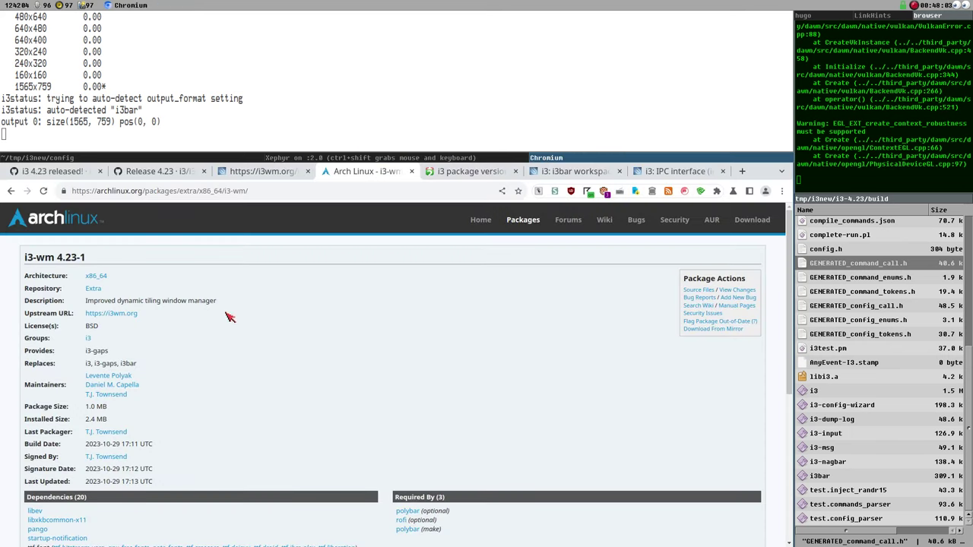
Open the i3 v4.23 release notes and scroll through the Changes and Bugfixes sections
{"action": "left_click", "coordinate": [255, 171]}
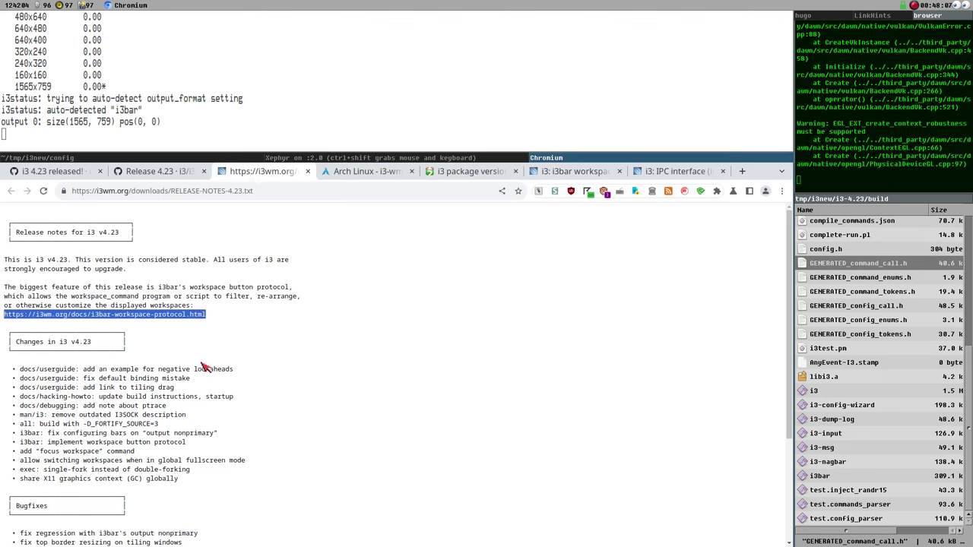
{"action": "scroll", "coordinate": [205, 367], "scroll_direction": "down", "scroll_amount": 4}
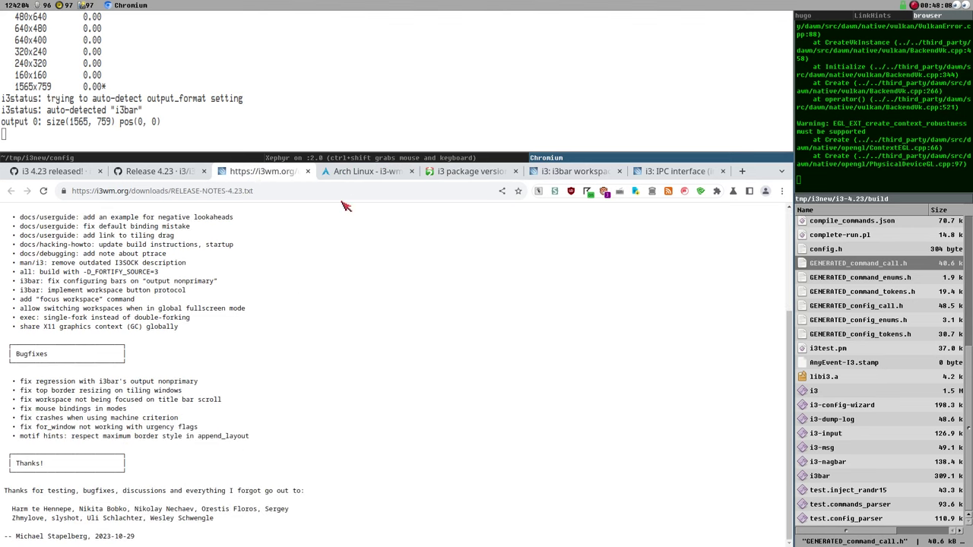
{"action": "scroll", "coordinate": [289, 350], "scroll_direction": "up", "scroll_amount": 4}
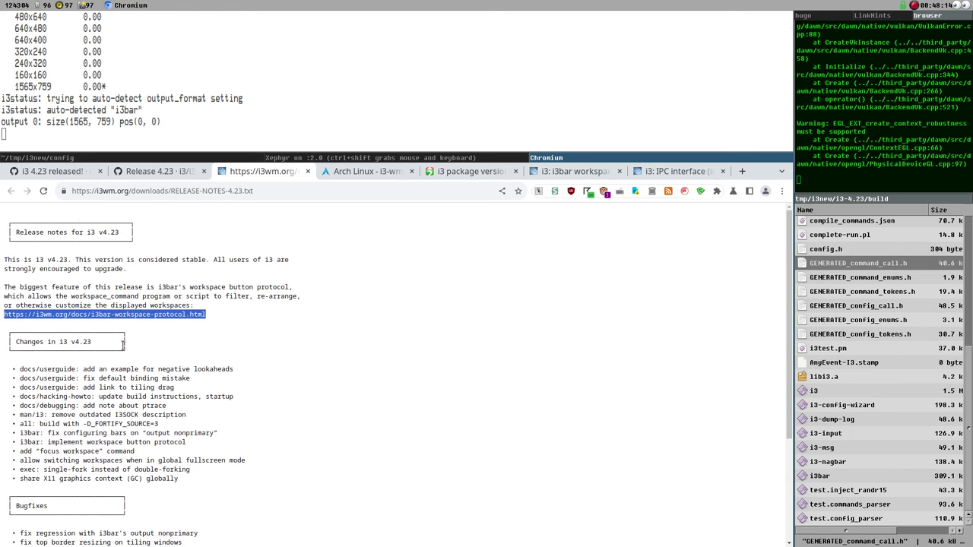
{"action": "scroll", "coordinate": [126, 354], "scroll_direction": "down", "scroll_amount": 1}
{"action": "scroll", "coordinate": [131, 365], "scroll_direction": "down", "scroll_amount": 1}
{"action": "scroll", "coordinate": [238, 408], "scroll_direction": "down", "scroll_amount": 2}
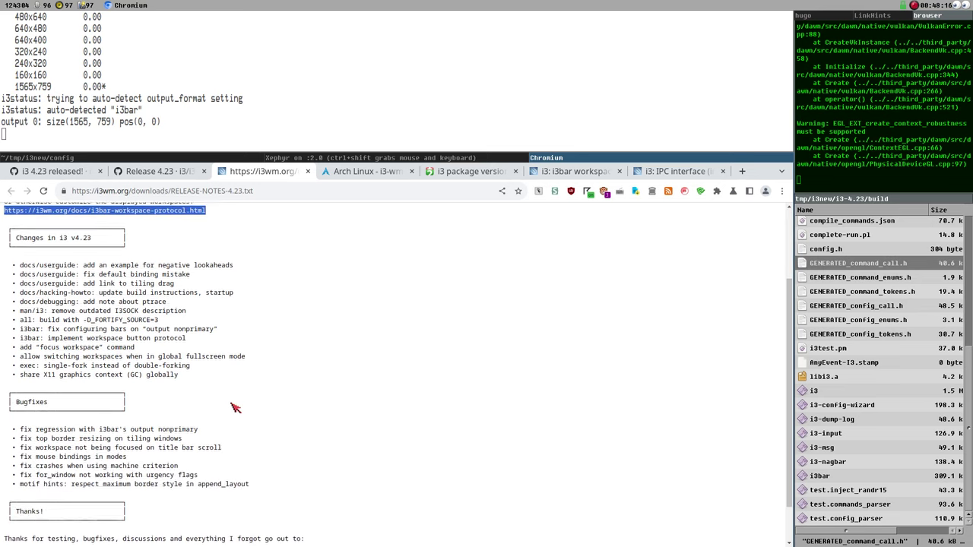
{"action": "scroll", "coordinate": [121, 365], "scroll_direction": "up", "scroll_amount": 1}
{"action": "scroll", "coordinate": [134, 432], "scroll_direction": "up", "scroll_amount": 2}
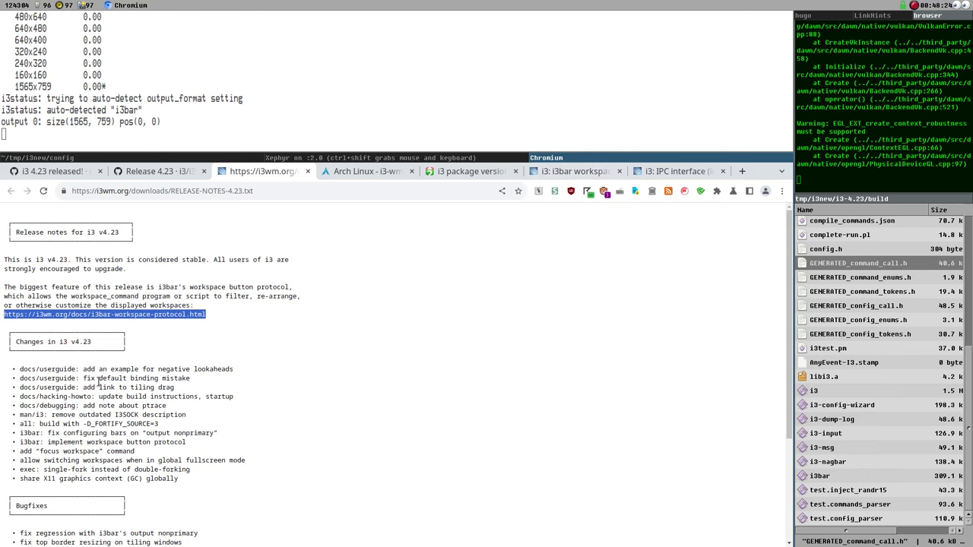
{"action": "scroll", "coordinate": [176, 382], "scroll_direction": "down", "scroll_amount": 3}
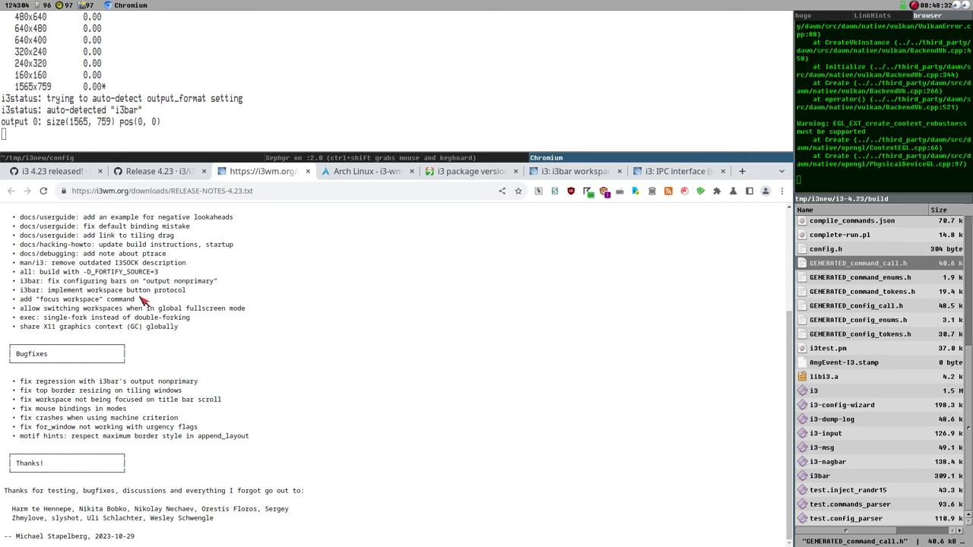
Select 'focus workspace' in the notes and run i3-msg focus workspace in the nested session's right terminal
{"action": "left_click_drag", "start_coordinate": [38, 298], "coordinate": [99, 300]}
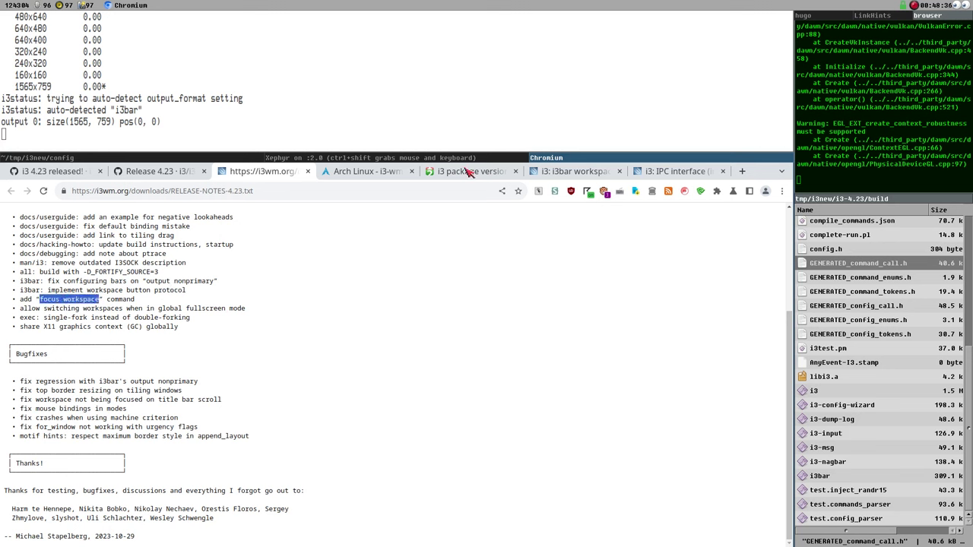
{"action": "left_click", "coordinate": [449, 157]}
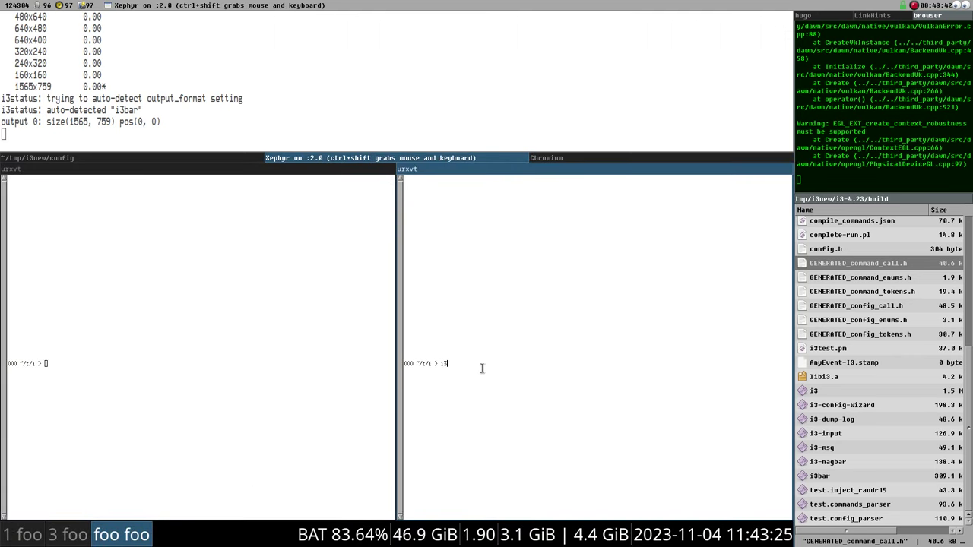
{"action": "type", "text": "-msg focus"}
{"action": "type", "text": "workspace"}
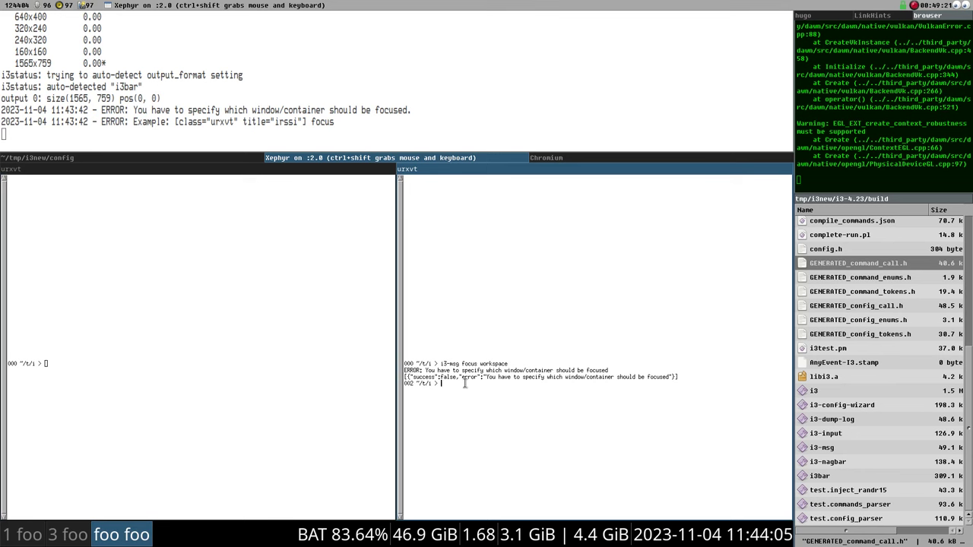
Open shownote.sh in the editor, then glance at the release notes in the browser
{"action": "left_click", "coordinate": [558, 160]}
{"action": "left_click", "coordinate": [170, 160]}
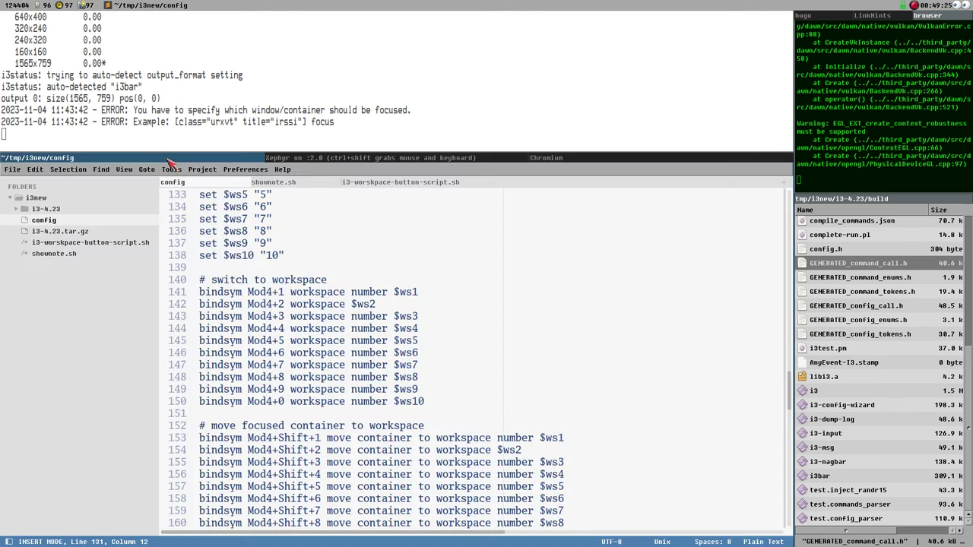
{"action": "left_click", "coordinate": [80, 254]}
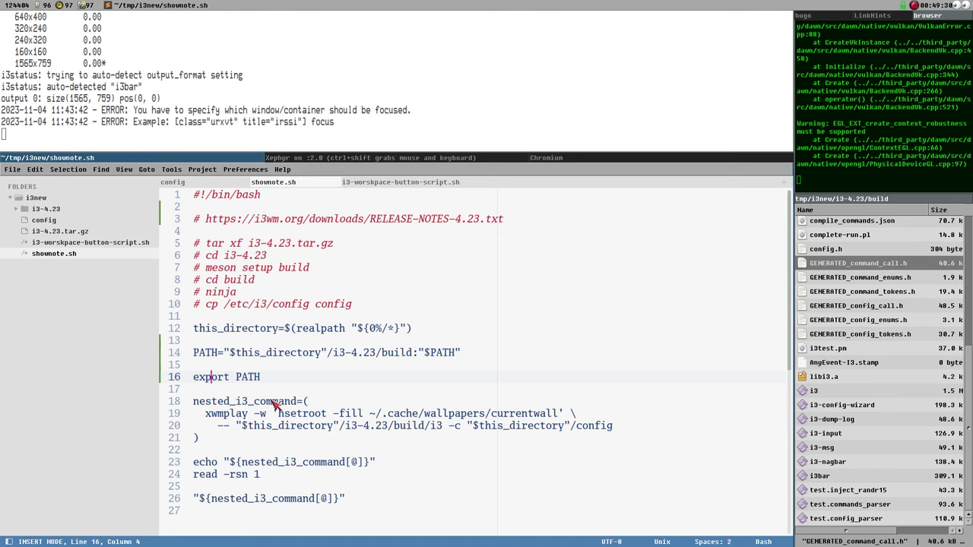
{"action": "left_click", "coordinate": [563, 157]}
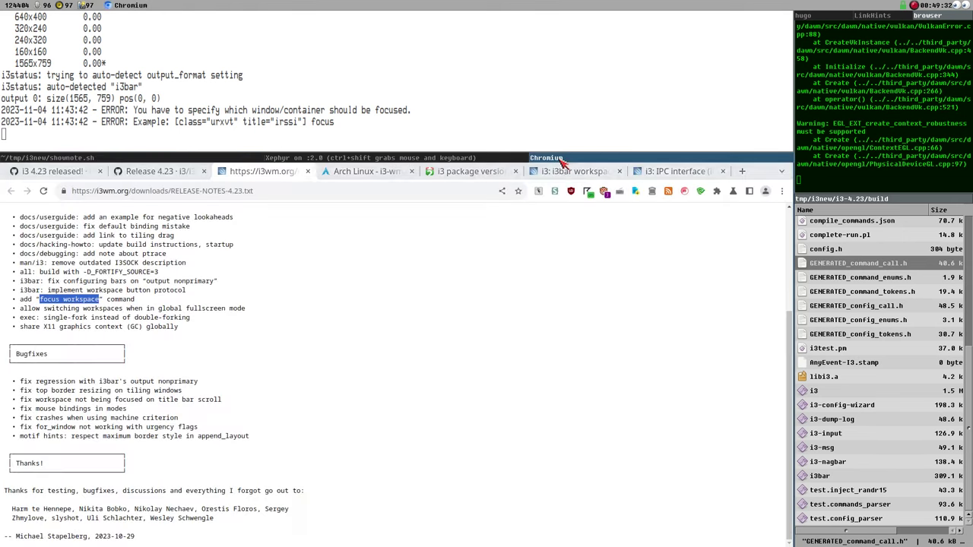
List the I3 environment variables in the nested terminal with 'export | grep I33'
{"action": "left_click", "coordinate": [427, 158]}
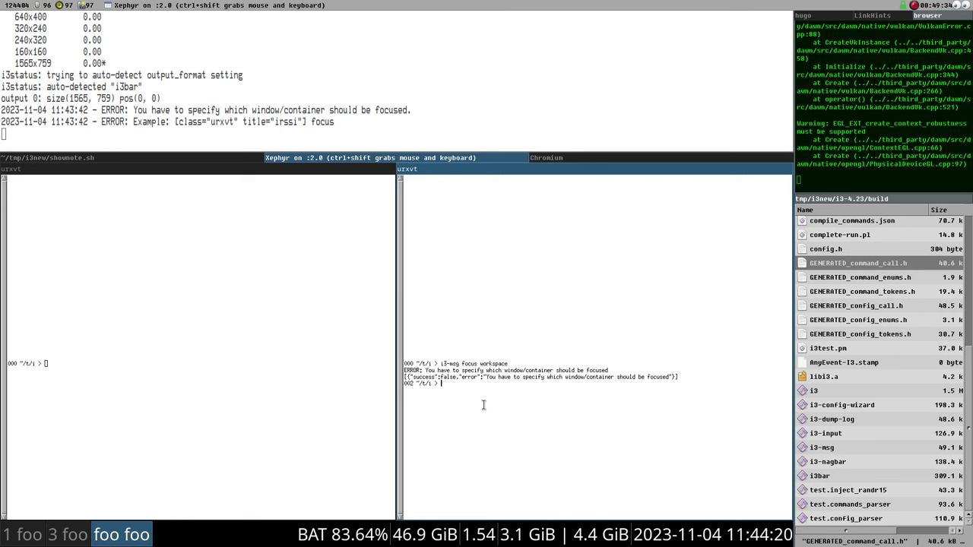
{"action": "type", "text": "export | grep I33"}
{"action": "key", "text": "Return"}
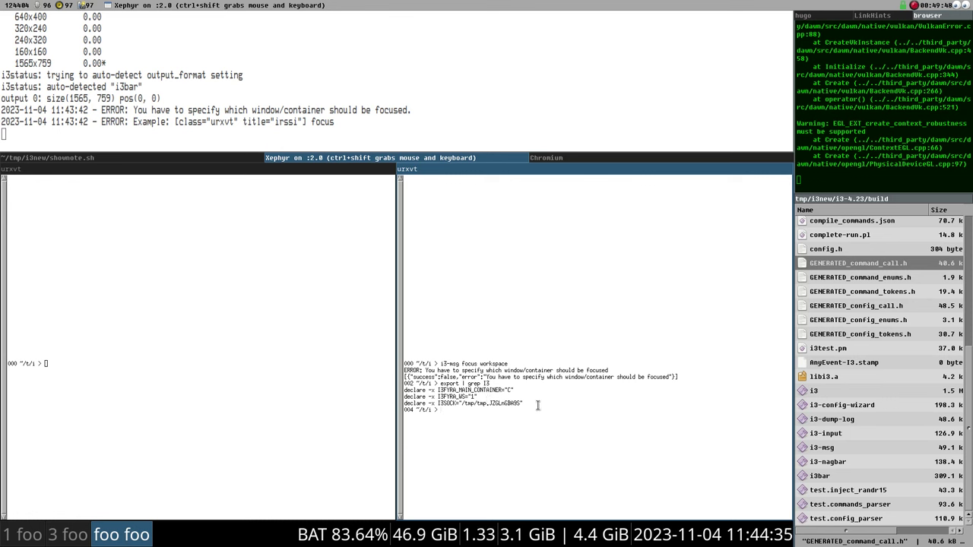
{"action": "left_click_drag", "start_coordinate": [535, 404], "coordinate": [438, 403]}
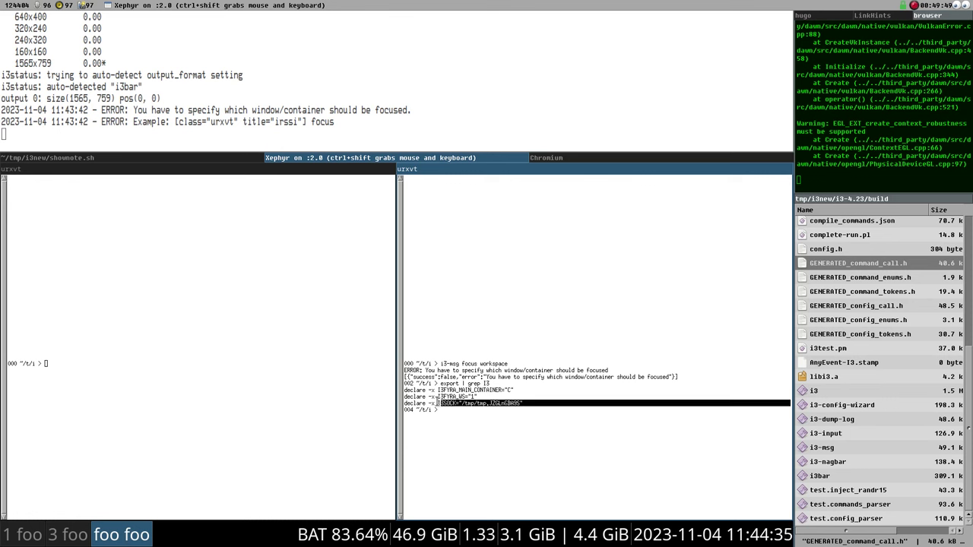
{"action": "left_click", "coordinate": [475, 419]}
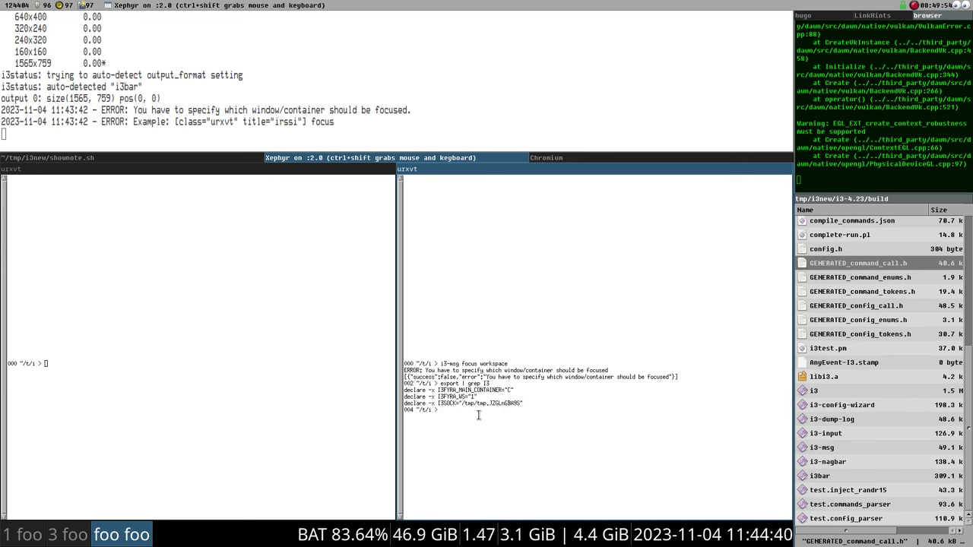
Run 'i3 focus workspace' in the nested terminal and compare its error with the 4.23 release notes
{"action": "type", "text": "i3 focus workspace"}
{"action": "key", "text": "Return"}
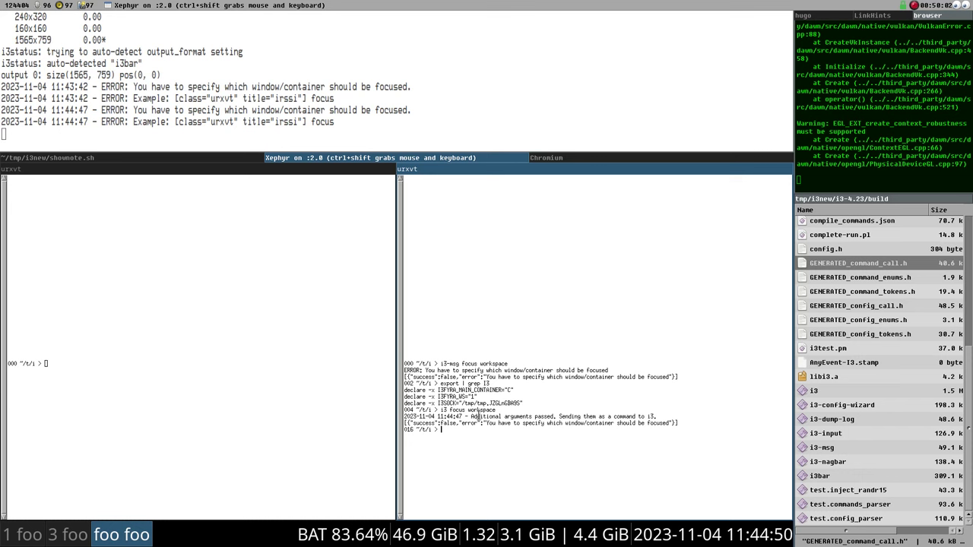
{"action": "left_click", "coordinate": [555, 158]}
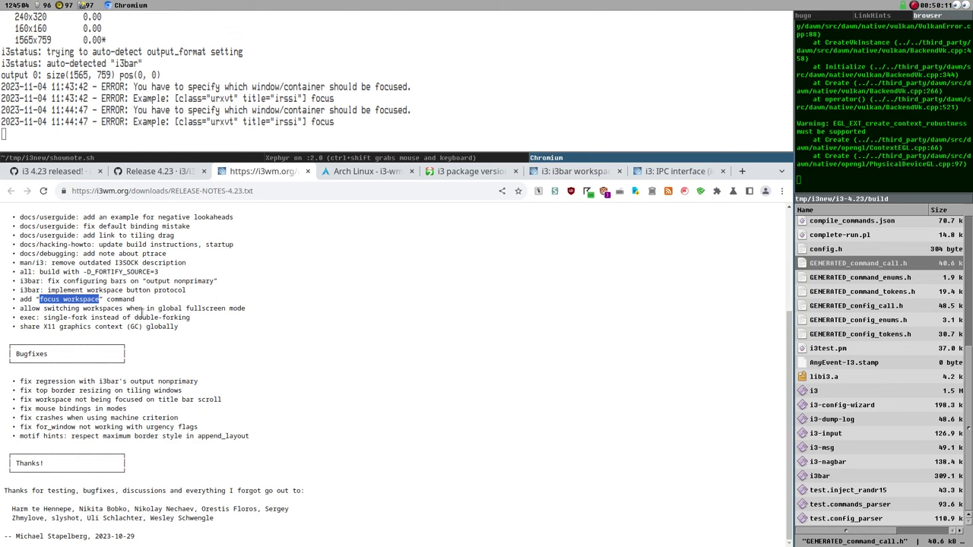
{"action": "left_click", "coordinate": [437, 159]}
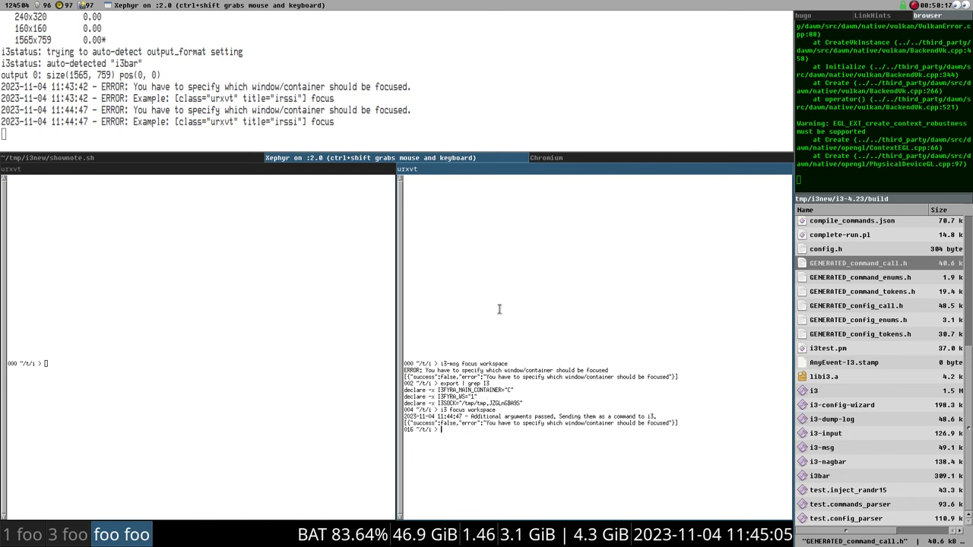
{"action": "key", "text": "ctrl+shift"}
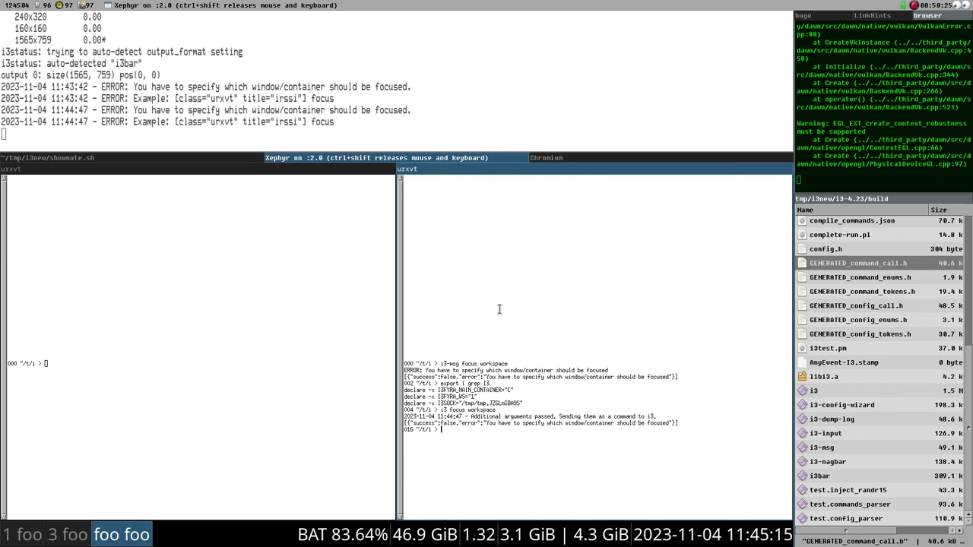
Search the i3 config for 'fullscreen' to find its binding at line 100
{"action": "key", "text": "ctrl+shift"}
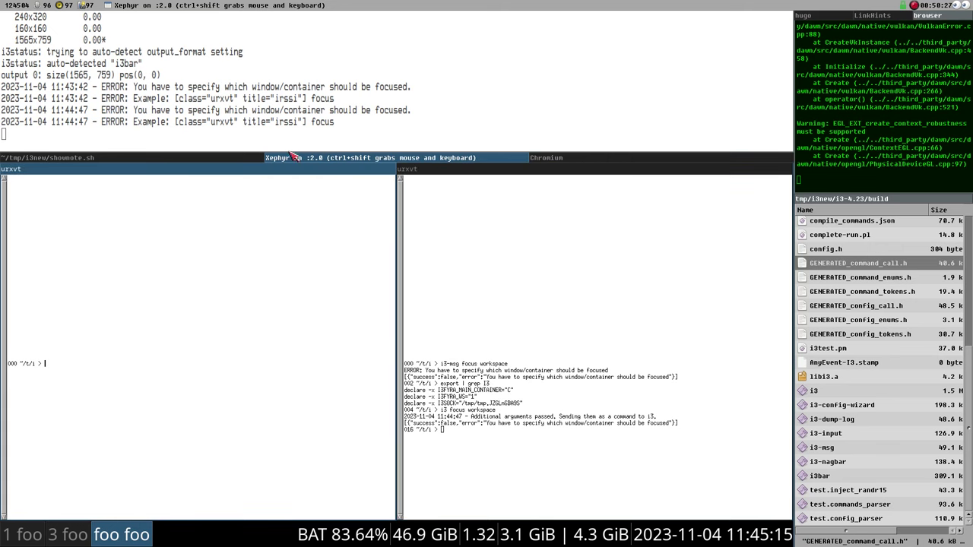
{"action": "left_click", "coordinate": [137, 163]}
{"action": "left_click", "coordinate": [43, 220]}
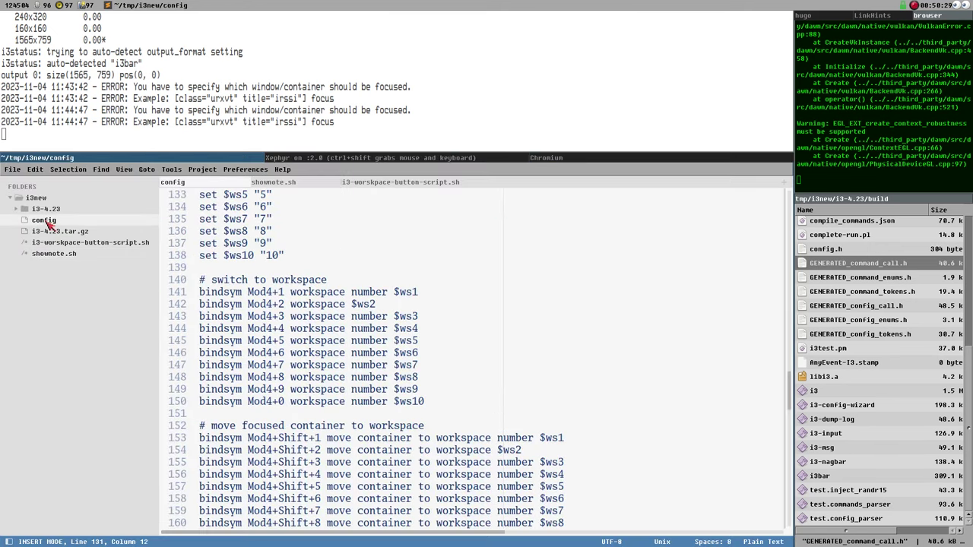
{"action": "left_click", "coordinate": [267, 244]}
{"action": "key", "text": "Escape"}
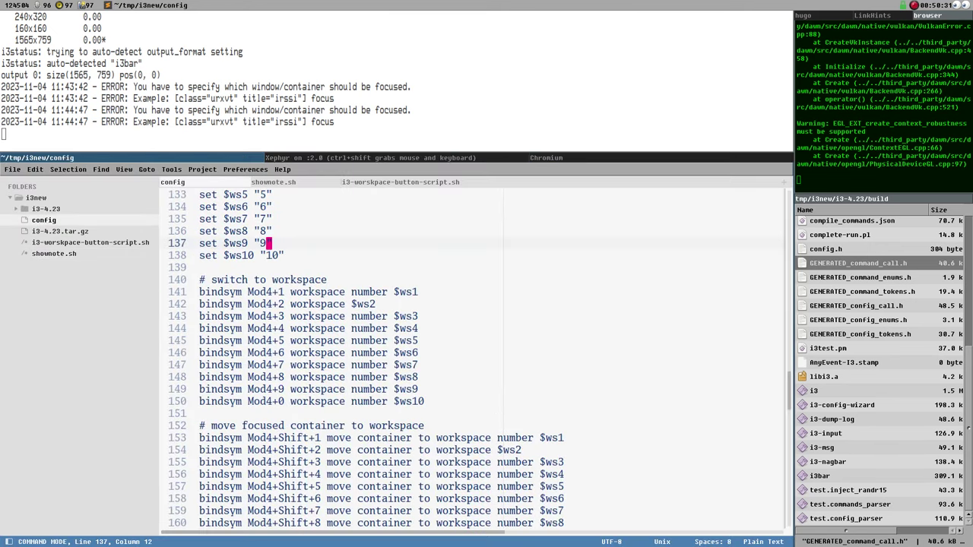
{"action": "key", "text": "slash"}
{"action": "type", "text": "fulls"}
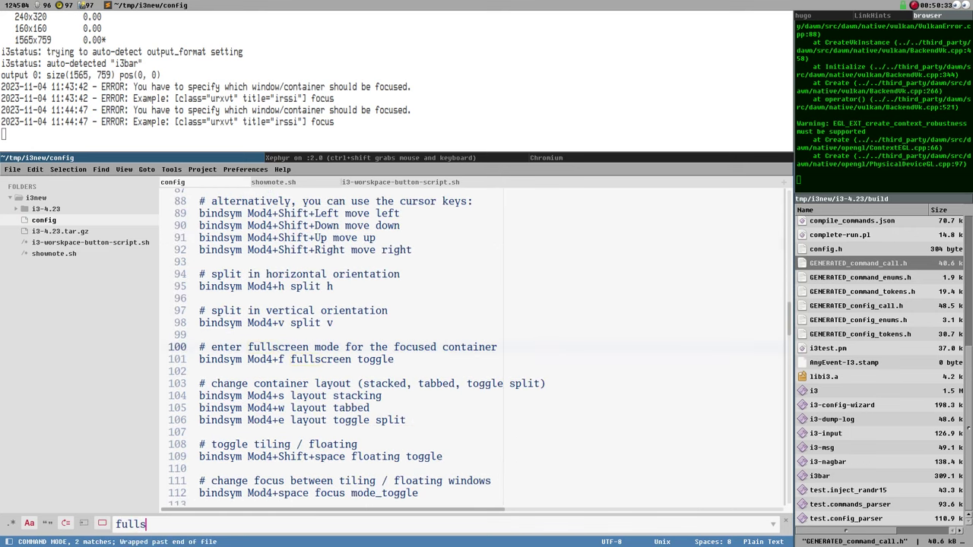
{"action": "type", "text": "creen"}
{"action": "key", "text": "Return"}
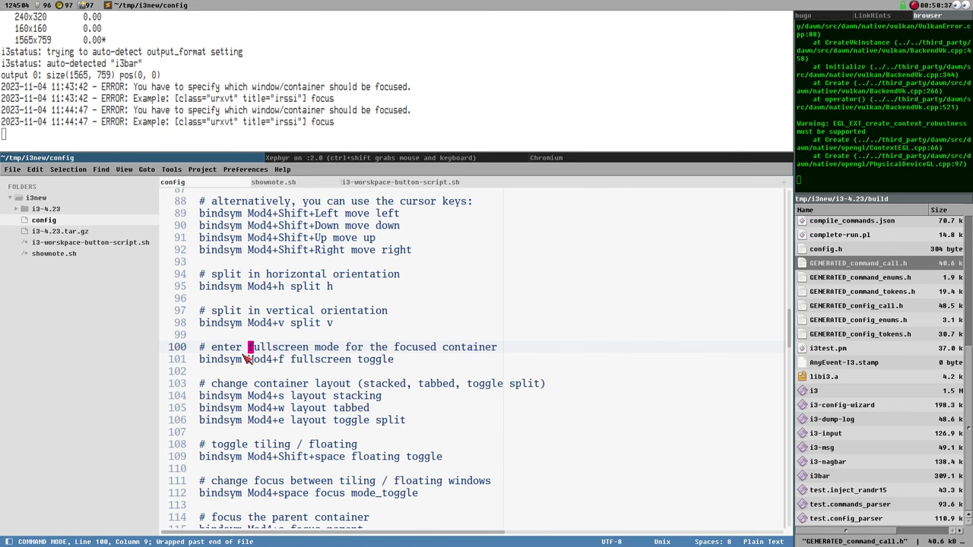
Toggle the right nested terminal fullscreen with Mod+f, then open a new terminal and switch workspace
{"action": "left_click", "coordinate": [400, 160]}
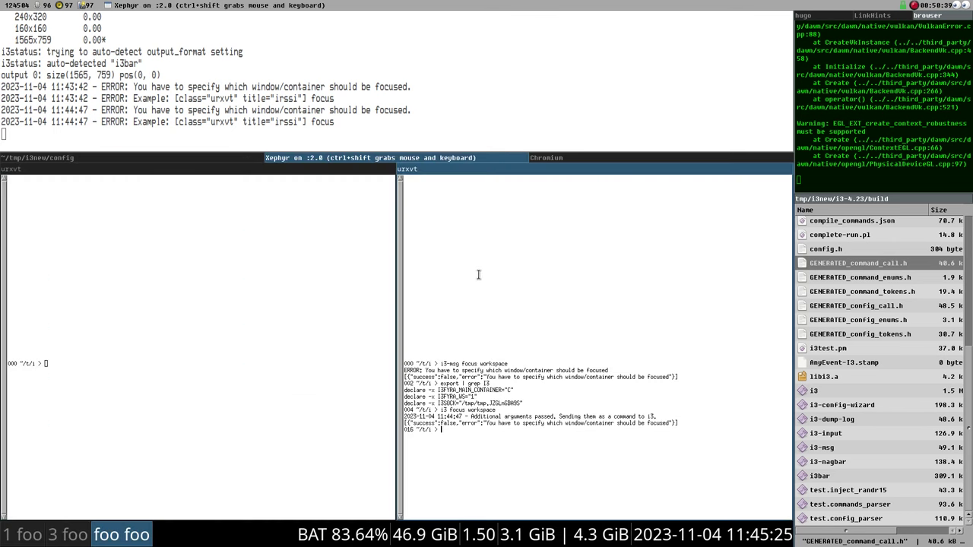
{"action": "key", "text": "ctrl+shift"}
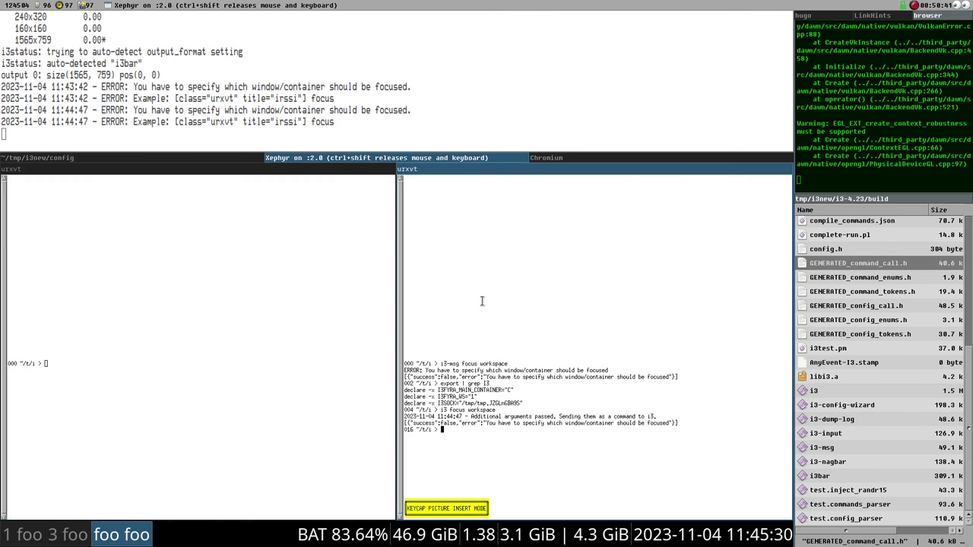
{"action": "key", "text": "super+f"}
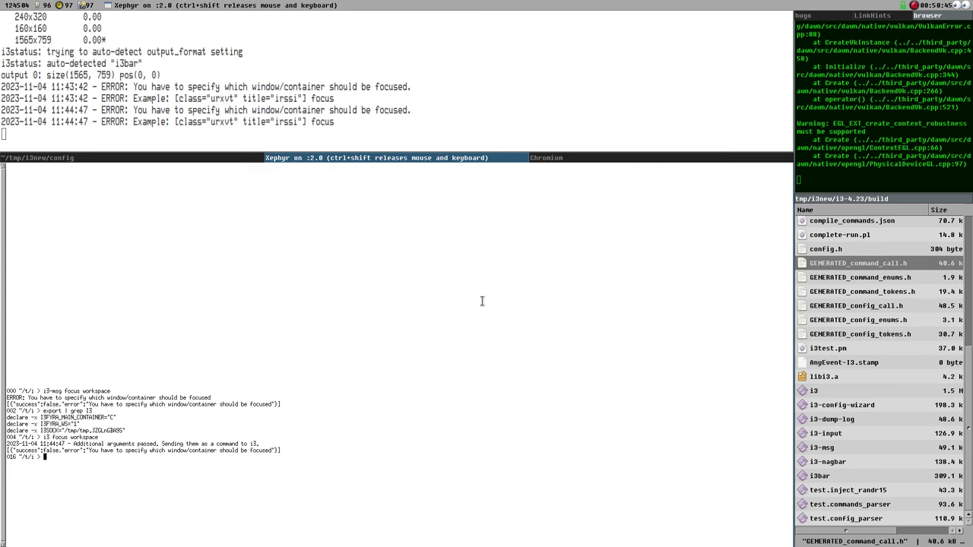
{"action": "key", "text": "super+f"}
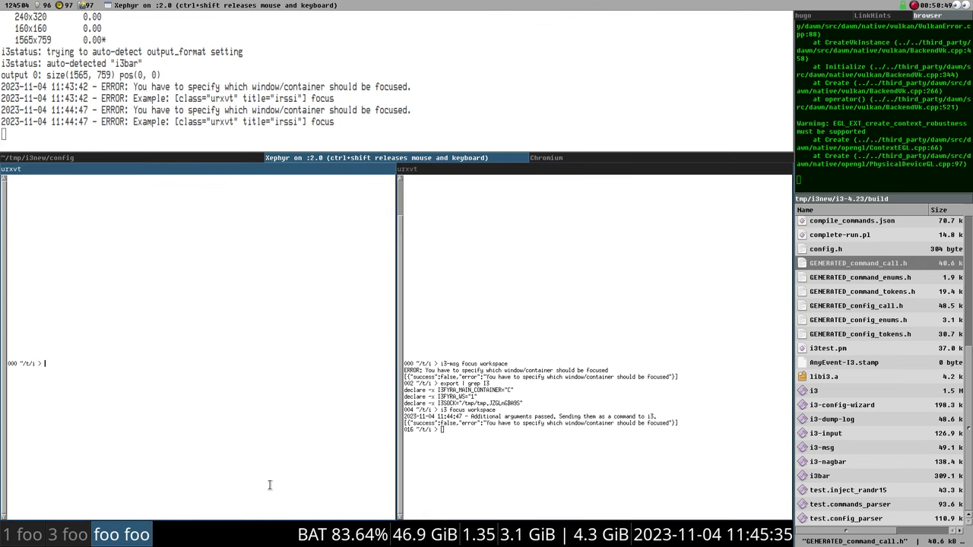
{"action": "key", "text": "super+f"}
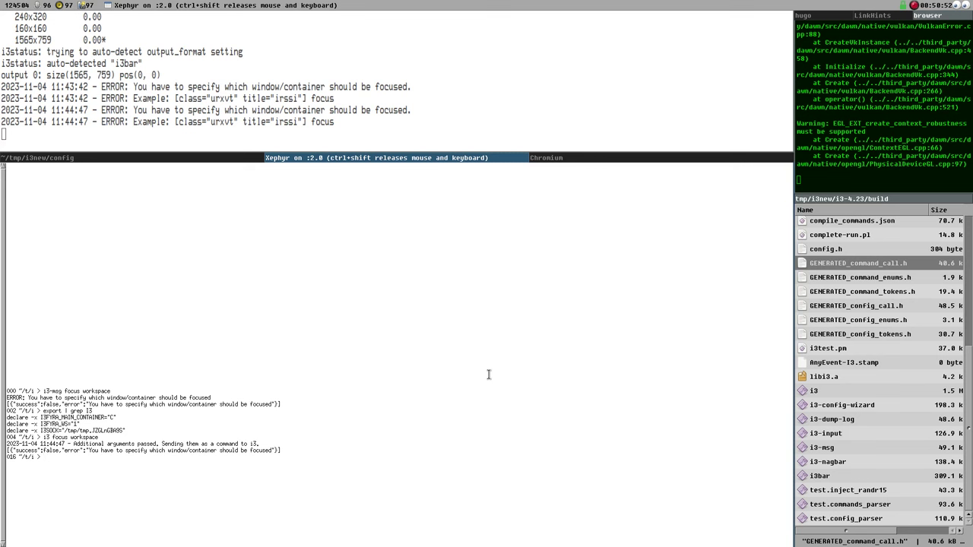
{"action": "key", "text": "super+Return"}
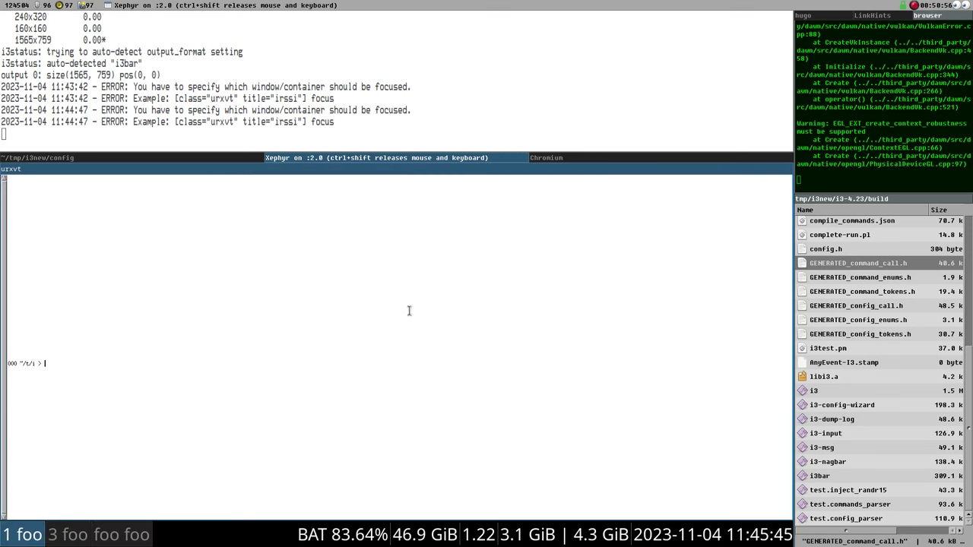
{"action": "left_click", "coordinate": [132, 537]}
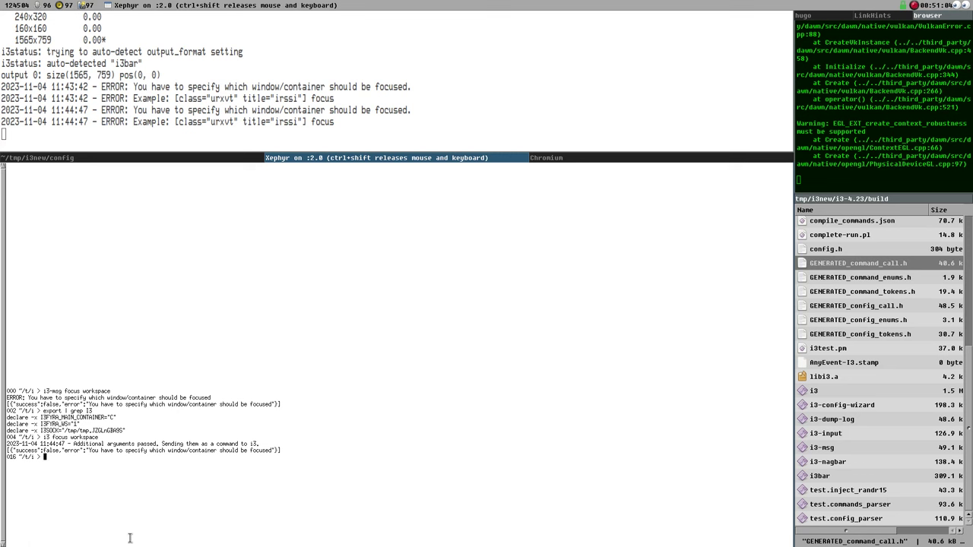
{"action": "key", "text": "ctrl+shift"}
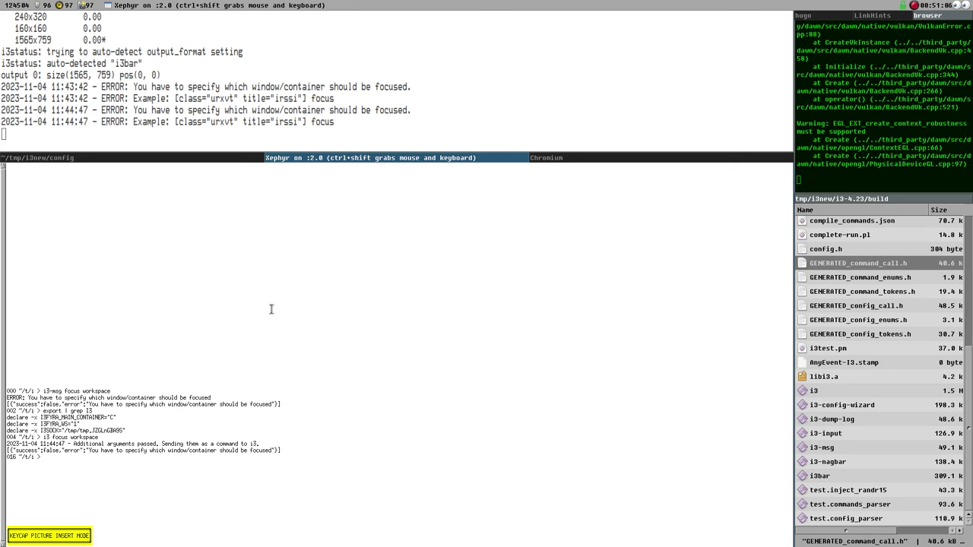
Make the config editor fullscreen with F11 and flip between workspaces 1 and 2
{"action": "left_click", "coordinate": [219, 159]}
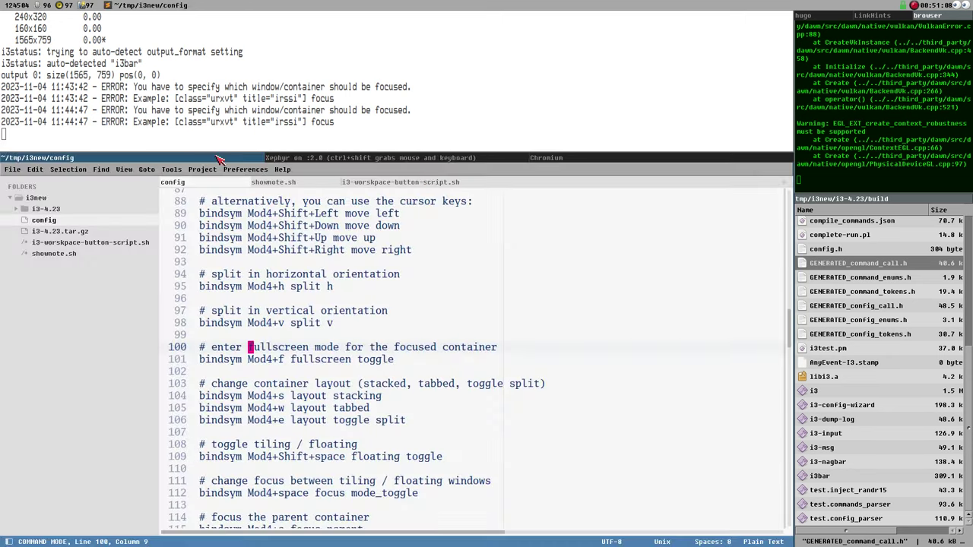
{"action": "left_click", "coordinate": [400, 303]}
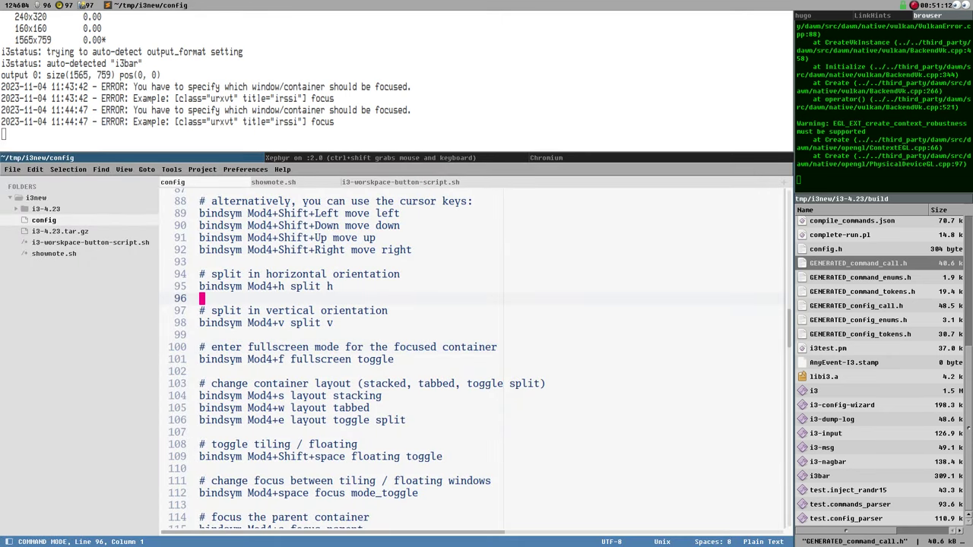
{"action": "key", "text": "F11"}
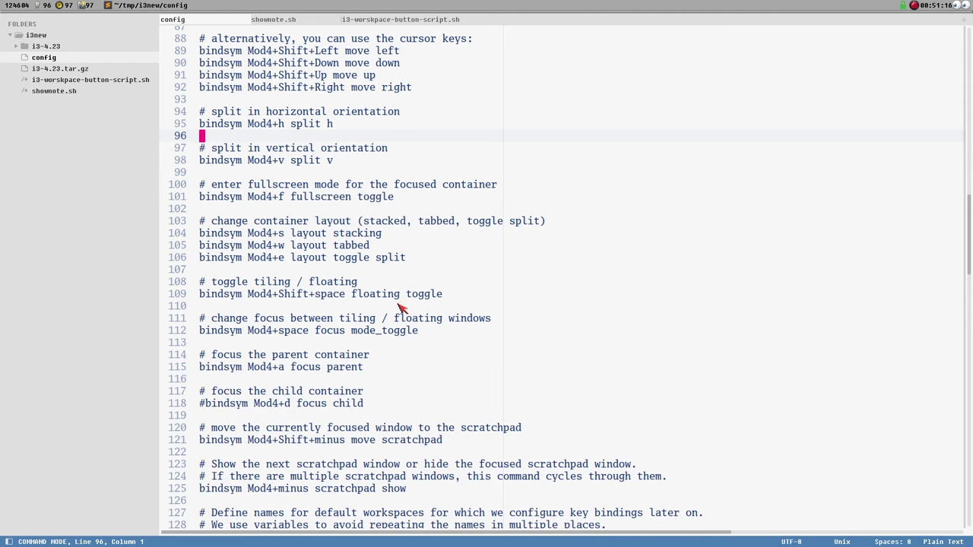
{"action": "key", "text": "super+2"}
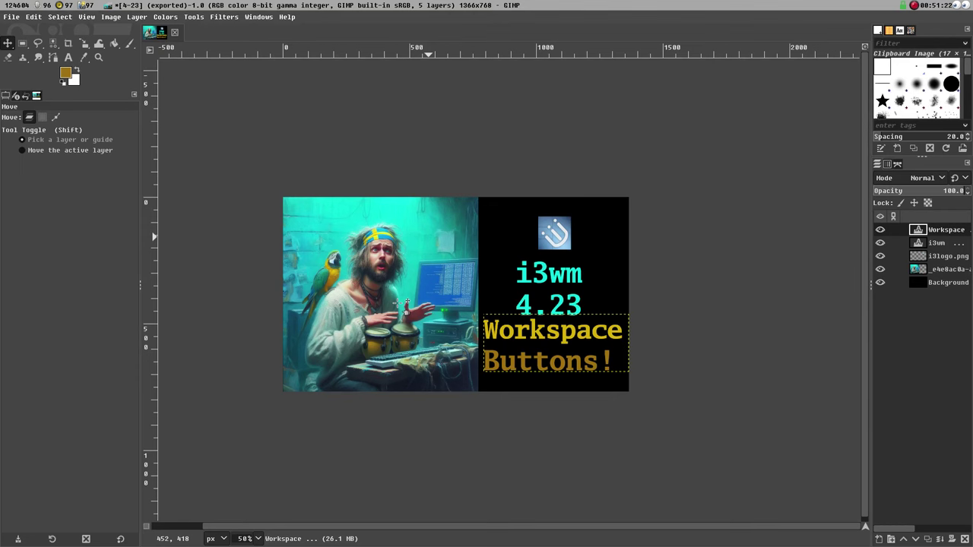
{"action": "key", "text": "super+1"}
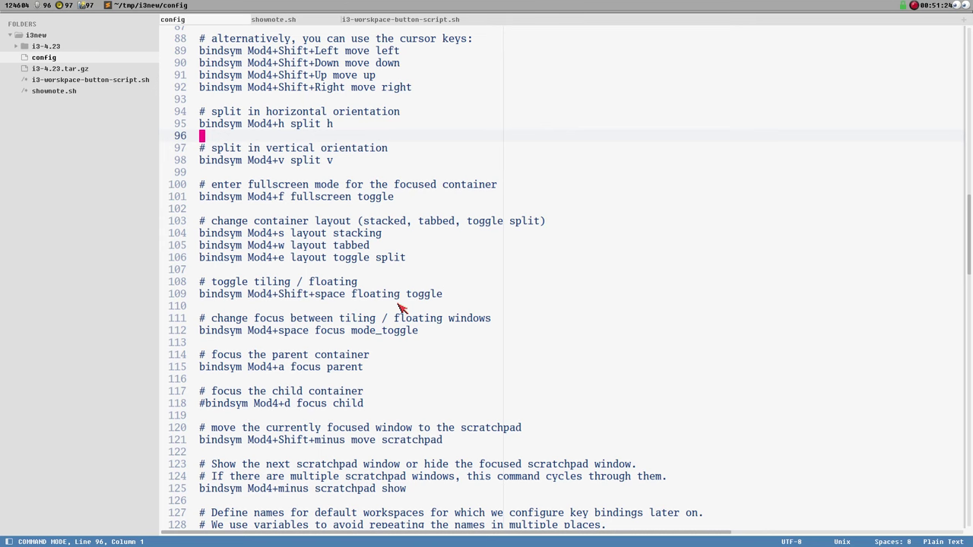
{"action": "key", "text": "super+2"}
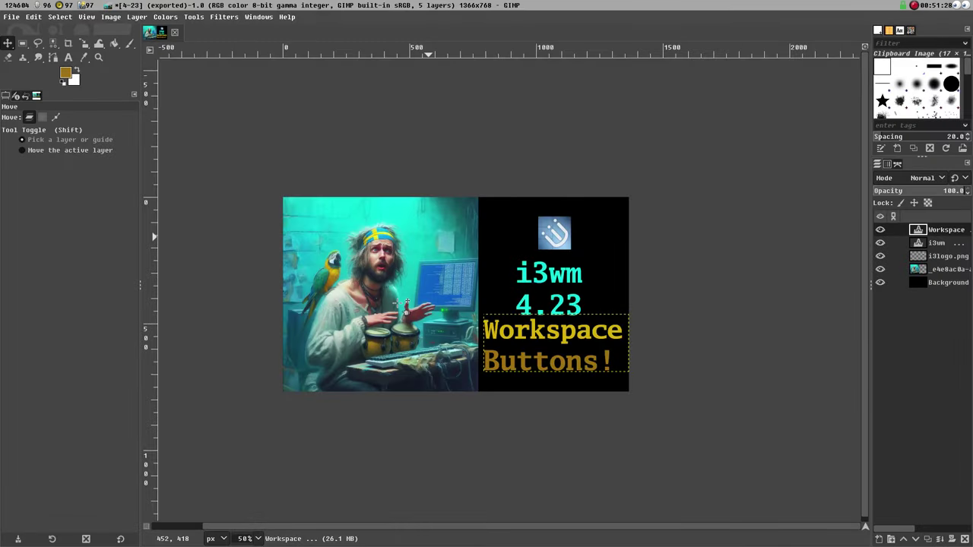
{"action": "key", "text": "super+1"}
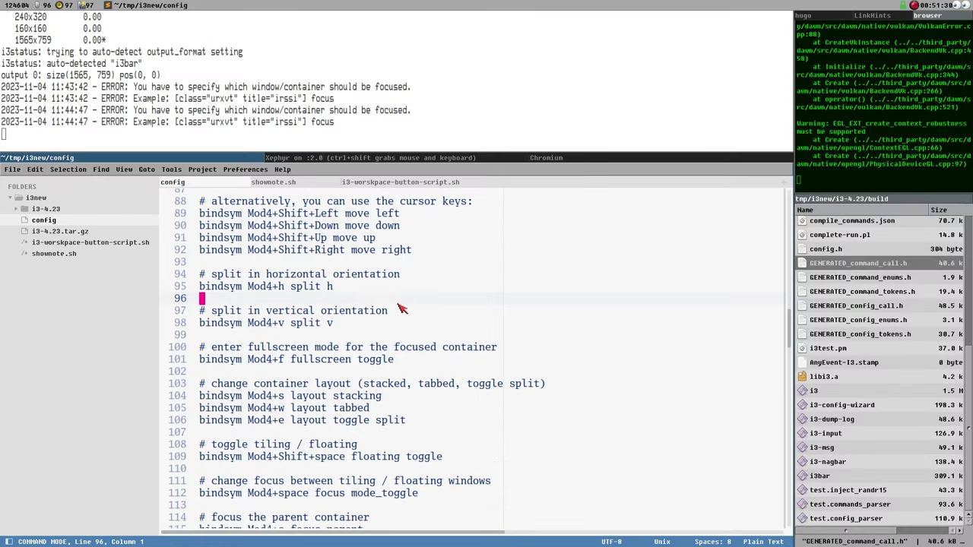
Close the build-directory file panel and make the config editor fullscreen with Mod+f
{"action": "left_click", "coordinate": [845, 335]}
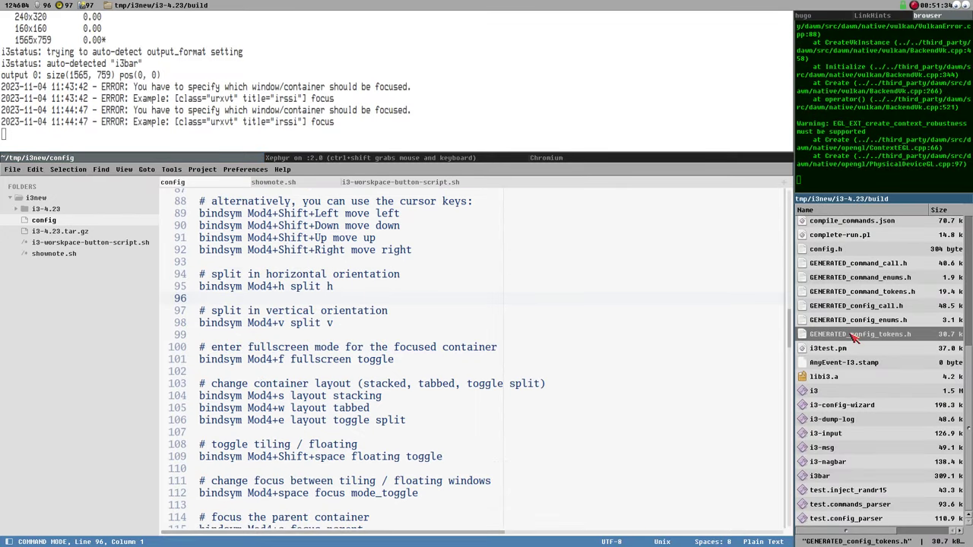
{"action": "key", "text": "super+shift+q"}
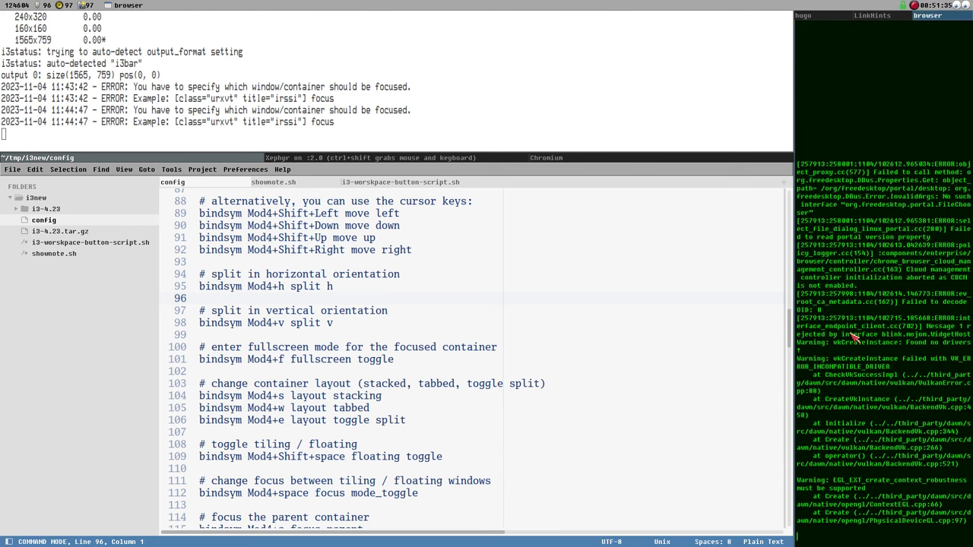
{"action": "left_click", "coordinate": [535, 304]}
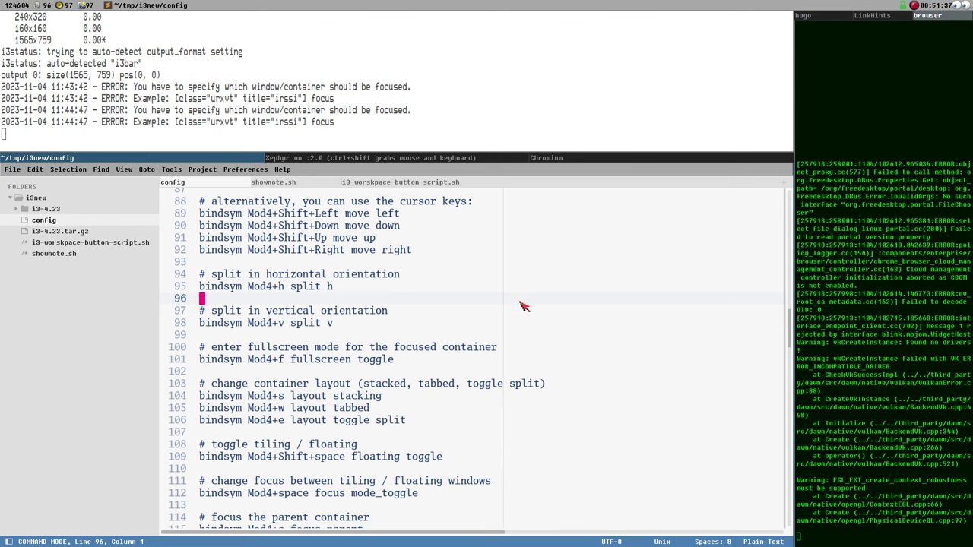
{"action": "key", "text": "super+f"}
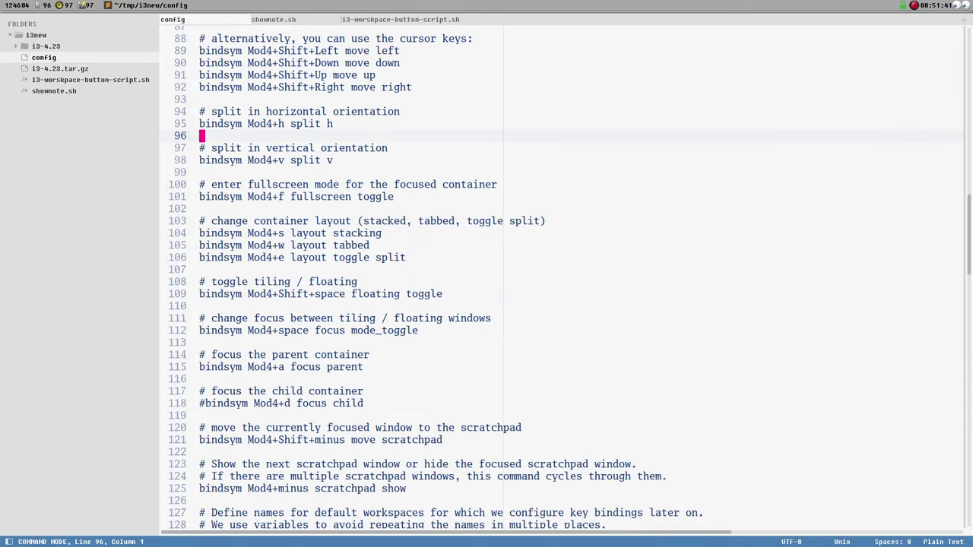
Flip between the build listing and config, then return the editor to the tiled layout
{"action": "key", "text": "super+2"}
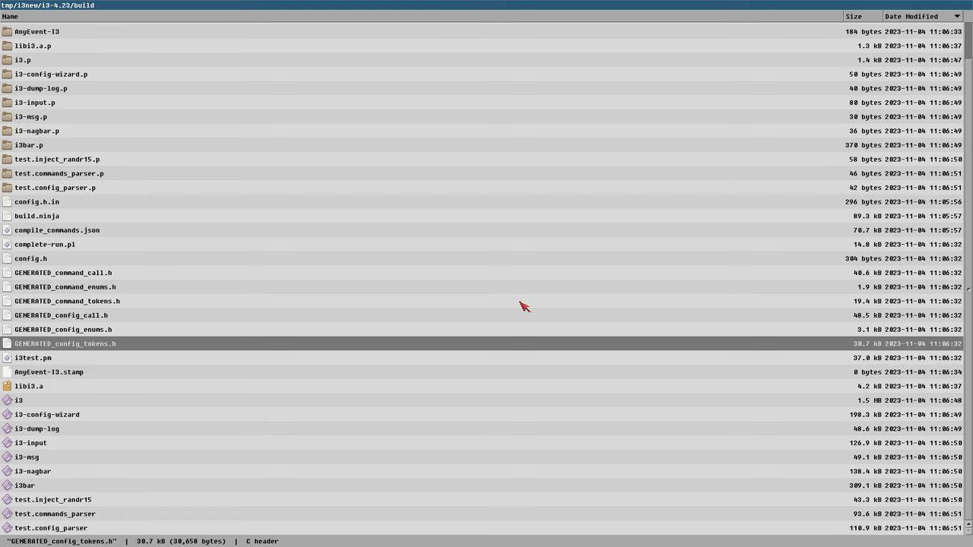
{"action": "key", "text": "super"}
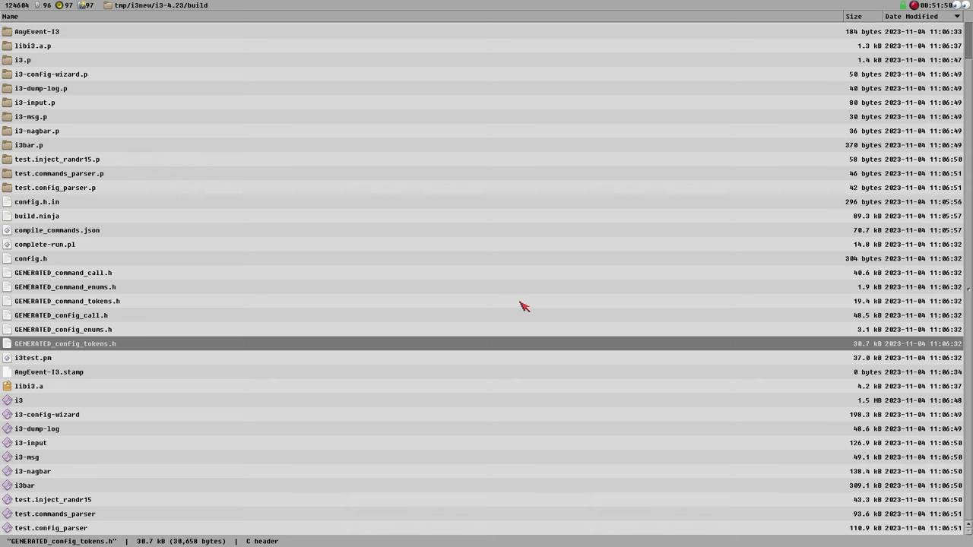
{"action": "key", "text": "super+2"}
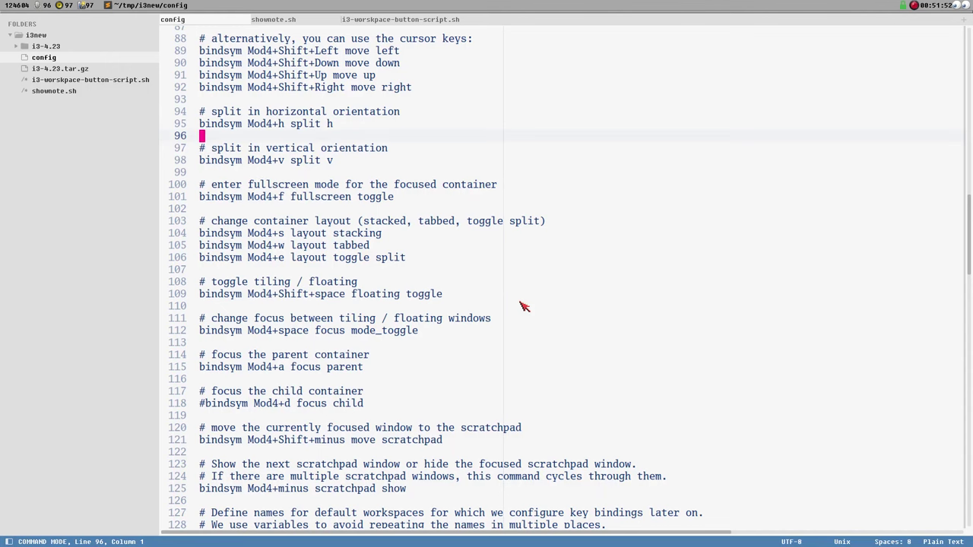
{"action": "key", "text": "super+1"}
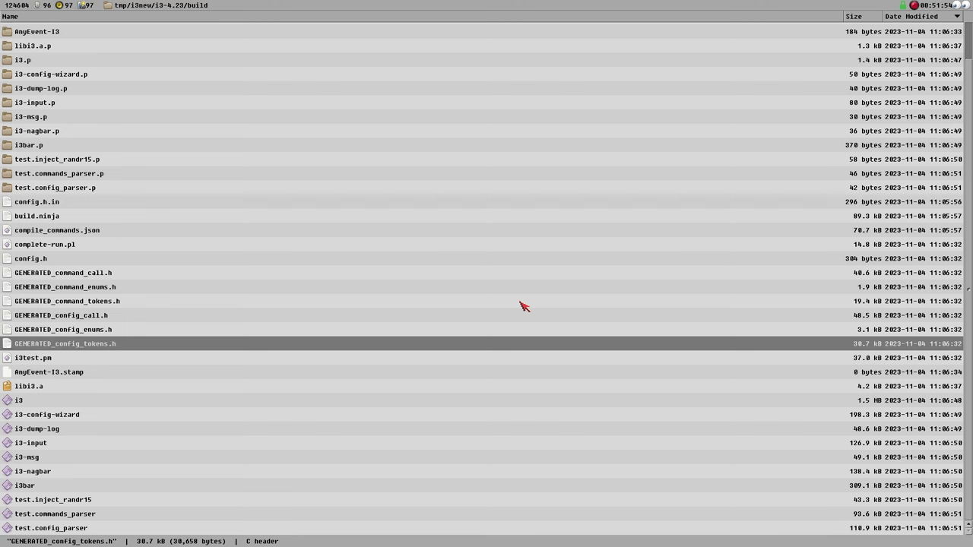
{"action": "scroll", "coordinate": [524, 307], "scroll_direction": "up", "scroll_amount": 1}
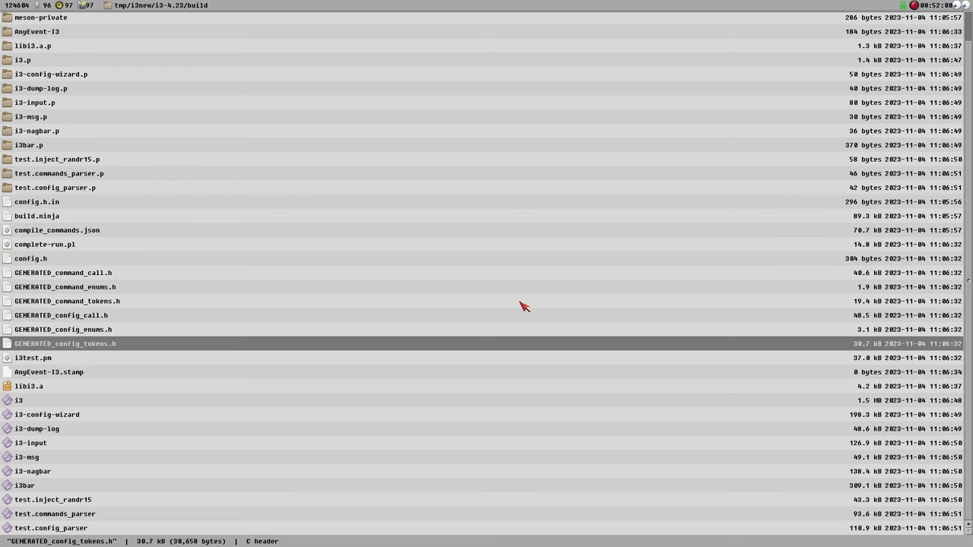
{"action": "key", "text": "alt+Tab"}
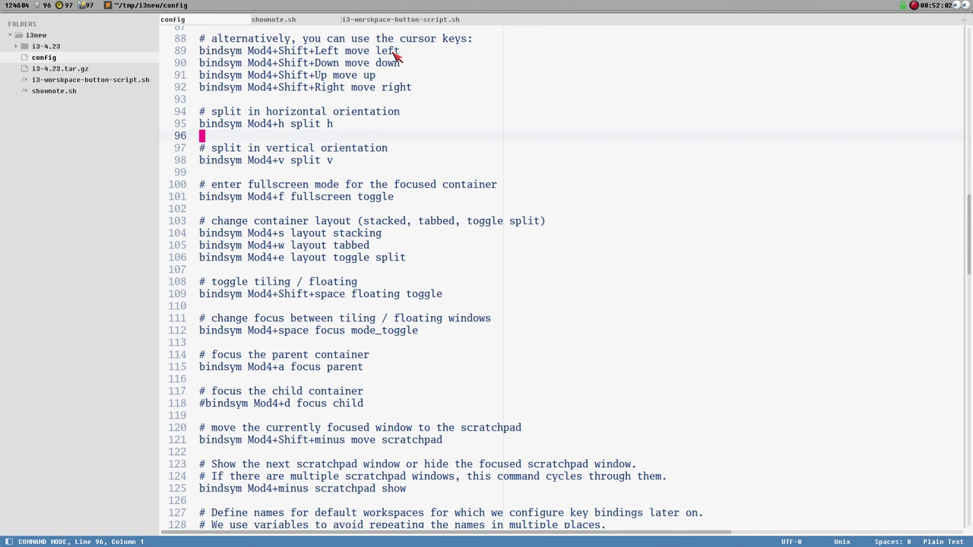
{"action": "key", "text": "super+f"}
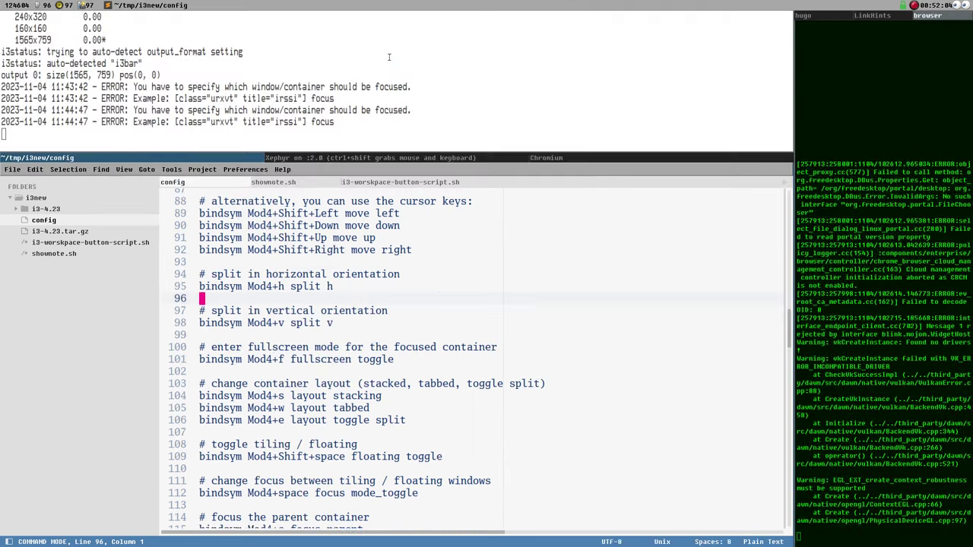
{"action": "left_click", "coordinate": [586, 160]}
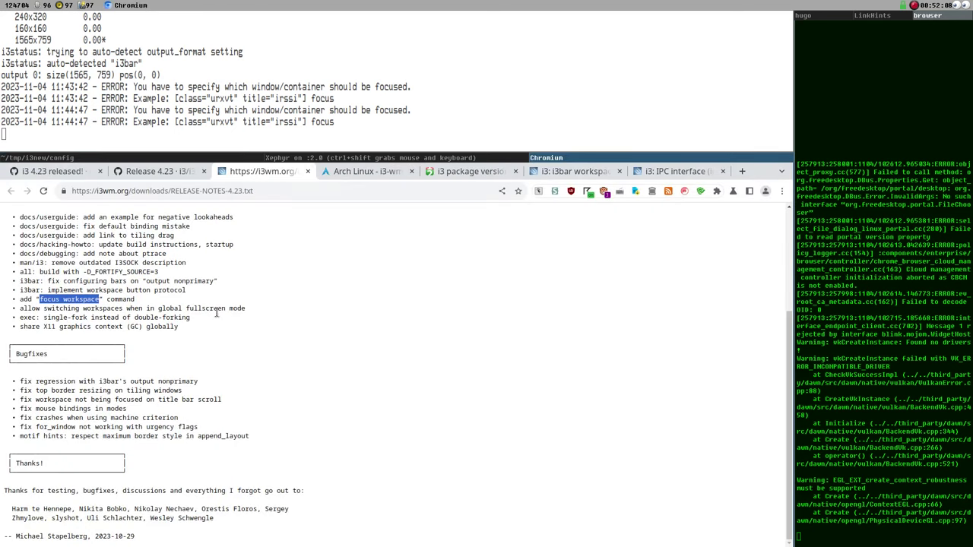
Highlight the single-fork exec entry, then select the i3bar workspace protocol URL in the release notes
{"action": "left_click_drag", "start_coordinate": [46, 318], "coordinate": [190, 318]}
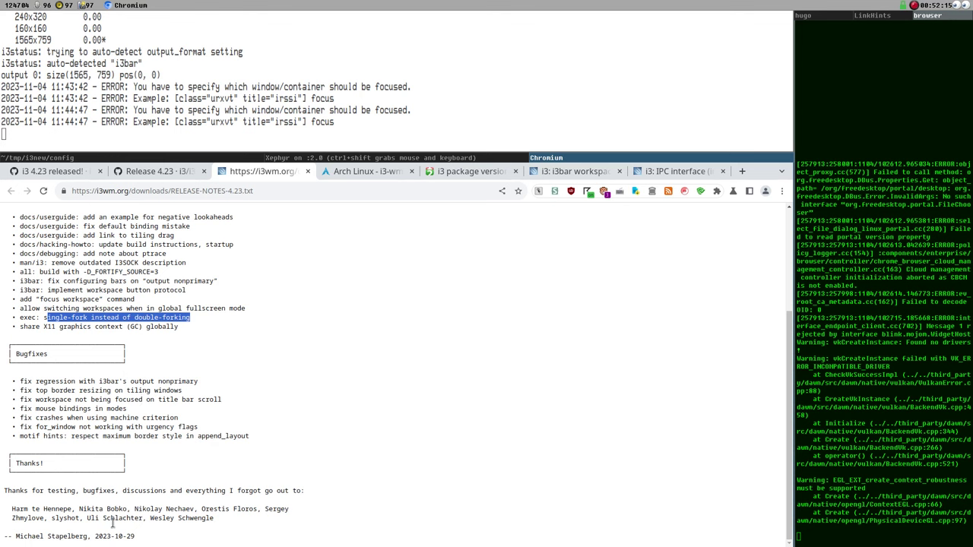
{"action": "scroll", "coordinate": [196, 418], "scroll_direction": "up", "scroll_amount": 1}
{"action": "scroll", "coordinate": [196, 418], "scroll_direction": "up", "scroll_amount": 4}
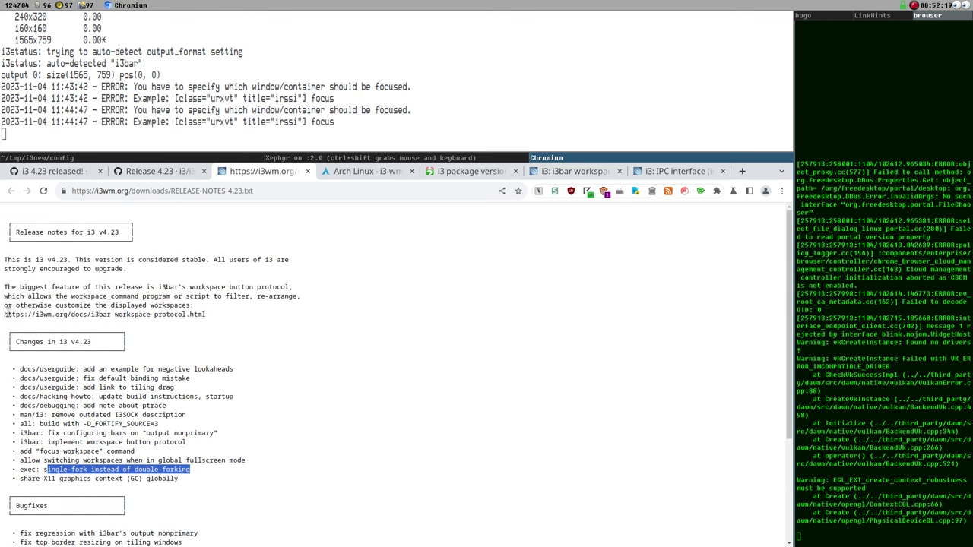
{"action": "left_click_drag", "start_coordinate": [4, 314], "coordinate": [207, 315]}
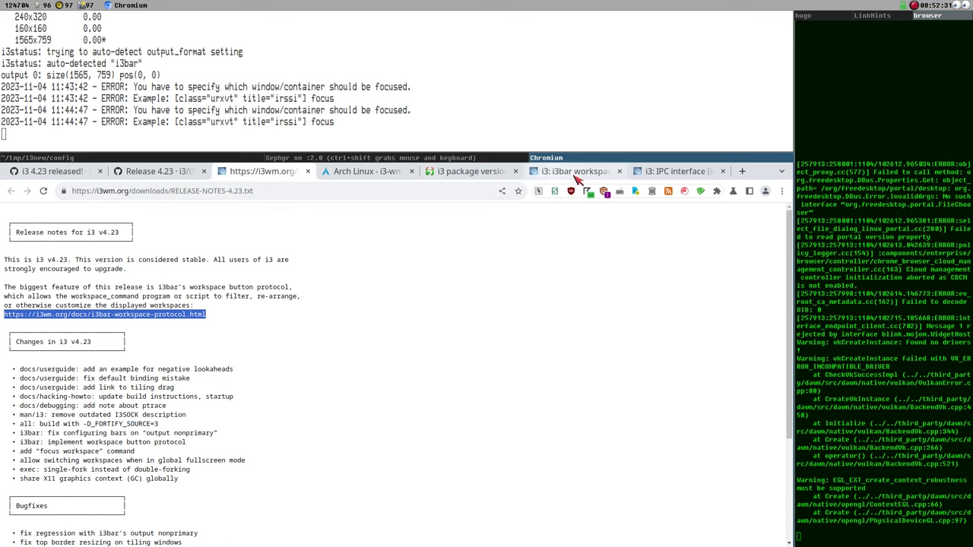
{"action": "left_click", "coordinate": [25, 316]}
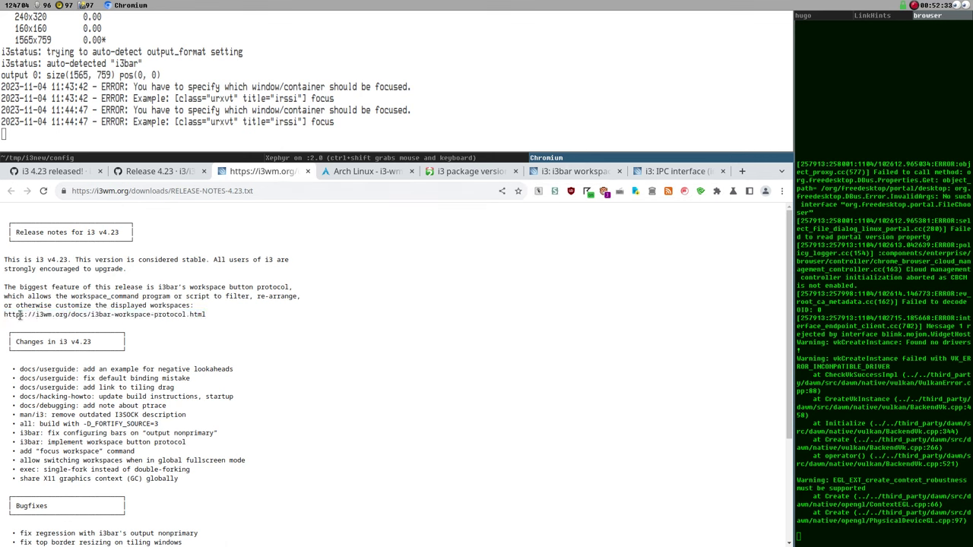
{"action": "left_click_drag", "start_coordinate": [5, 315], "coordinate": [256, 318]}
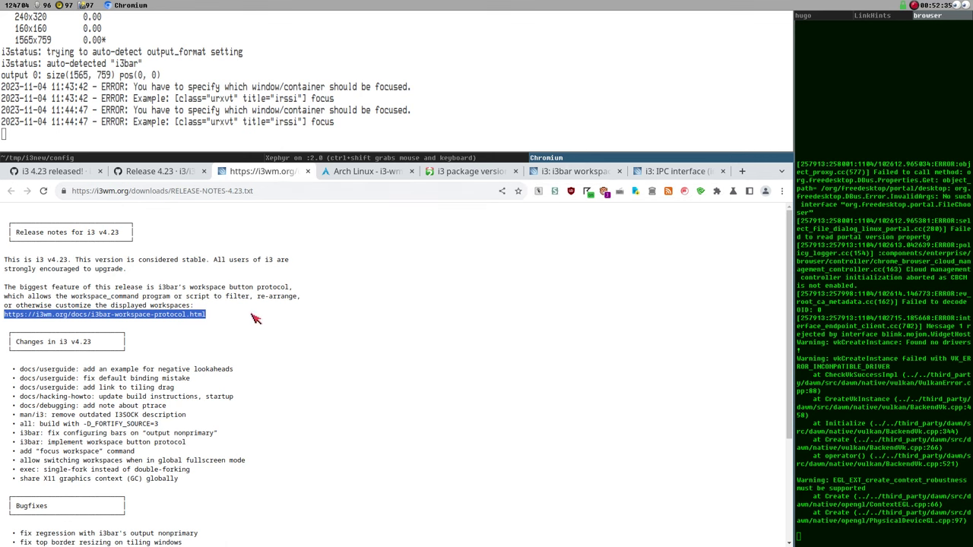
Open the i3bar workspace protocol page, then go to the i3 documentation index
{"action": "left_click", "coordinate": [561, 174]}
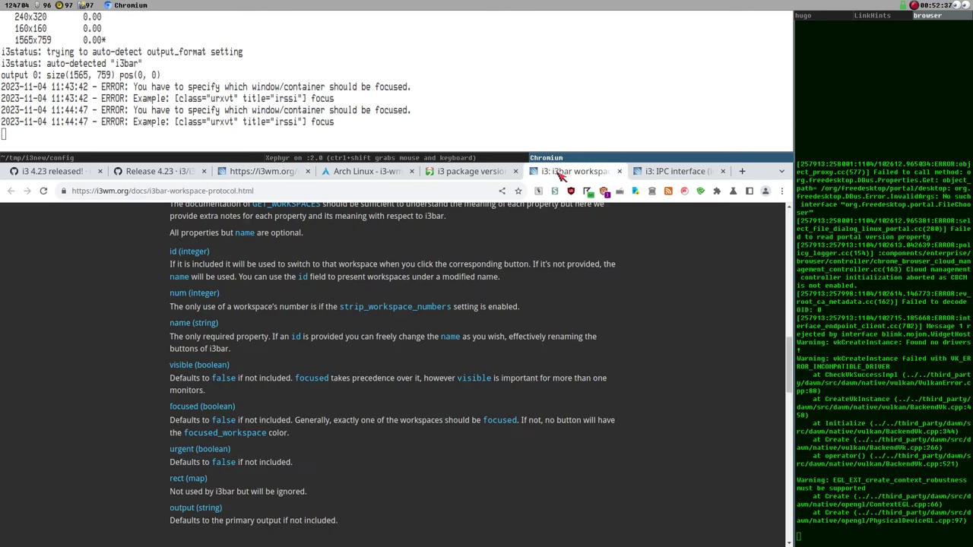
{"action": "scroll", "coordinate": [508, 334], "scroll_direction": "up", "scroll_amount": 10}
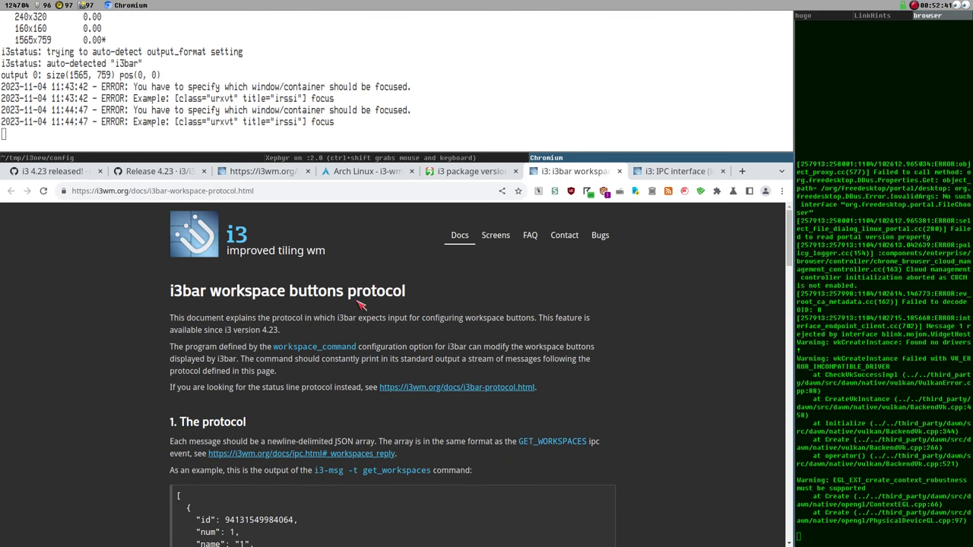
{"action": "left_click", "coordinate": [457, 240]}
{"action": "scroll", "coordinate": [312, 319], "scroll_direction": "down", "scroll_amount": 5}
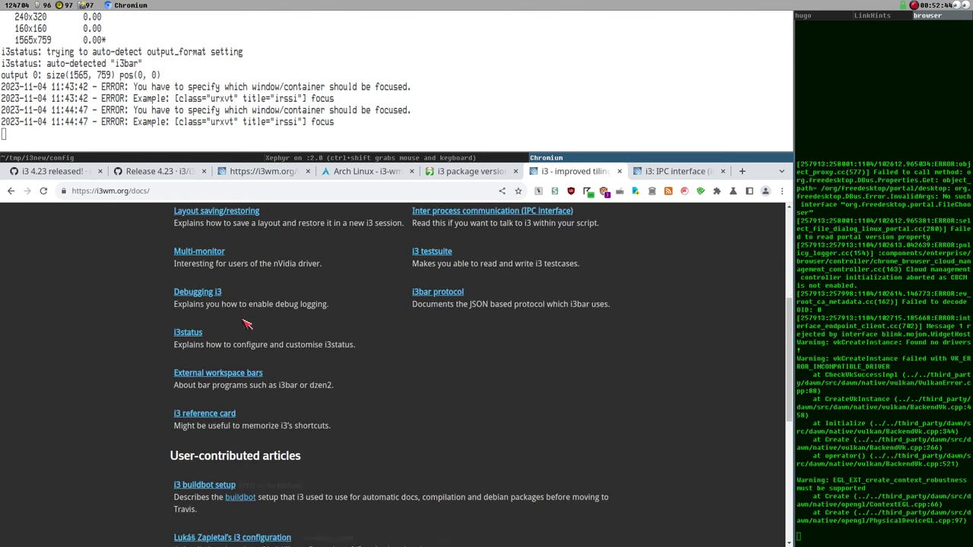
{"action": "scroll", "coordinate": [258, 326], "scroll_direction": "up", "scroll_amount": 1}
{"action": "scroll", "coordinate": [262, 327], "scroll_direction": "down", "scroll_amount": 1}
{"action": "scroll", "coordinate": [437, 391], "scroll_direction": "up", "scroll_amount": 1}
{"action": "scroll", "coordinate": [440, 391], "scroll_direction": "up", "scroll_amount": 2}
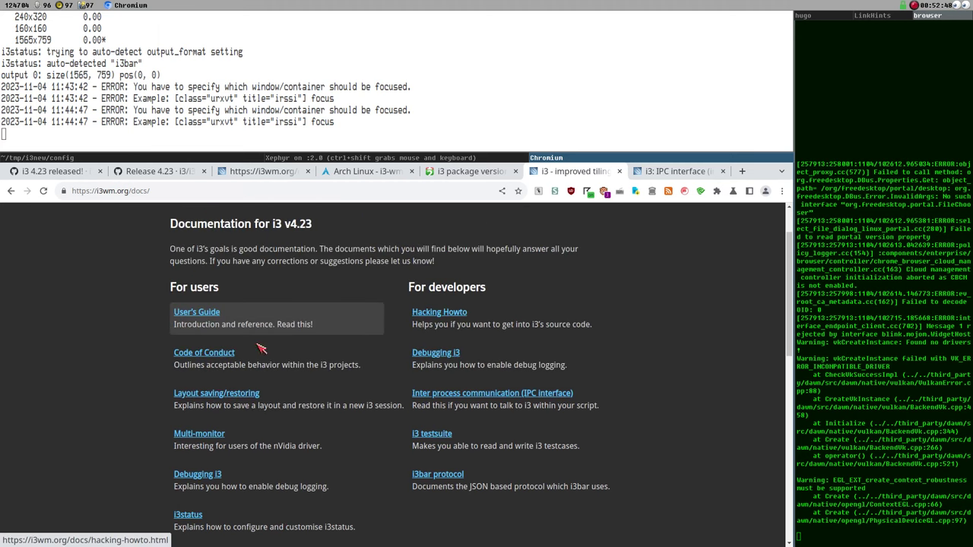
{"action": "scroll", "coordinate": [353, 421], "scroll_direction": "down", "scroll_amount": 2}
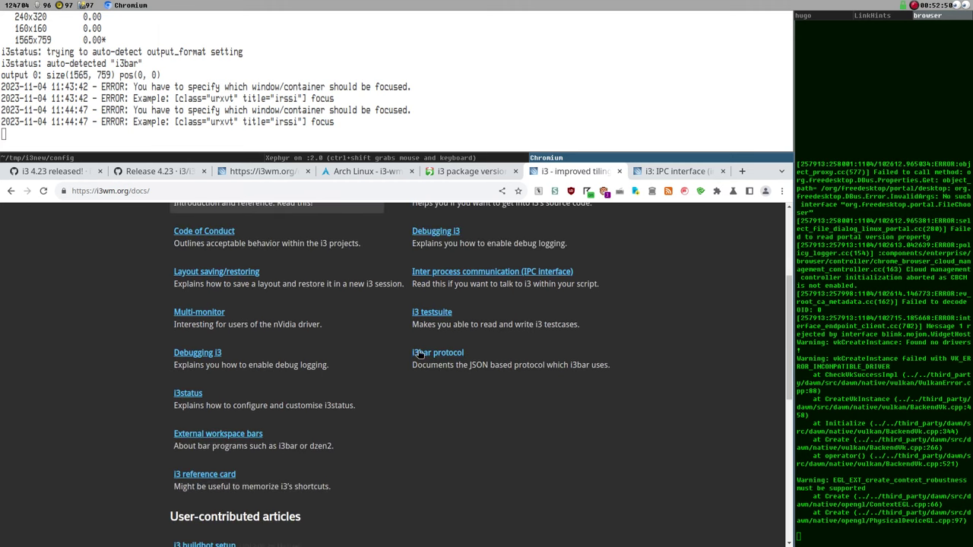
Open the i3bar protocol doc in a new tab, then return to the docs index and release notes
{"action": "middle_click", "coordinate": [444, 353]}
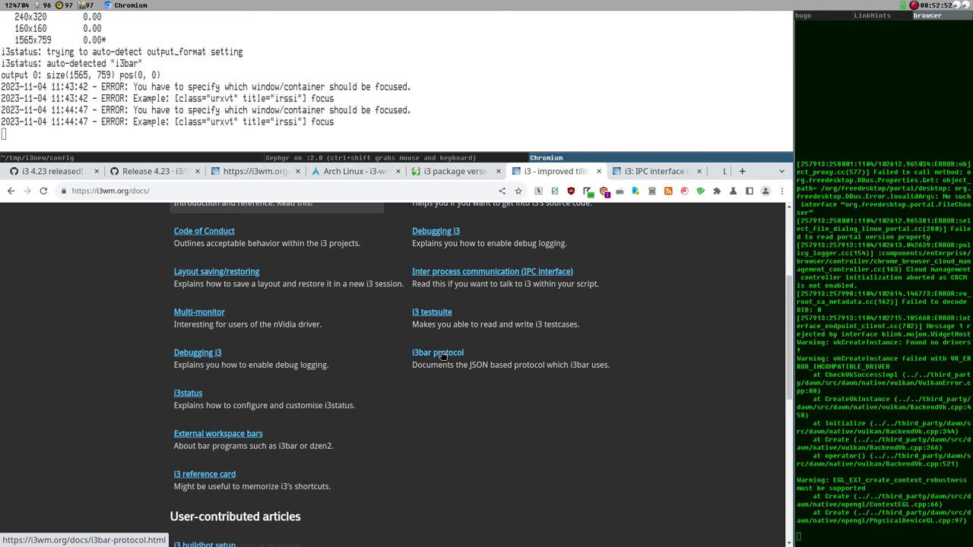
{"action": "key", "text": "ctrl+Tab"}
{"action": "key", "text": "ctrl+Tab"}
{"action": "scroll", "coordinate": [431, 330], "scroll_direction": "down", "scroll_amount": 20}
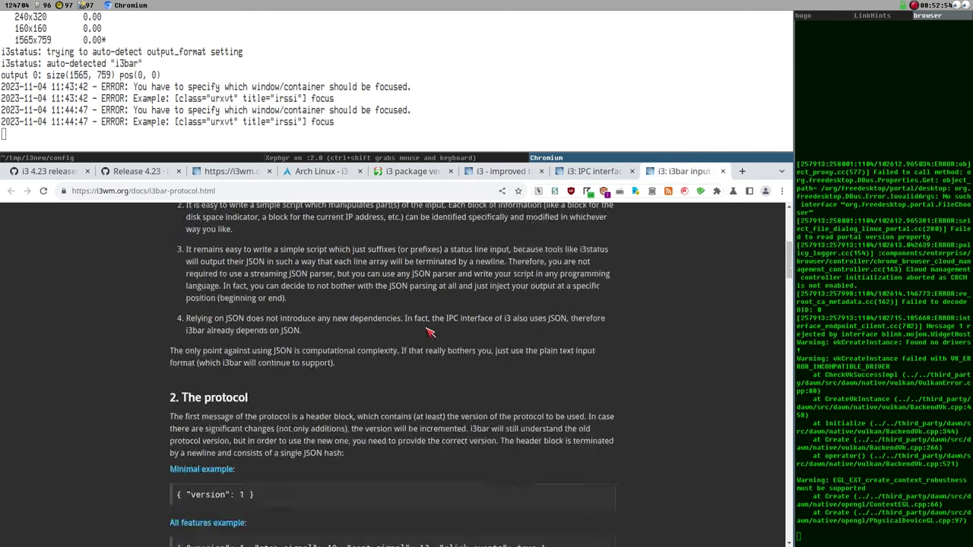
{"action": "left_click", "coordinate": [511, 171]}
{"action": "scroll", "coordinate": [402, 387], "scroll_direction": "down", "scroll_amount": 5}
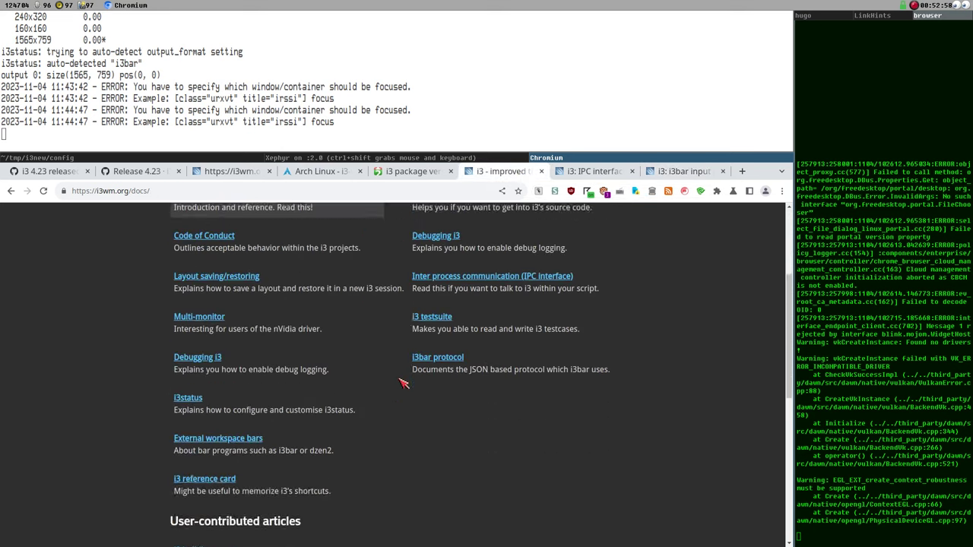
{"action": "scroll", "coordinate": [397, 395], "scroll_direction": "up", "scroll_amount": 5}
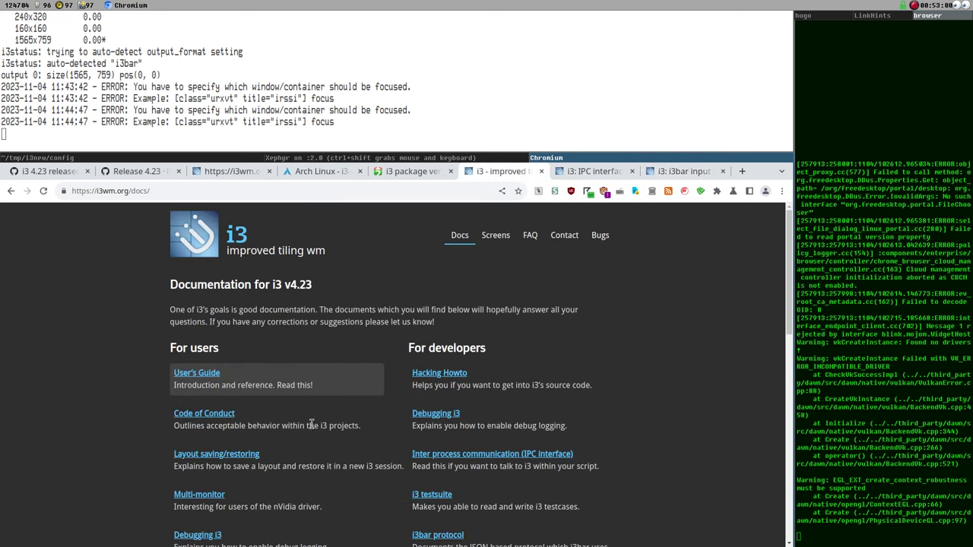
{"action": "scroll", "coordinate": [394, 403], "scroll_direction": "down", "scroll_amount": 8}
{"action": "scroll", "coordinate": [390, 395], "scroll_direction": "up", "scroll_amount": 3}
{"action": "scroll", "coordinate": [391, 394], "scroll_direction": "up", "scroll_amount": 5}
{"action": "left_click", "coordinate": [259, 174]}
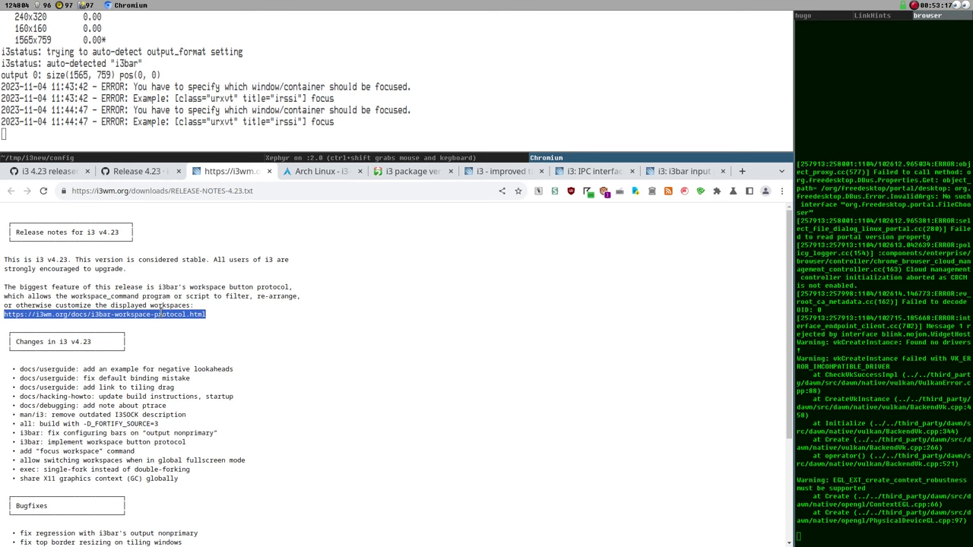
{"action": "left_click", "coordinate": [65, 159]}
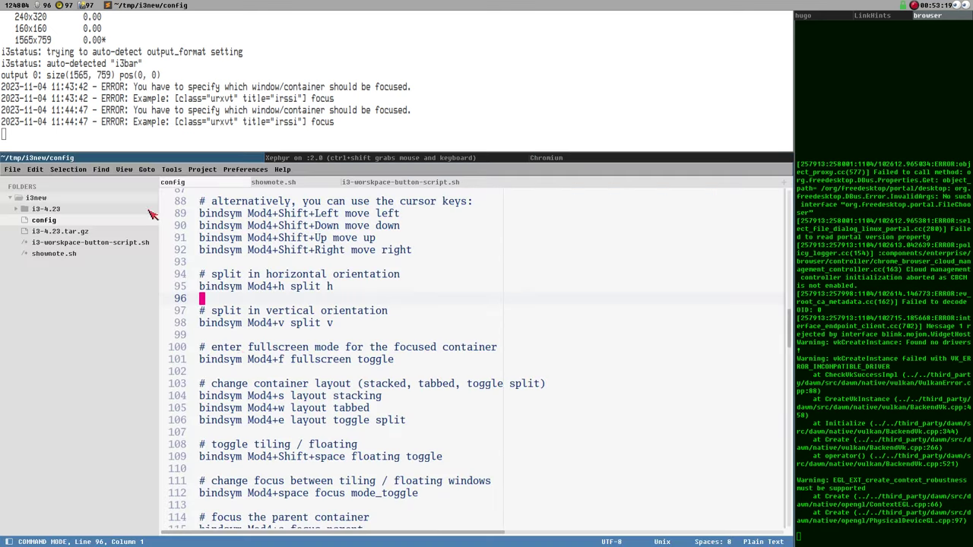
{"action": "left_click", "coordinate": [59, 243]}
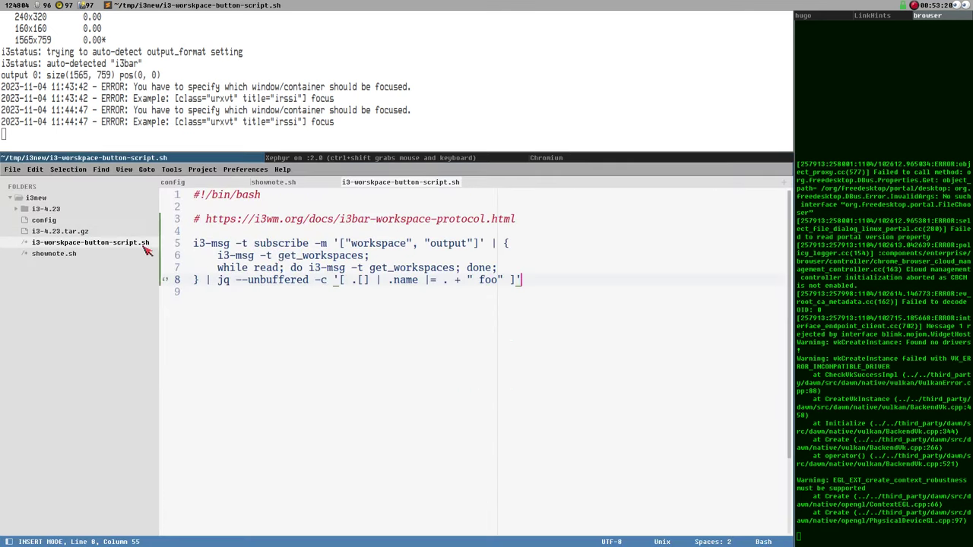
{"action": "left_click", "coordinate": [281, 271]}
{"action": "left_click_drag", "start_coordinate": [198, 235], "coordinate": [512, 347]}
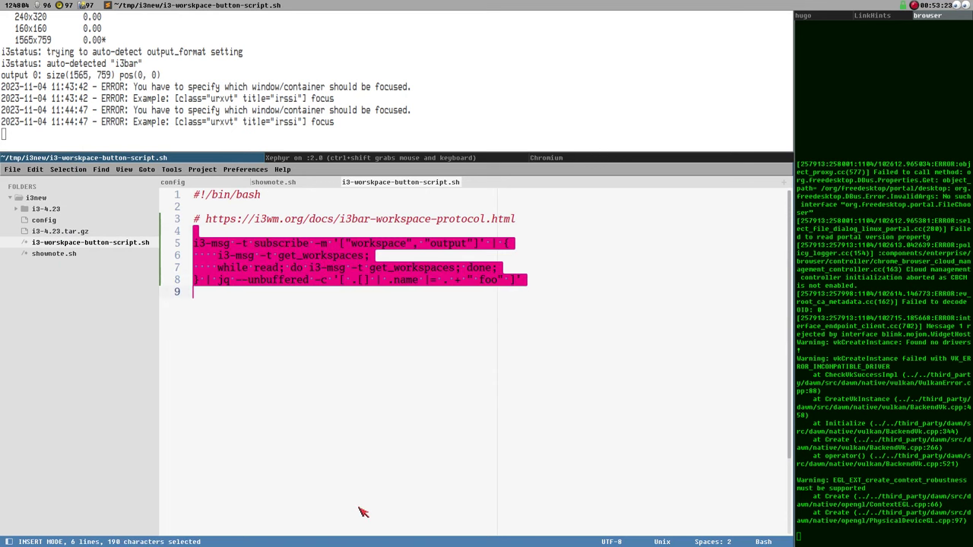
{"action": "left_click", "coordinate": [263, 226]}
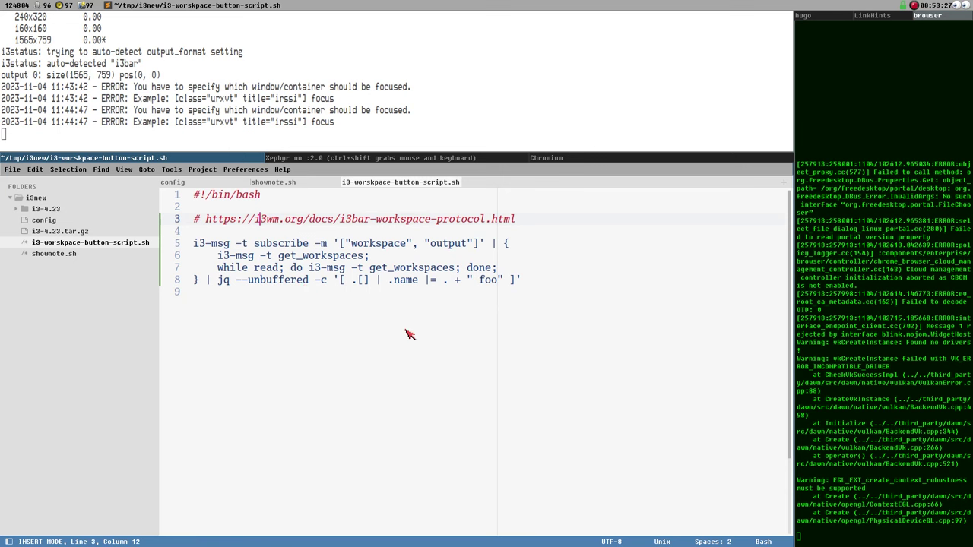
{"action": "left_click_drag", "start_coordinate": [540, 284], "coordinate": [206, 280]}
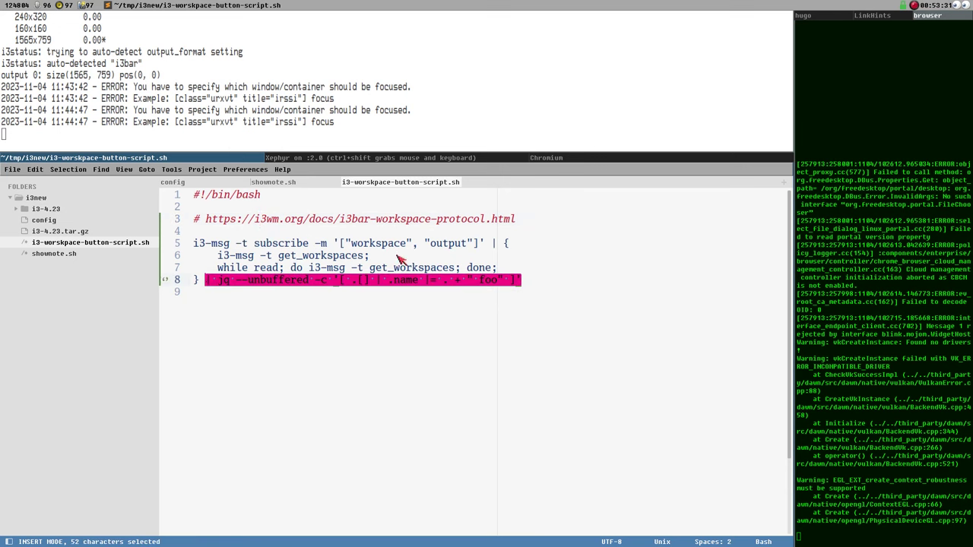
{"action": "left_click", "coordinate": [356, 282]}
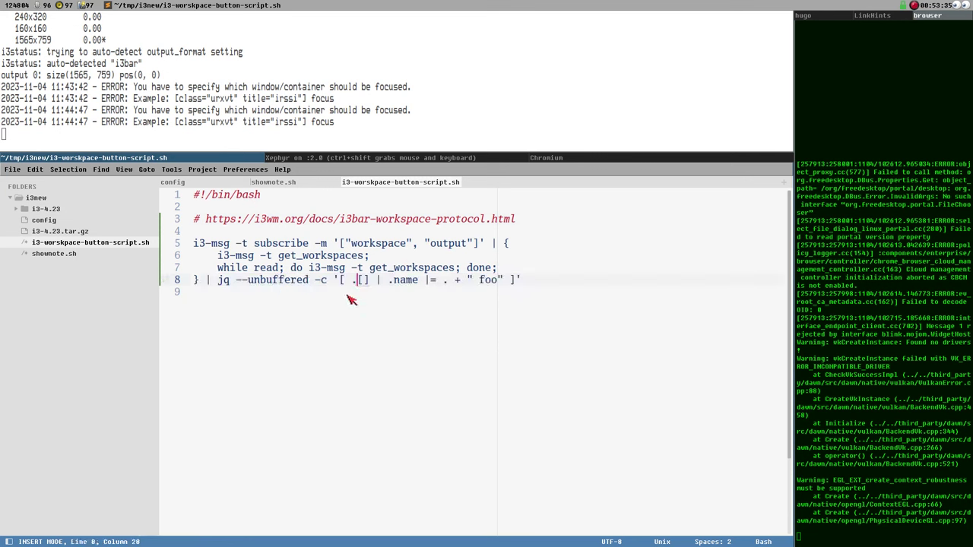
{"action": "left_click", "coordinate": [333, 281]}
{"action": "left_click_drag", "start_coordinate": [333, 281], "coordinate": [591, 280]}
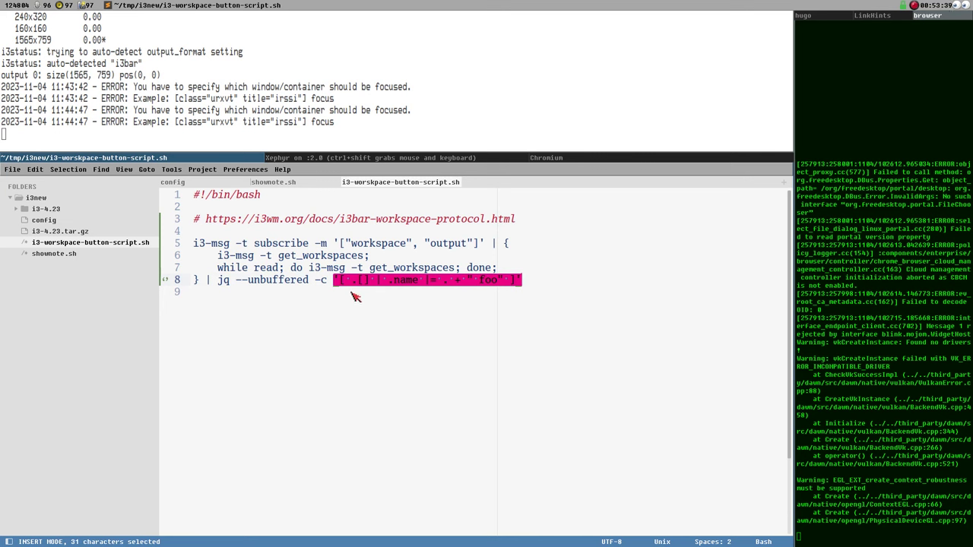
{"action": "left_click", "coordinate": [468, 280]}
{"action": "left_click", "coordinate": [539, 281]}
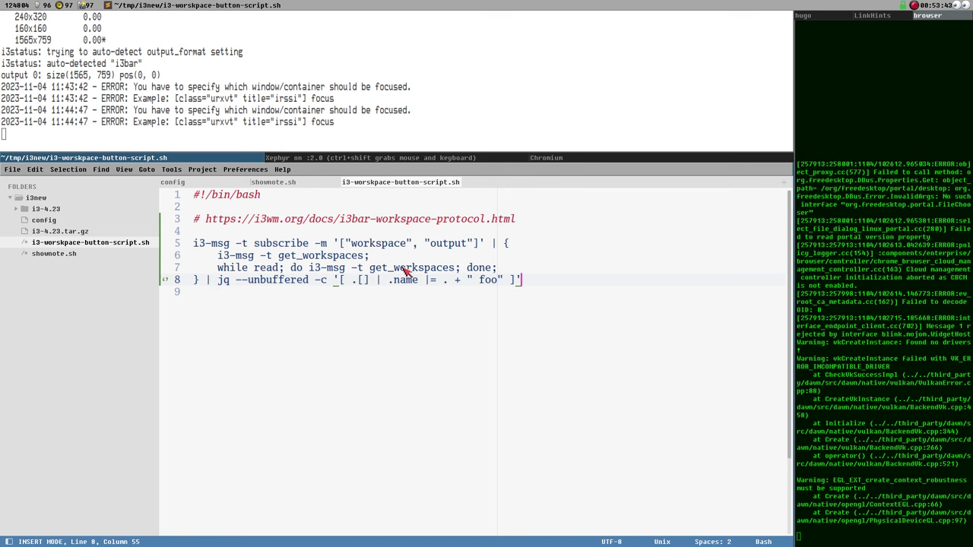
{"action": "left_click_drag", "start_coordinate": [336, 286], "coordinate": [625, 290]}
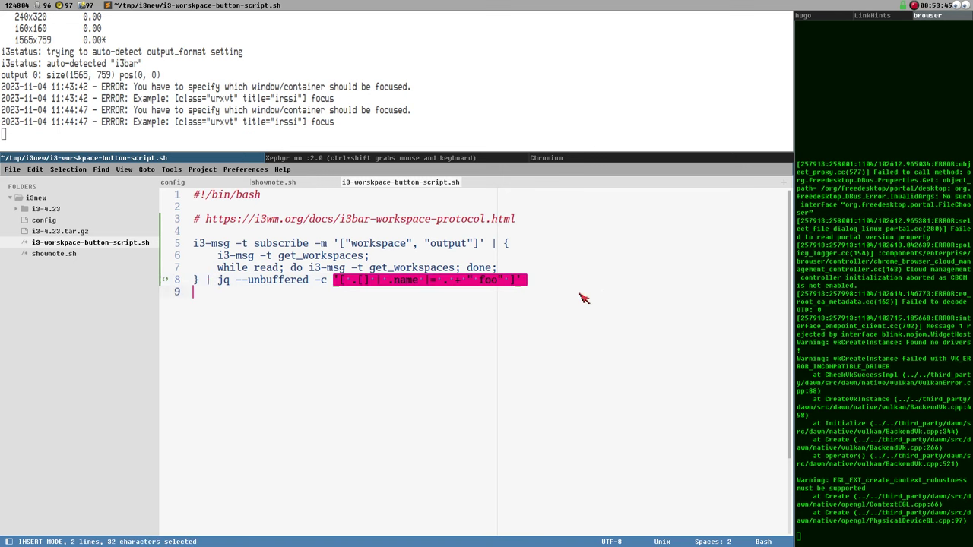
{"action": "left_click", "coordinate": [544, 284]}
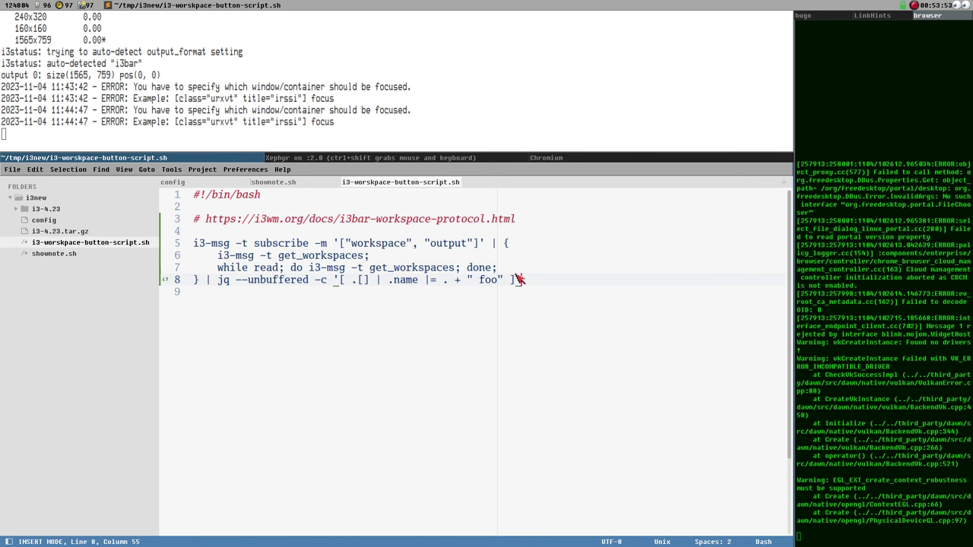
{"action": "left_click_drag", "start_coordinate": [218, 281], "coordinate": [536, 286]}
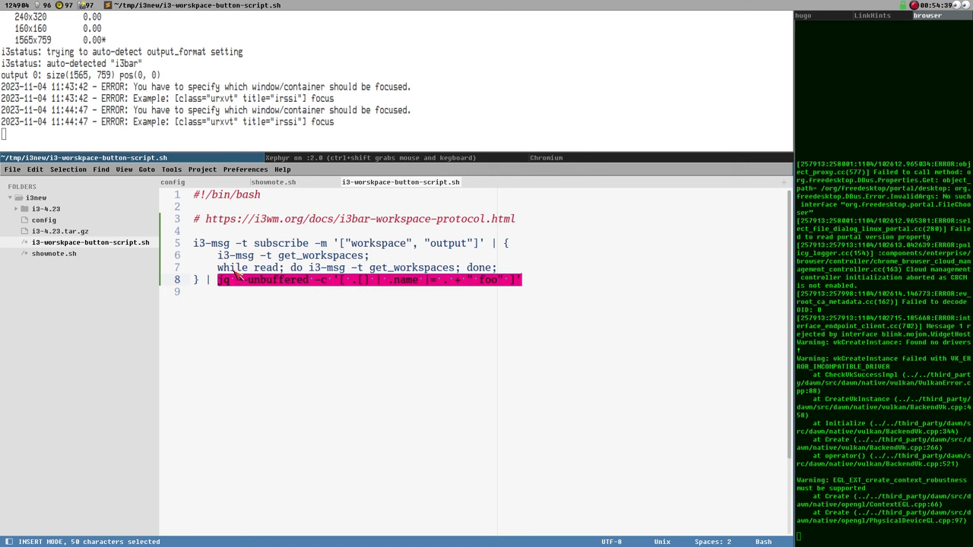
{"action": "left_click", "coordinate": [321, 245]}
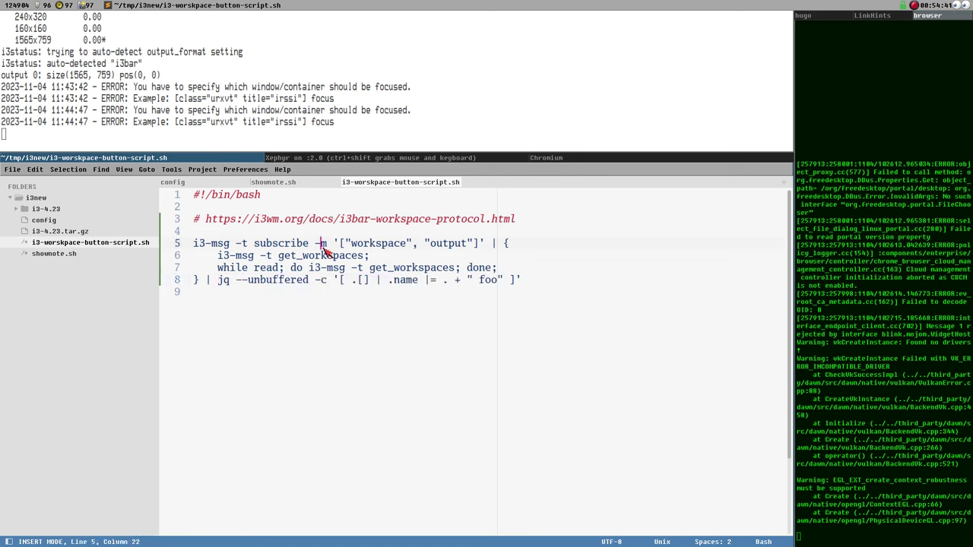
{"action": "left_click_drag", "start_coordinate": [196, 233], "coordinate": [353, 353]}
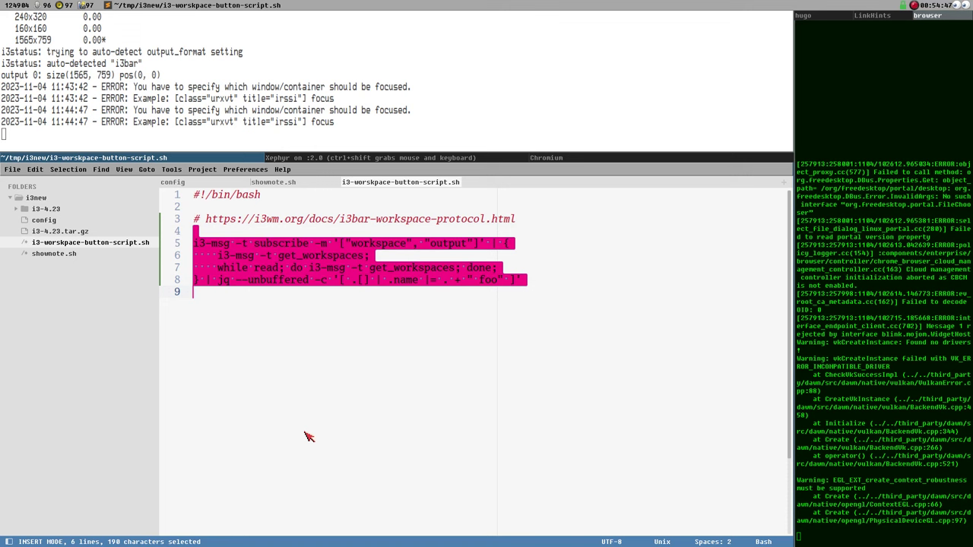
{"action": "left_click", "coordinate": [488, 244]}
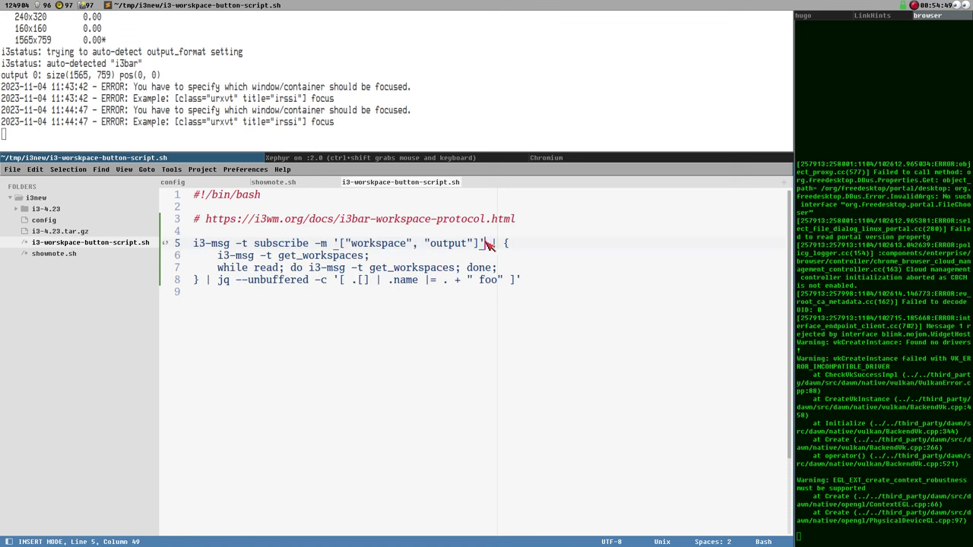
{"action": "left_click_drag", "start_coordinate": [488, 244], "coordinate": [161, 238]}
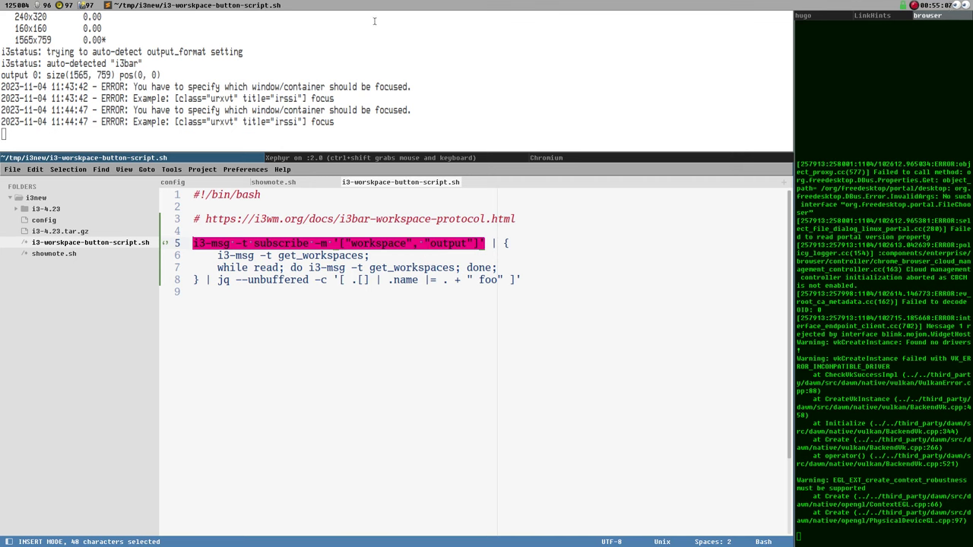
{"action": "left_click_drag", "start_coordinate": [520, 287], "coordinate": [161, 235]}
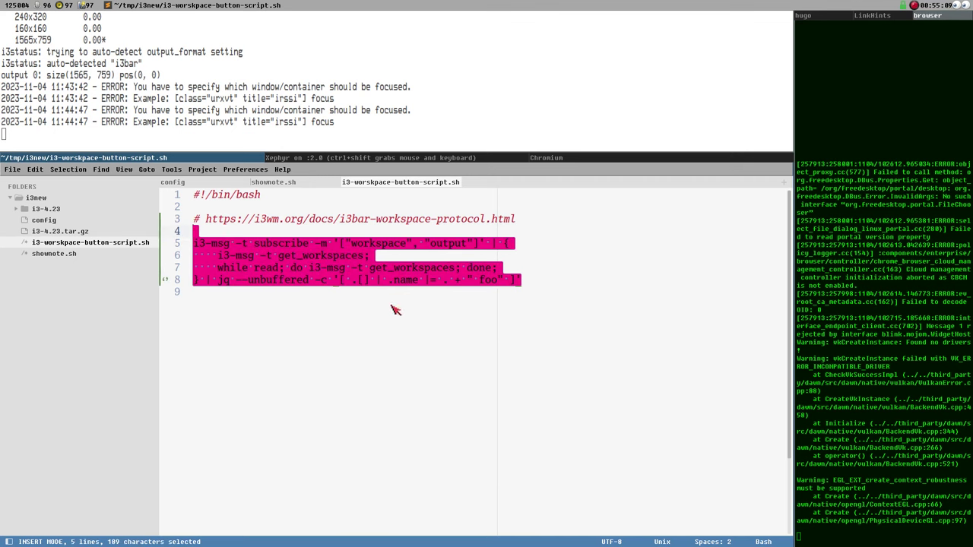
{"action": "left_click", "coordinate": [231, 271]}
{"action": "left_click_drag", "start_coordinate": [218, 280], "coordinate": [536, 287]}
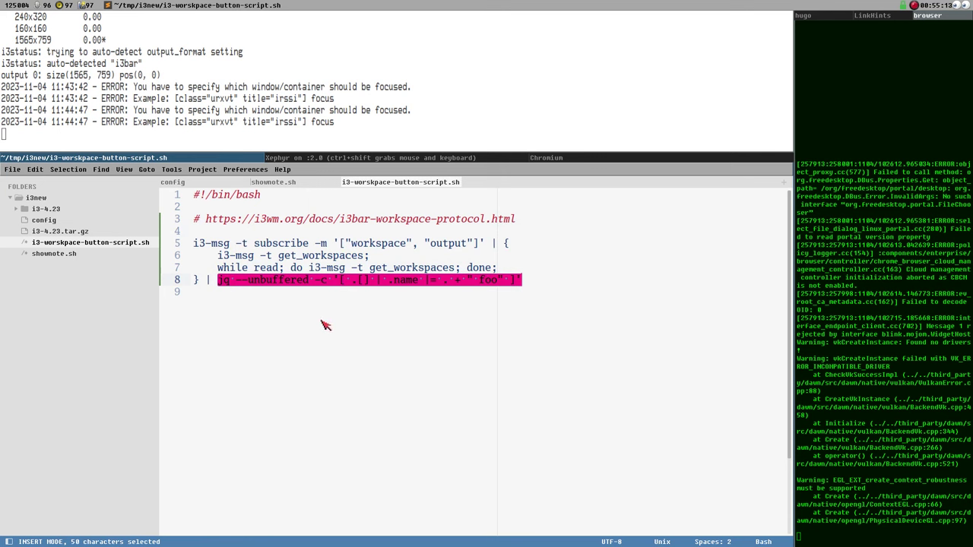
{"action": "left_click", "coordinate": [449, 293]}
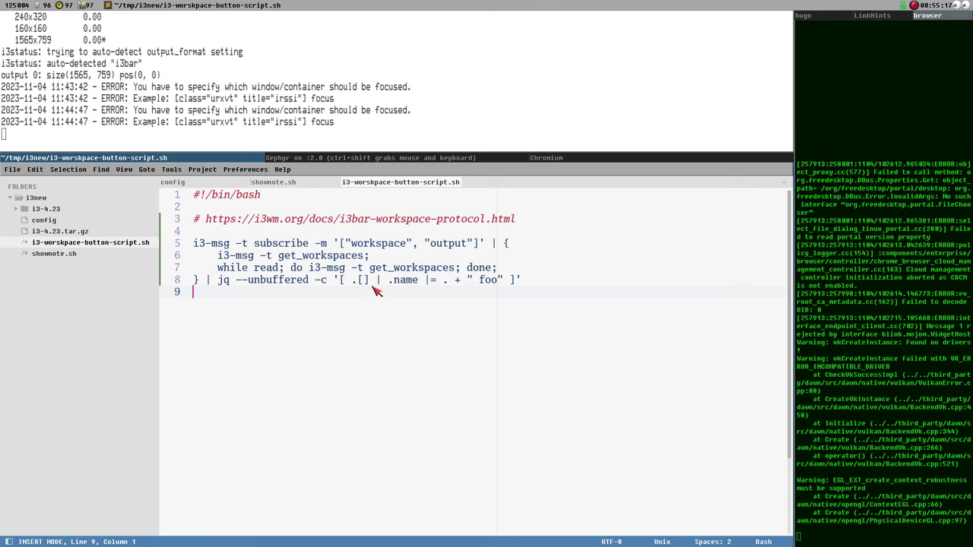
{"action": "left_click_drag", "start_coordinate": [347, 279], "coordinate": [449, 292]}
{"action": "left_click_drag", "start_coordinate": [335, 282], "coordinate": [526, 288]}
{"action": "left_click_drag", "start_coordinate": [333, 282], "coordinate": [532, 281]}
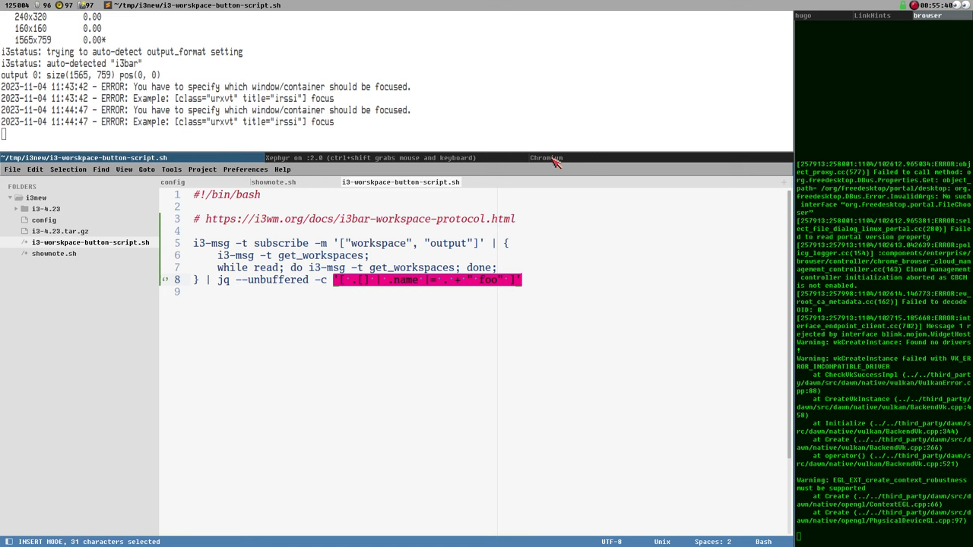
{"action": "left_click", "coordinate": [286, 257]}
{"action": "left_click_drag", "start_coordinate": [245, 232], "coordinate": [549, 333]}
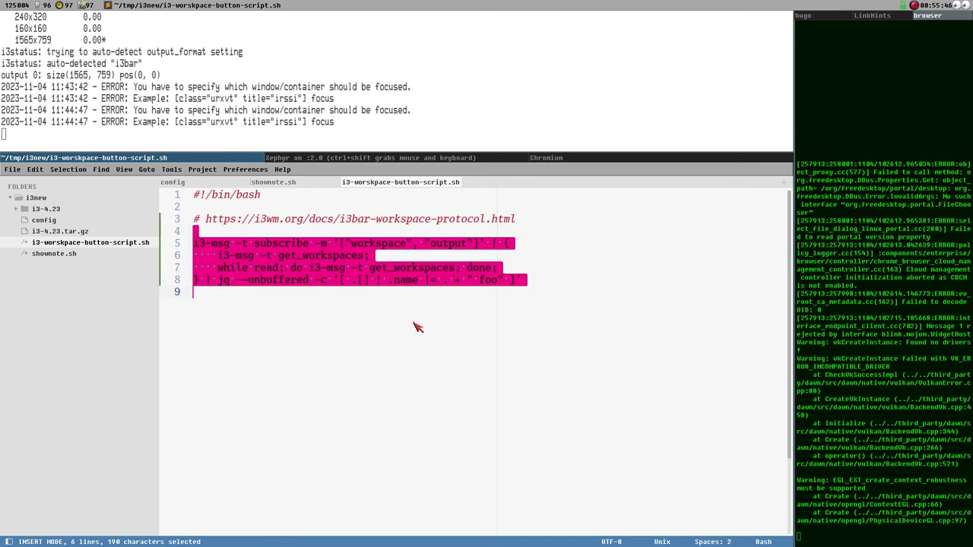
{"action": "left_click", "coordinate": [424, 243]}
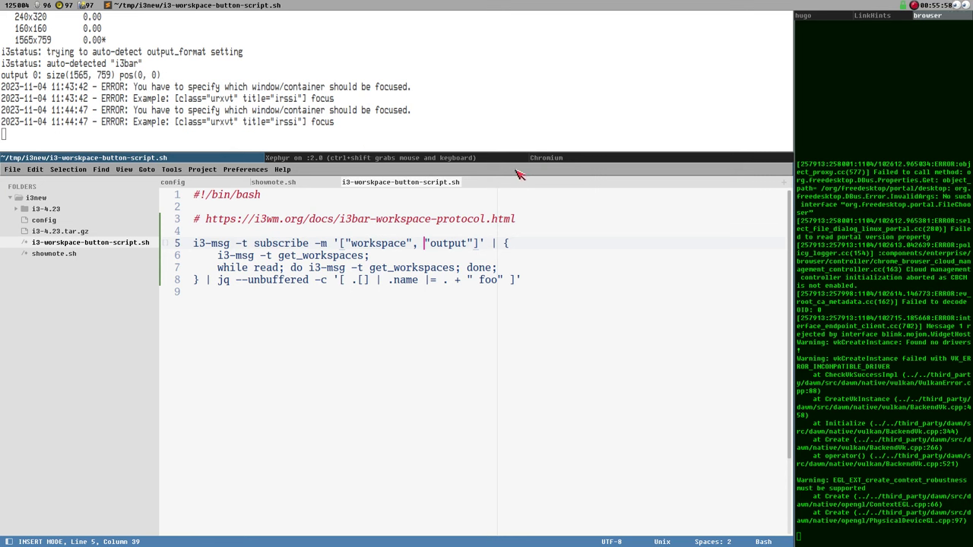
Read through the i3 4.23 release notes down to the thanks list, then return to Xephyr
{"action": "left_click", "coordinate": [553, 158]}
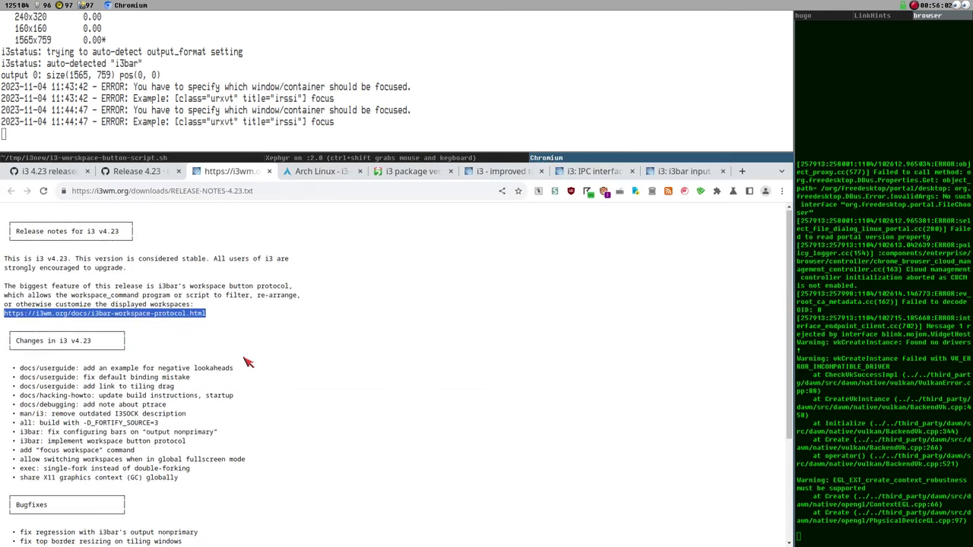
{"action": "scroll", "coordinate": [250, 363], "scroll_direction": "down", "scroll_amount": 4}
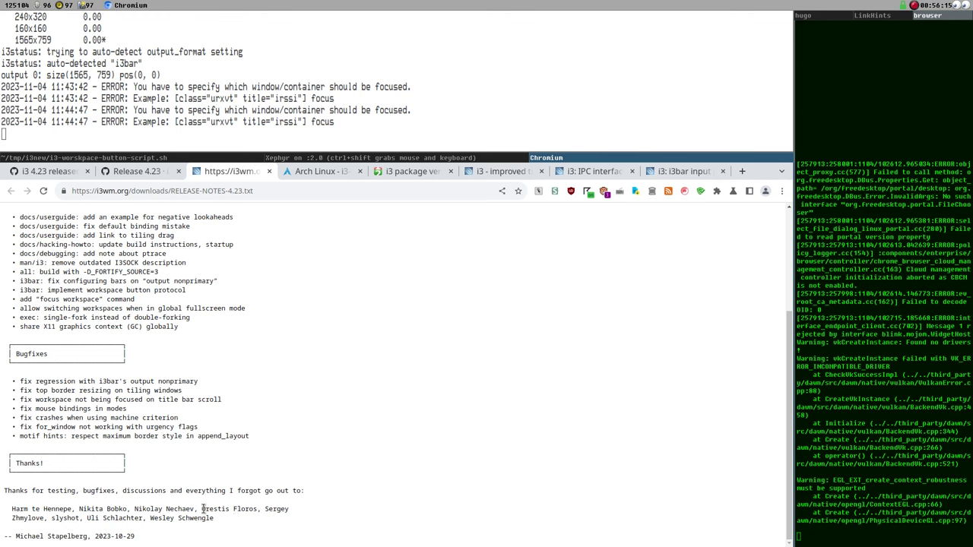
{"action": "left_click_drag", "start_coordinate": [202, 509], "coordinate": [260, 510]}
{"action": "scroll", "coordinate": [281, 490], "scroll_direction": "up", "scroll_amount": 2}
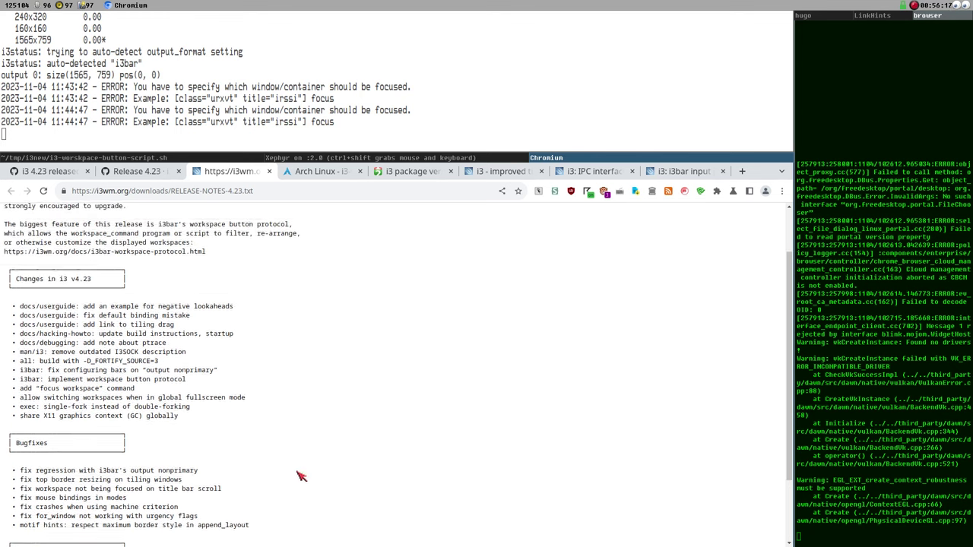
{"action": "scroll", "coordinate": [303, 487], "scroll_direction": "down", "scroll_amount": 2}
{"action": "scroll", "coordinate": [189, 400], "scroll_direction": "up", "scroll_amount": 3}
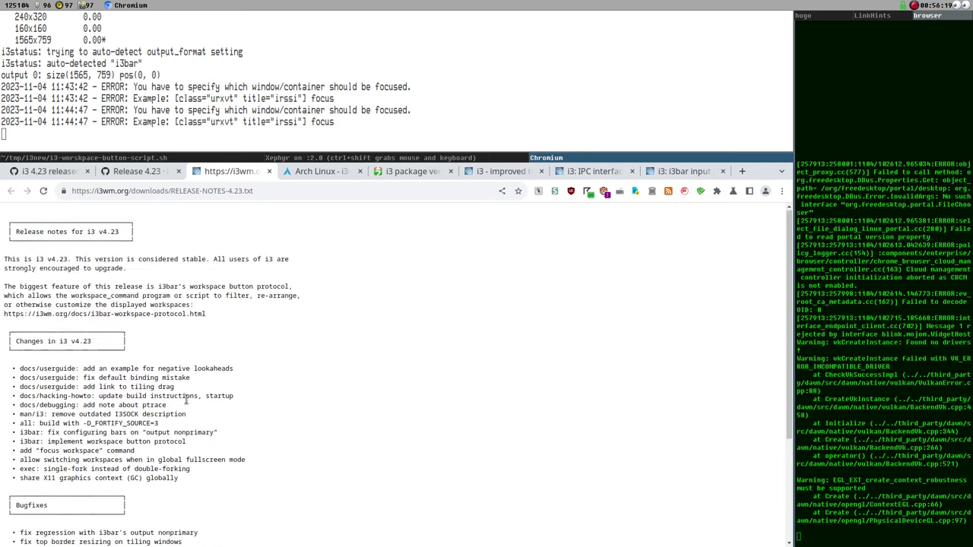
{"action": "scroll", "coordinate": [277, 407], "scroll_direction": "down", "scroll_amount": 3}
{"action": "scroll", "coordinate": [269, 375], "scroll_direction": "up", "scroll_amount": 2}
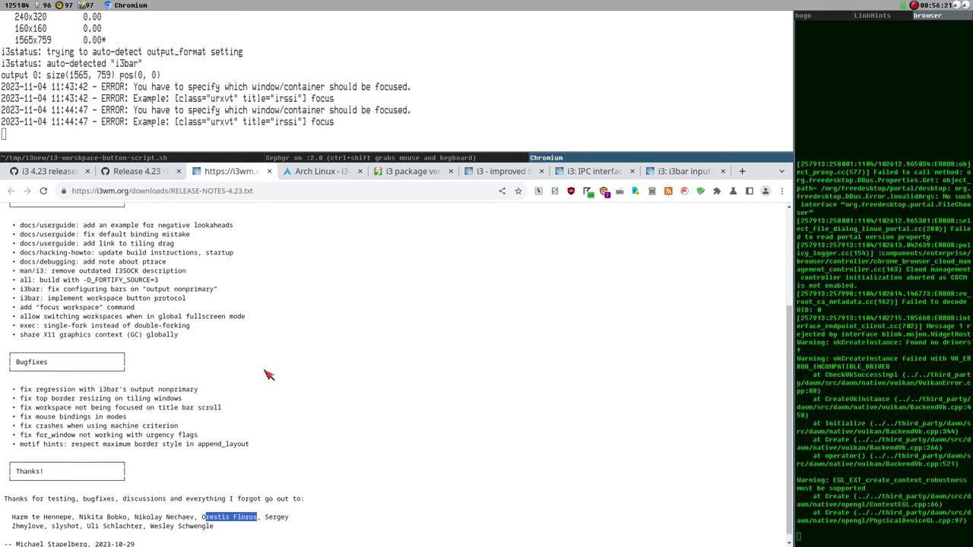
{"action": "scroll", "coordinate": [269, 375], "scroll_direction": "down", "scroll_amount": 2}
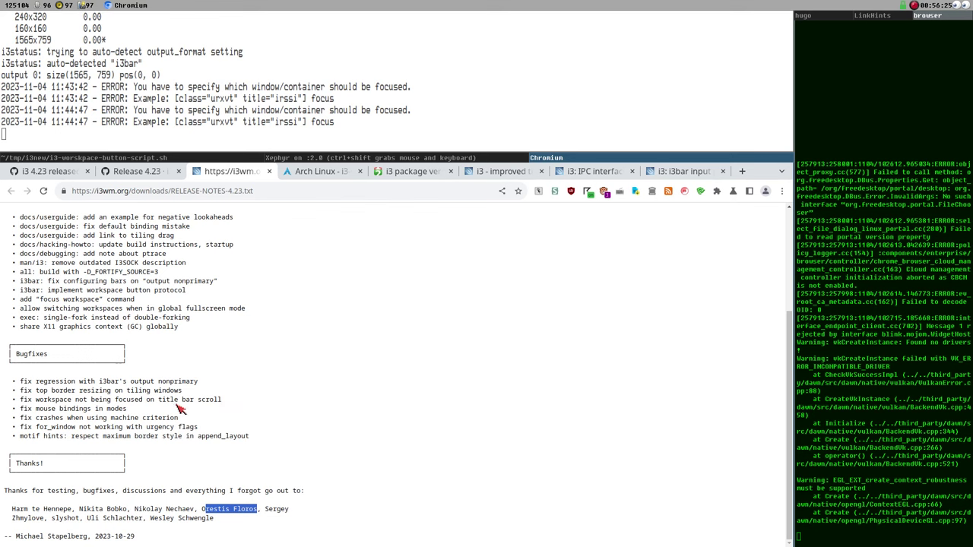
{"action": "scroll", "coordinate": [213, 404], "scroll_direction": "up", "scroll_amount": 3}
{"action": "scroll", "coordinate": [217, 404], "scroll_direction": "down", "scroll_amount": 3}
{"action": "scroll", "coordinate": [471, 362], "scroll_direction": "up", "scroll_amount": 4}
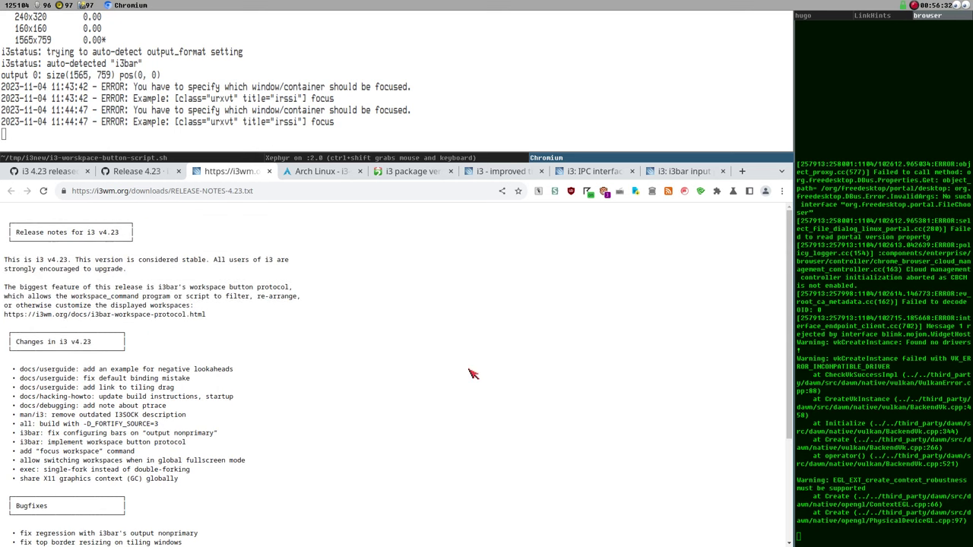
{"action": "left_click", "coordinate": [374, 156]}
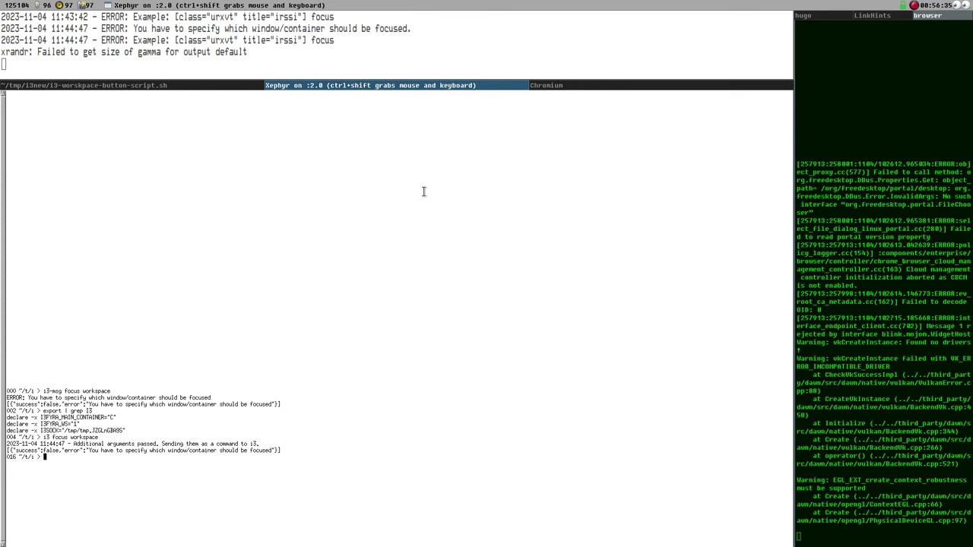